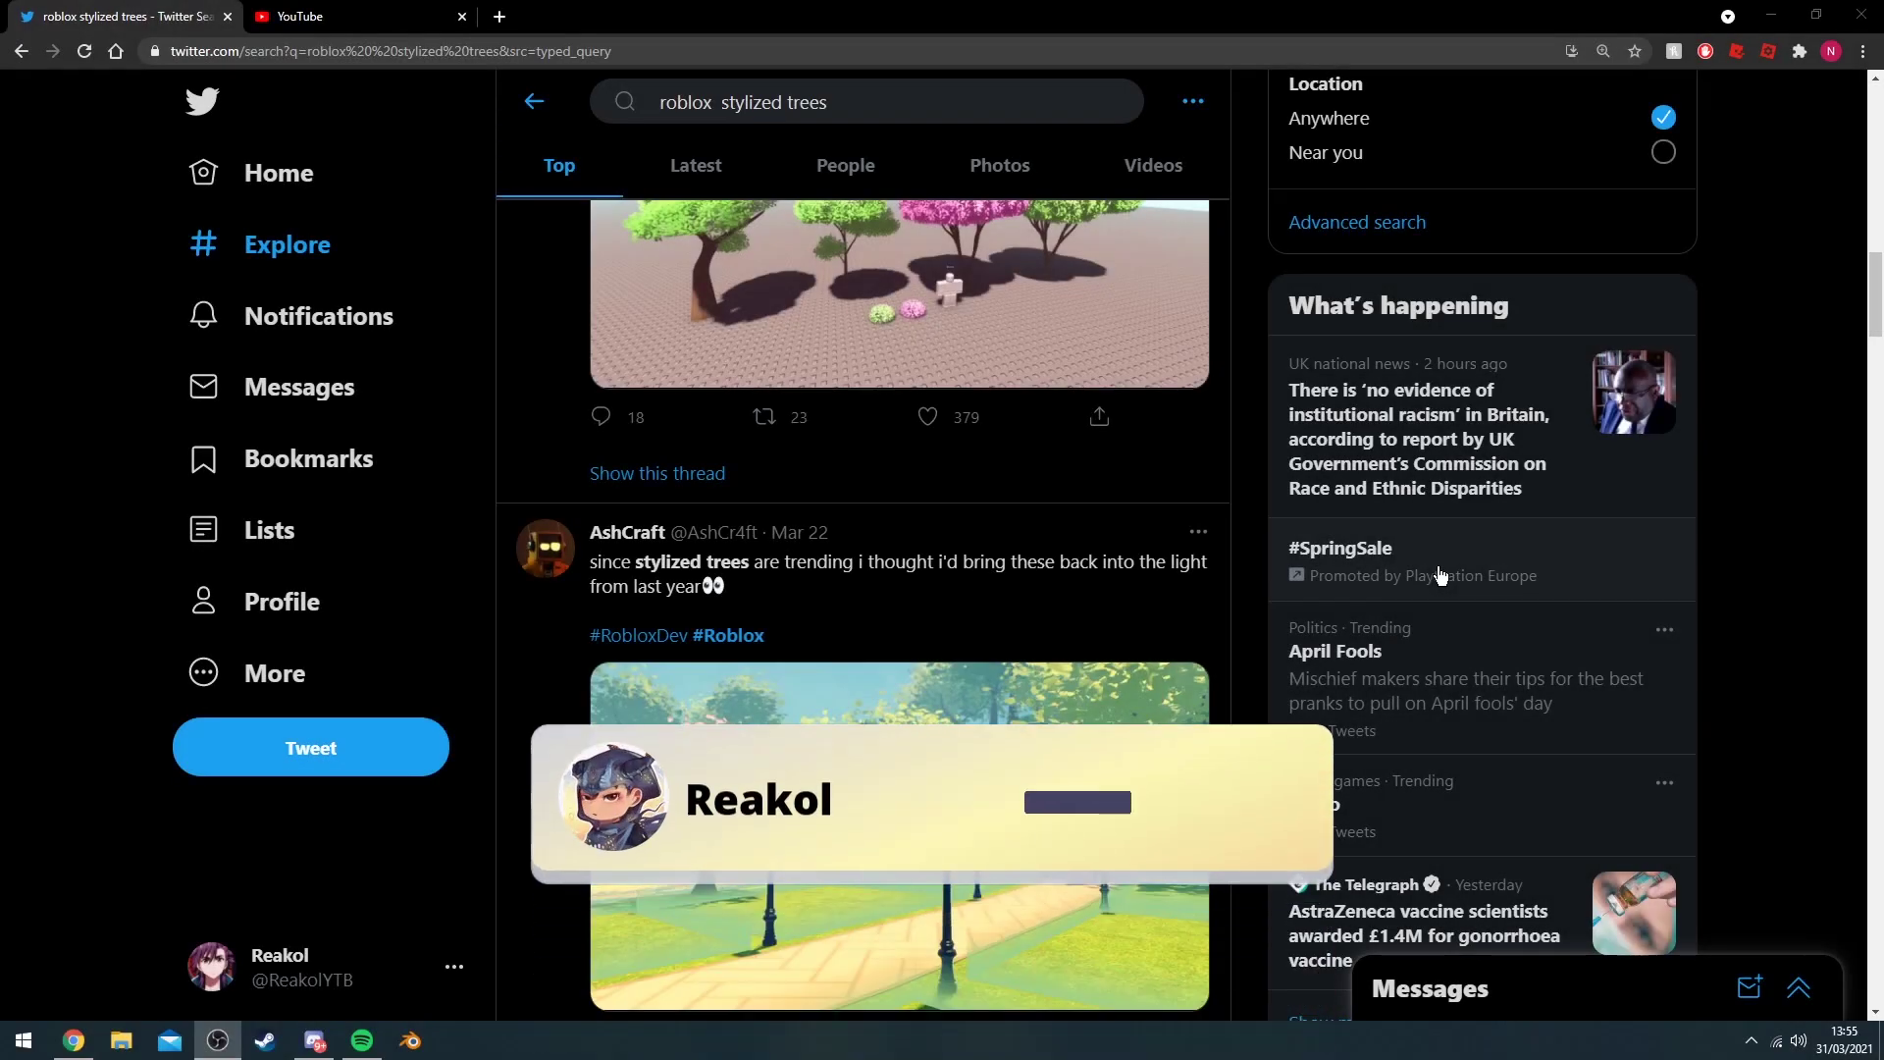
Look through the Roblox stylized tree search results and the model and map posts on the Twitter profile.
scroll(1041, 589, "up", 2)
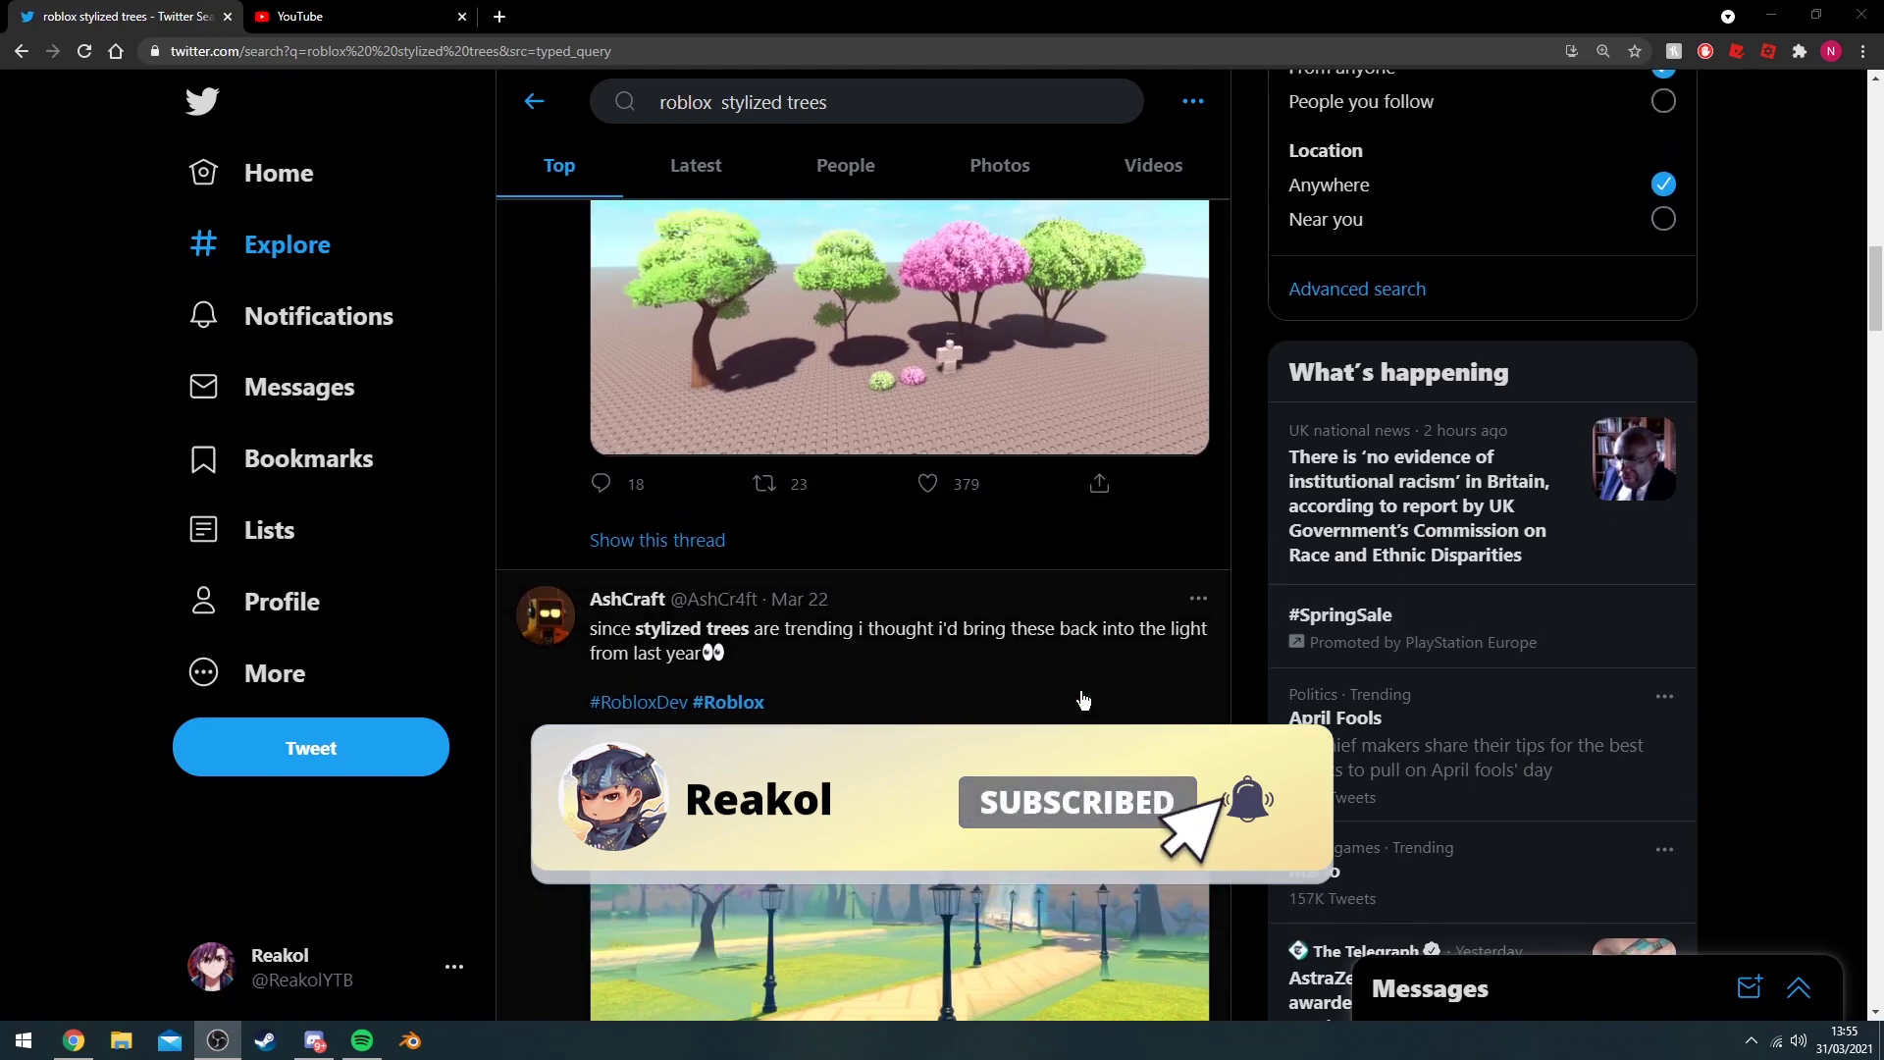
scroll(1006, 694, "up", 3)
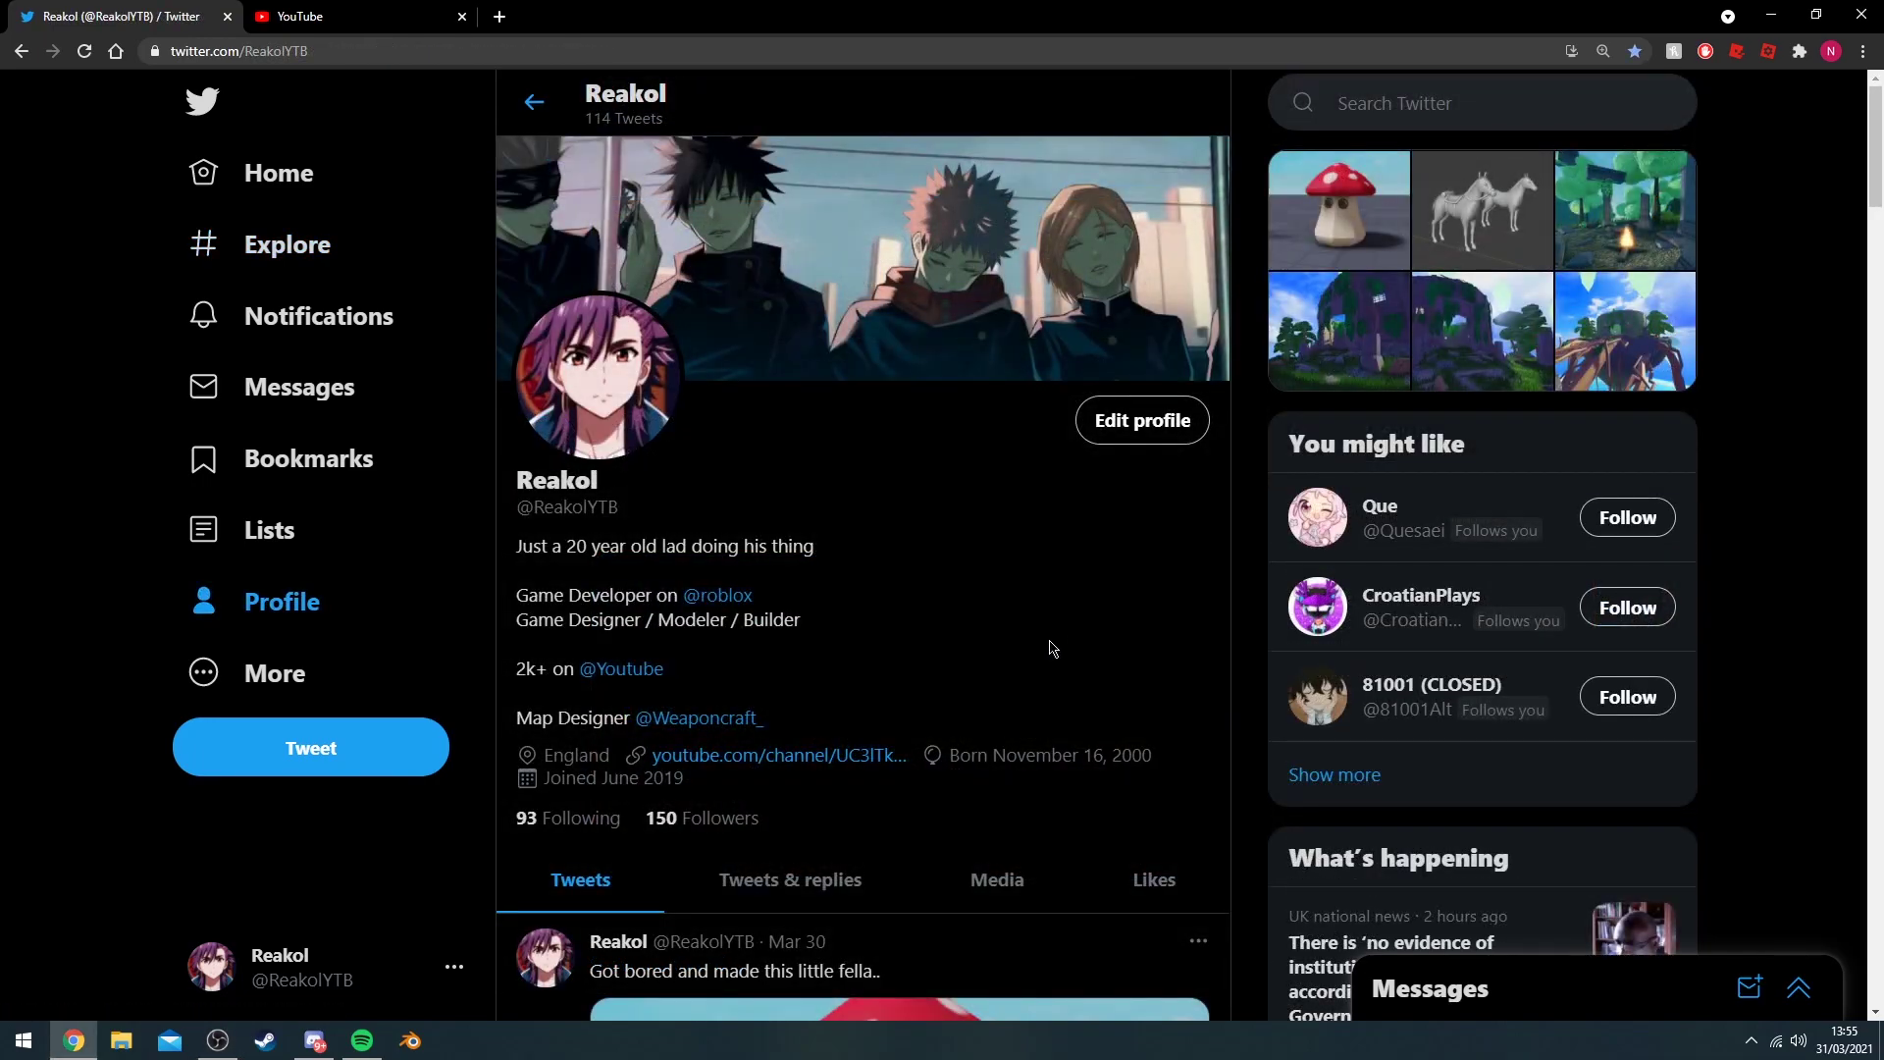
scroll(1031, 600, "down", 6)
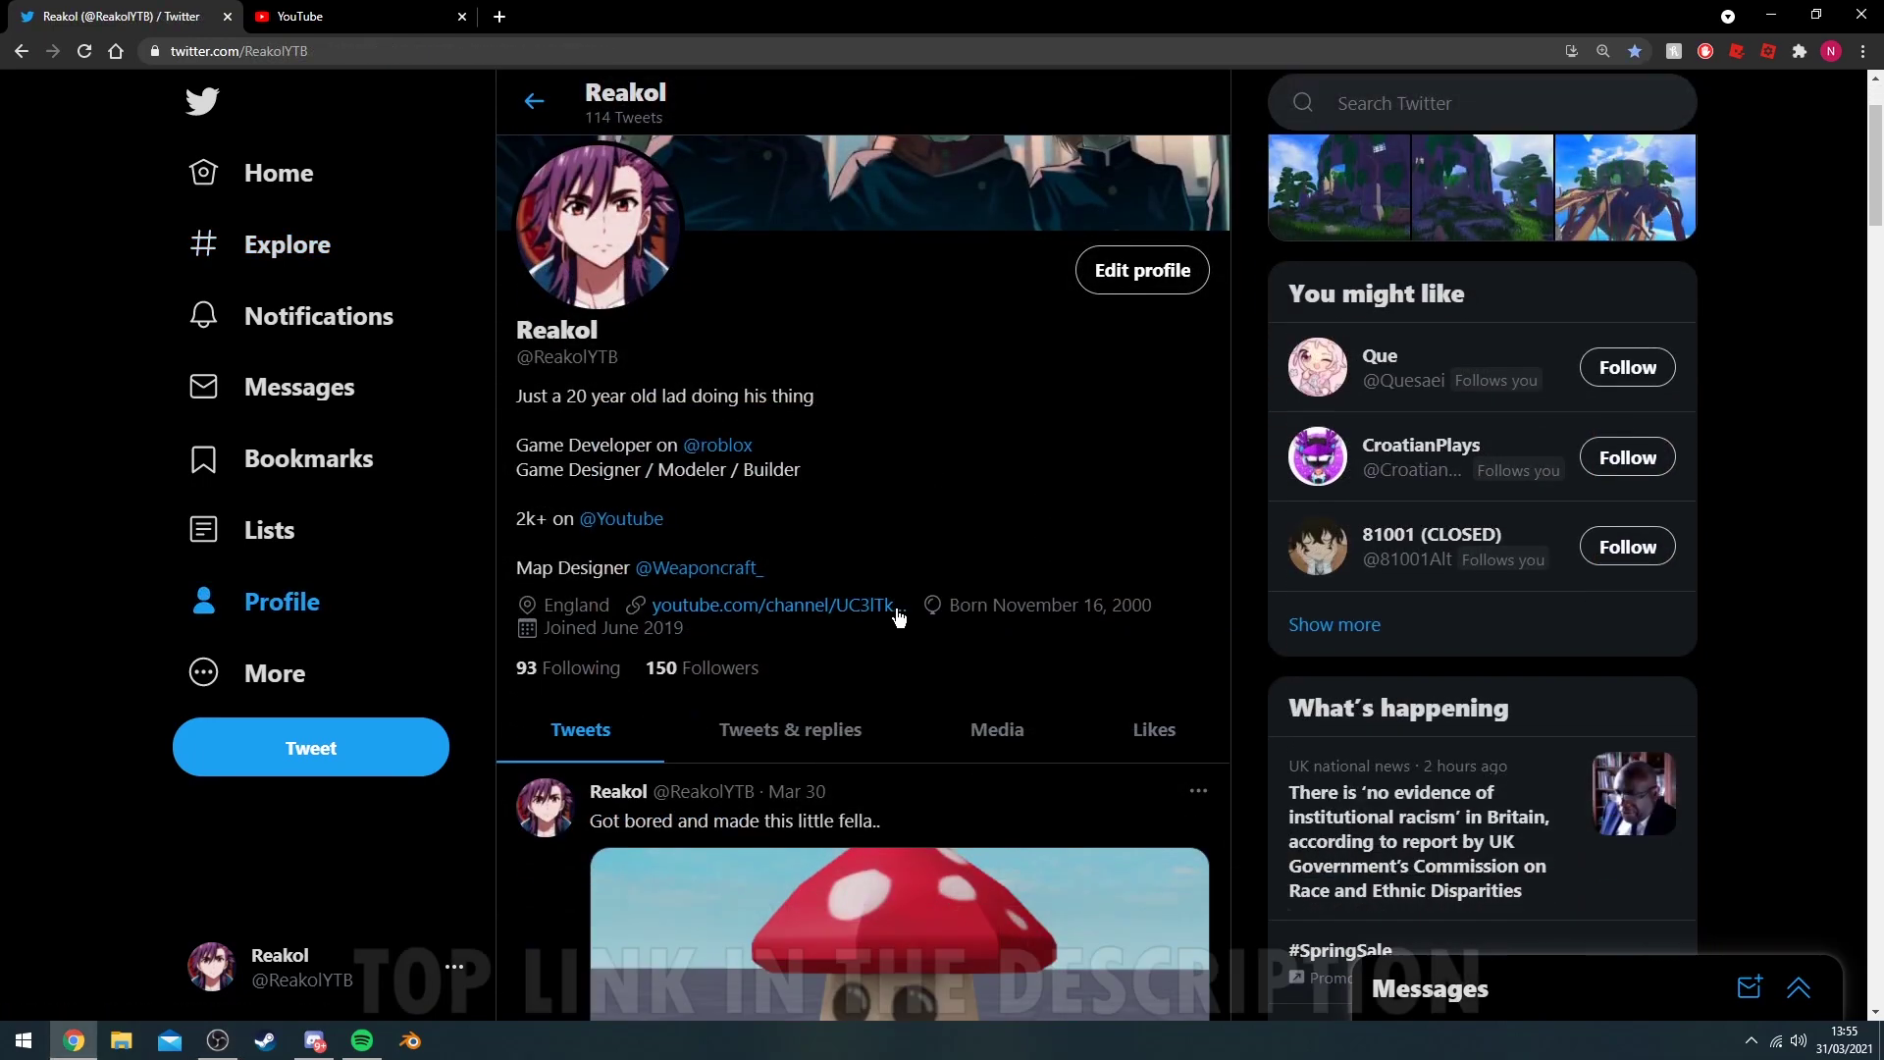
scroll(913, 624, "down", 10)
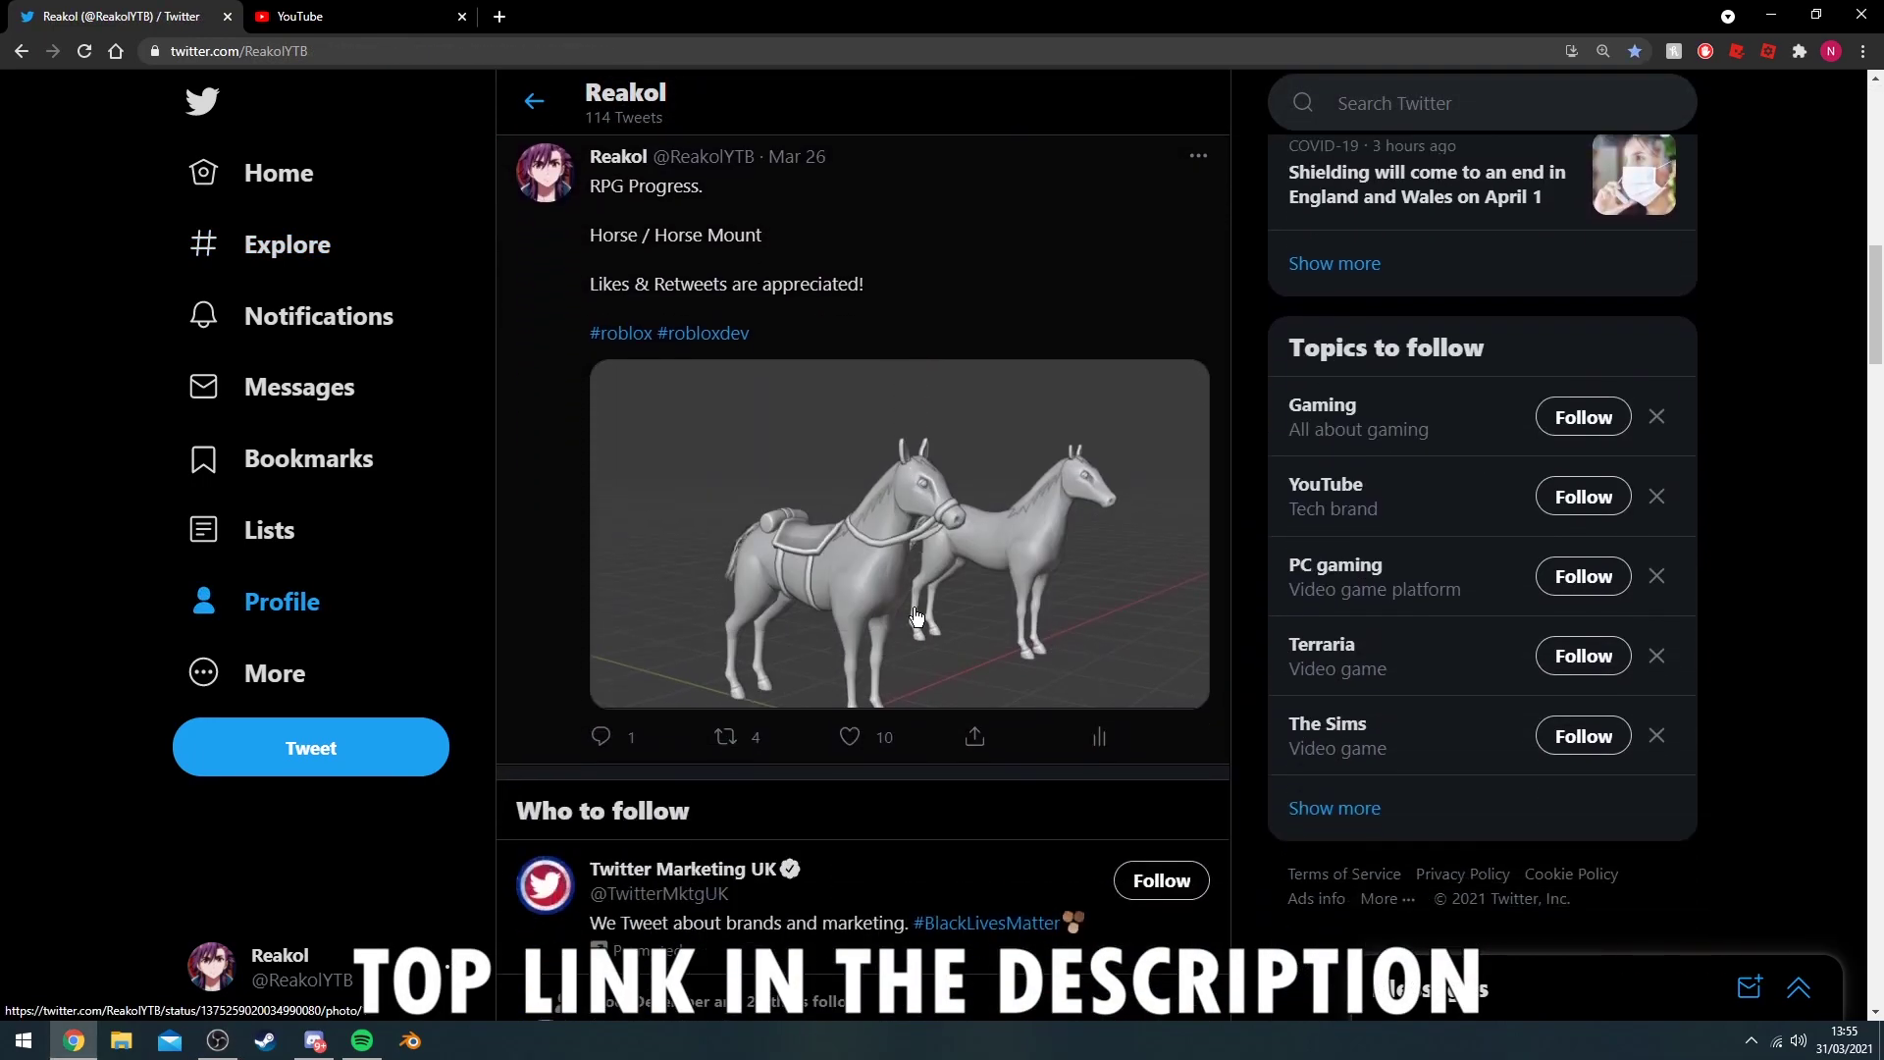
scroll(912, 618, "down", 9)
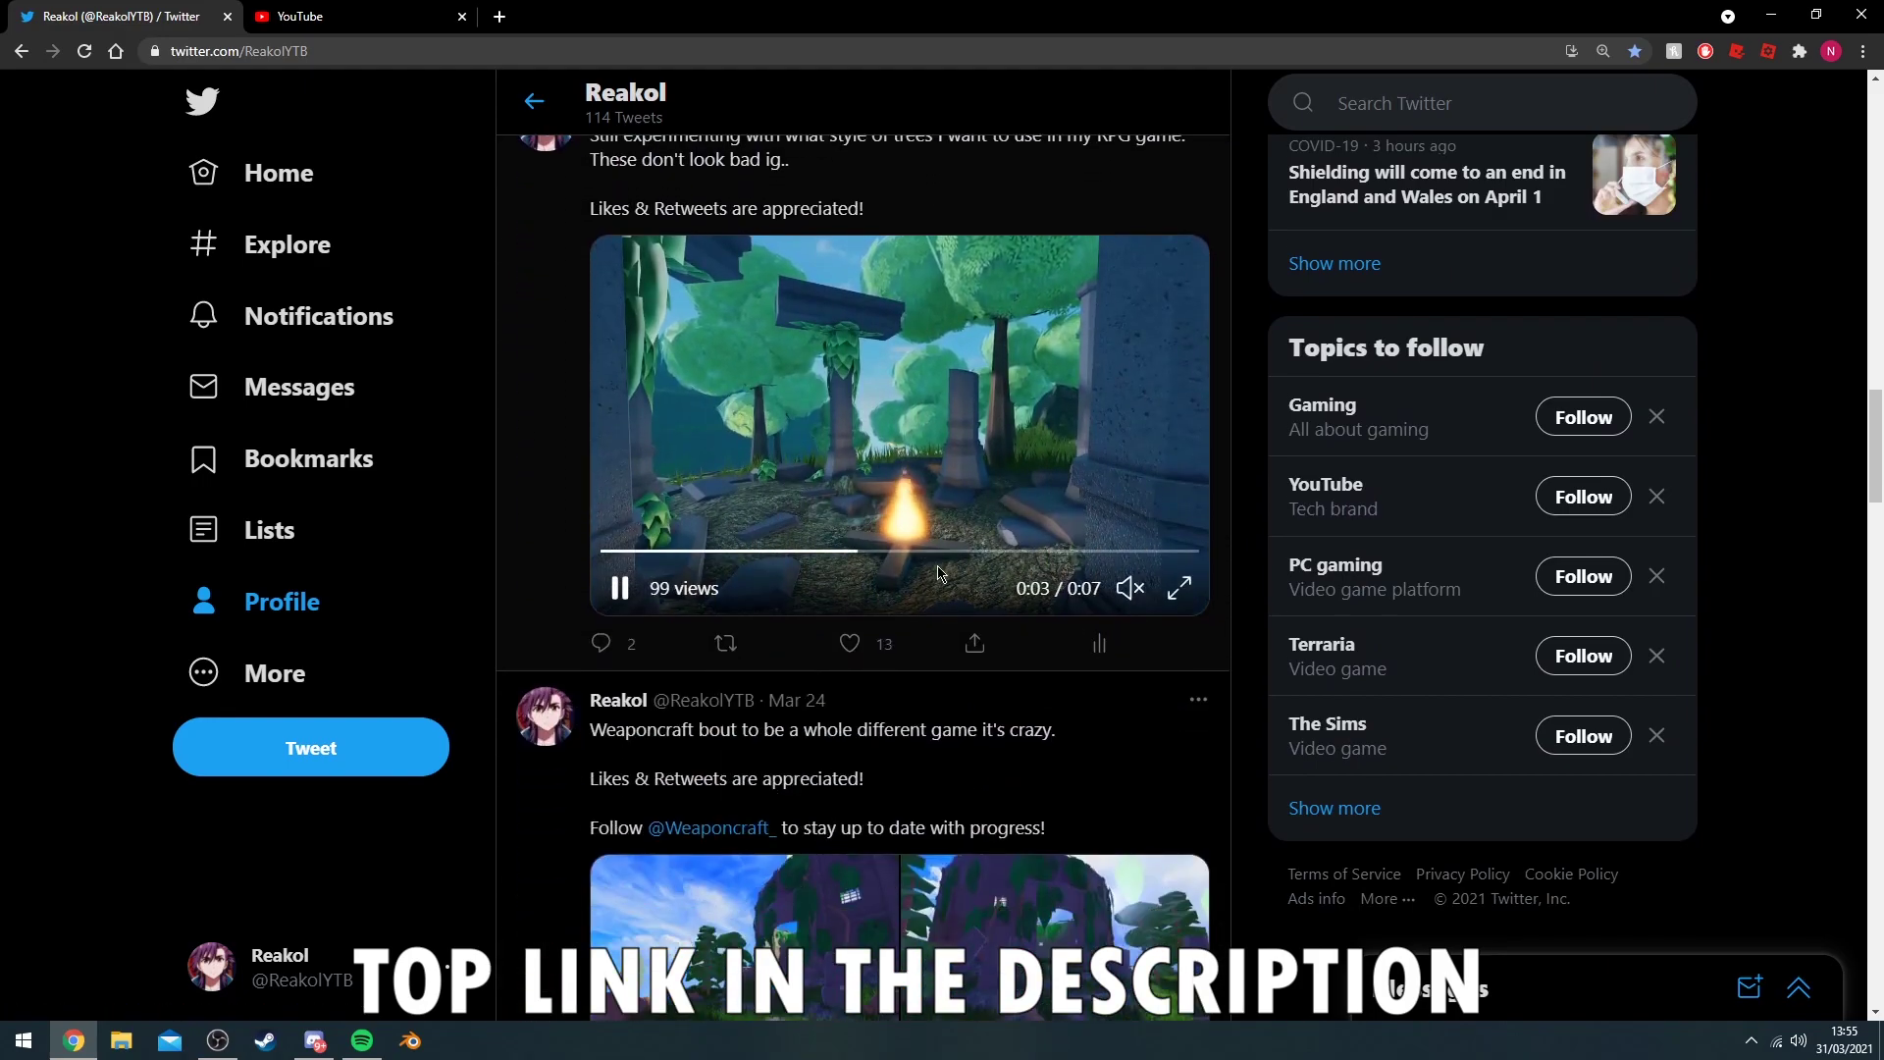
scroll(972, 589, "up", 3)
scroll(1020, 648, "up", 6)
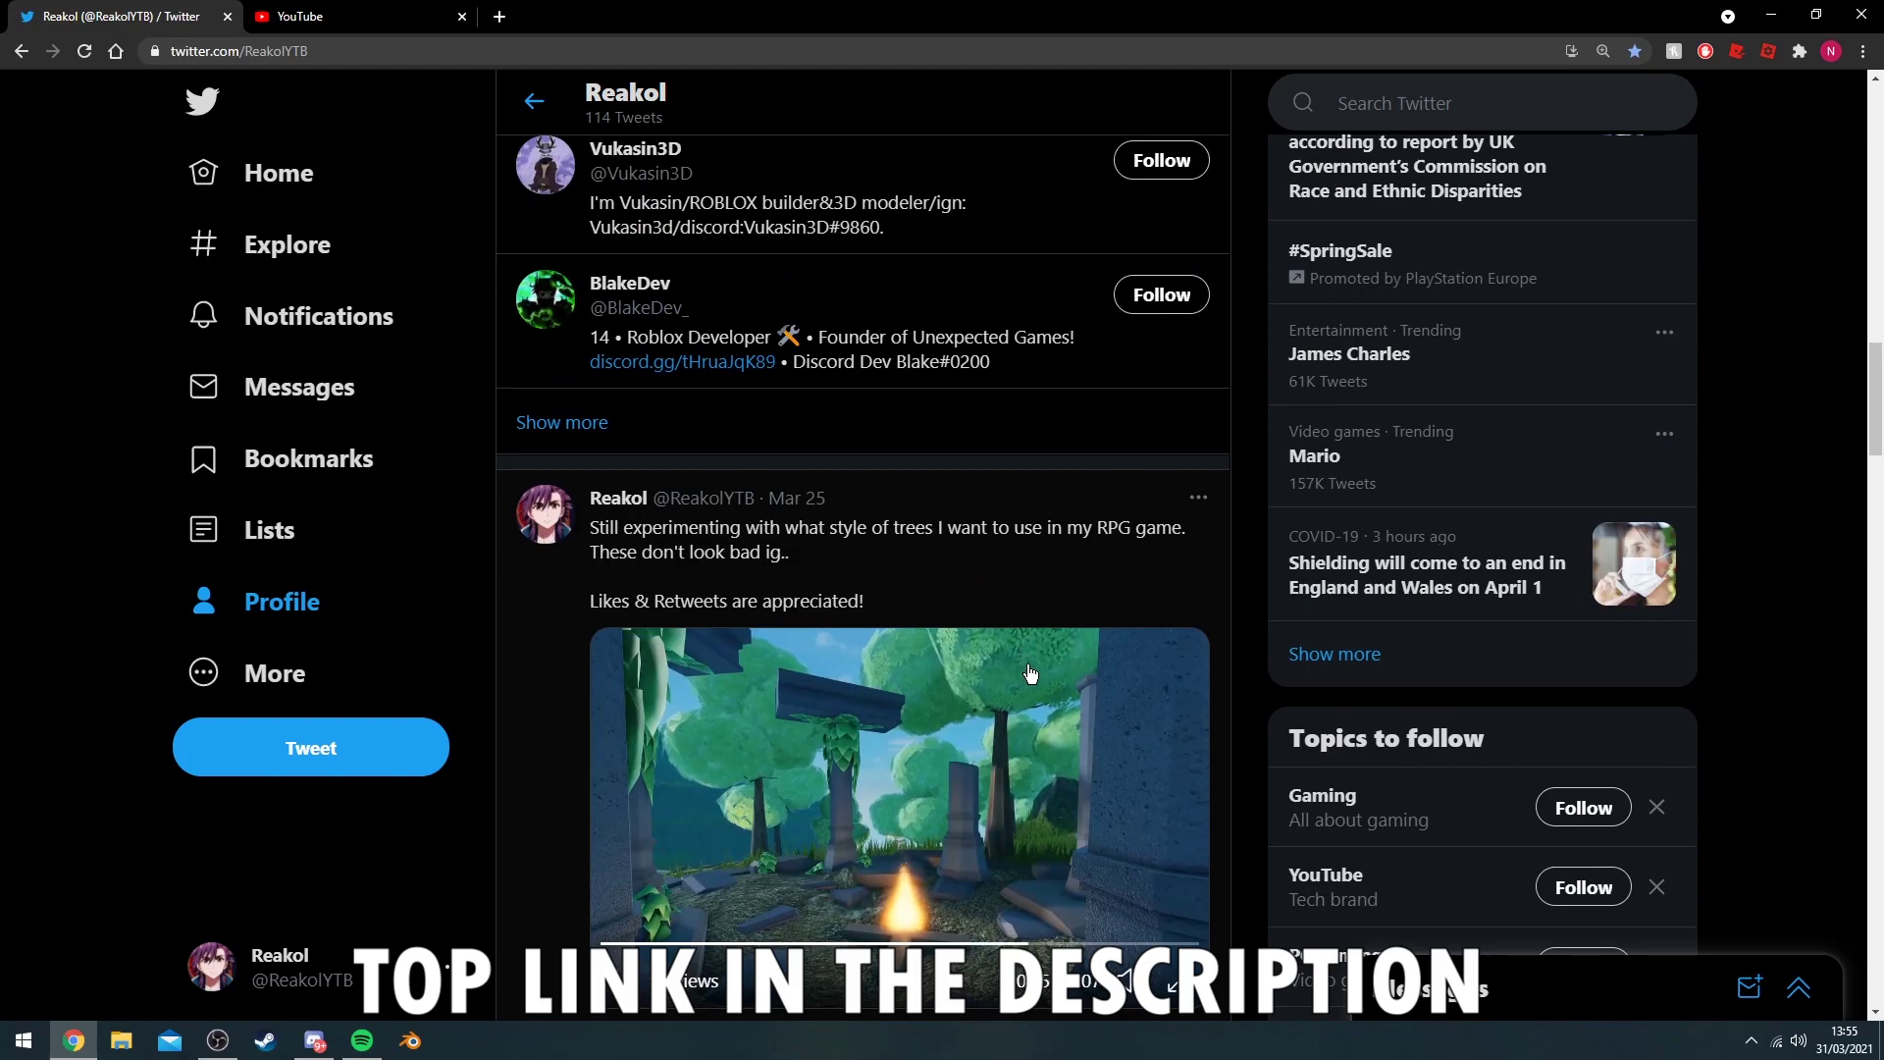
scroll(1035, 677, "up", 4)
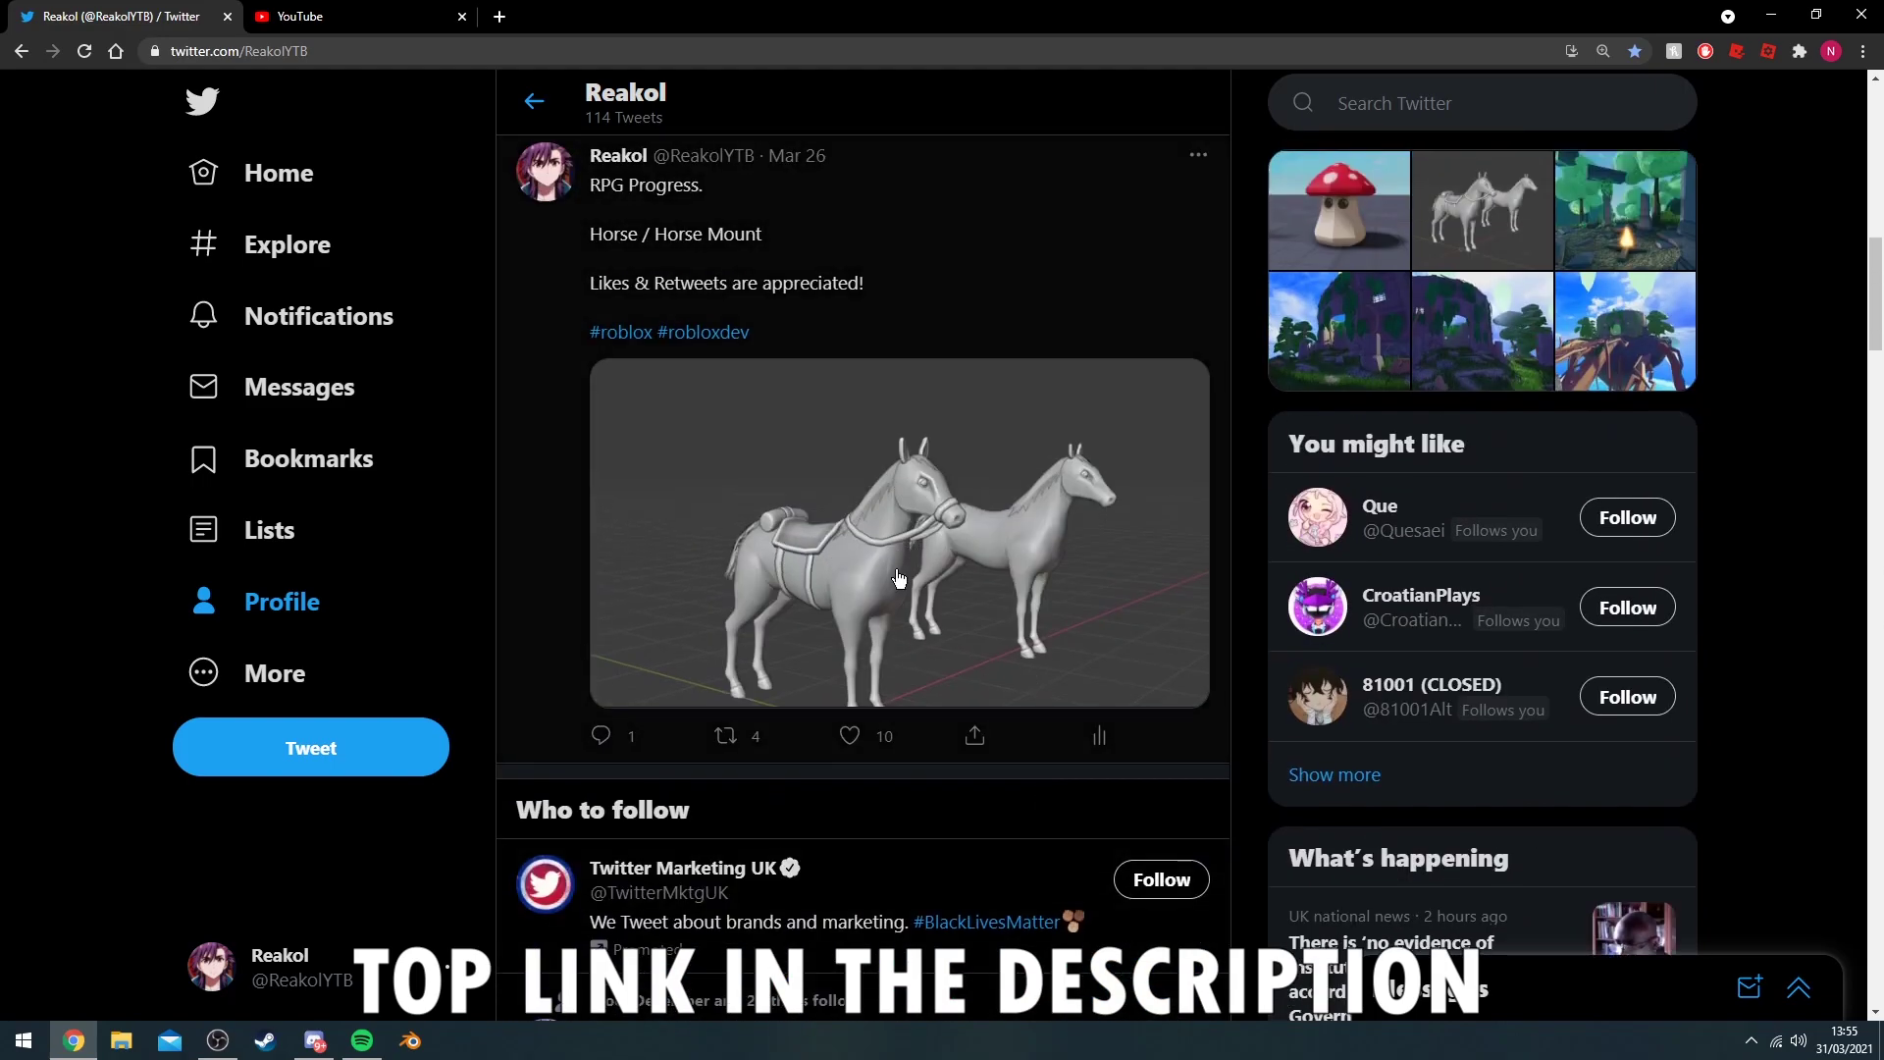
scroll(1015, 648, "up", 5)
scroll(994, 606, "down", 3)
scroll(986, 604, "down", 7)
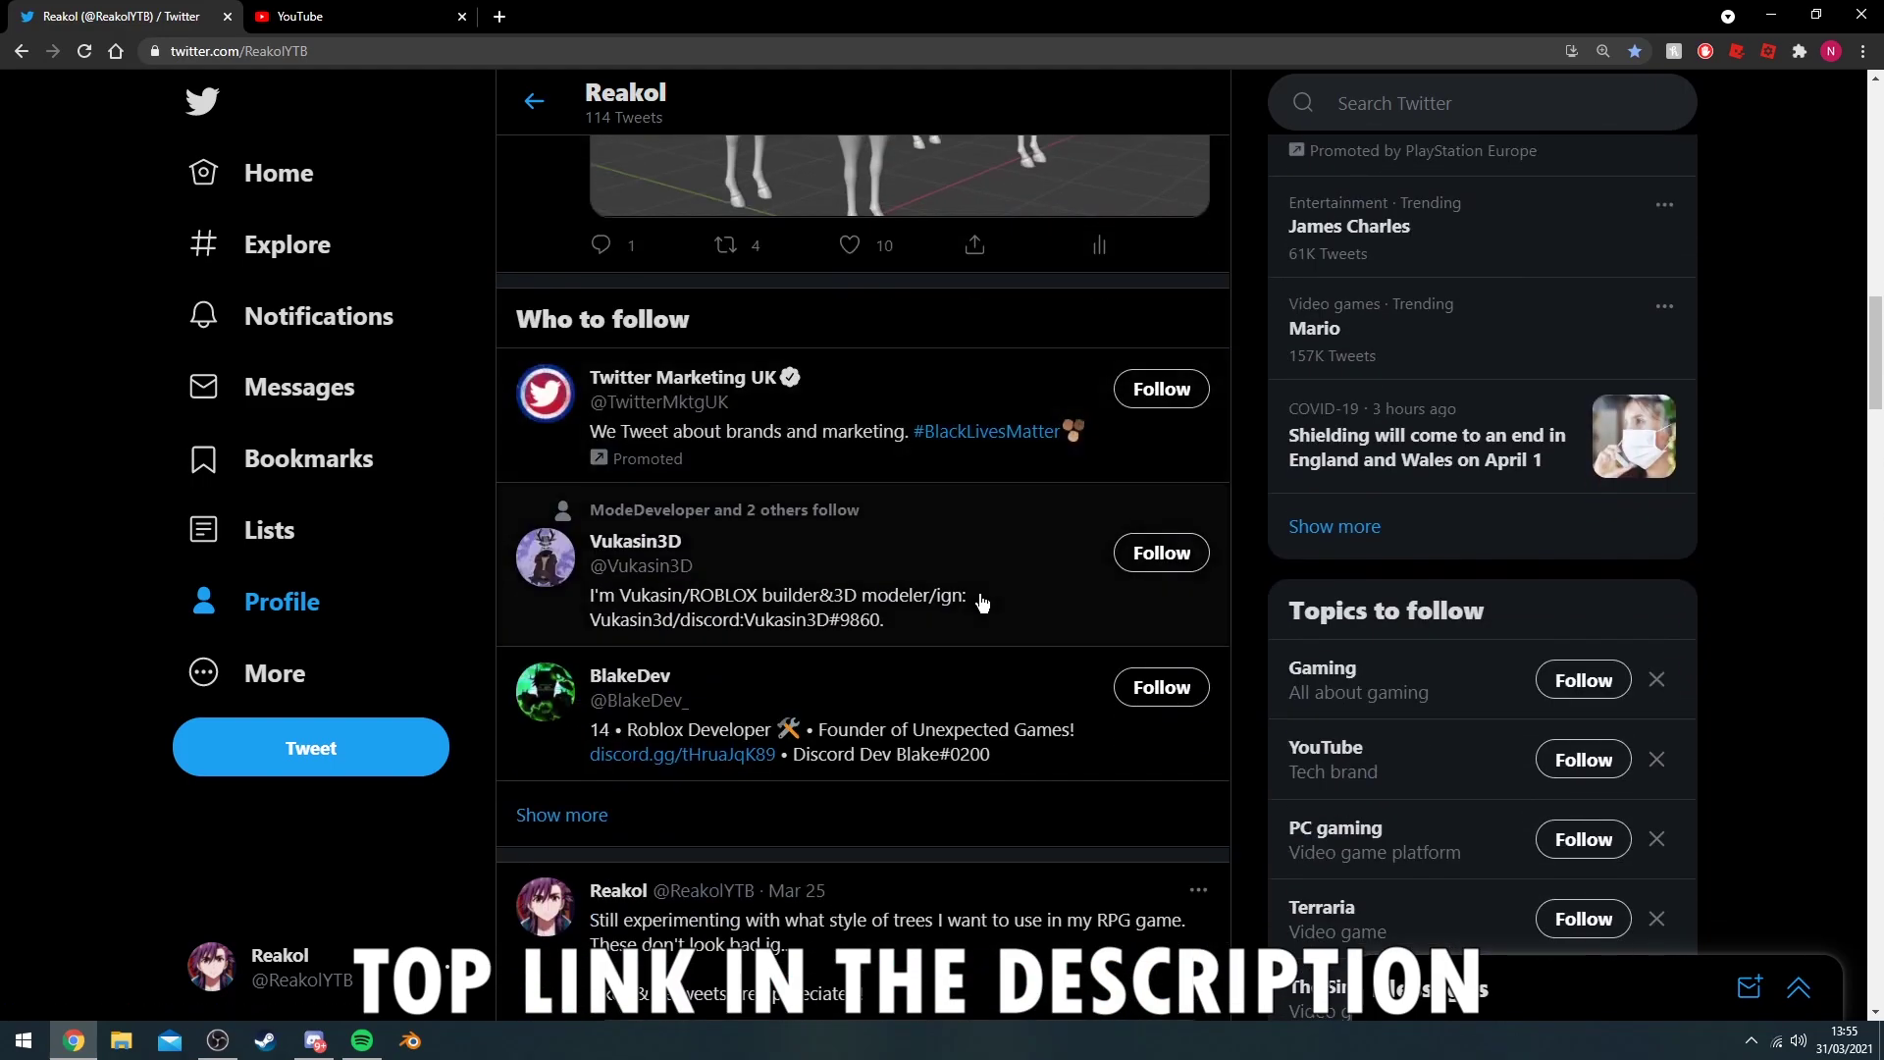
scroll(978, 609, "down", 14)
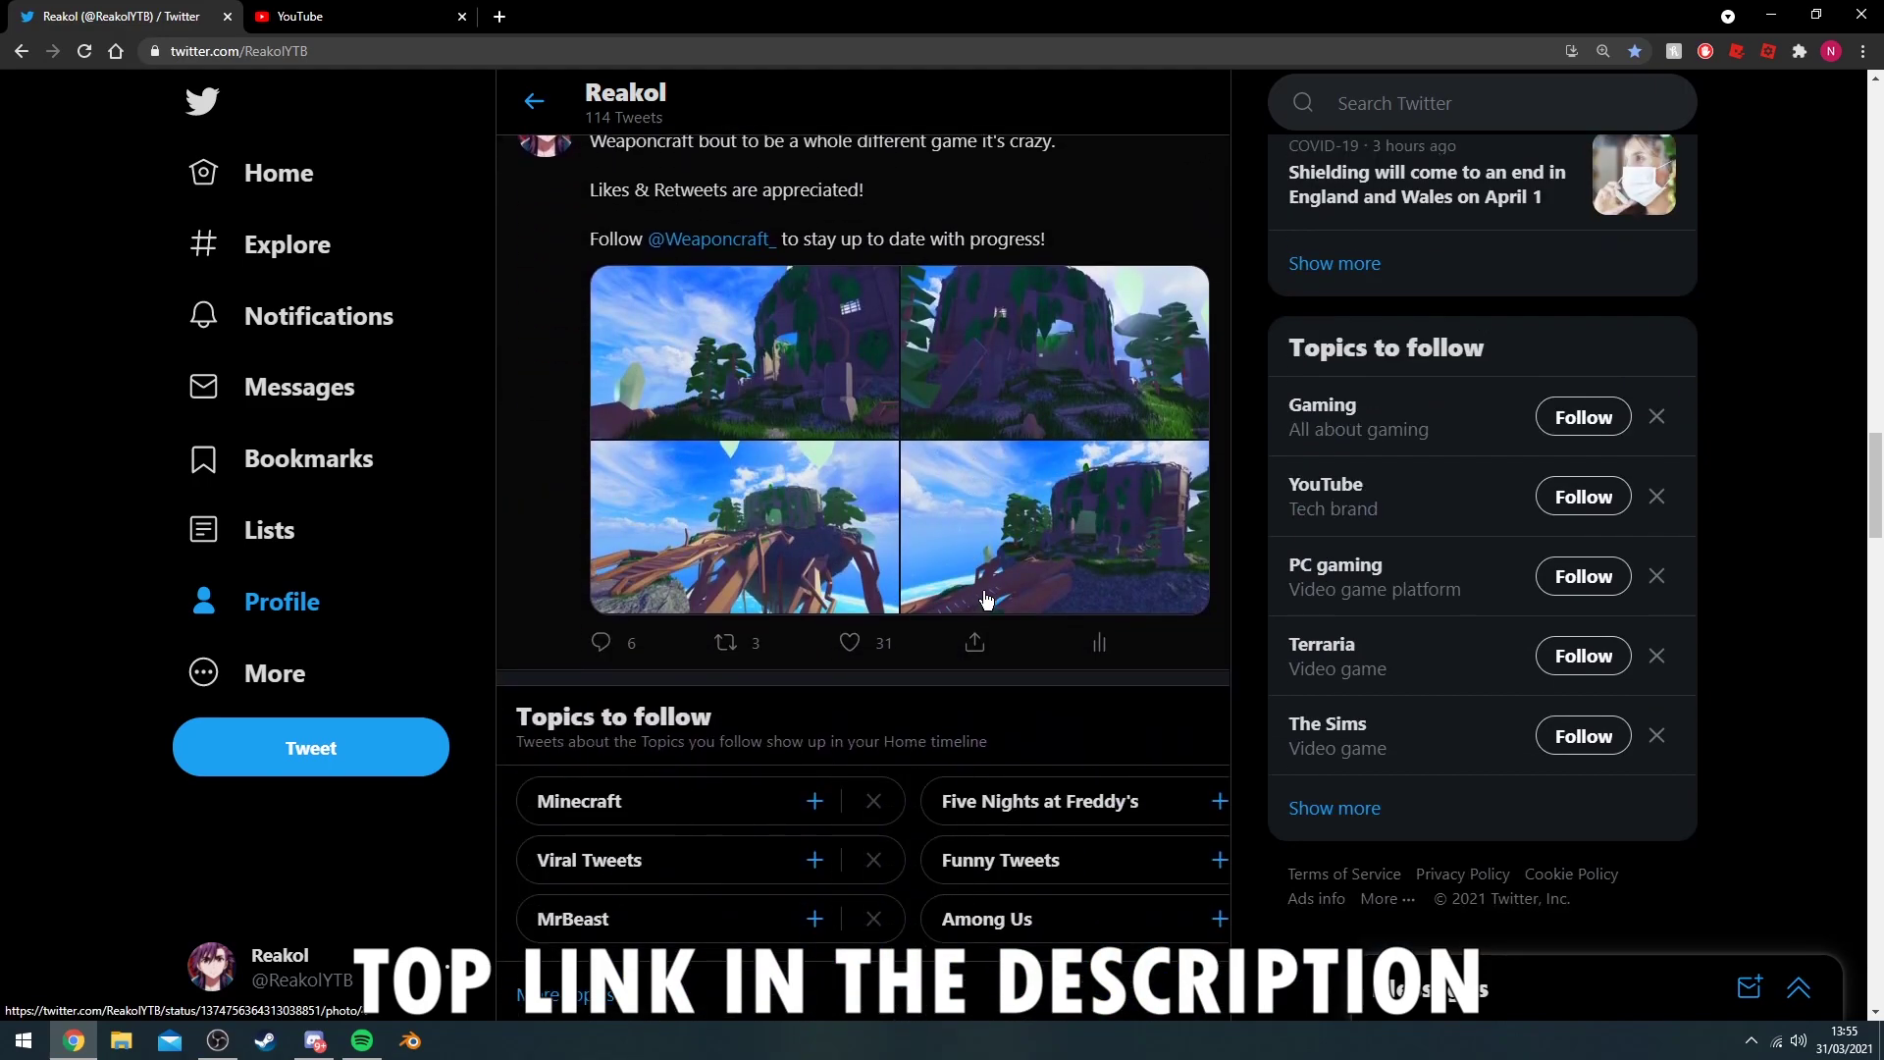
scroll(1050, 608, "up", 14)
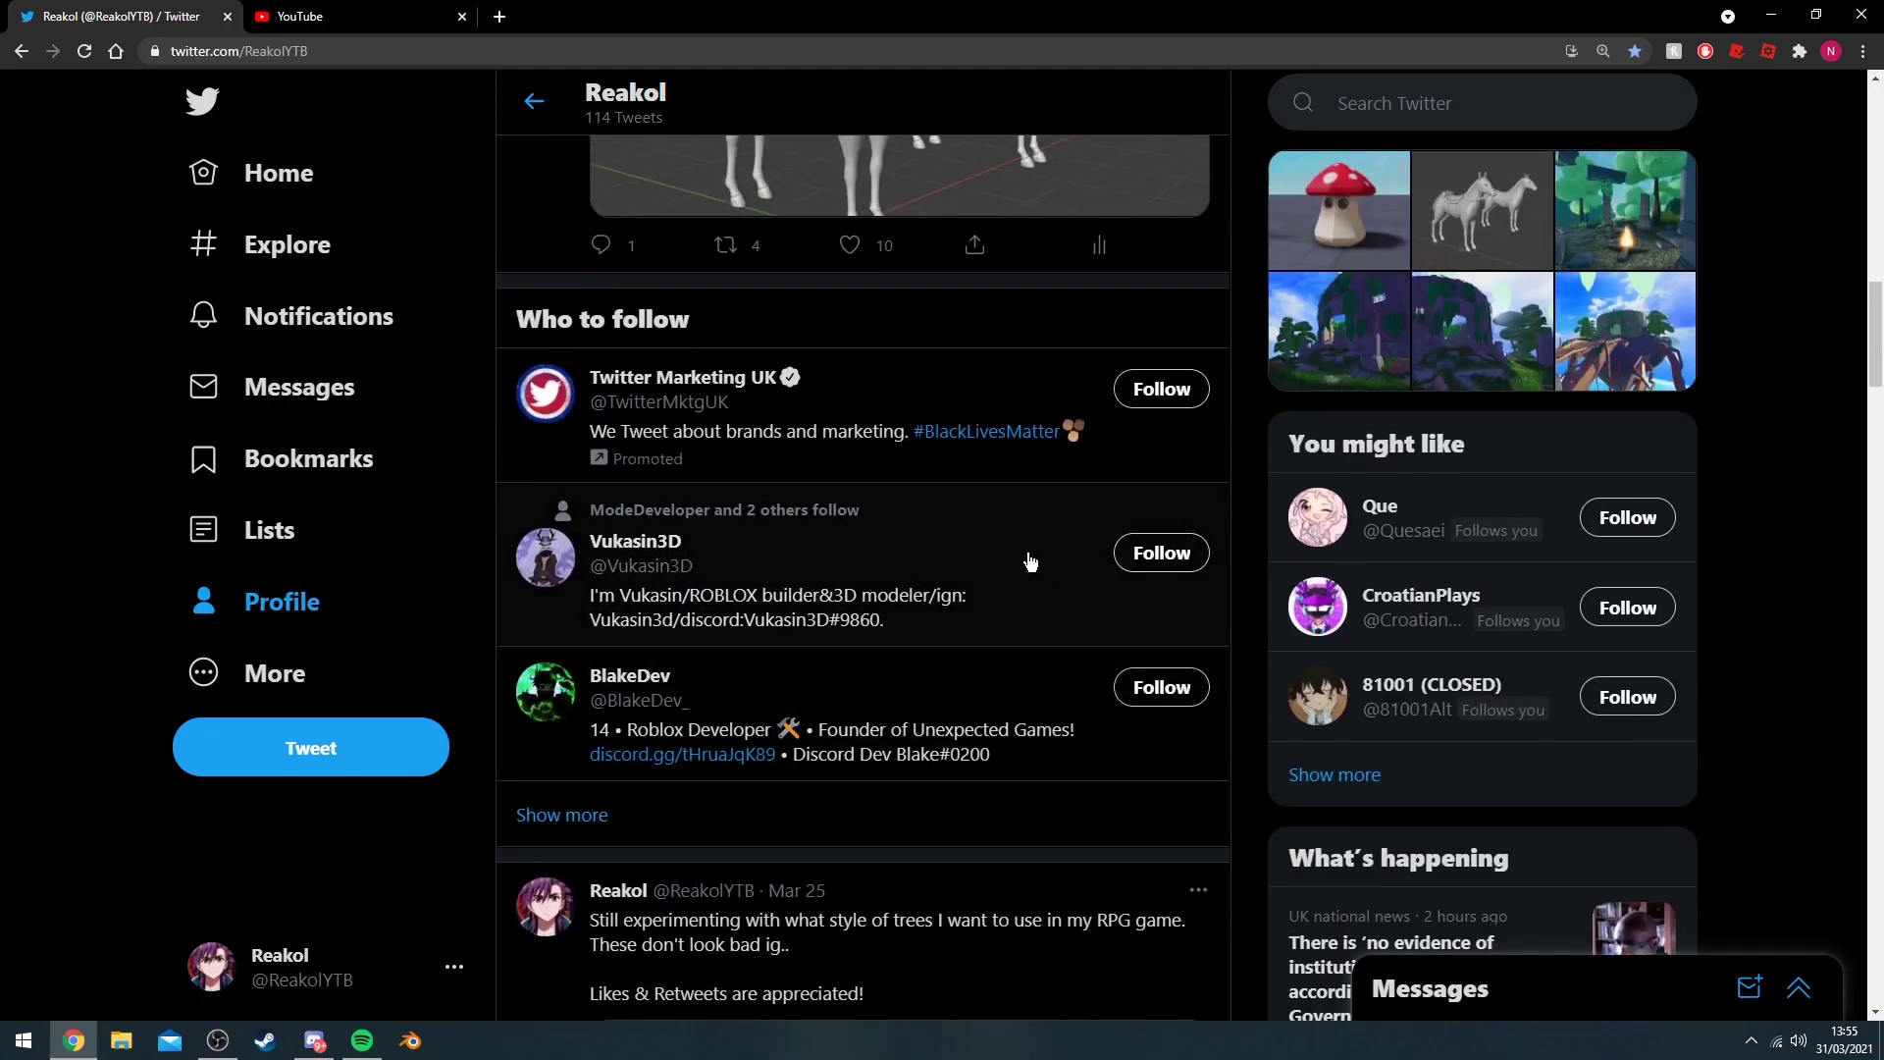
scroll(1036, 560, "up", 7)
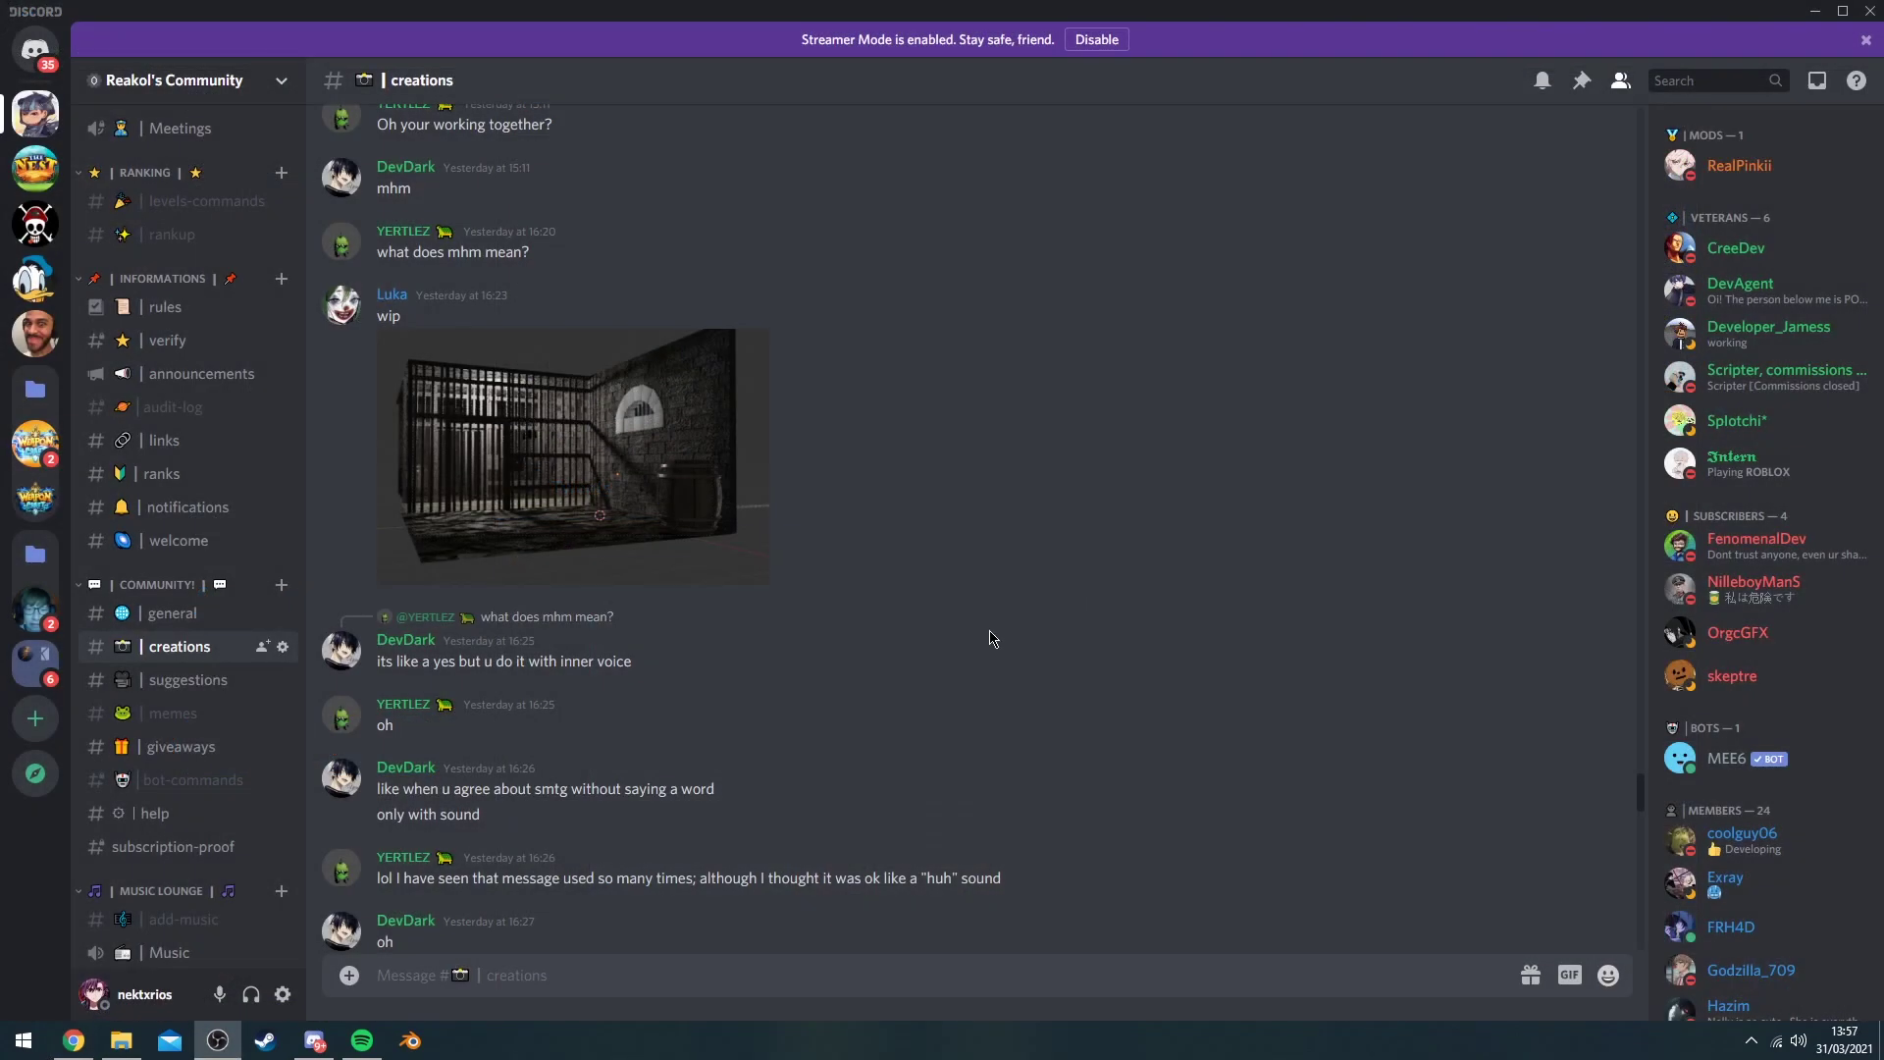
scroll(816, 556, "up", 7)
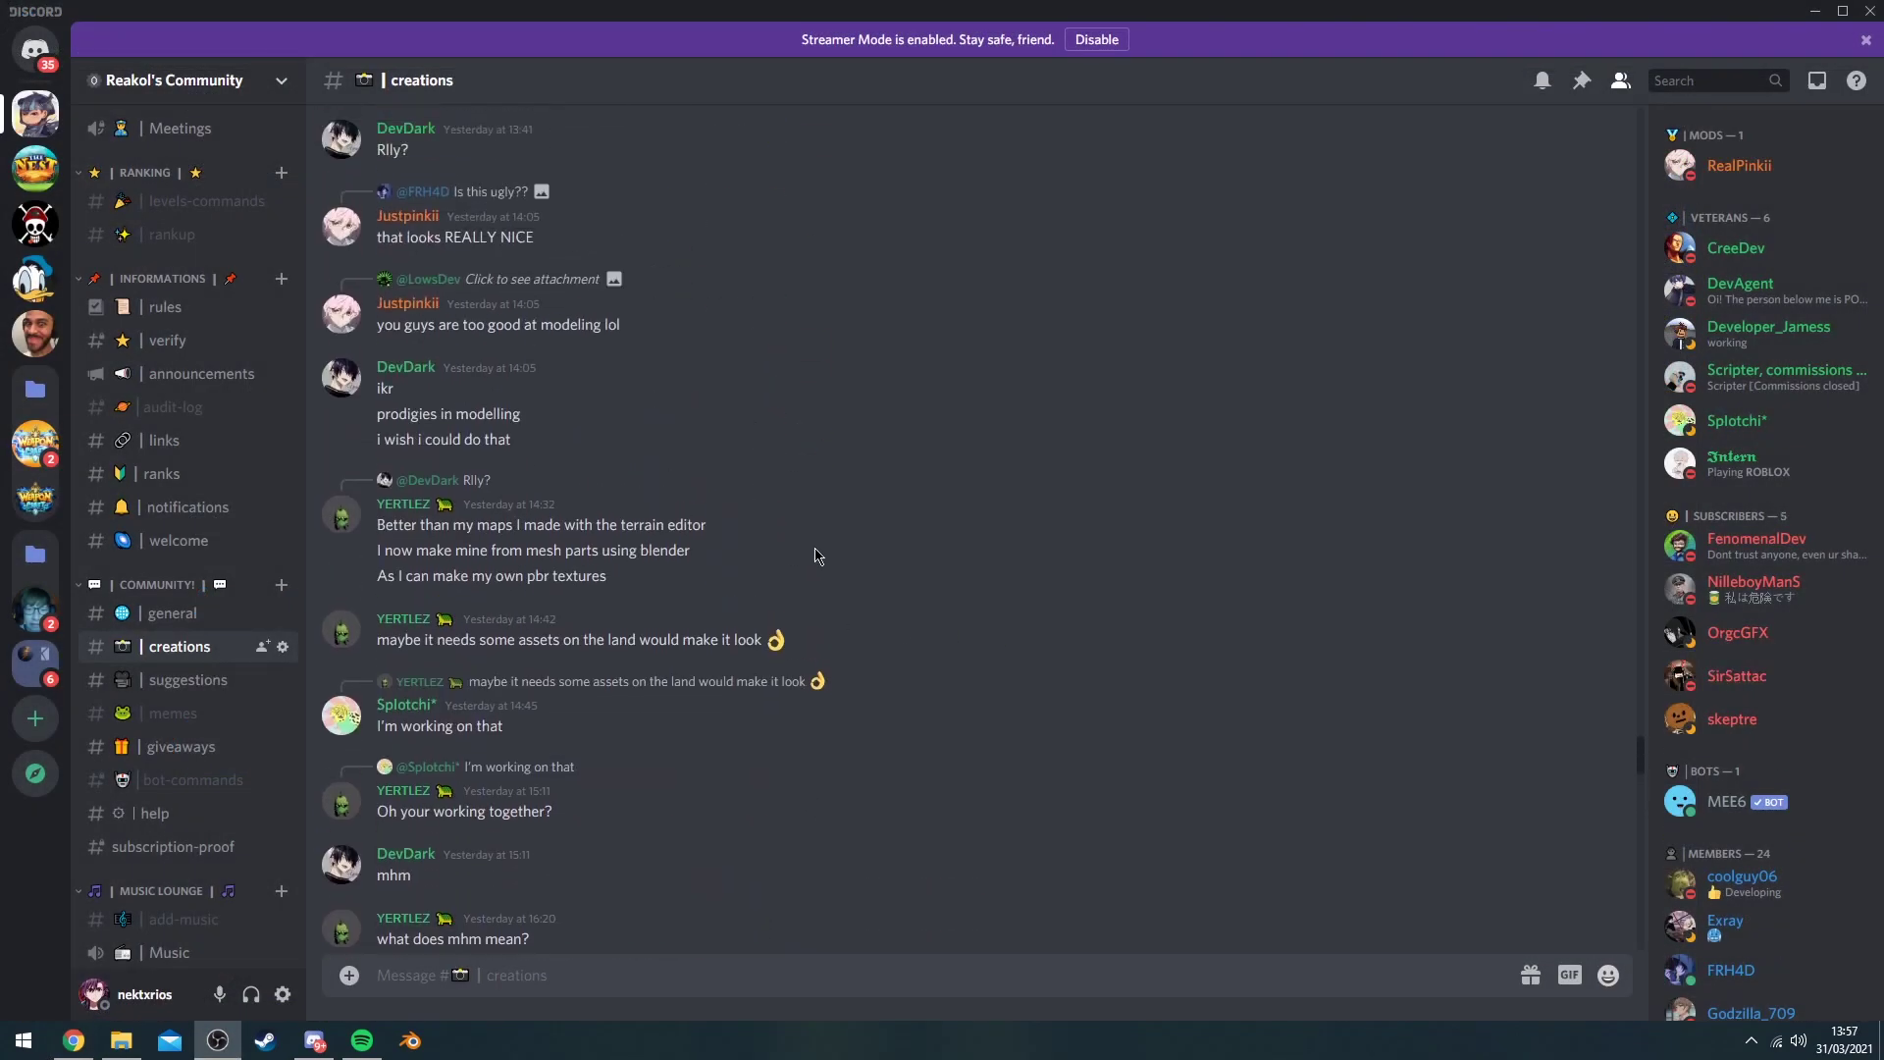
Switch to Discord and look through the work shared in the creations channel.
scroll(829, 579, "up", 12)
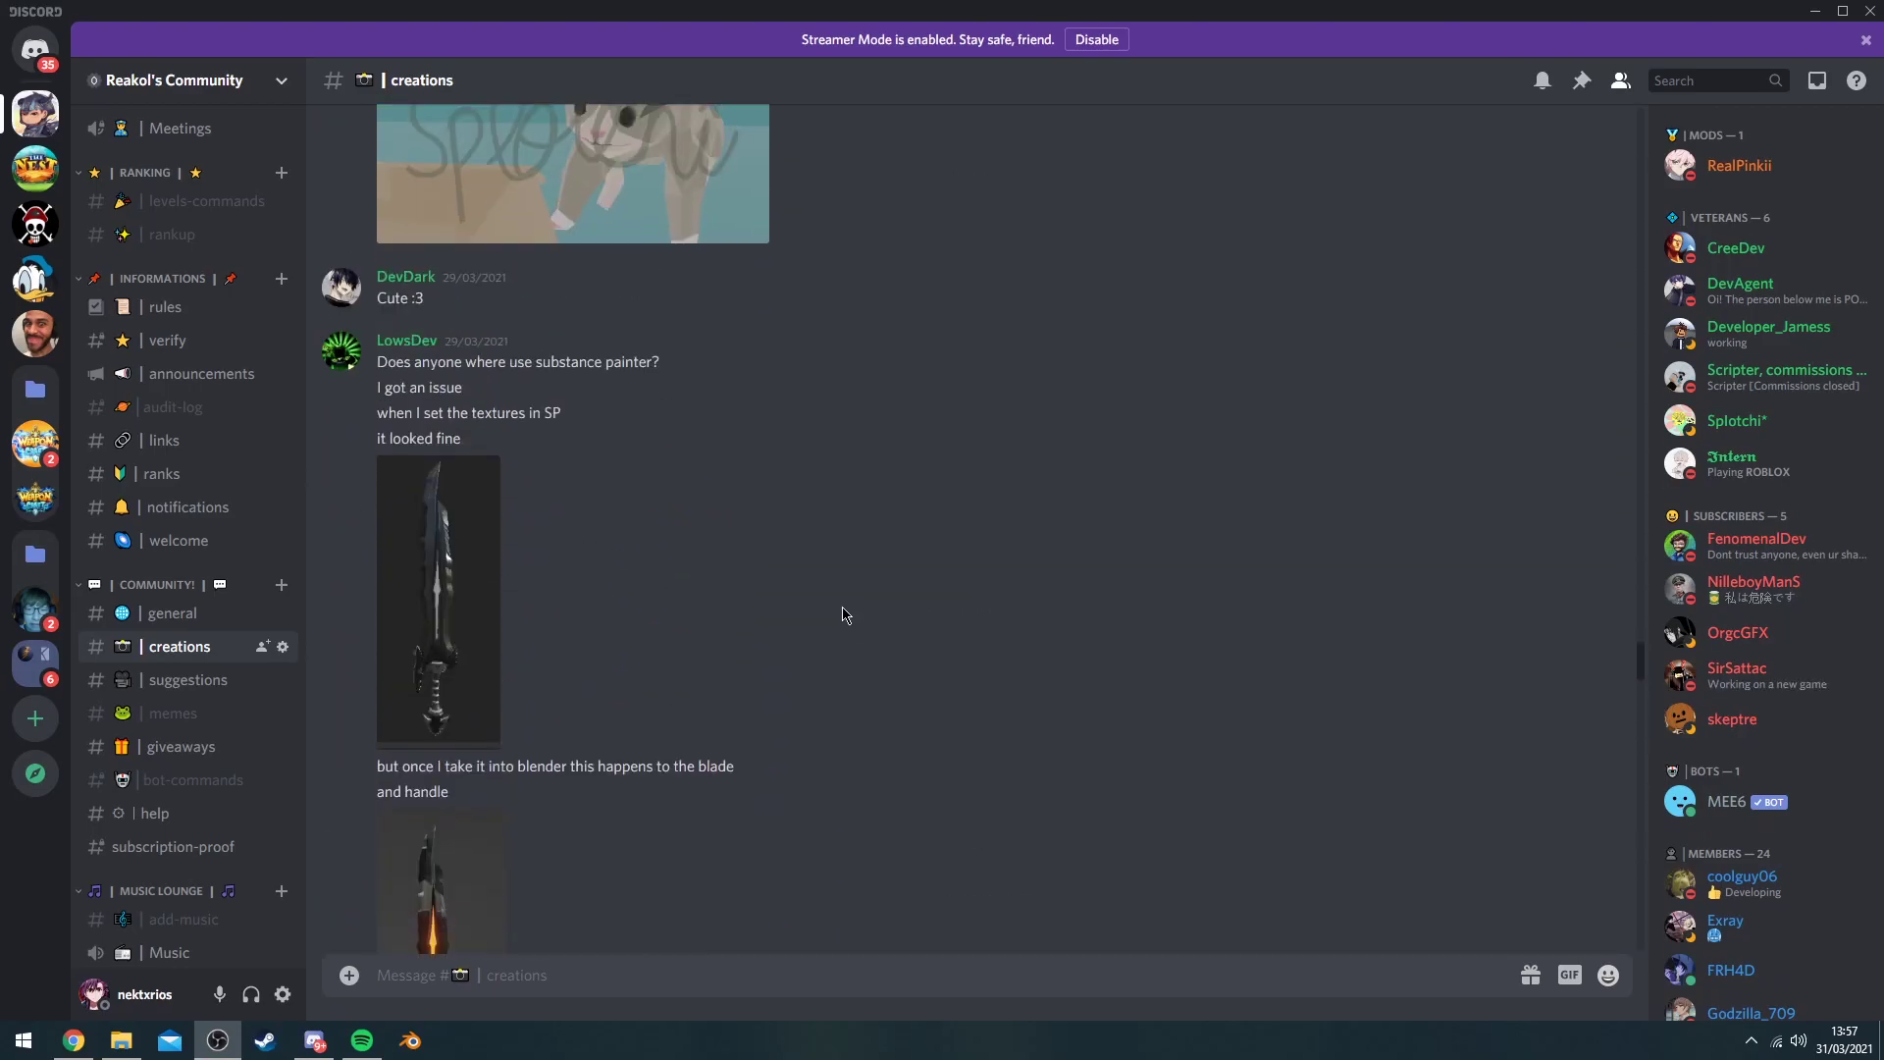
scroll(913, 599, "up", 9)
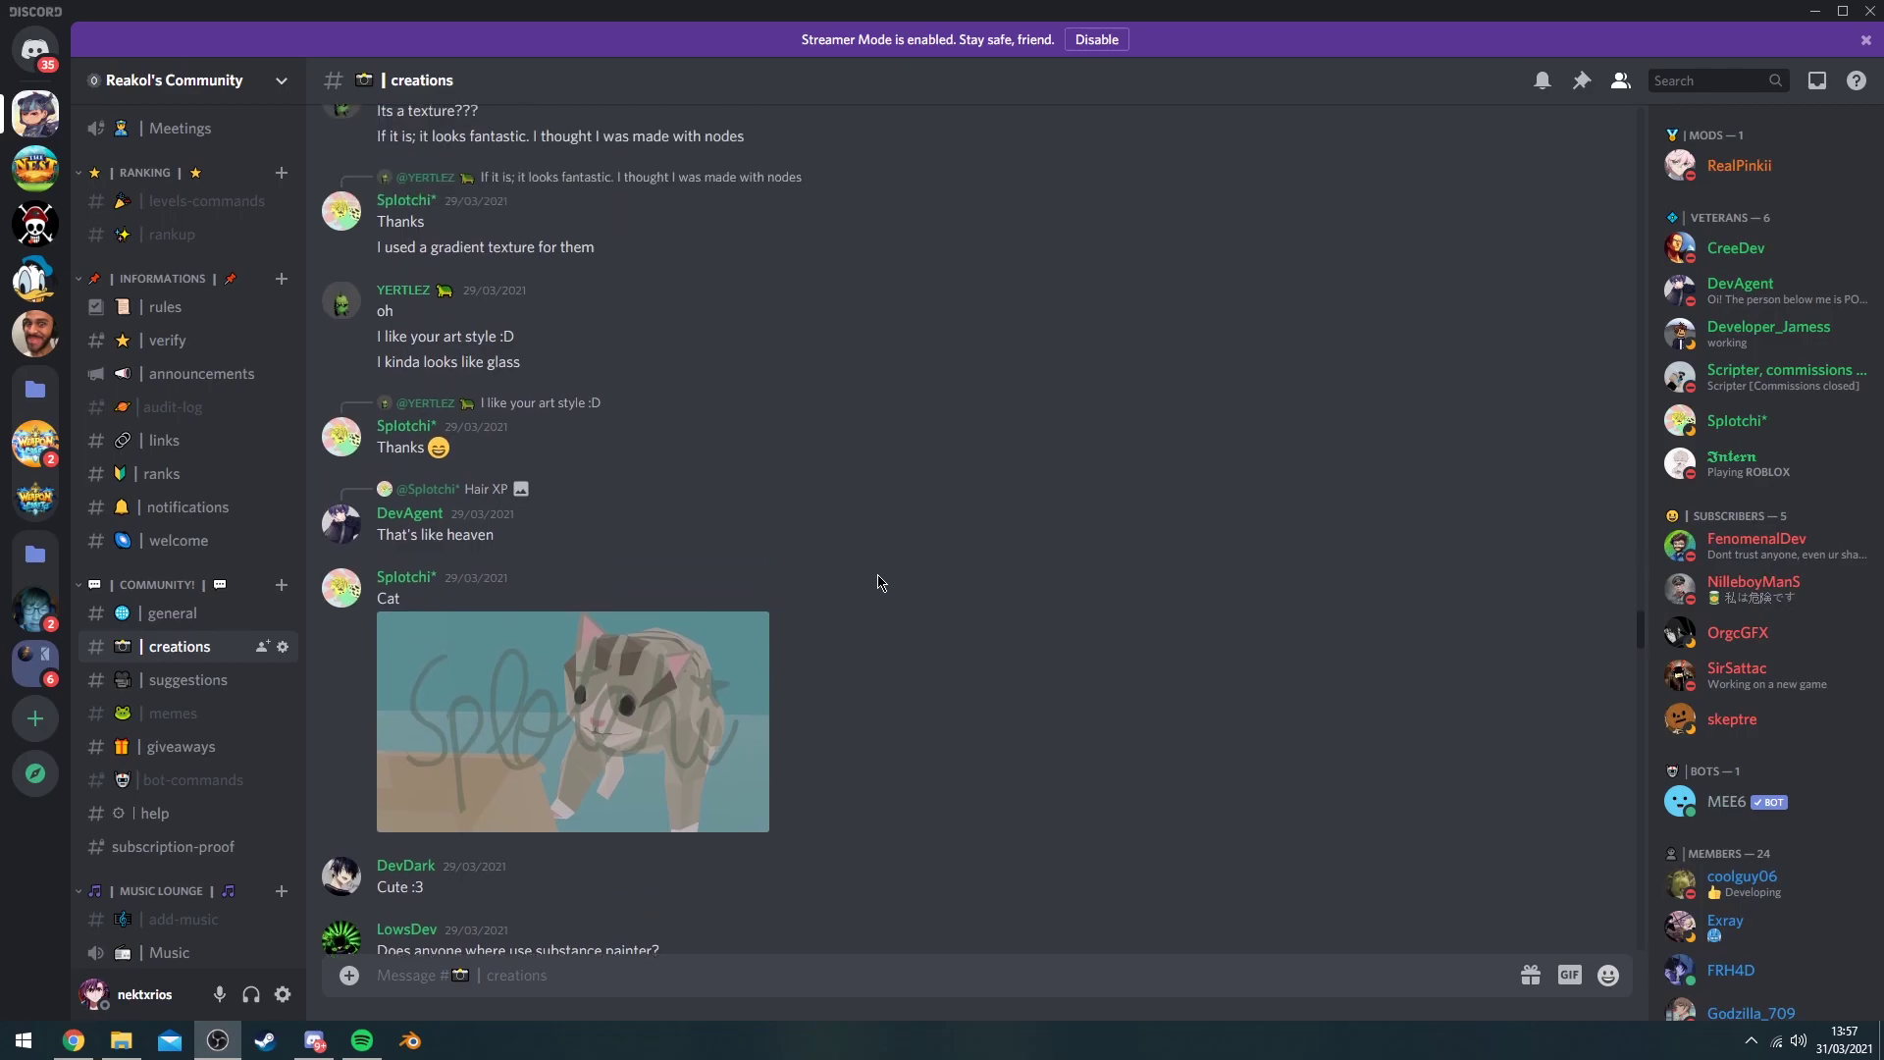
scroll(883, 618, "up", 6)
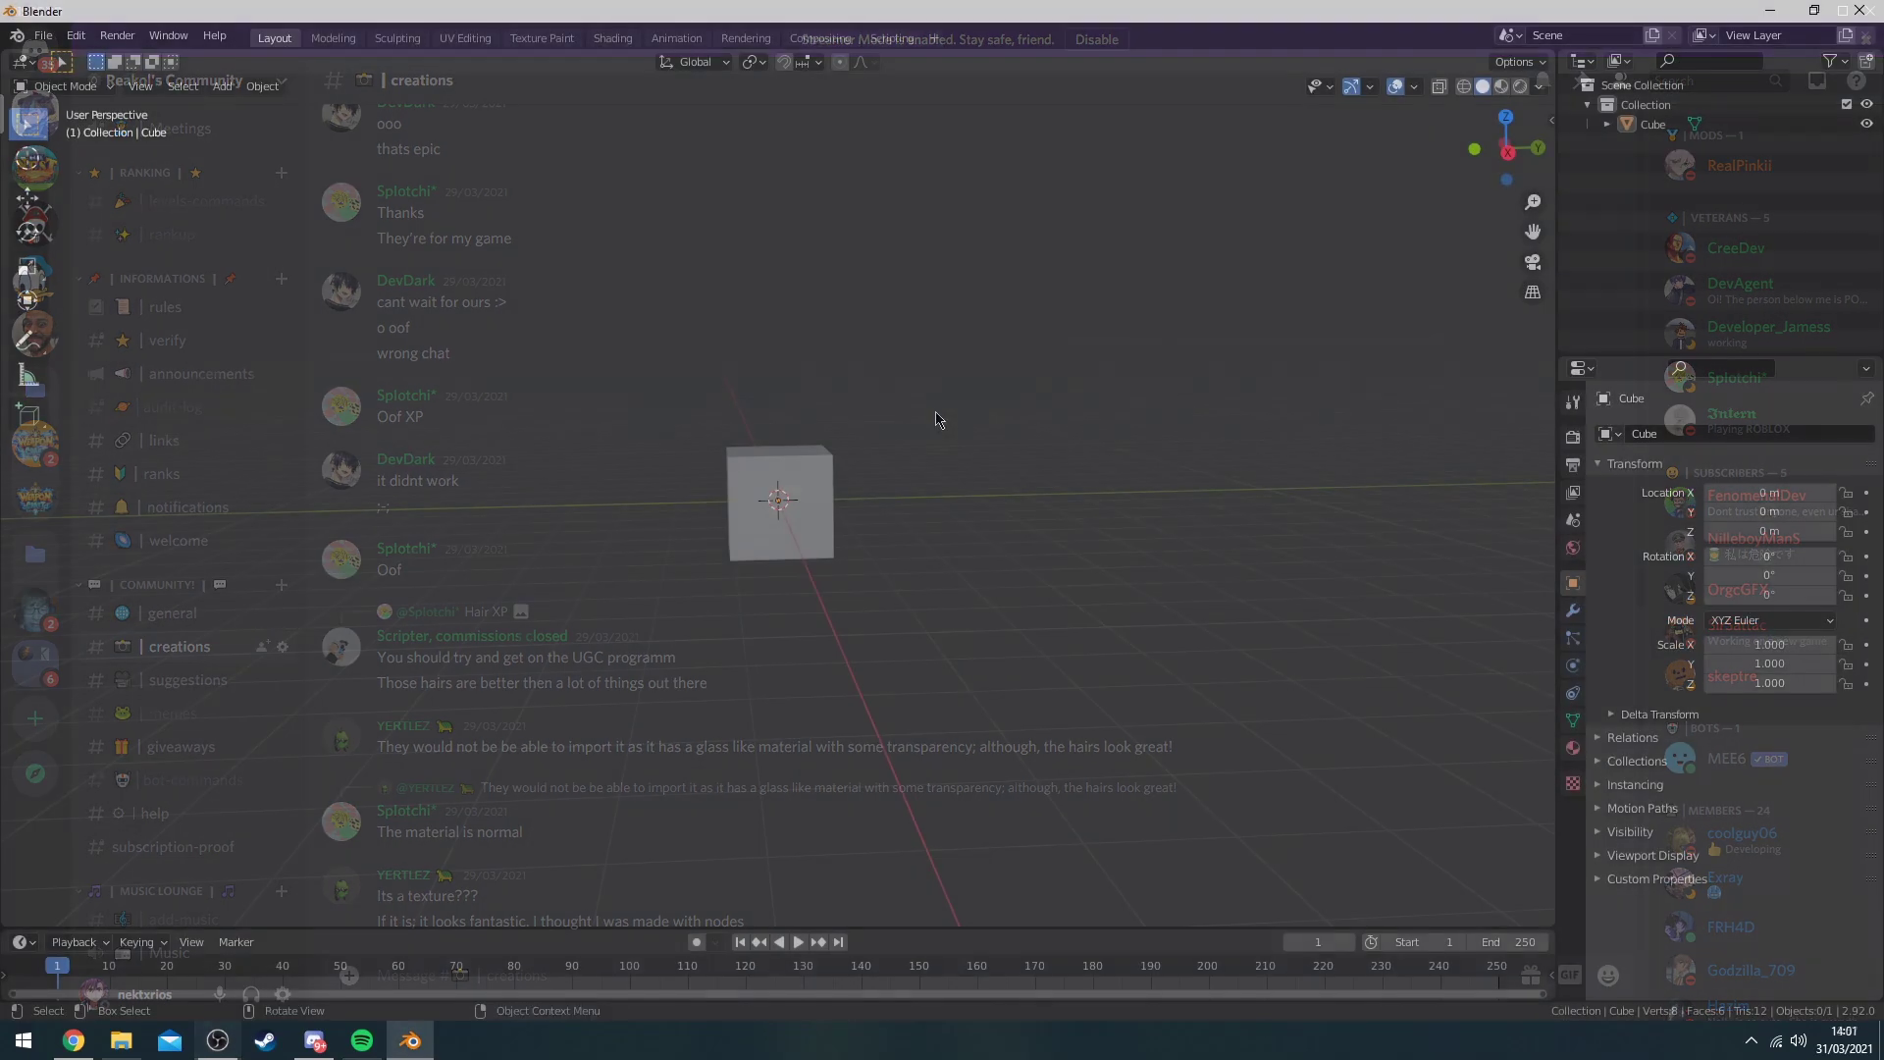
Switch to Blender and delete the default cube from the scene.
middle_click_drag(933, 416, 991, 381)
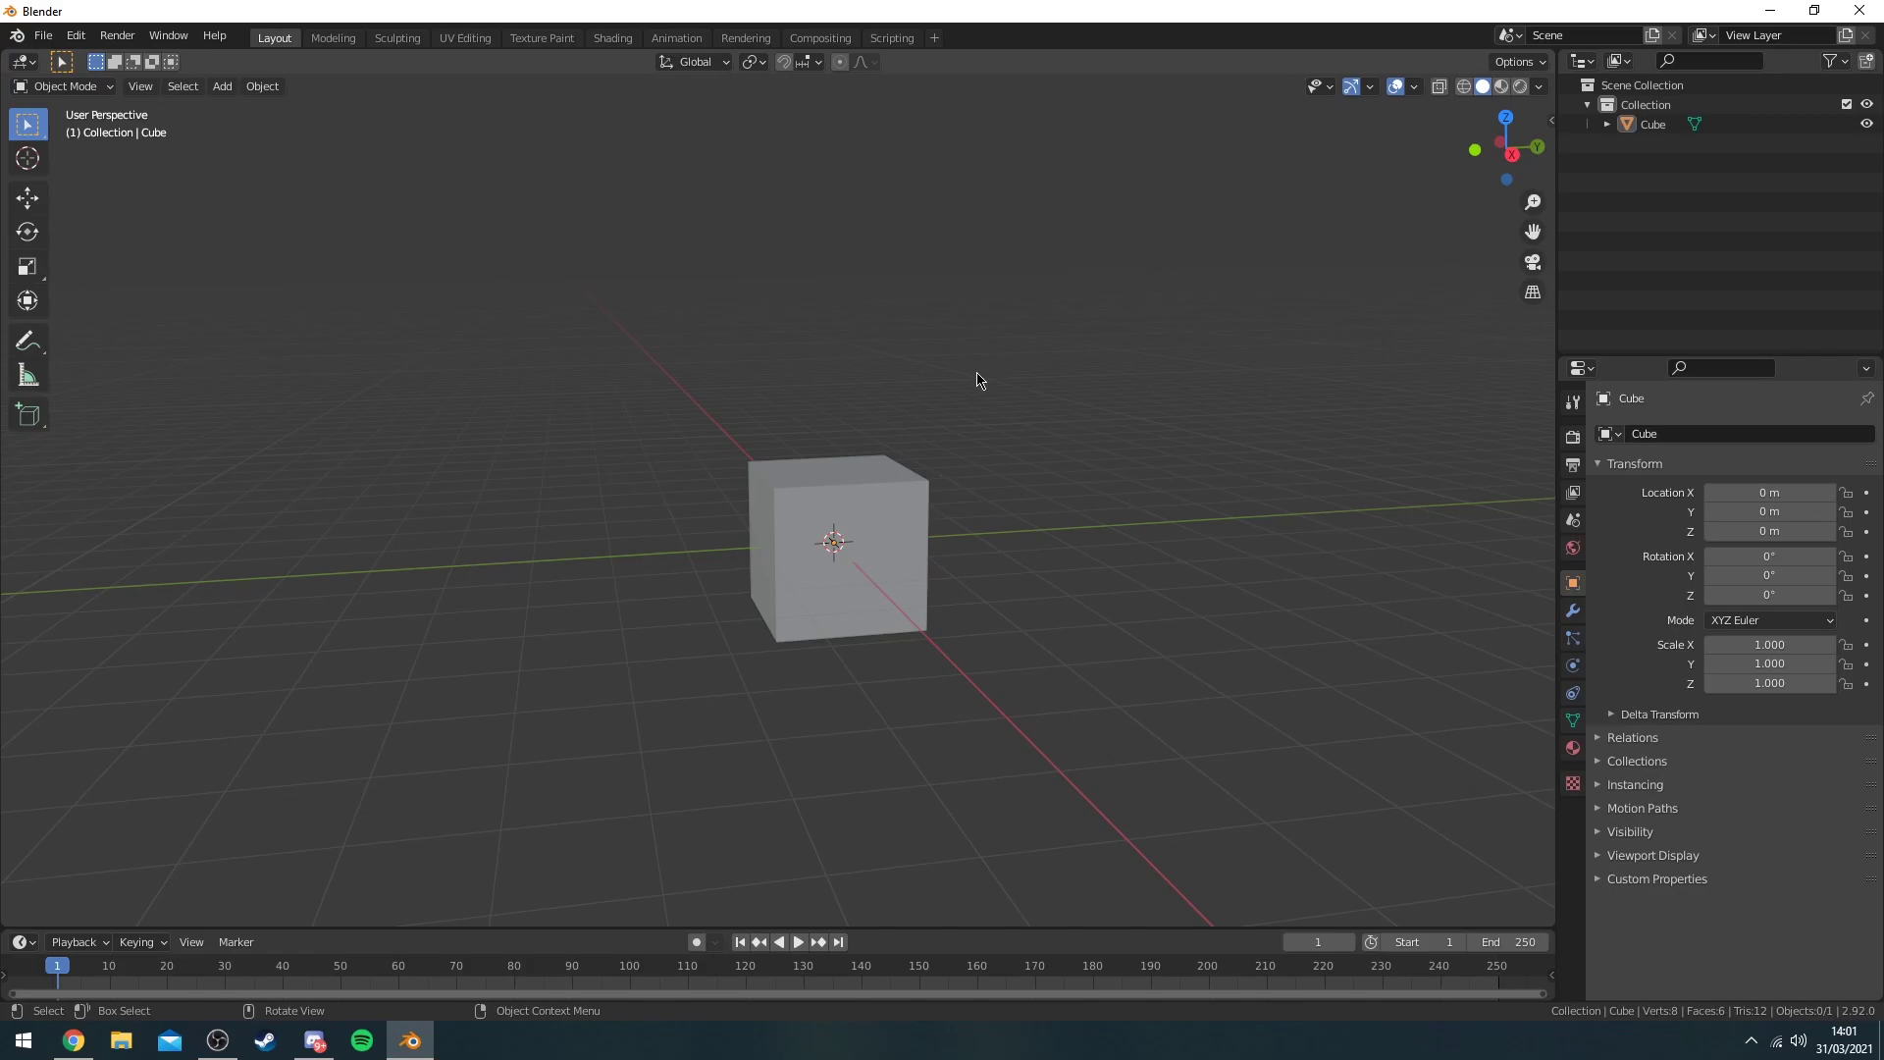
mouse_move(978, 379)
middle_mouse_down()
mouse_move(930, 370)
mouse_move(957, 316)
mouse_move(1013, 370)
mouse_move(1001, 359)
middle_mouse_up()
scroll(1011, 377, "up", 1)
mouse_move(1033, 436)
middle_mouse_down()
mouse_move(1112, 419)
mouse_move(1053, 415)
middle_mouse_up()
left_click_drag(982, 380, 478, 834)
key("Delete")
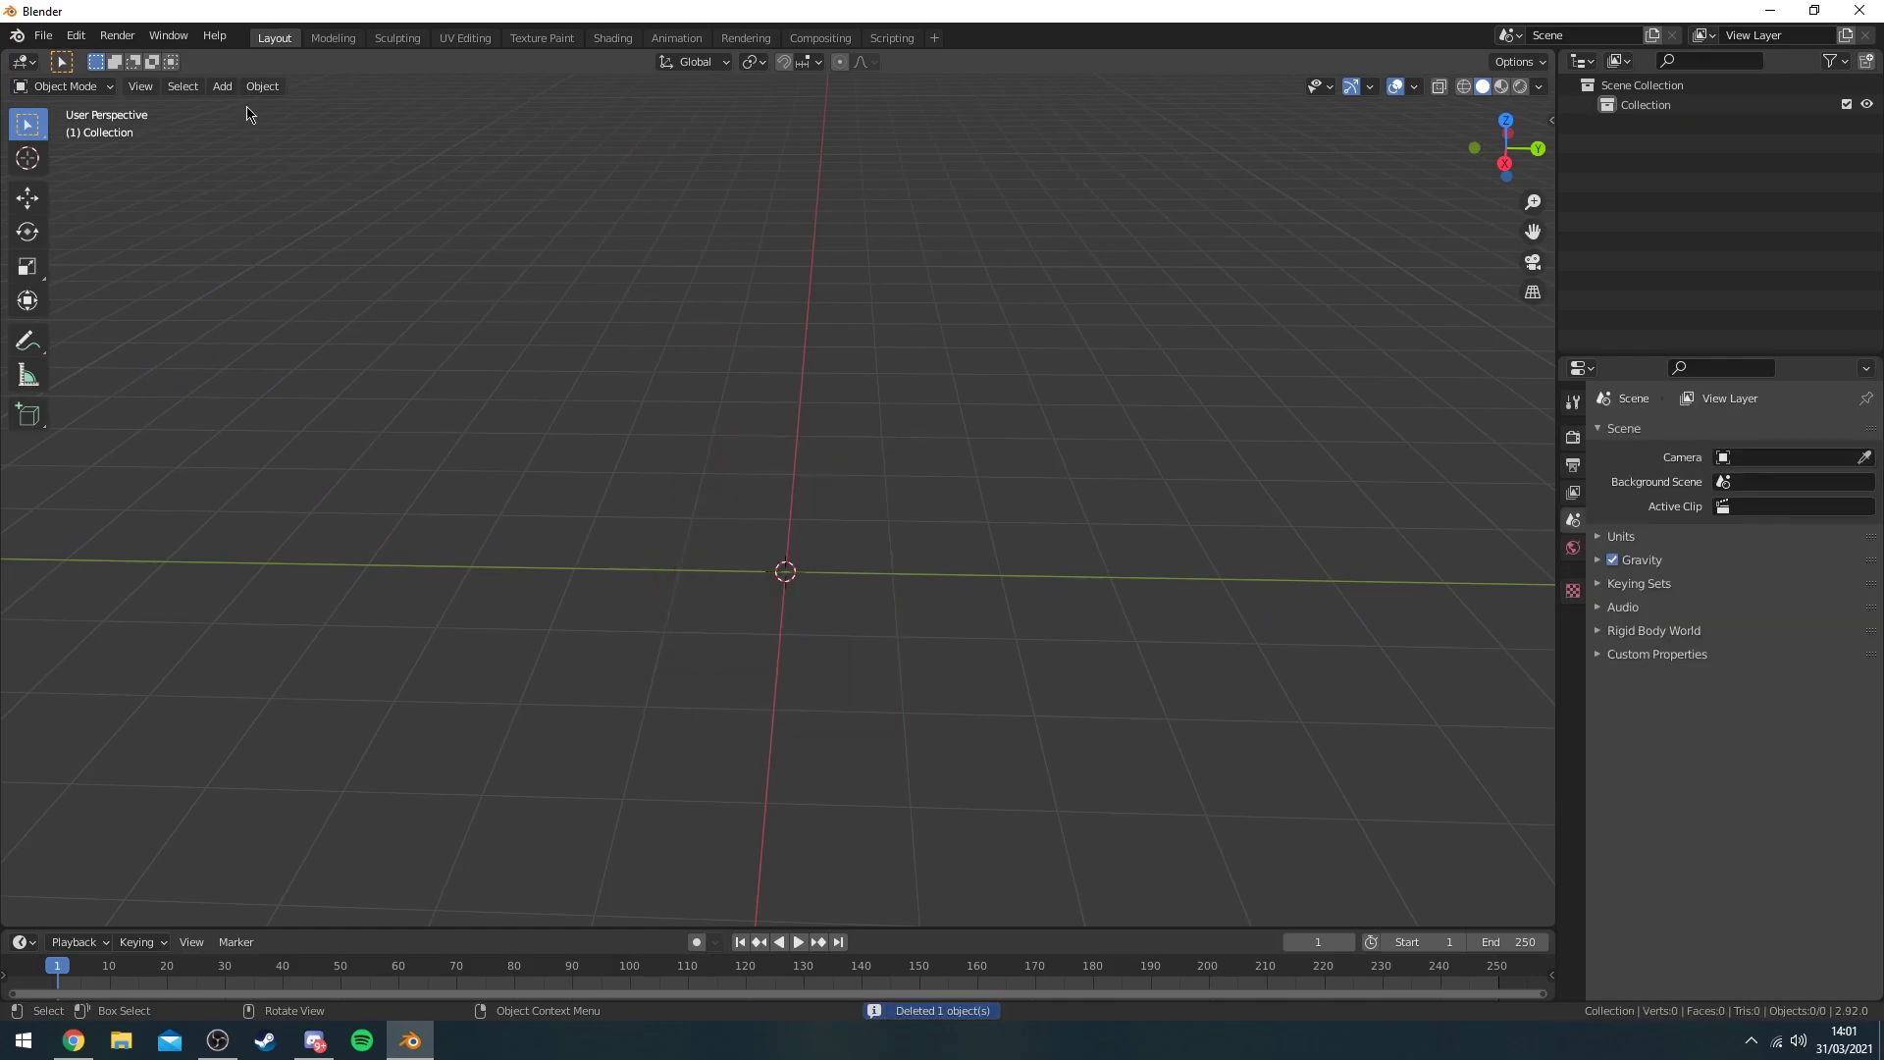
Add a plane mesh at the origin and rotate it 90° about the X axis so it stands upright.
left_click(222, 86)
mouse_move(323, 108)
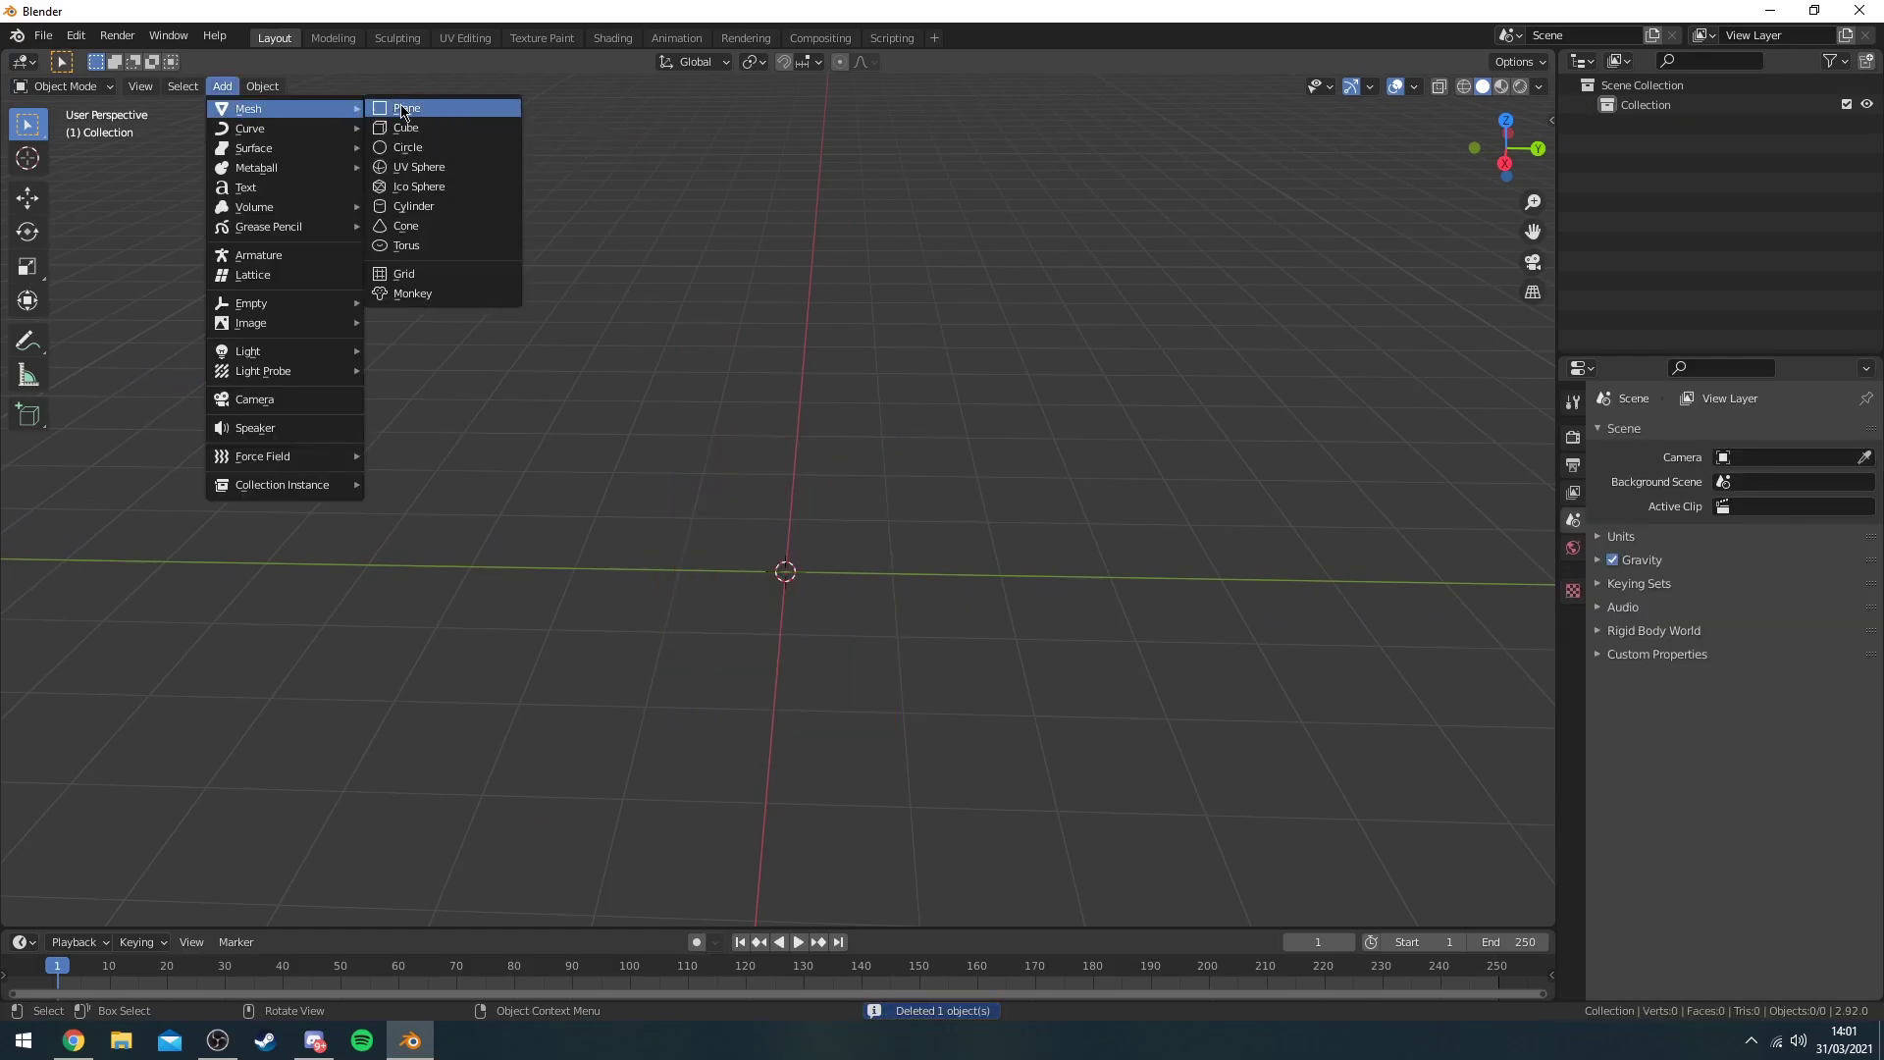
left_click(403, 108)
mouse_move(942, 504)
middle_mouse_down()
mouse_move(999, 490)
mouse_move(932, 494)
mouse_move(933, 521)
middle_mouse_up()
key("r")
key("x")
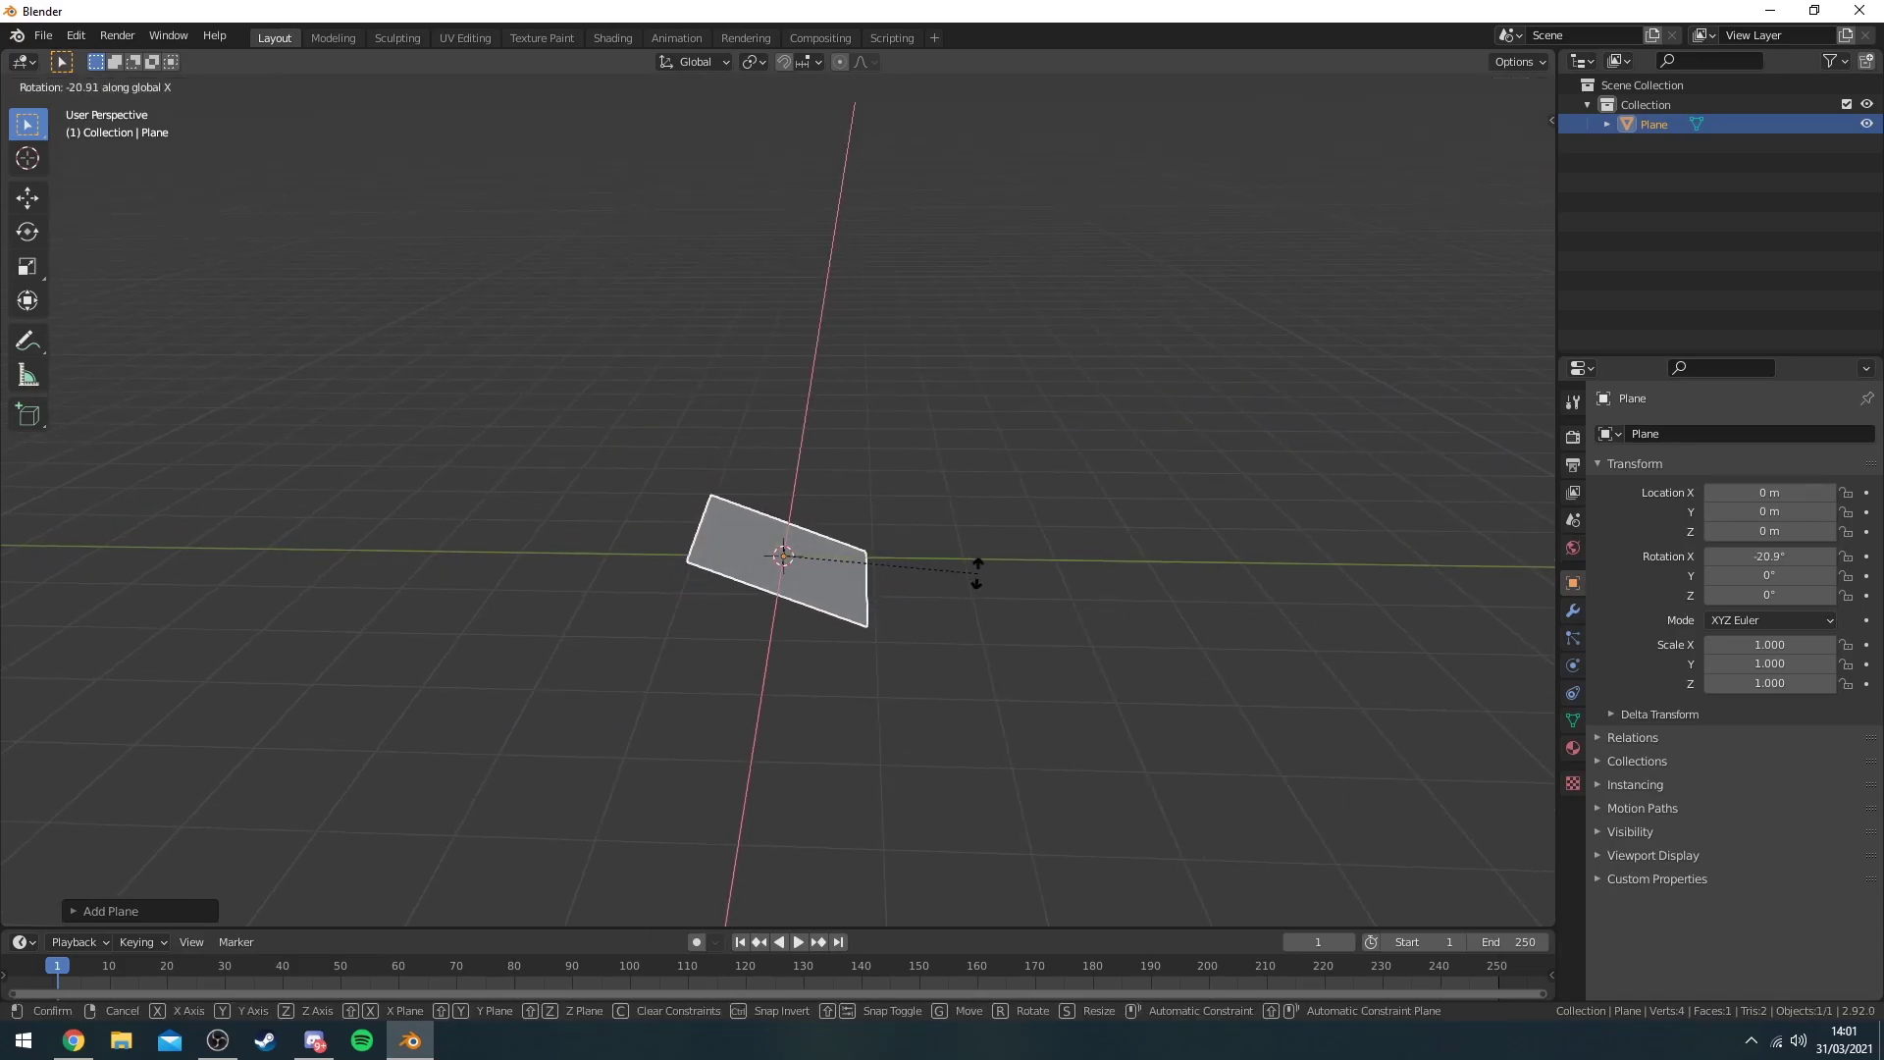
type("90")
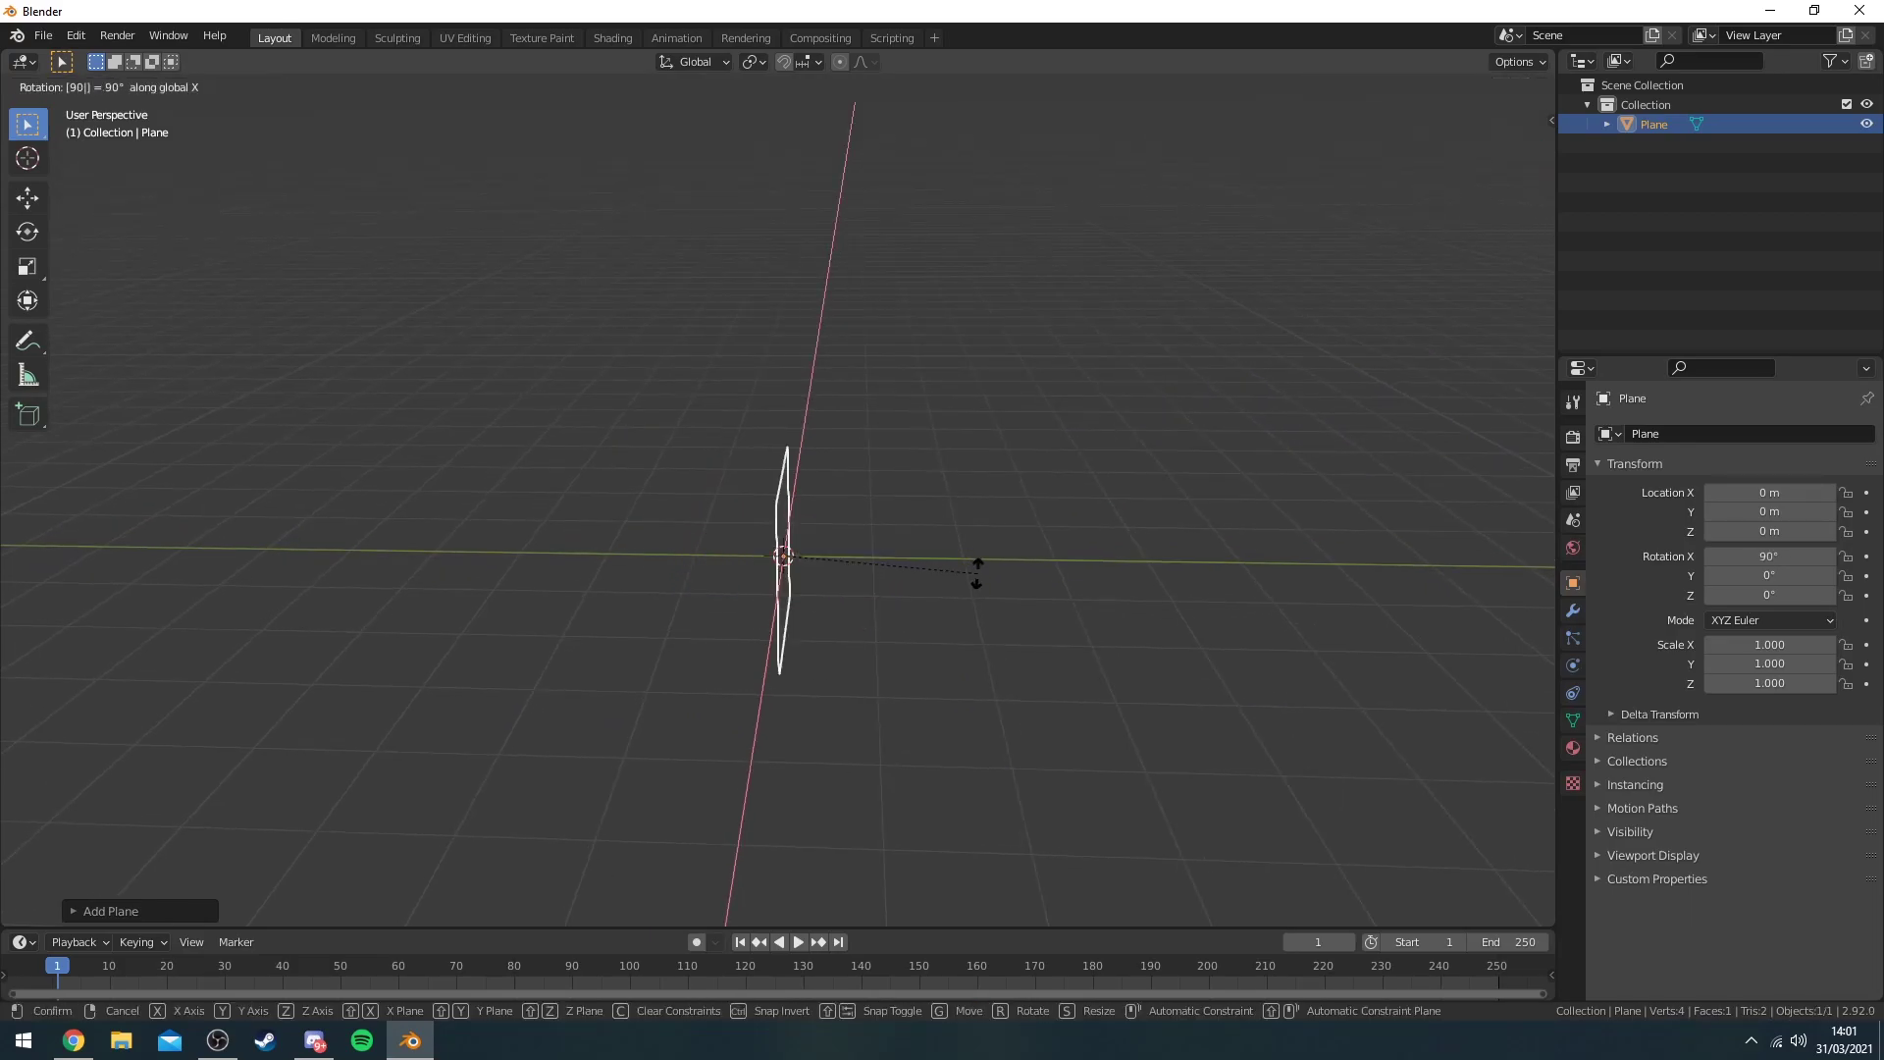
key("Return")
Duplicate the upright plane in place and rotate the copy 90° about the Z axis to form a cross.
key("ctrl+c")
key("ctrl+v")
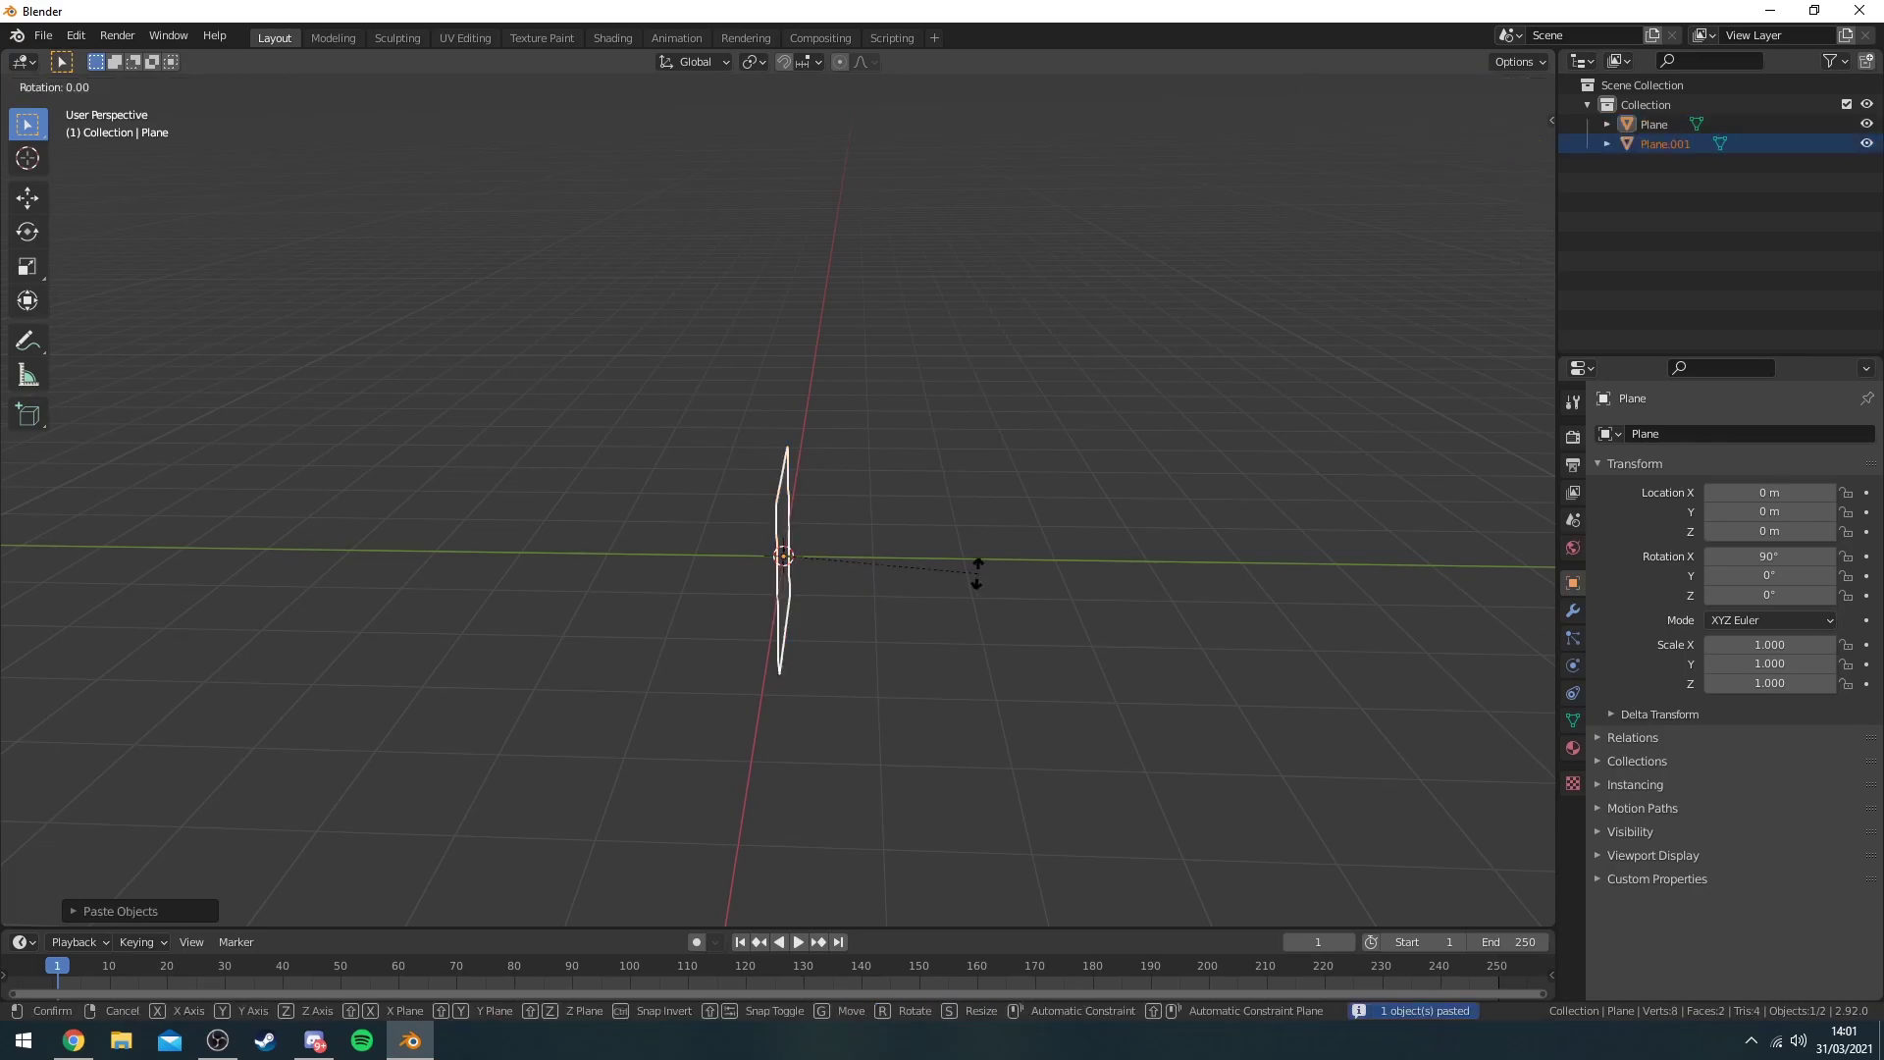
type("rz90")
key("Return")
left_click(1056, 695)
middle_click_drag(1056, 695, 841, 543)
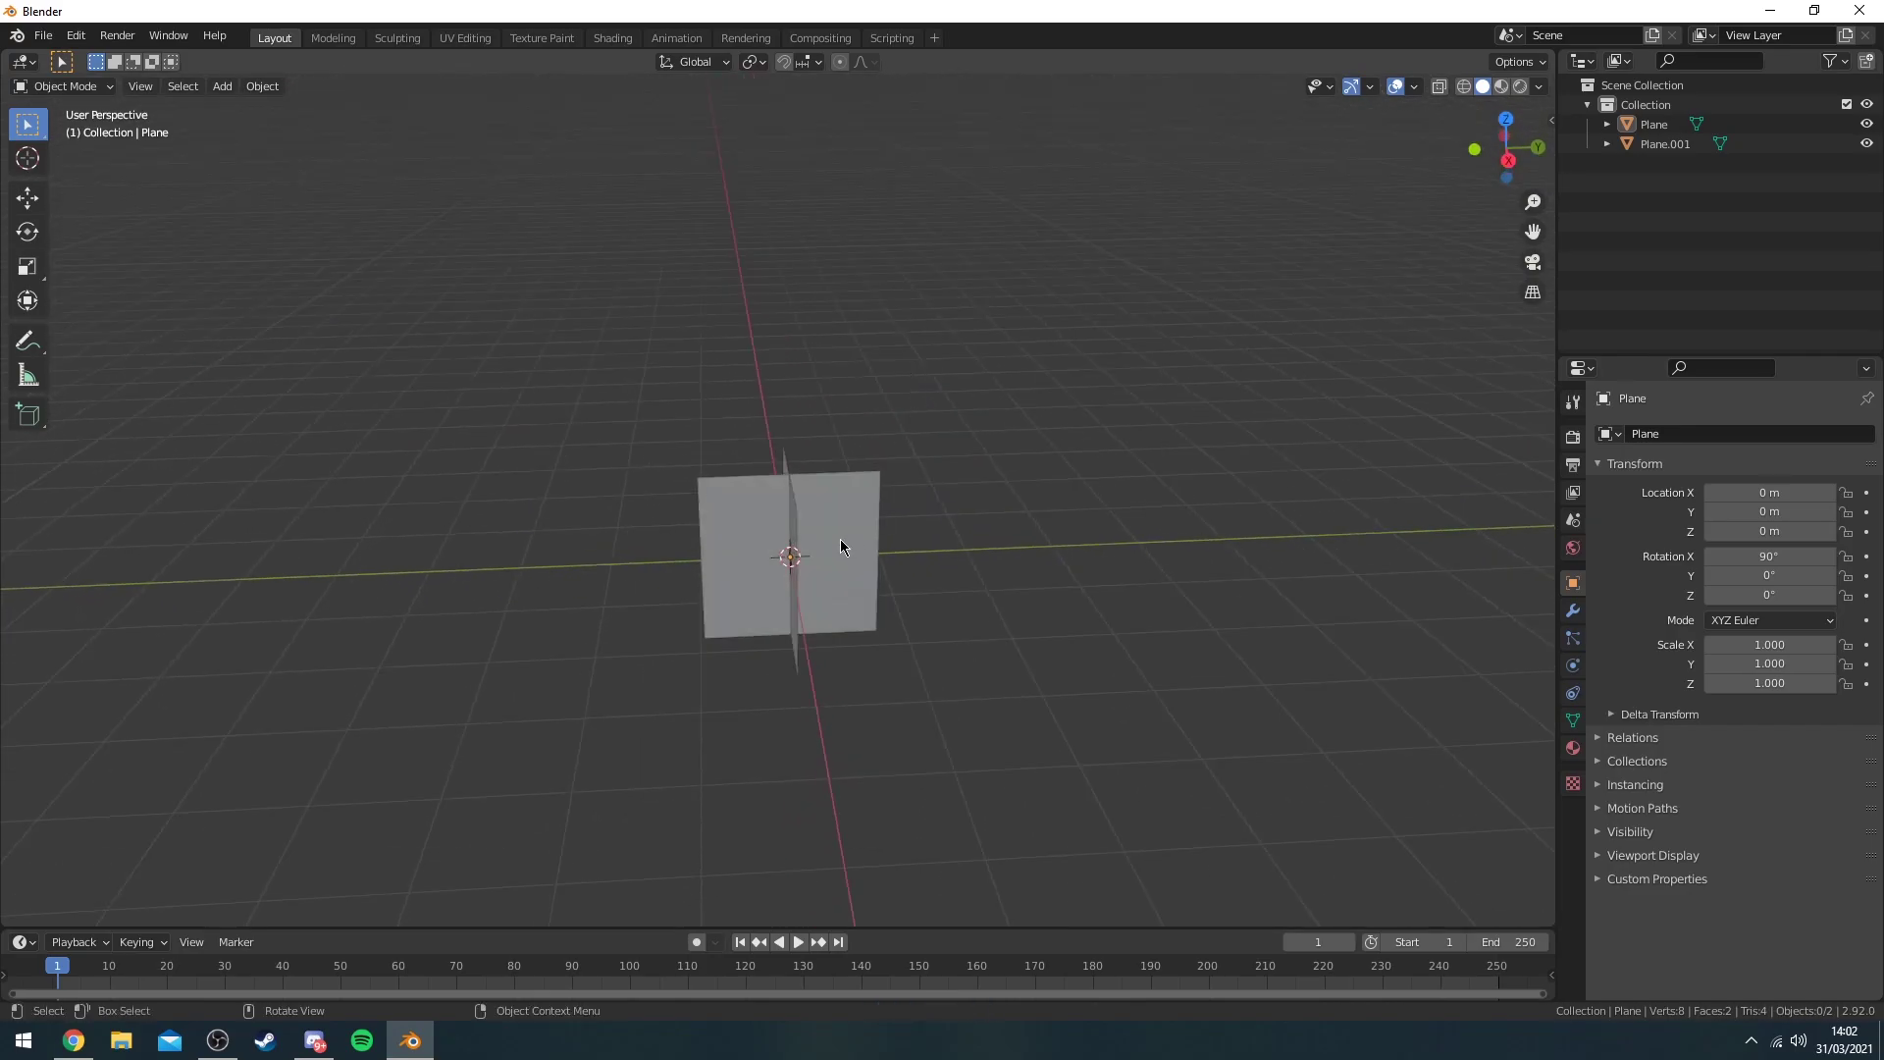
Raise both crossed planes together by 1 m along Z so their lower edges sit at ground level.
key("a")
left_click(1508, 158)
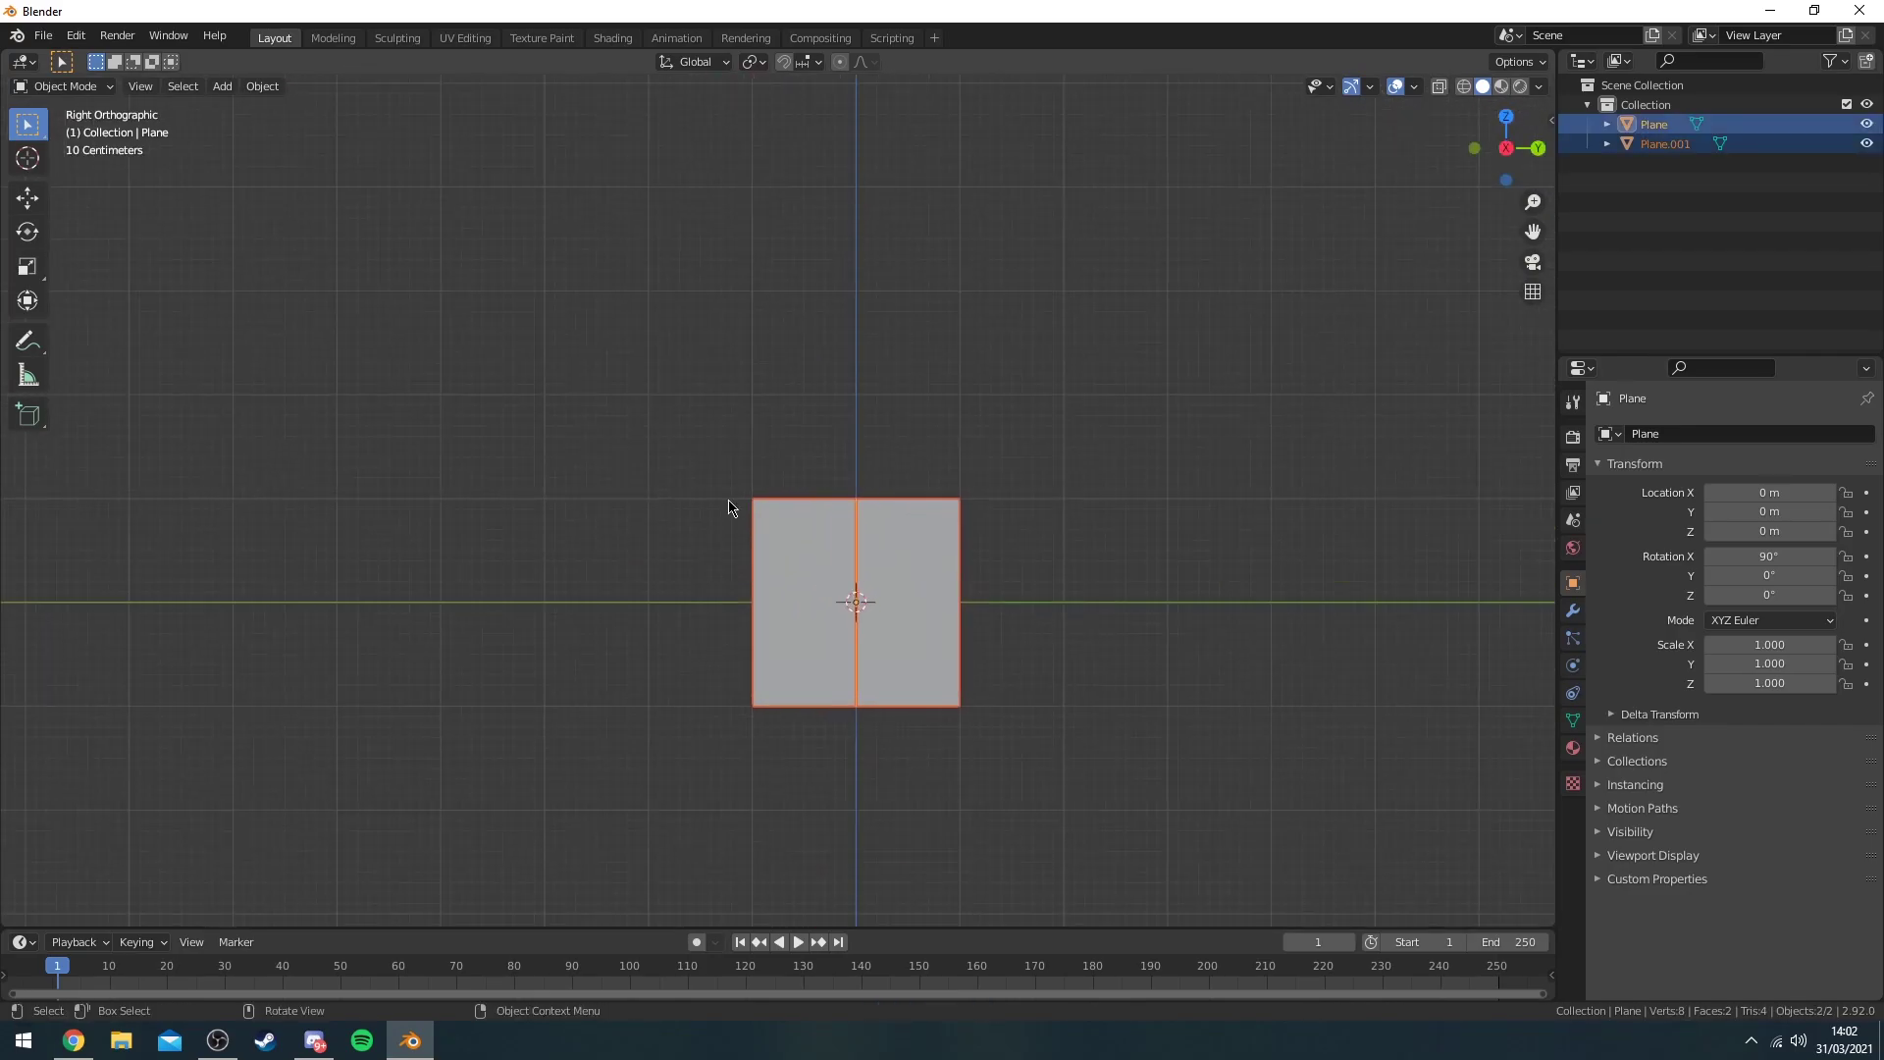
key("shift+space")
key("g")
left_click_drag(834, 554, 856, 449)
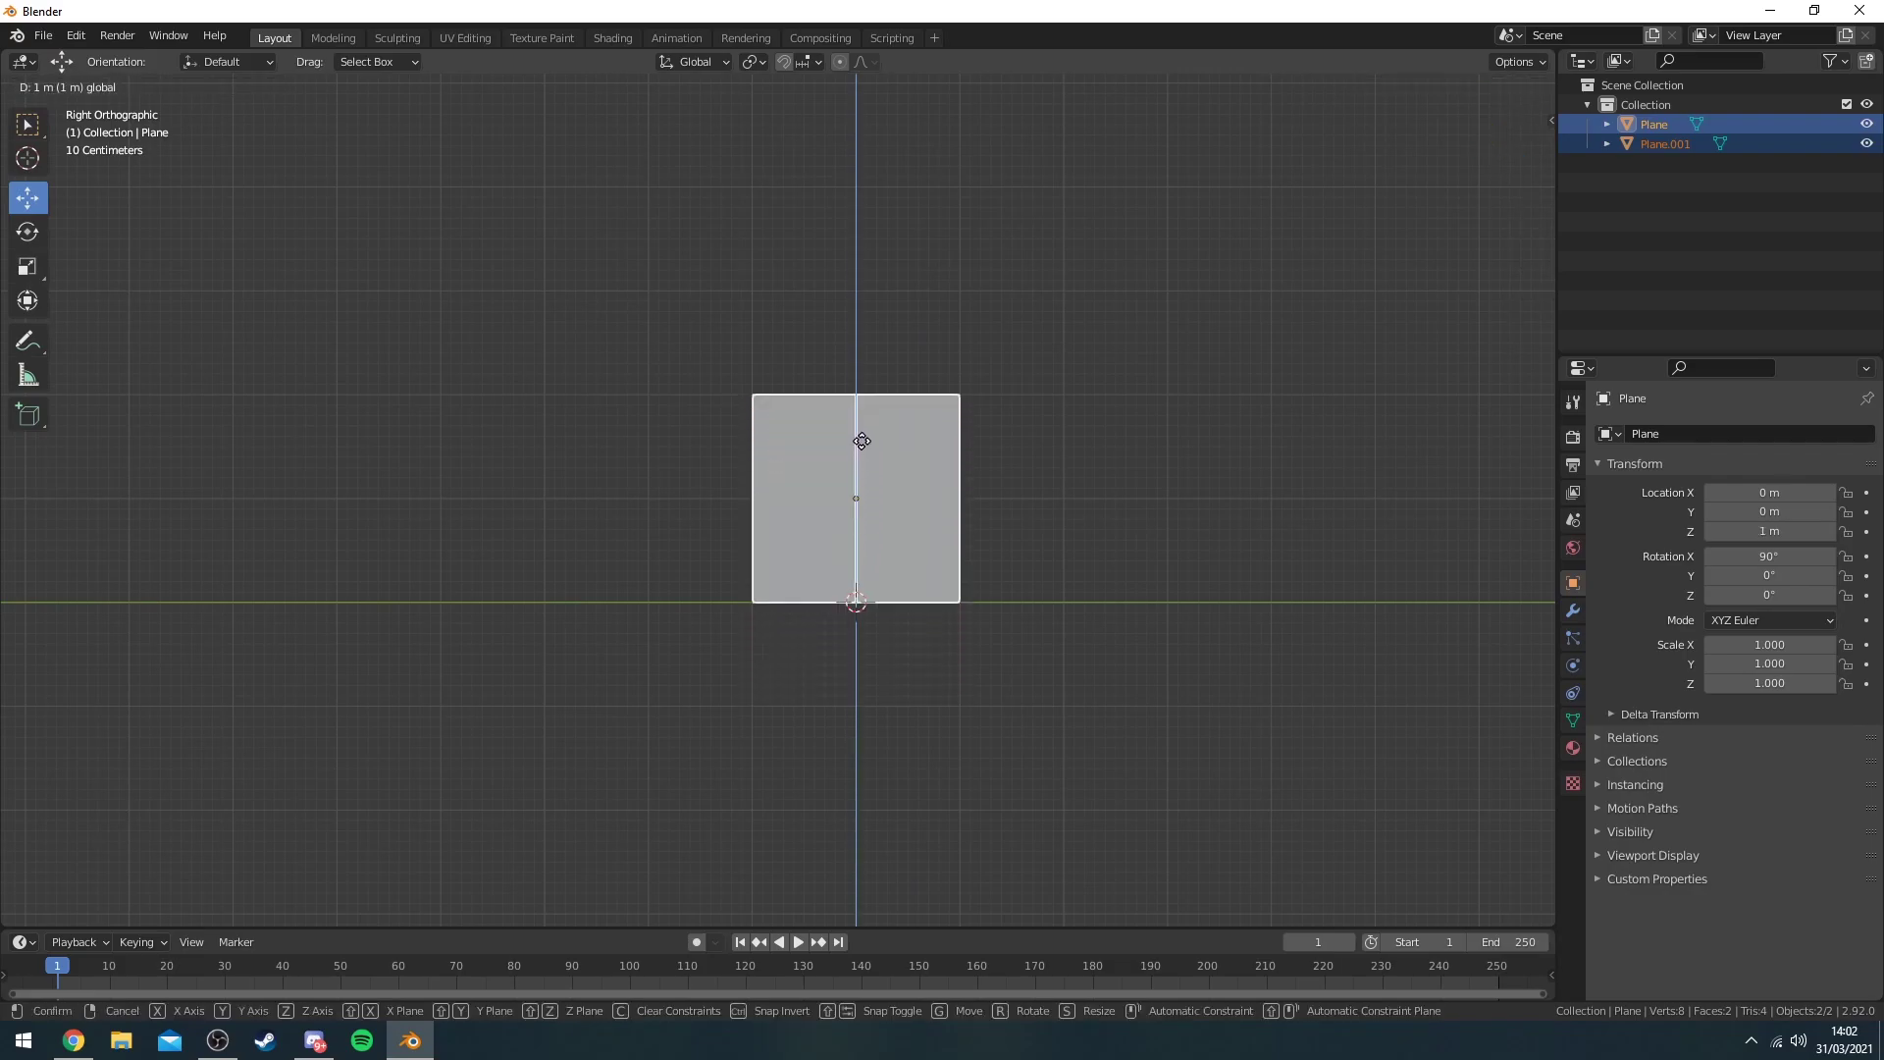
left_click(1119, 438)
Join the two crossed planes into a single object and clear the selection.
middle_click_drag(1119, 438, 891, 505)
left_click(868, 473)
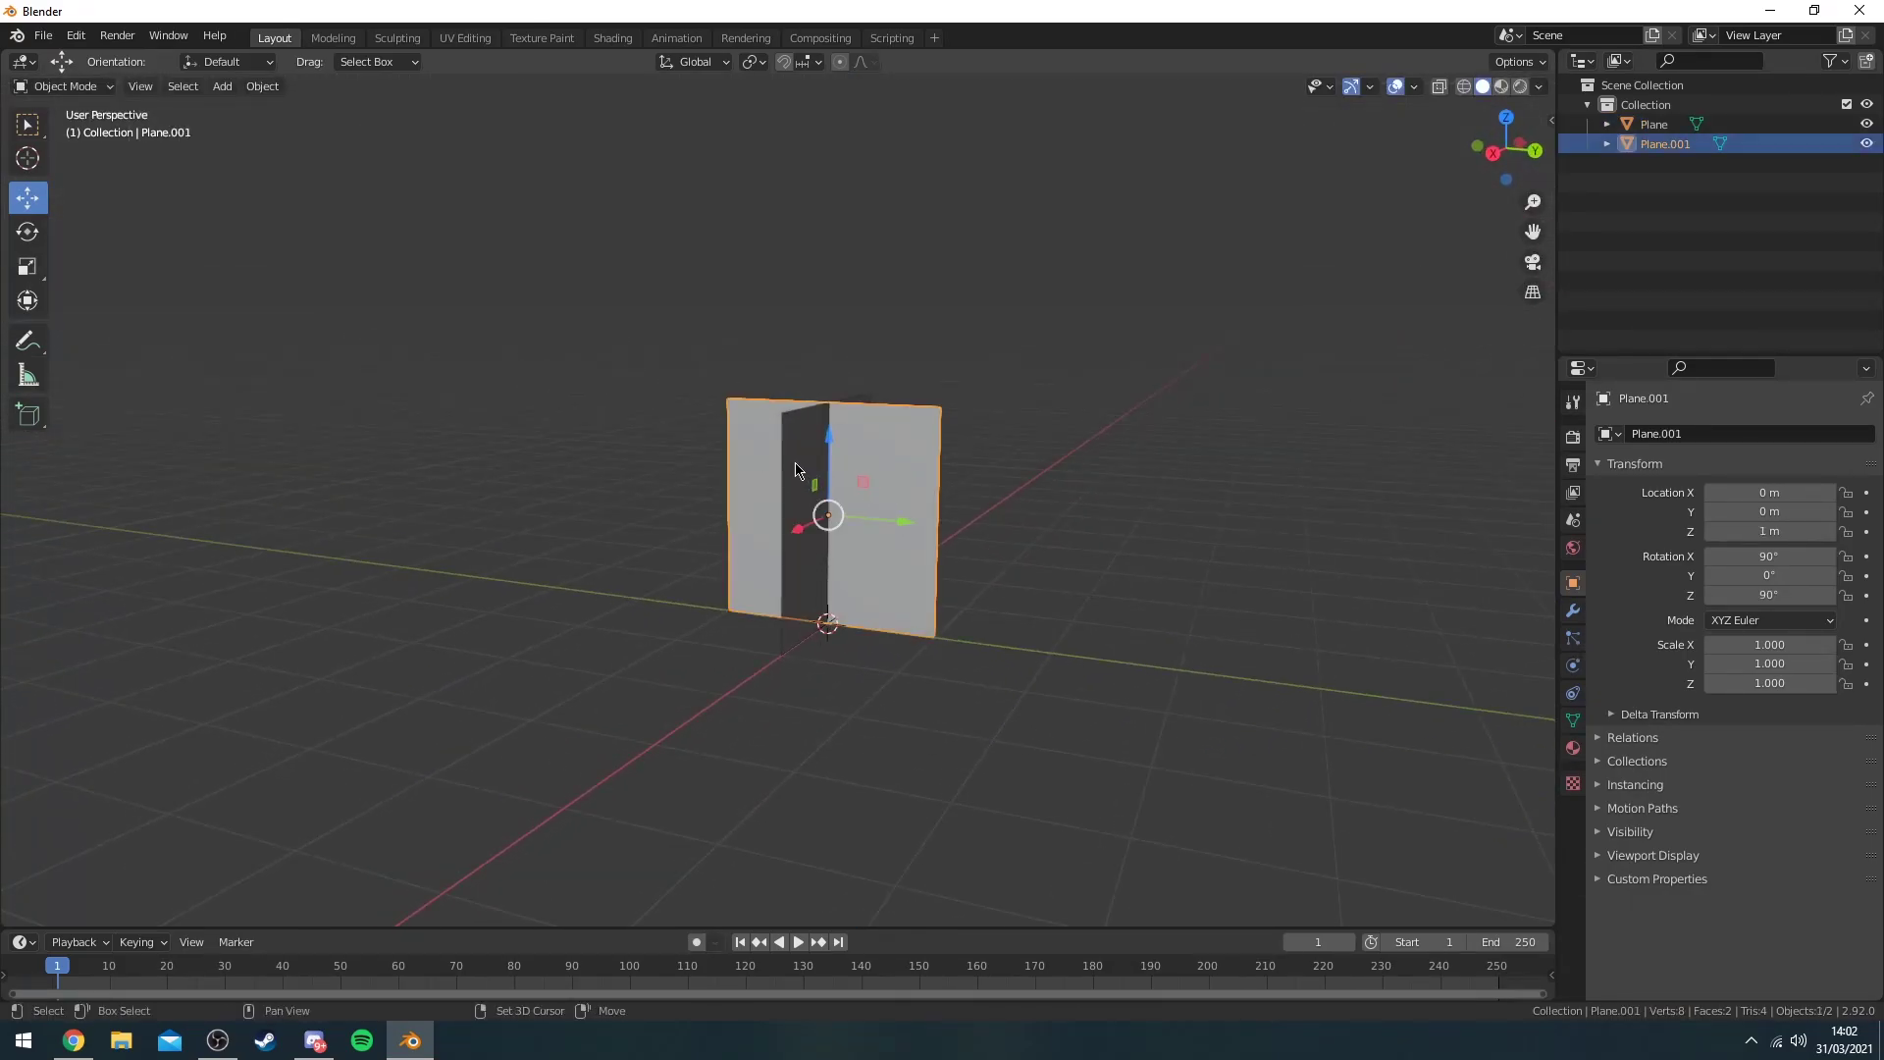
left_click(805, 473, "shift")
middle_click_drag(959, 446, 937, 472)
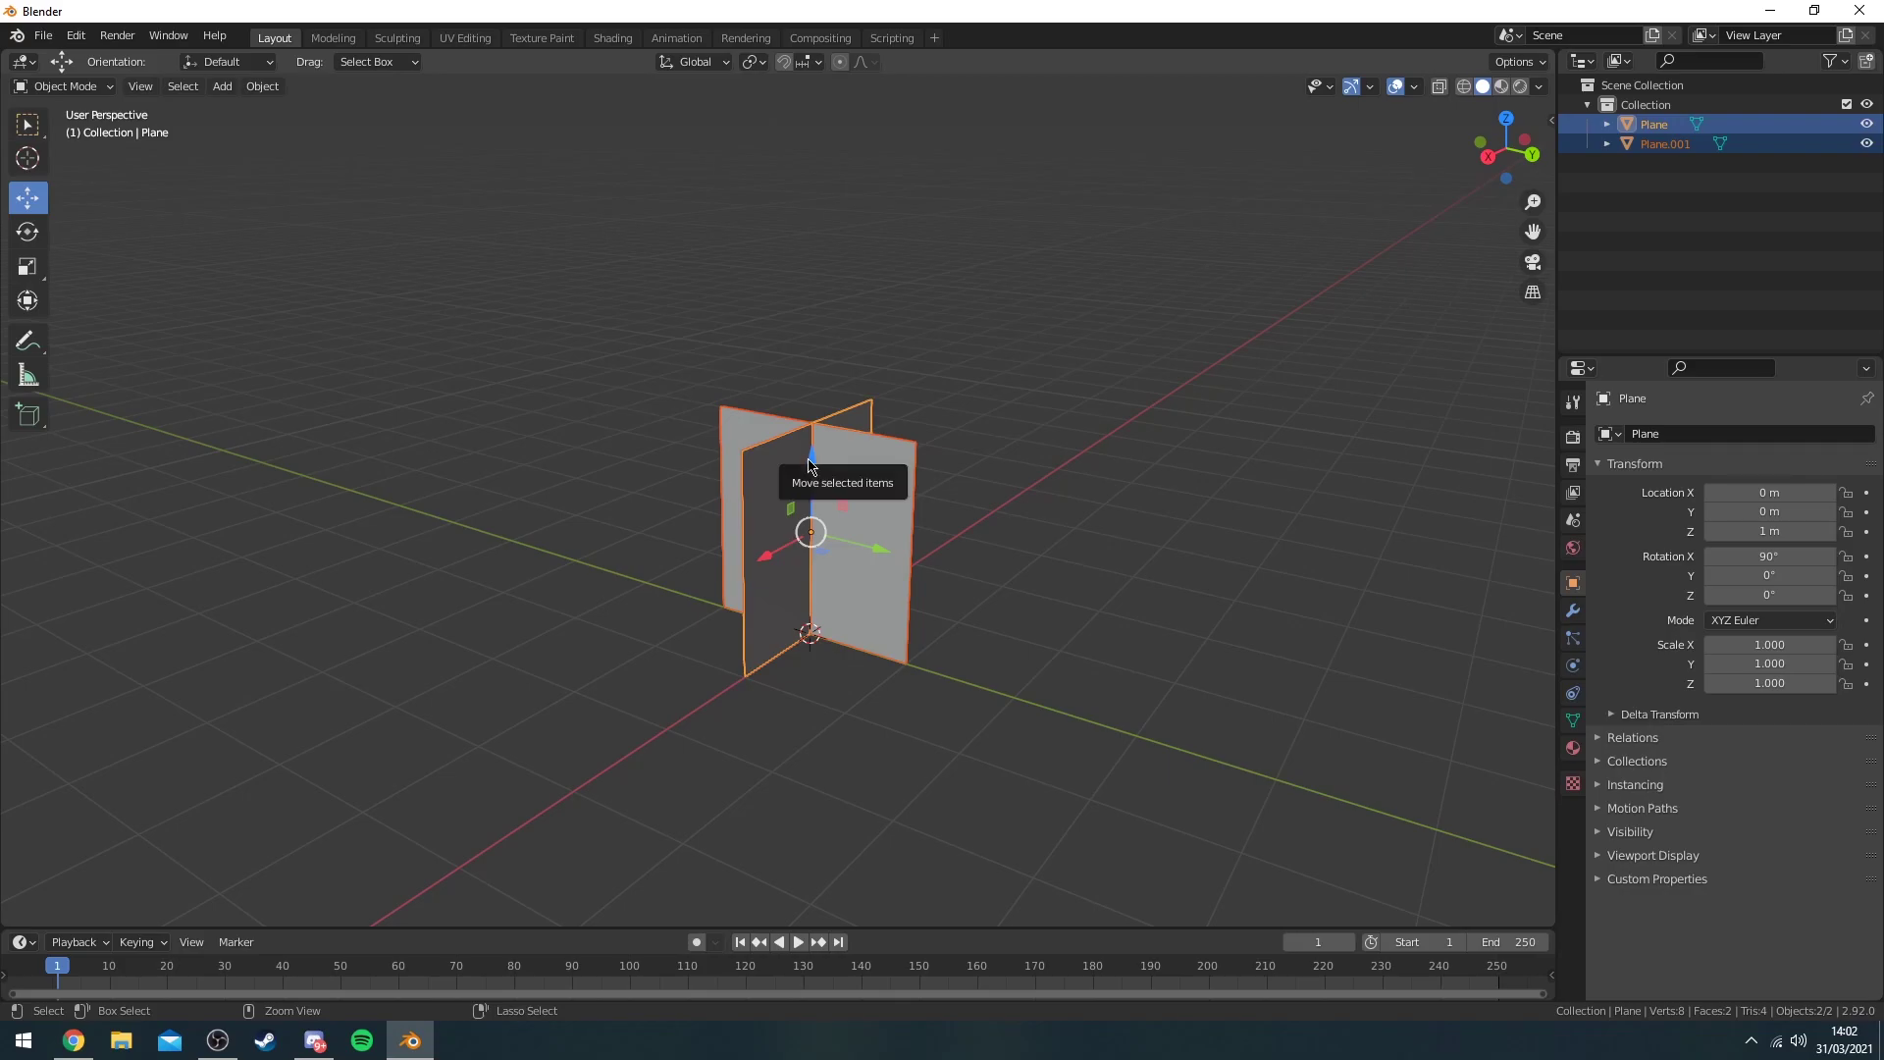
key("ctrl+j")
key("alt+a")
middle_click_drag(1040, 422, 1225, 501)
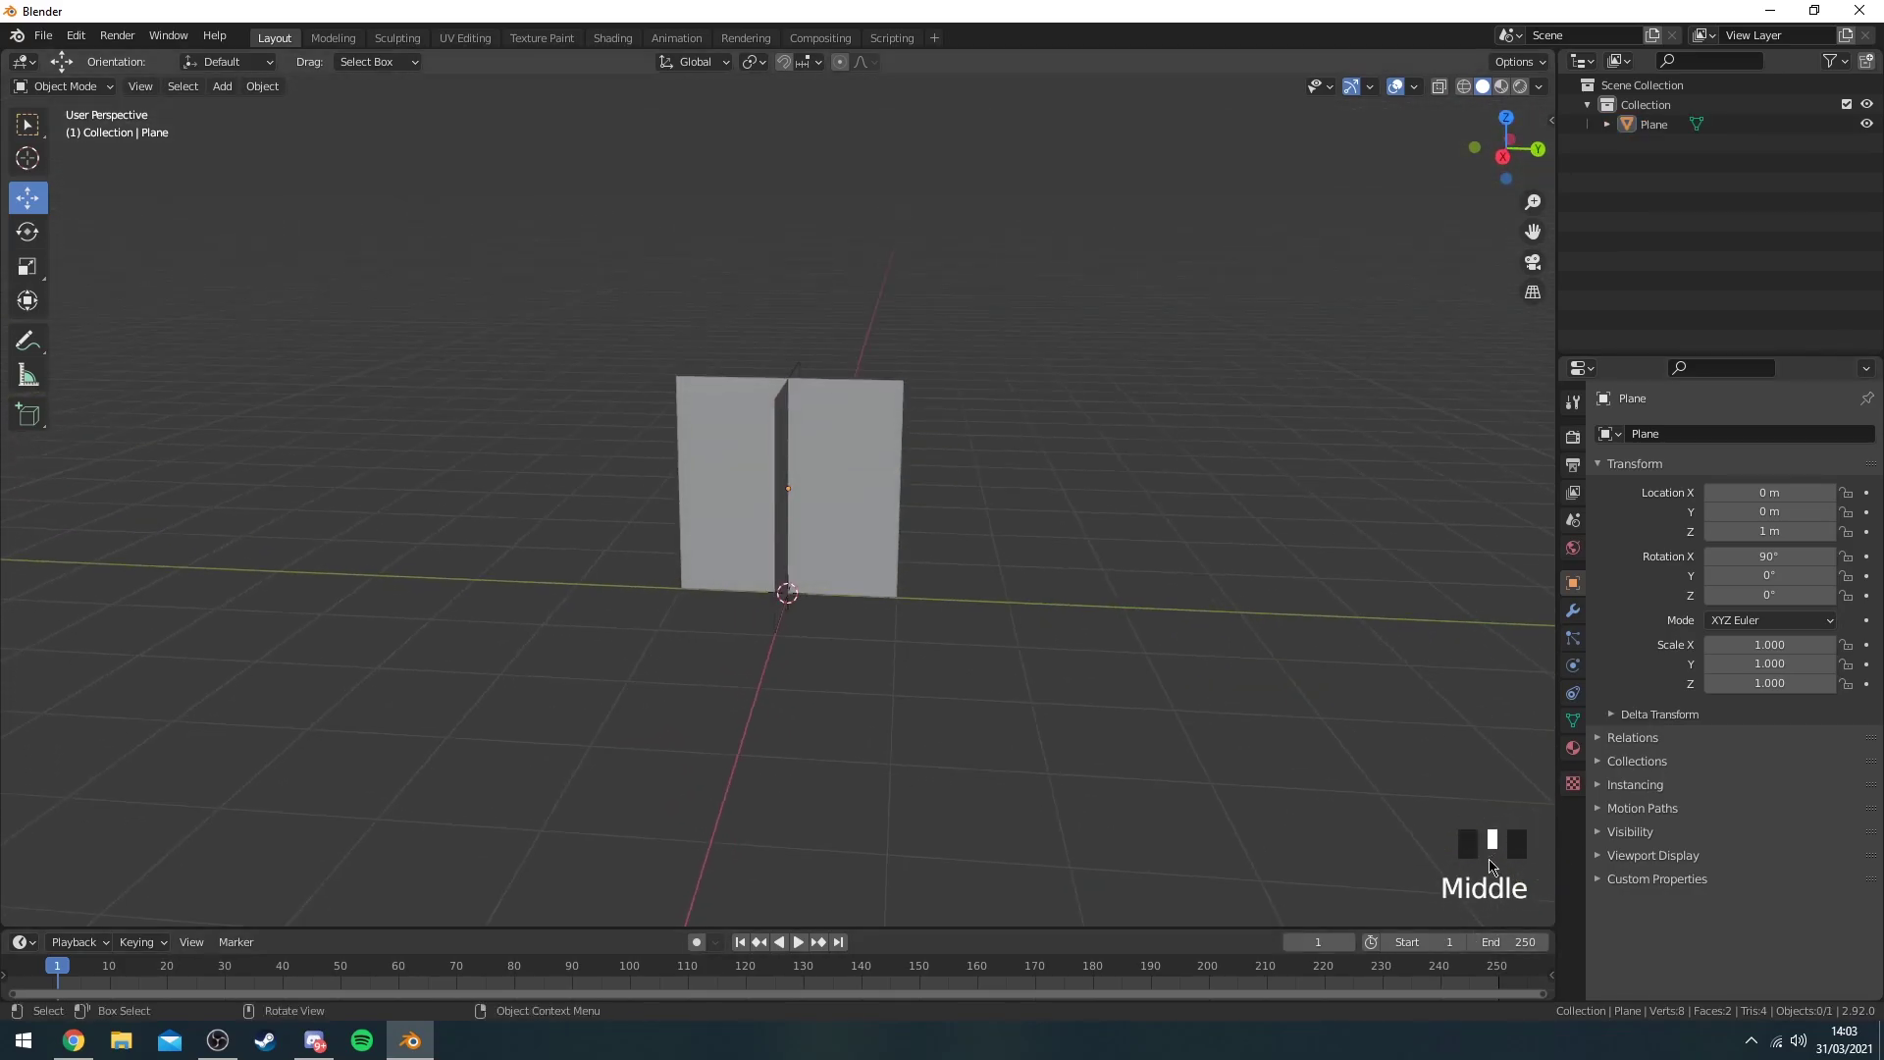
mouse_move(1490, 827)
middle_mouse_down()
mouse_move(1270, 703)
mouse_move(1497, 850)
middle_mouse_up()
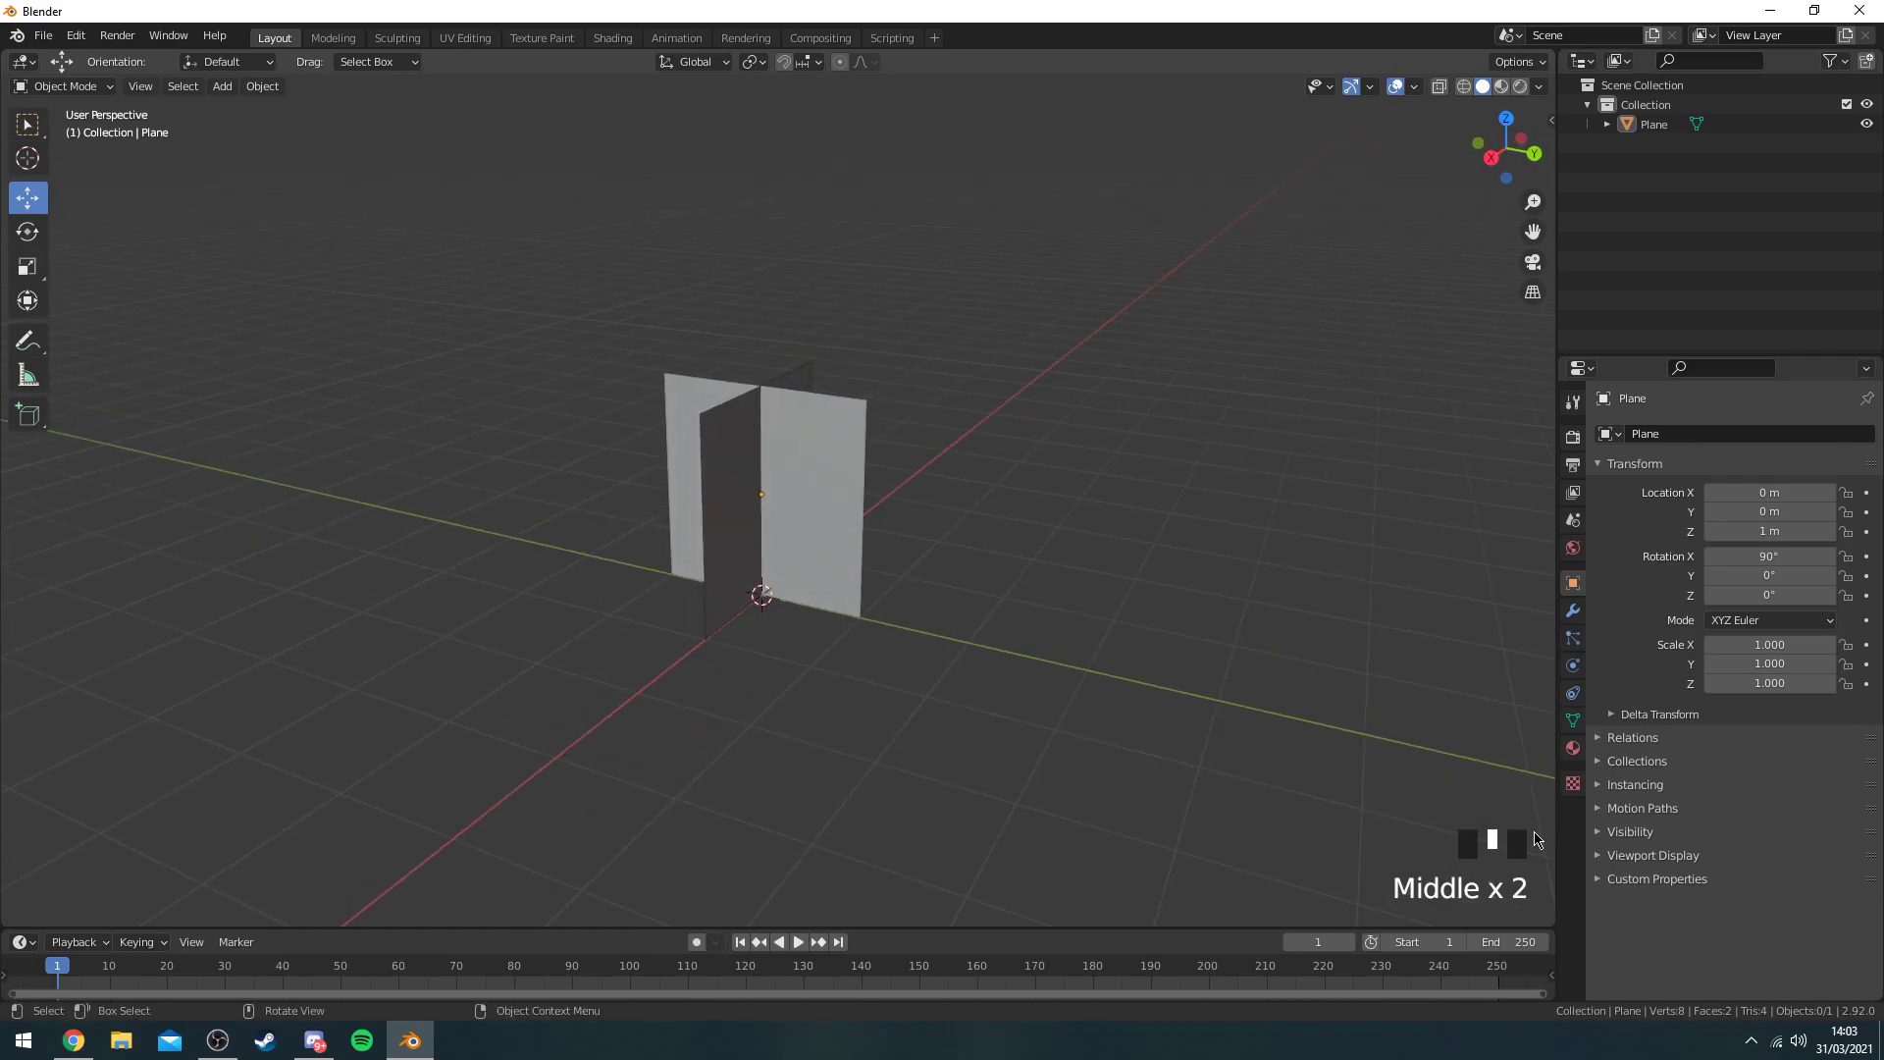
middle_click_drag(1397, 686, 1361, 695, "shift")
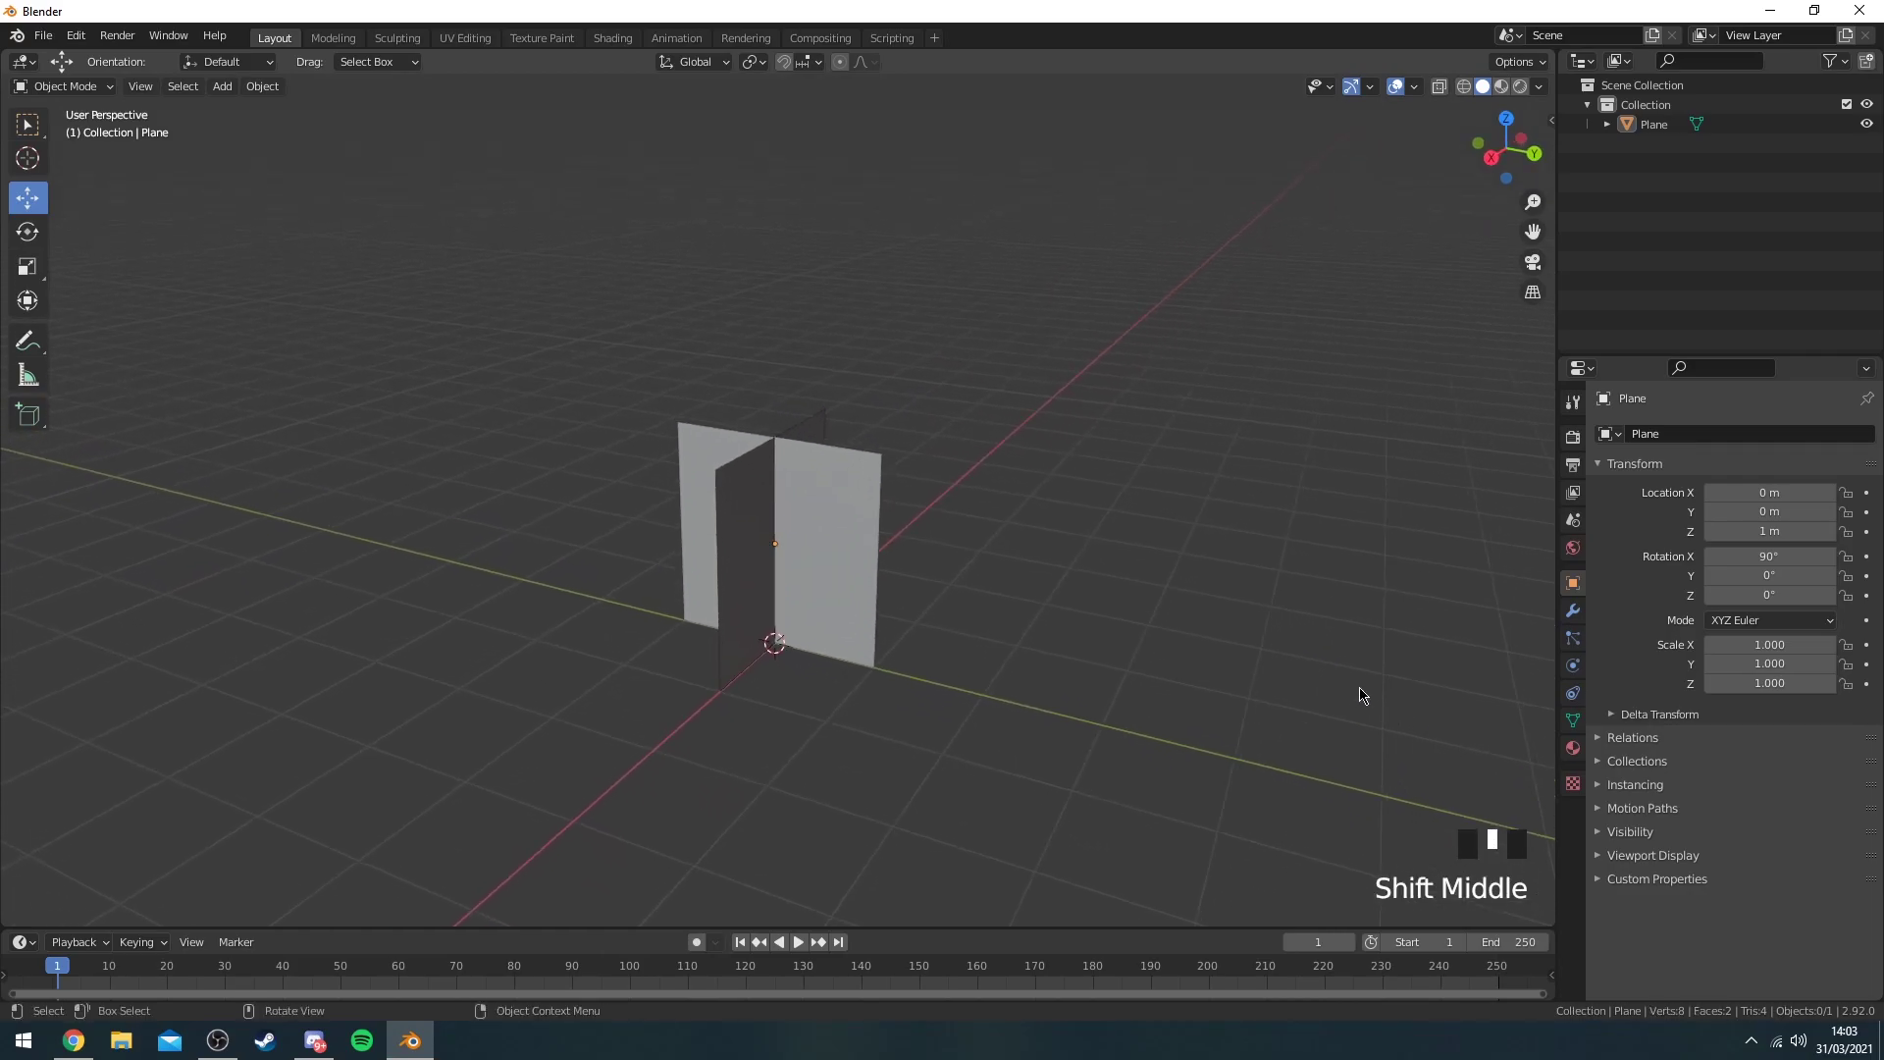
scroll(1048, 526, "down", 2)
middle_click_drag(1047, 526, 904, 463)
Select the joined crossed-plane object and switch to the Shading workspace.
left_click(757, 517)
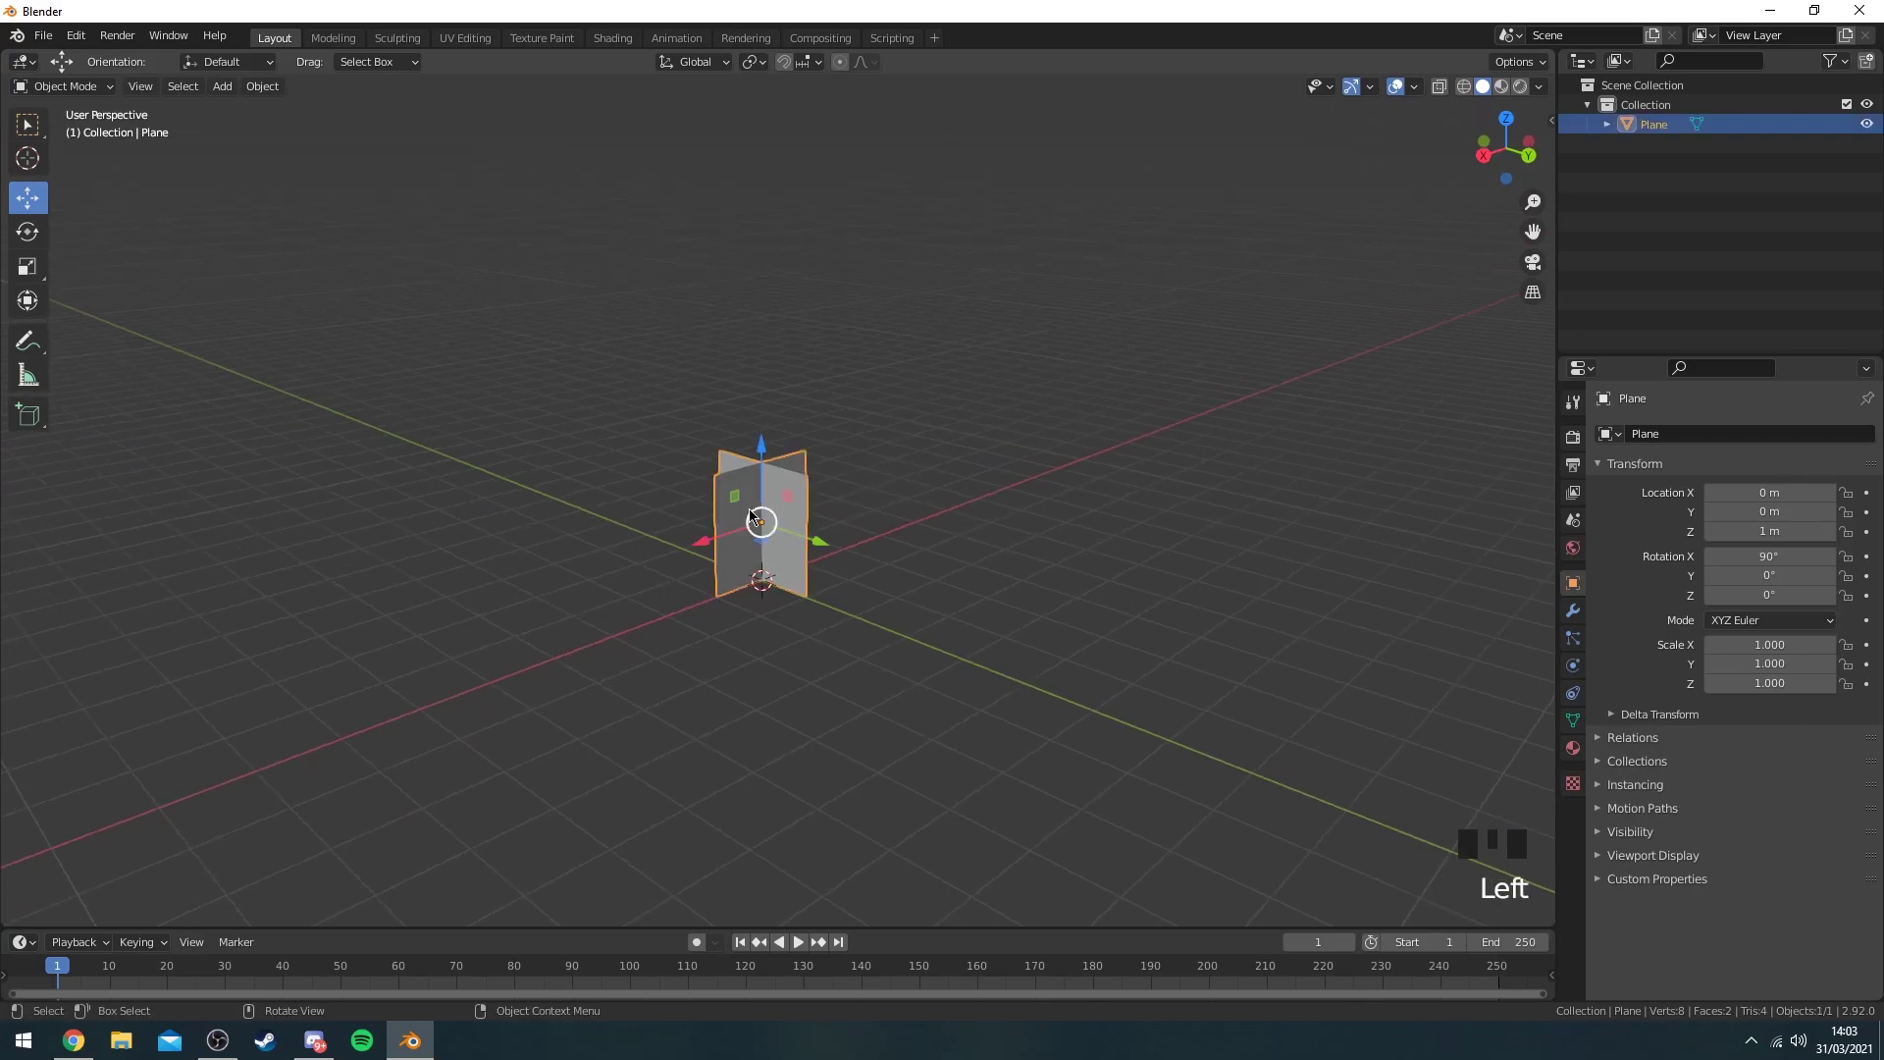
left_click_drag(1010, 370, 777, 470)
middle_click_drag(791, 478, 980, 471)
scroll(1060, 513, "up", 3)
scroll(830, 472, "up", 1)
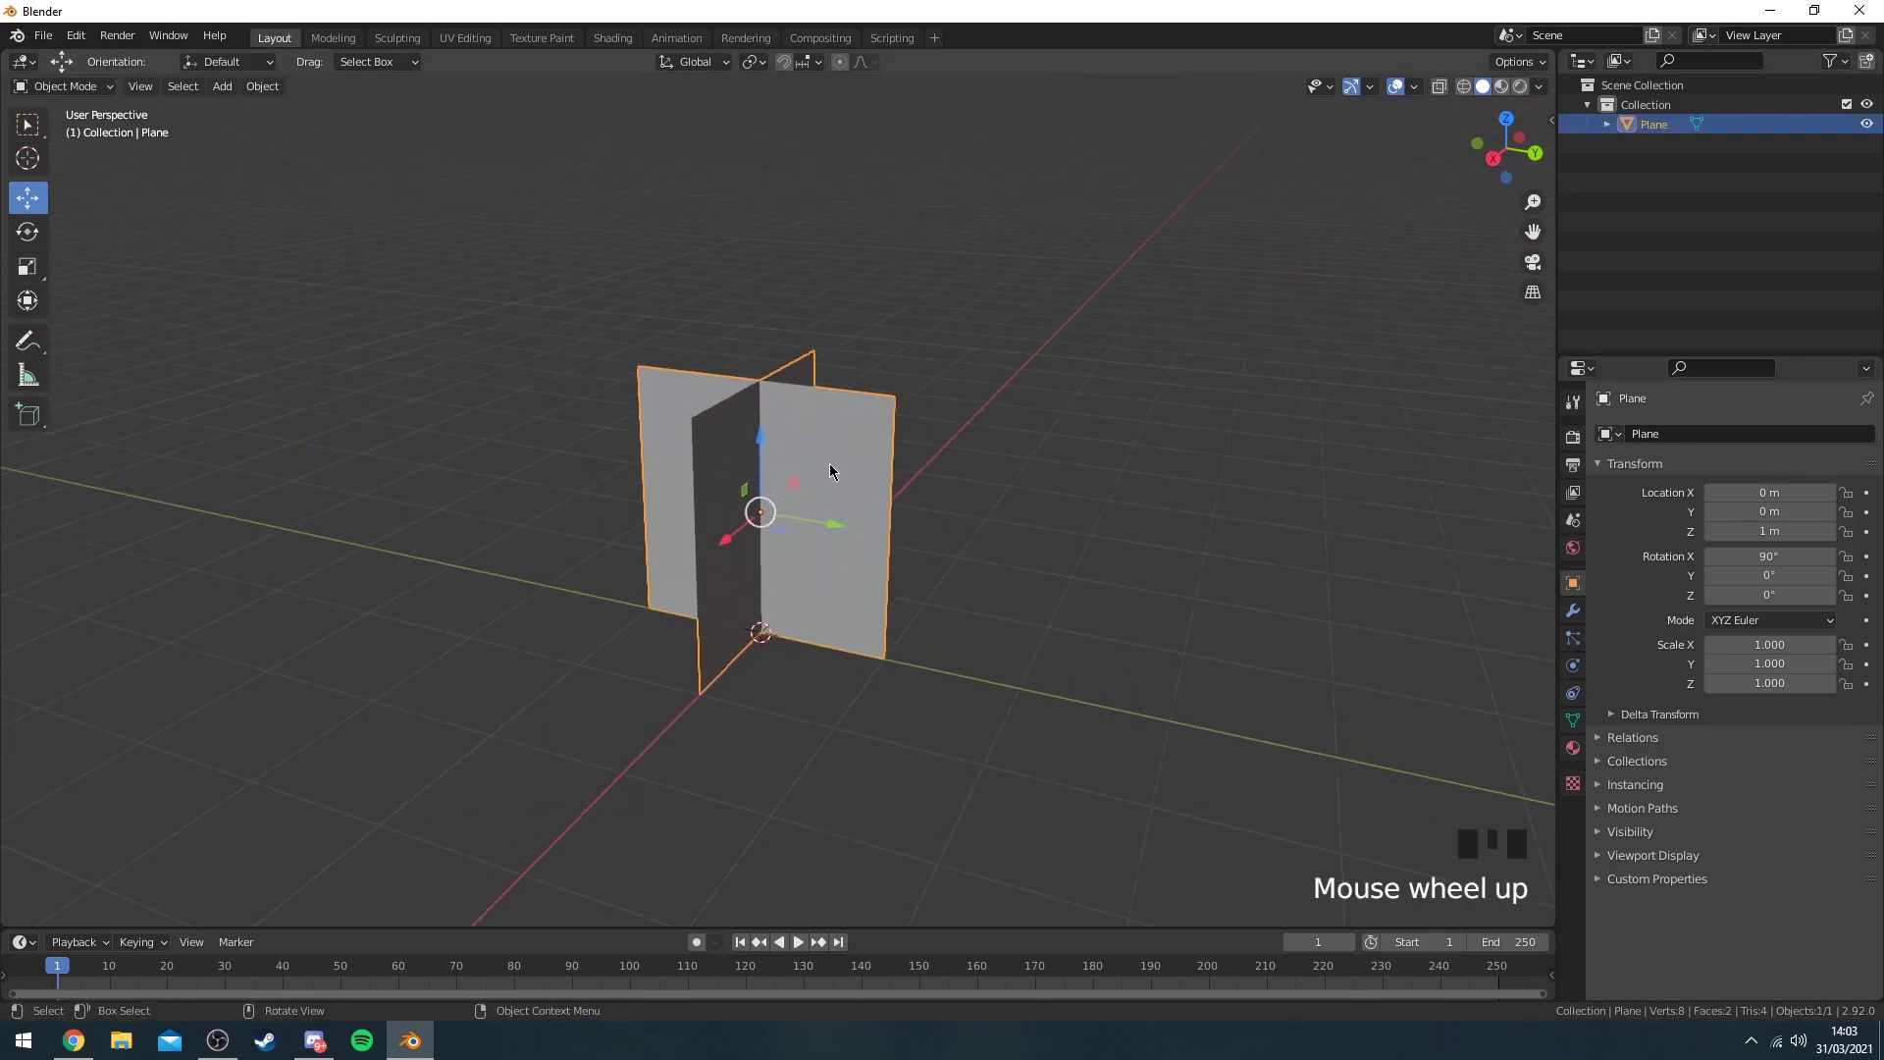
key("Tab")
key("Tab")
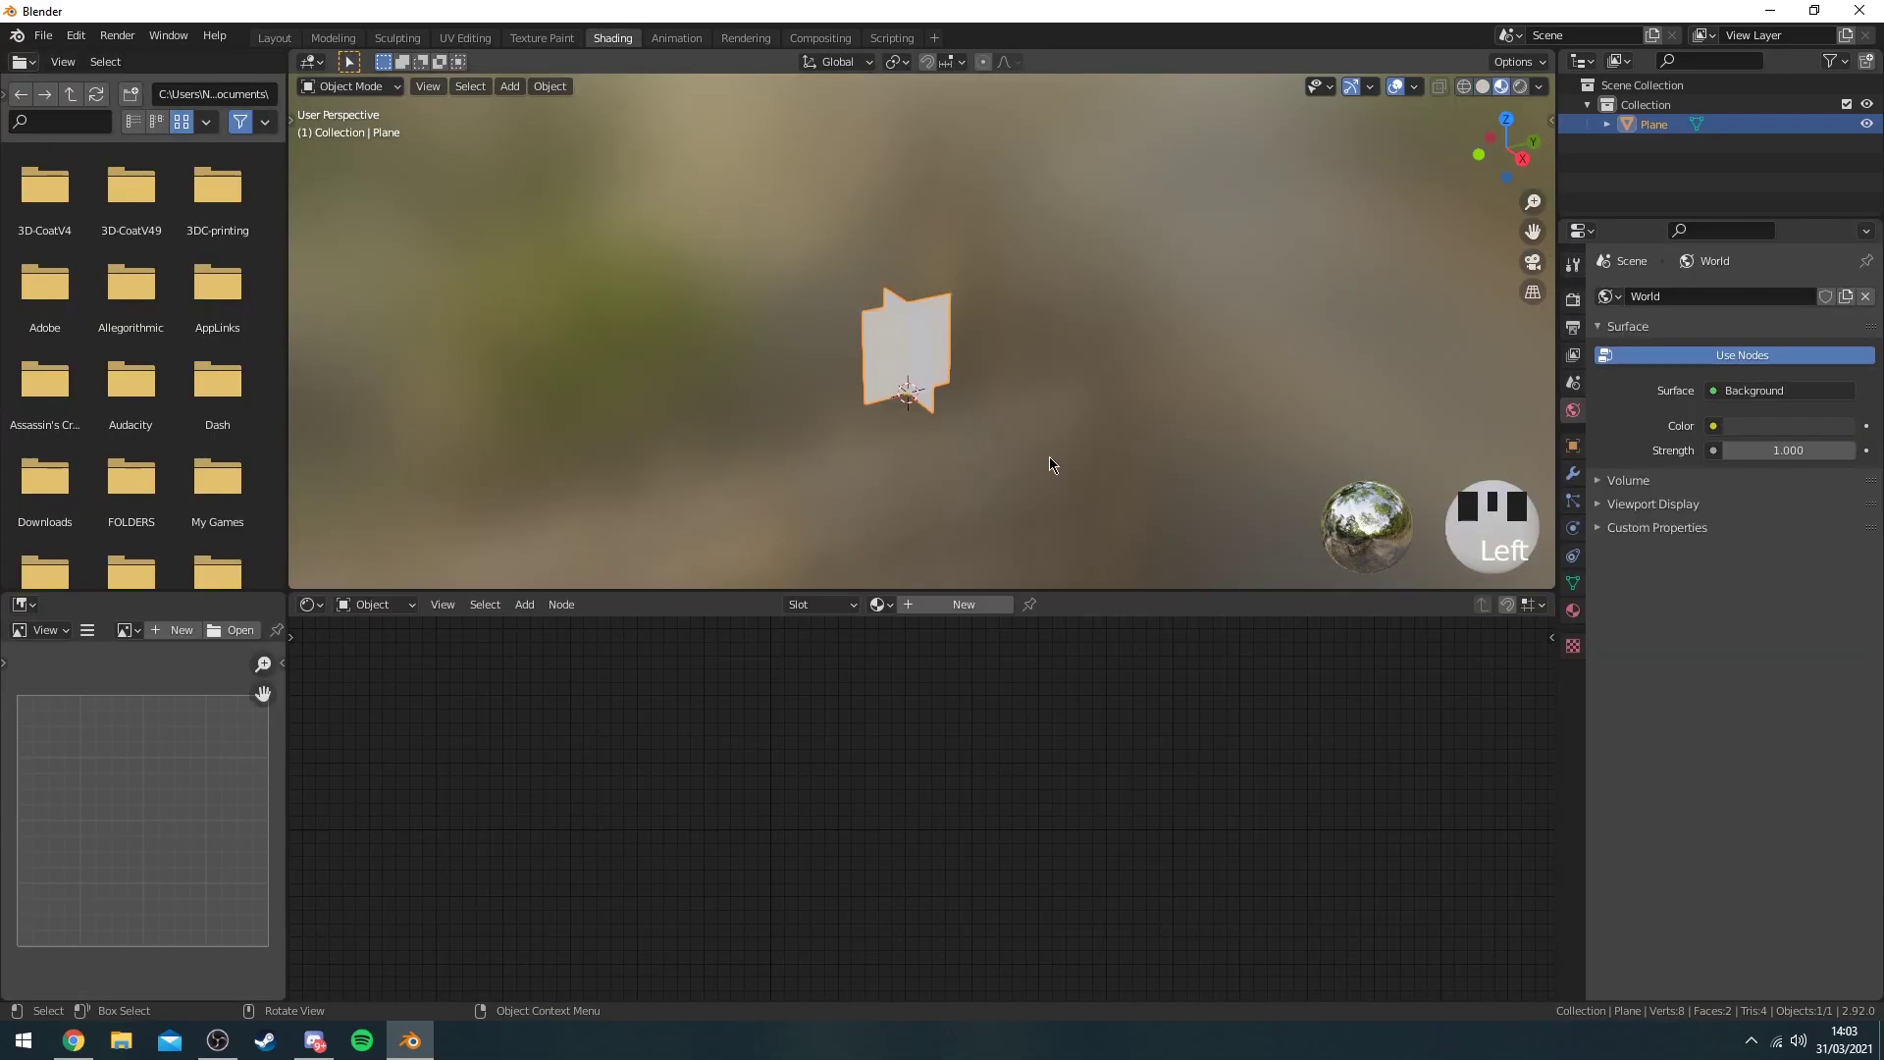
scroll(934, 569, "up", 2)
Create a new material on the crossed planes and name it Leaves.
left_click(972, 606)
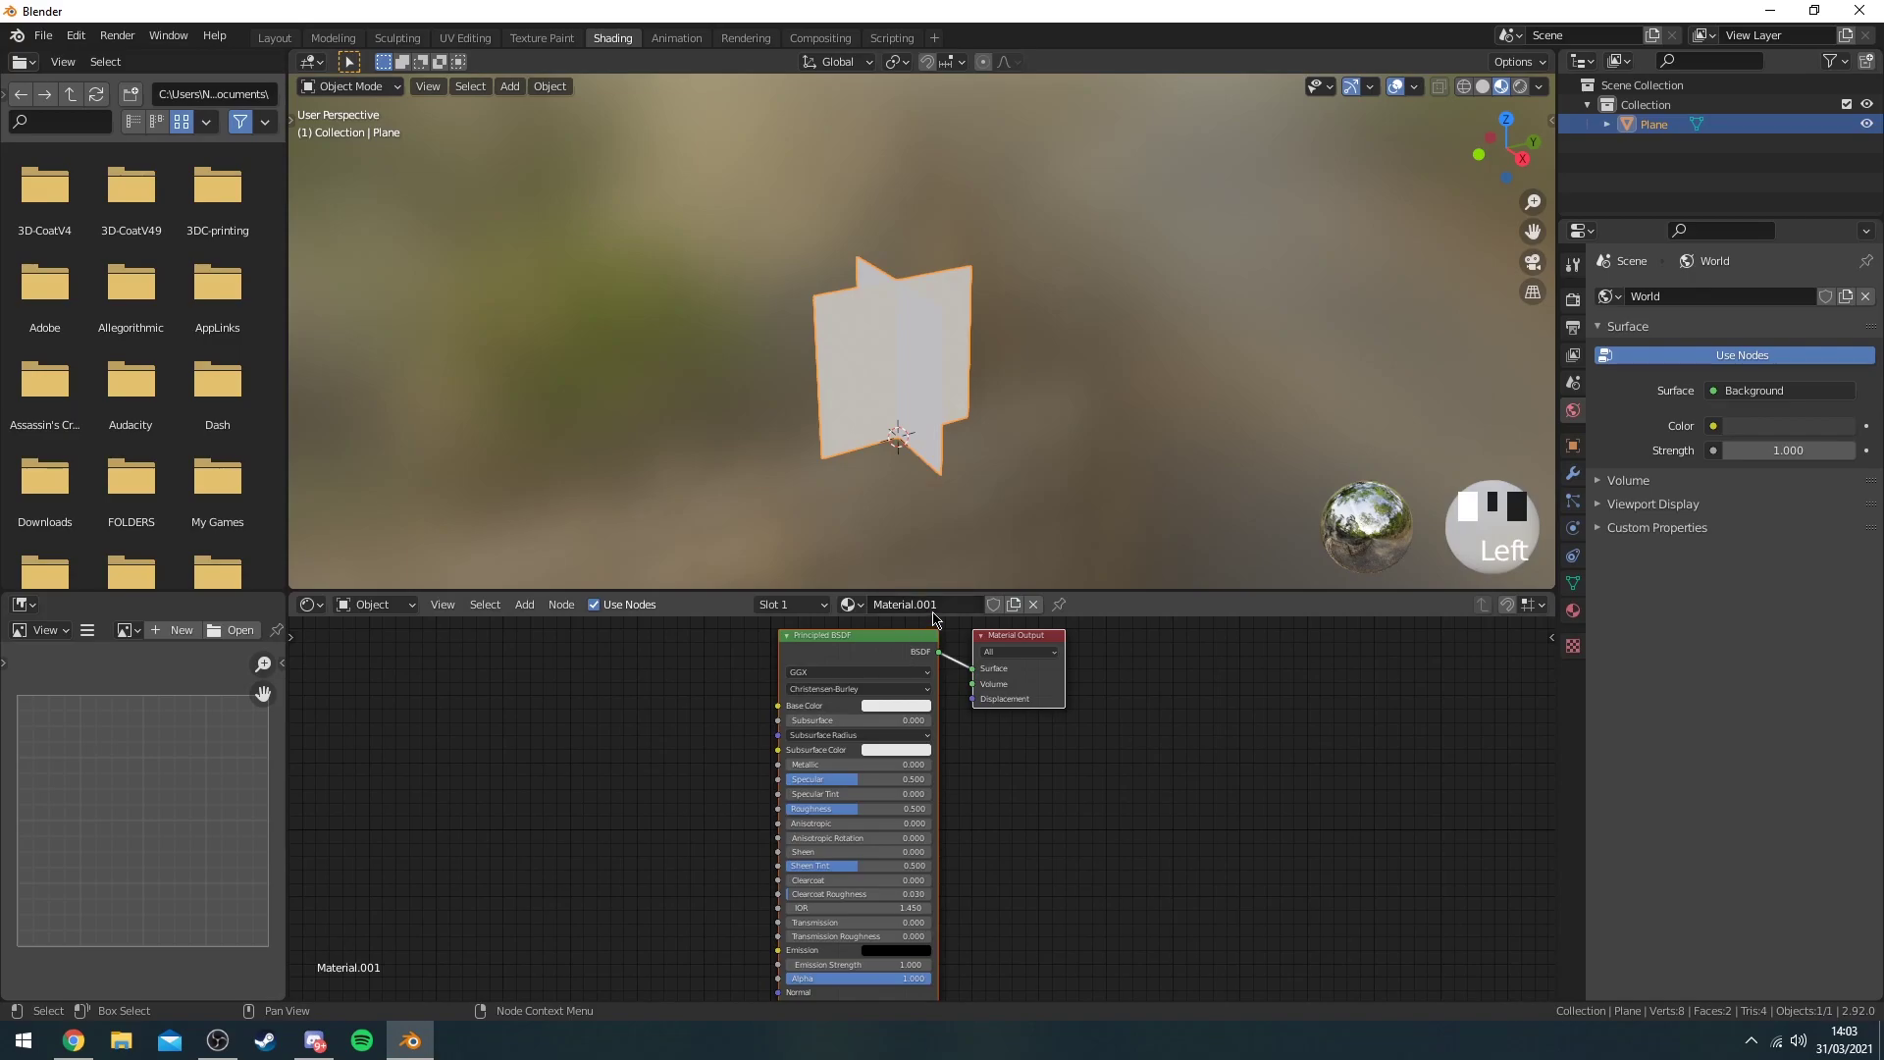
double_click(927, 604)
type("Leaves")
key("Return")
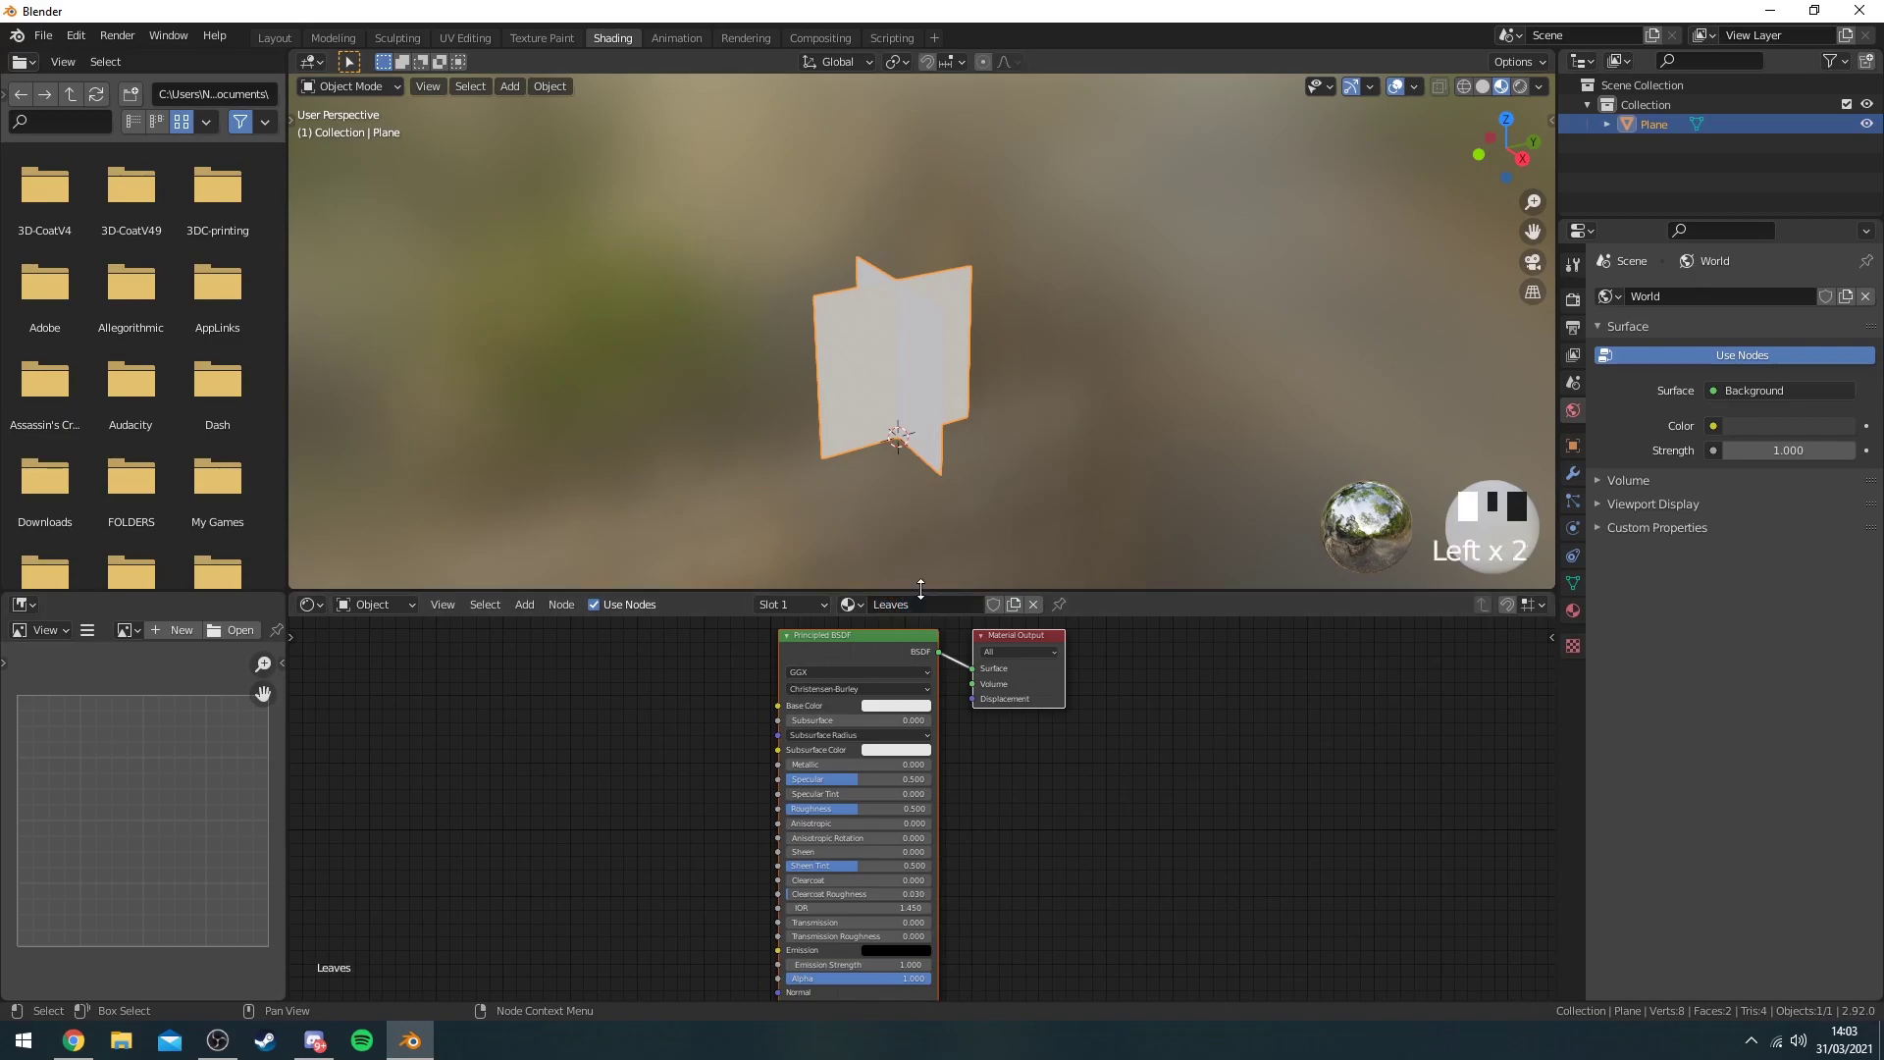
Add an Image Texture node to the Leaves material, placed beside the Principled BSDF node's inputs.
key("shift+a")
left_click(564, 731)
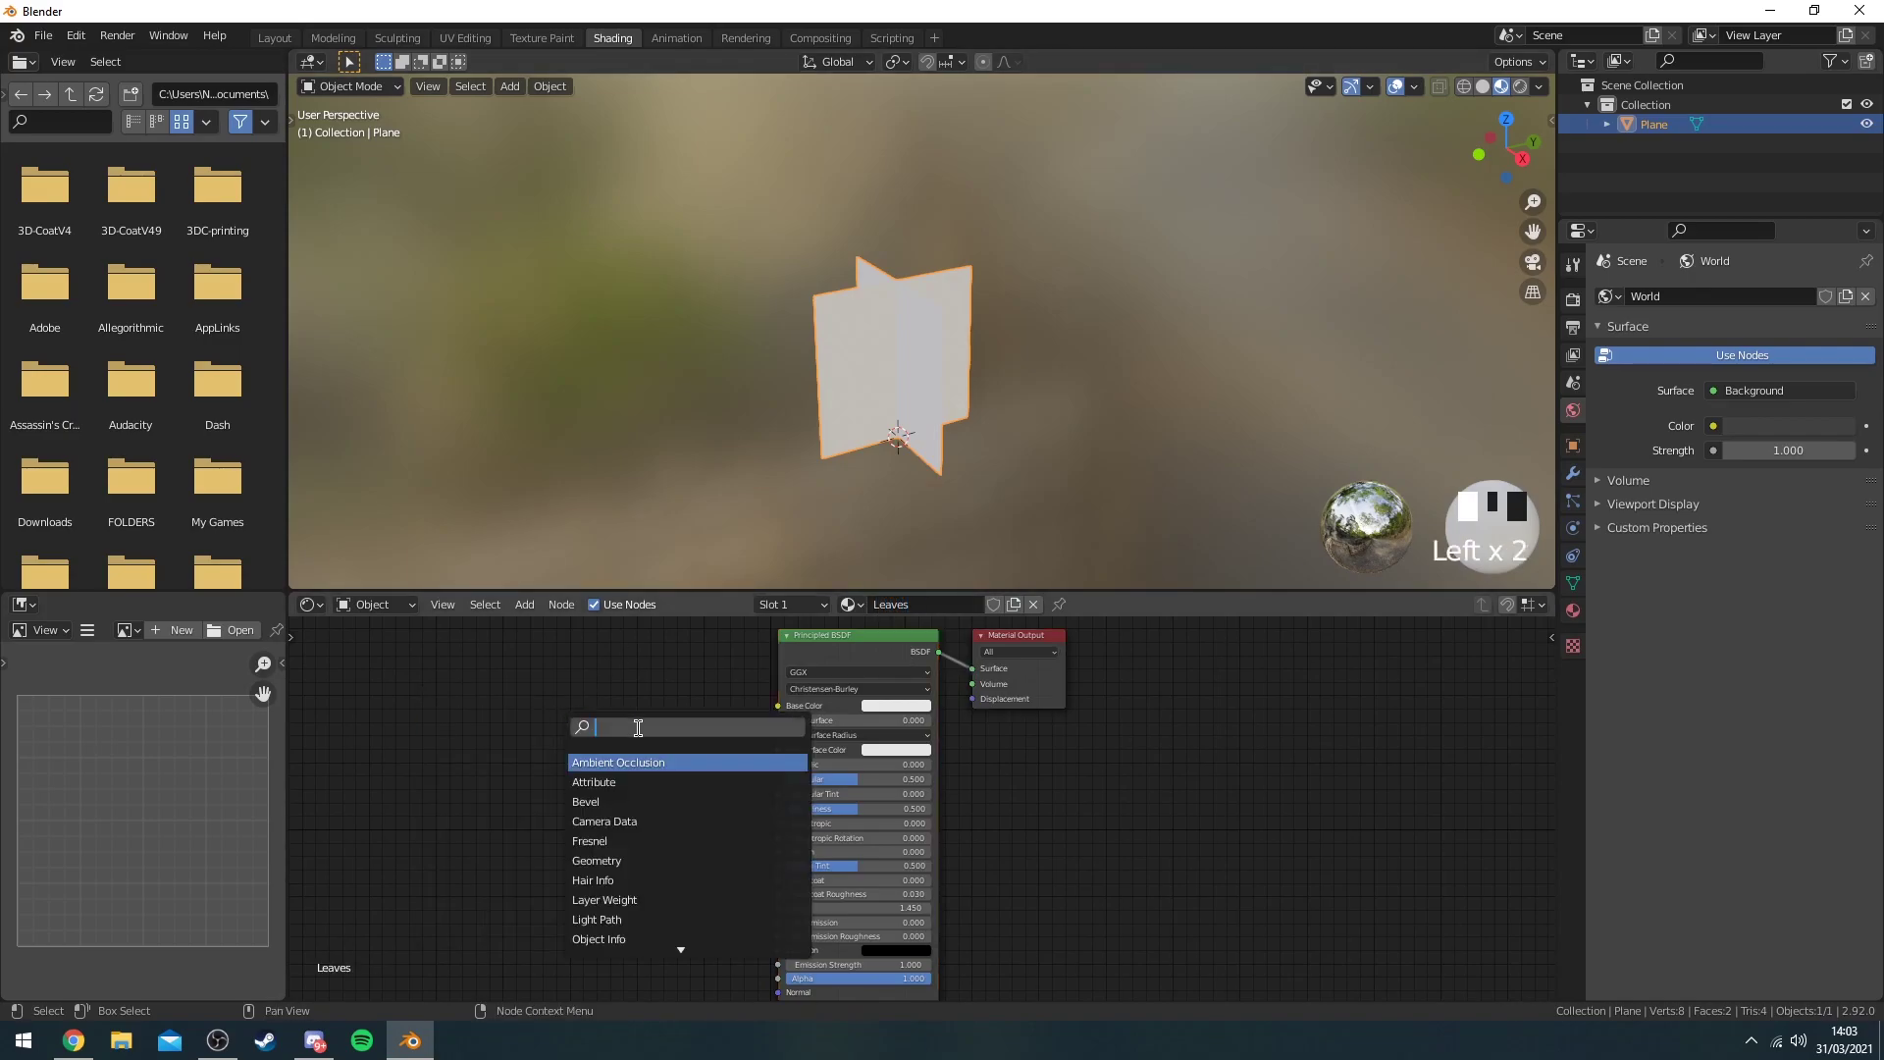
type("image")
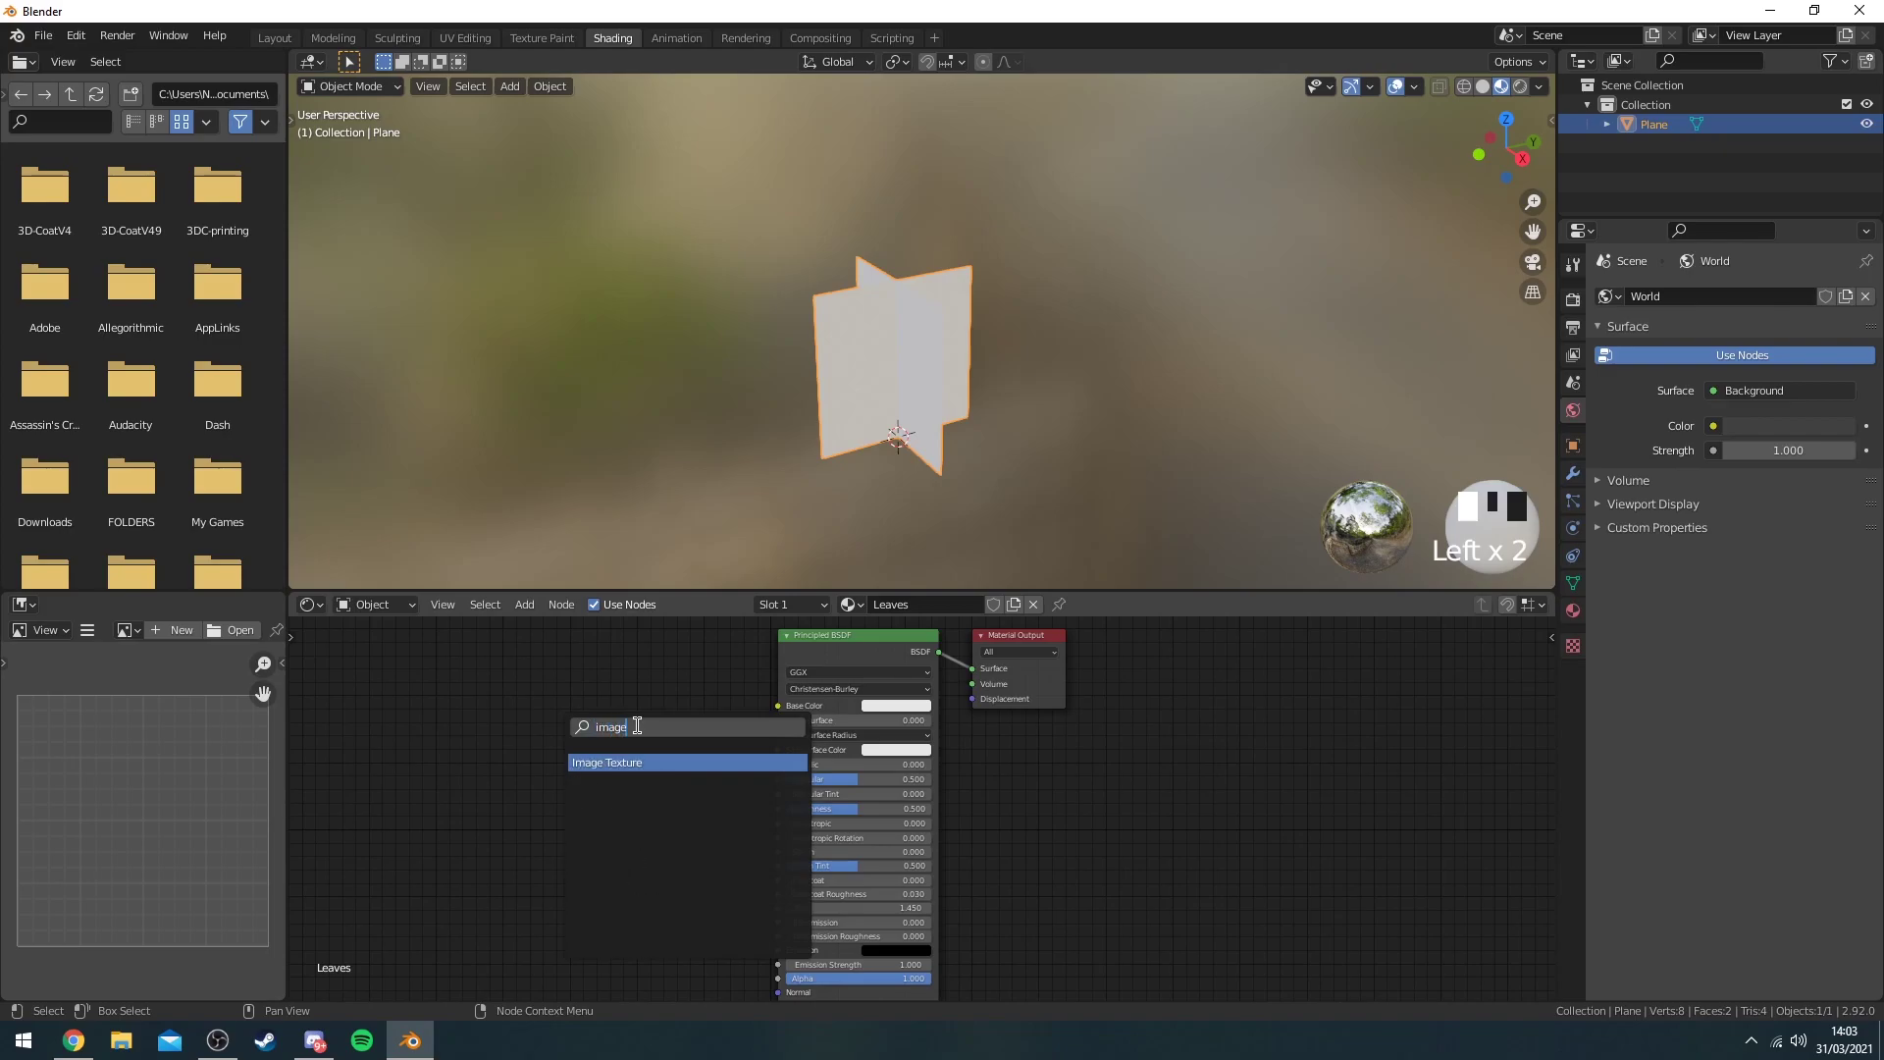
key("Return")
left_click(580, 709)
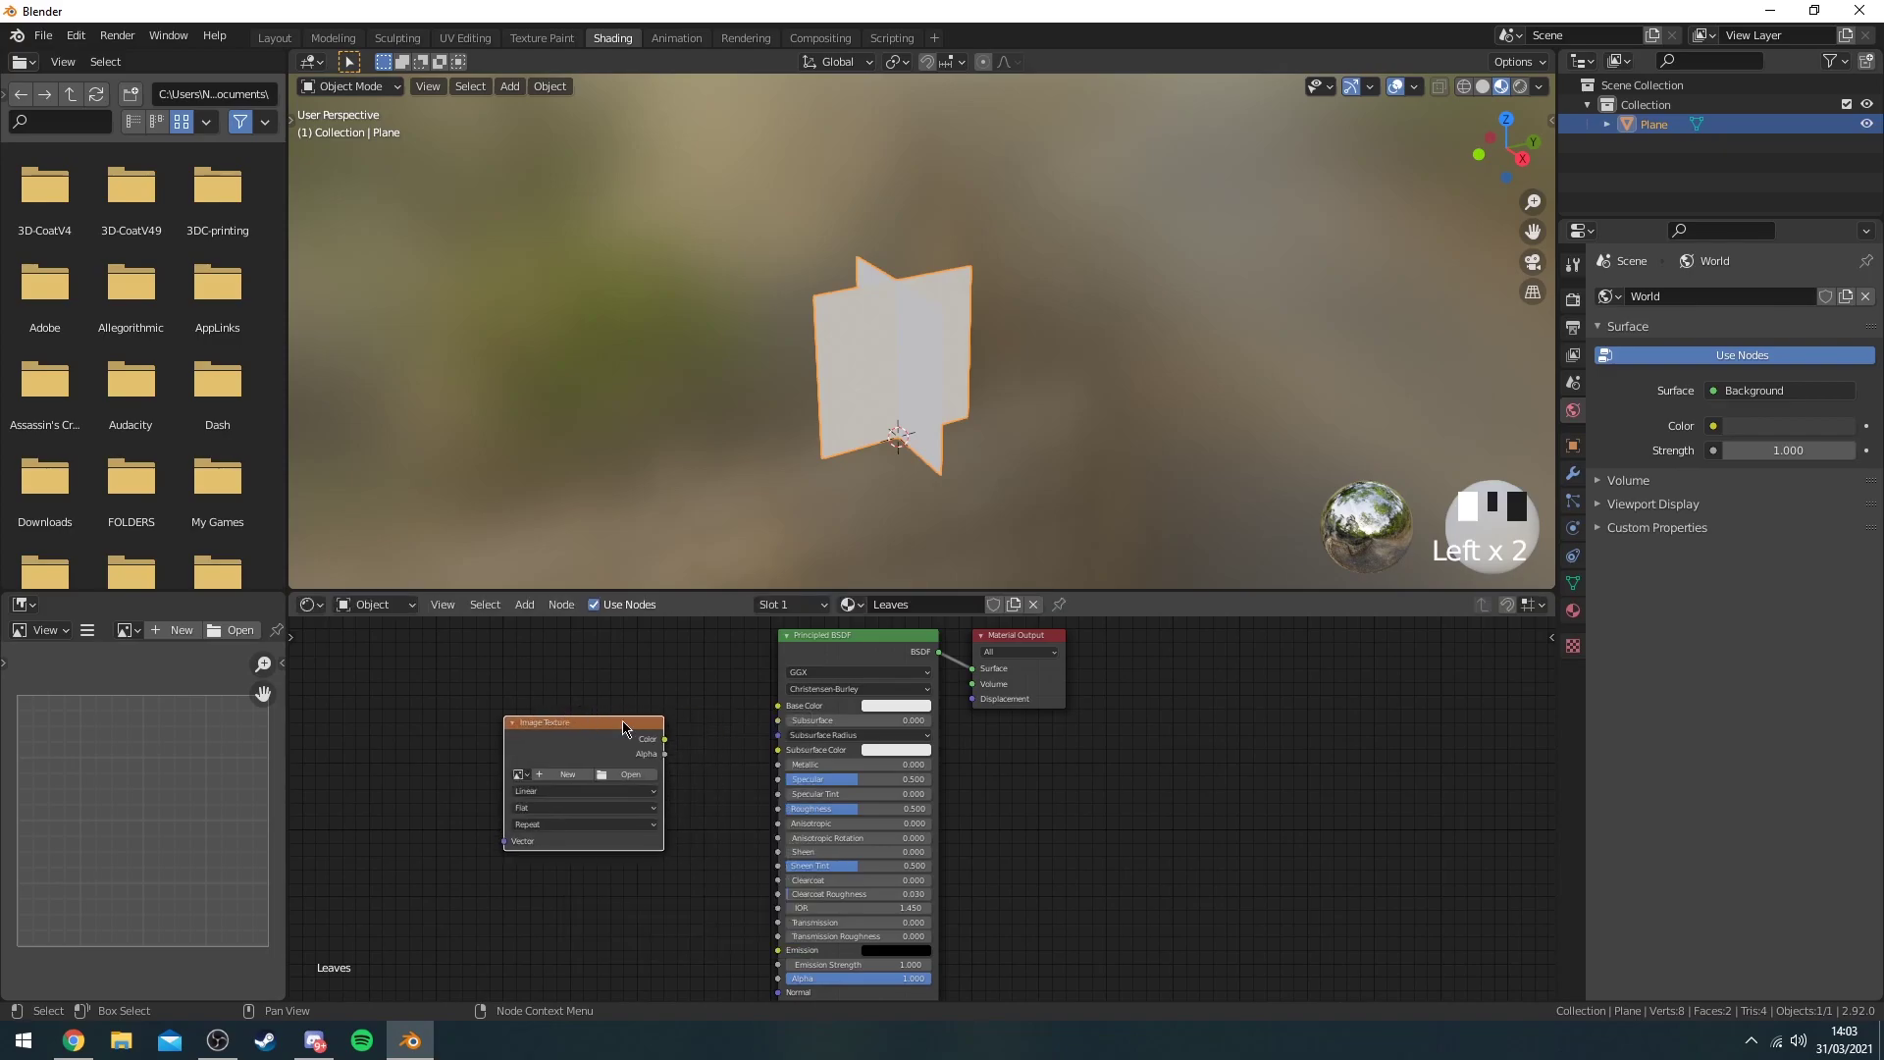
Load LeavesTexture.png from the Desktop into the Image Texture node and connect its Color output to Base Color.
left_click(631, 781)
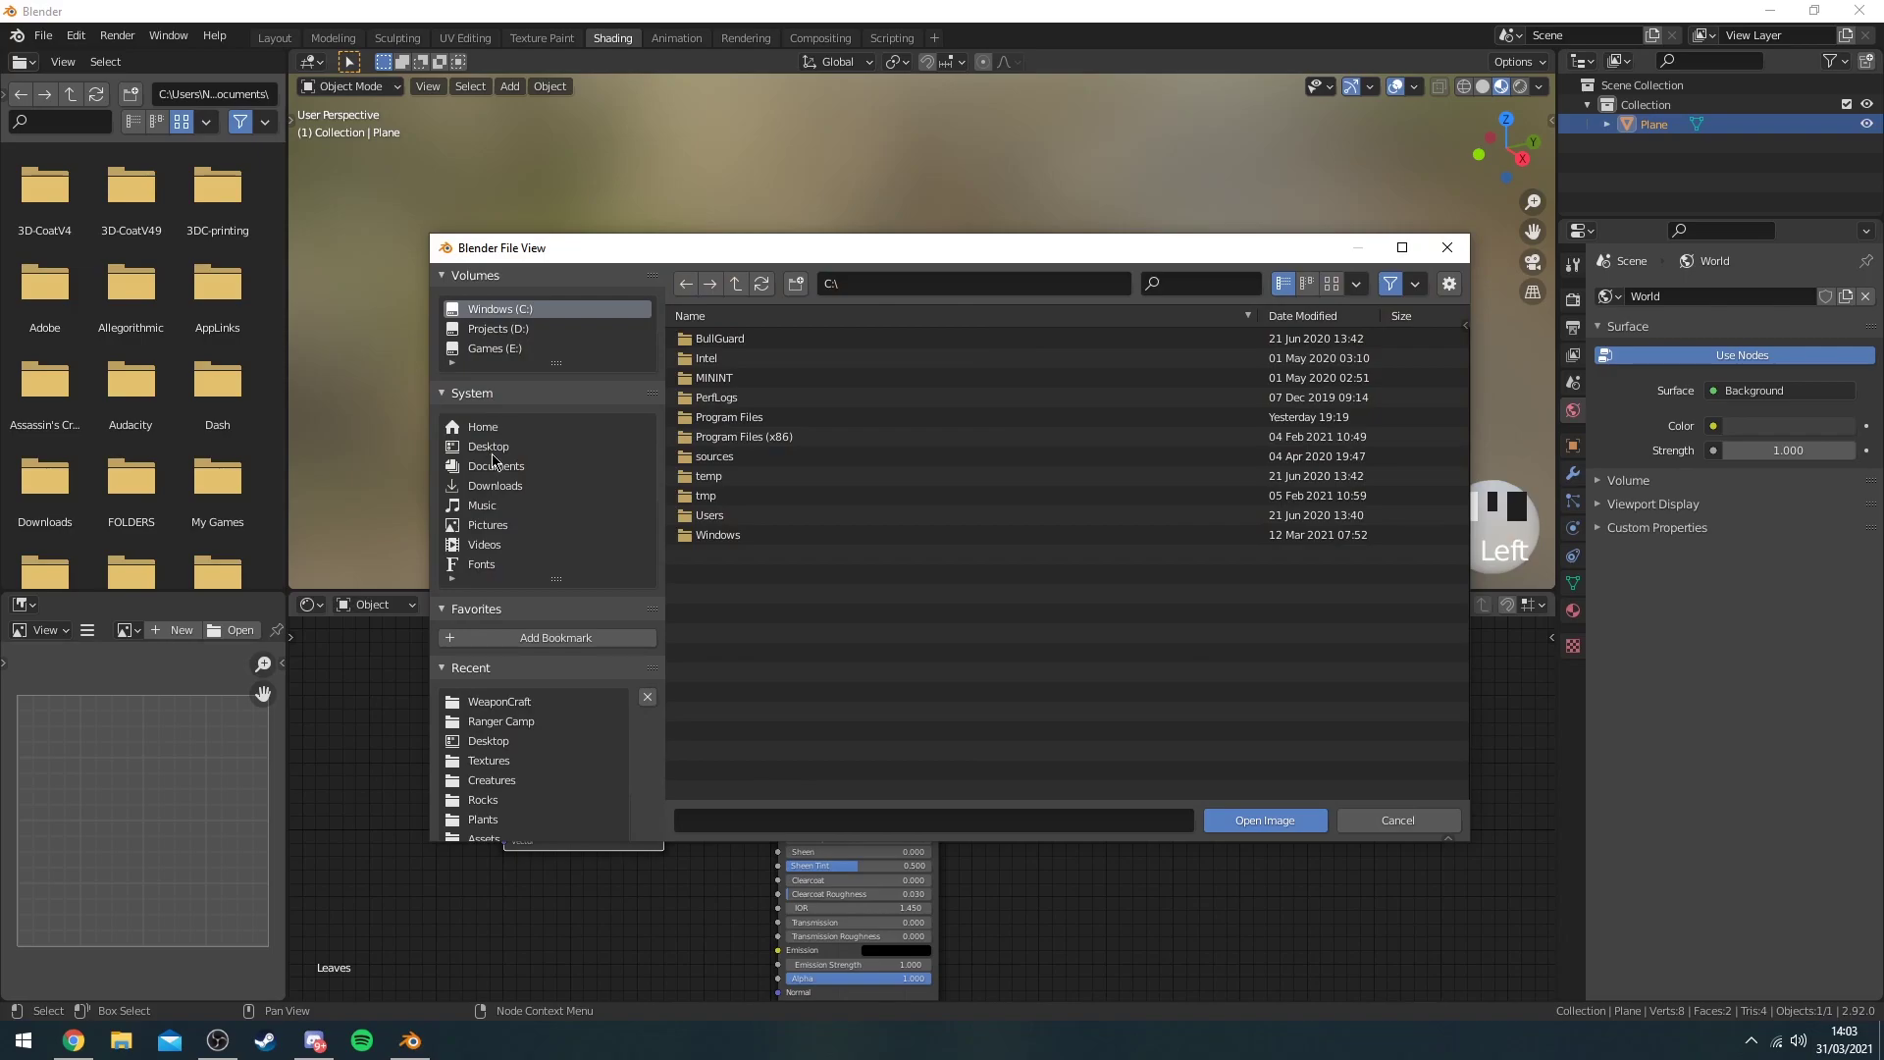
left_click(494, 448)
double_click(741, 457)
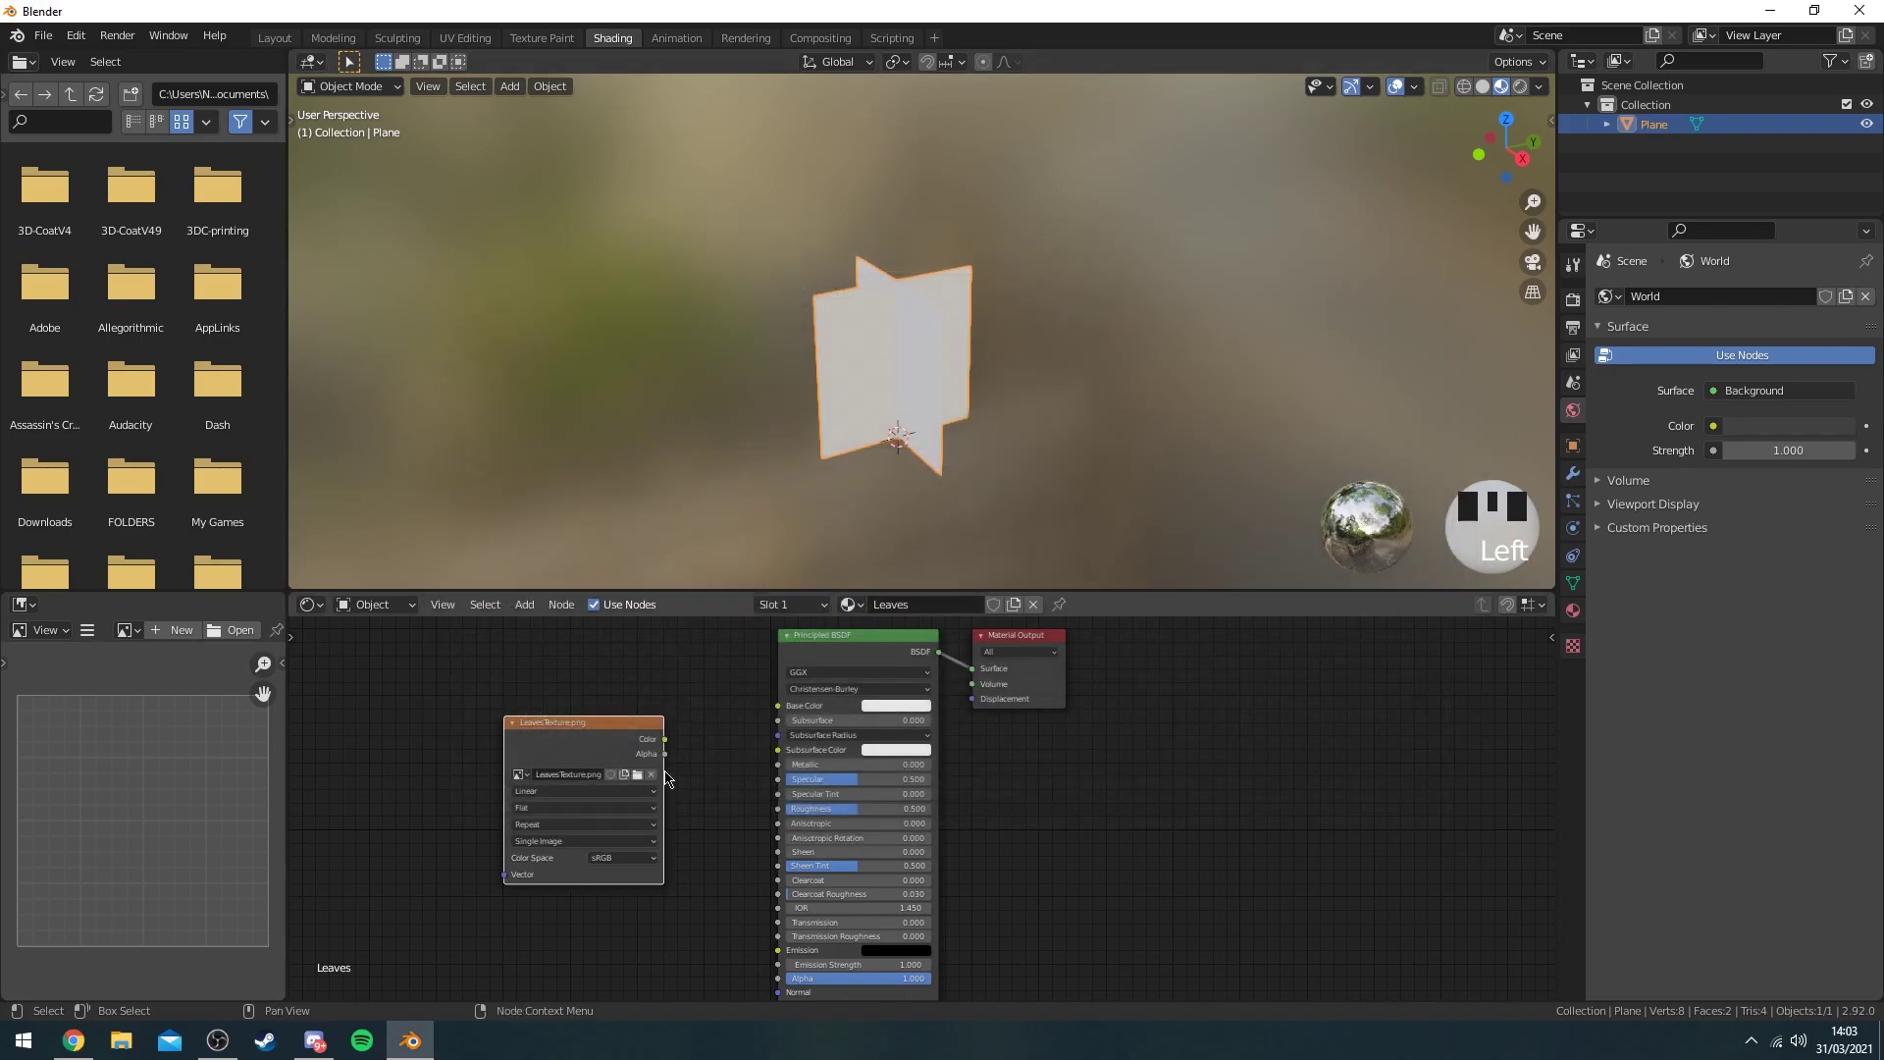
left_click_drag(665, 739, 778, 707)
scroll(932, 373, "up", 2)
middle_click_drag(932, 373, 979, 327)
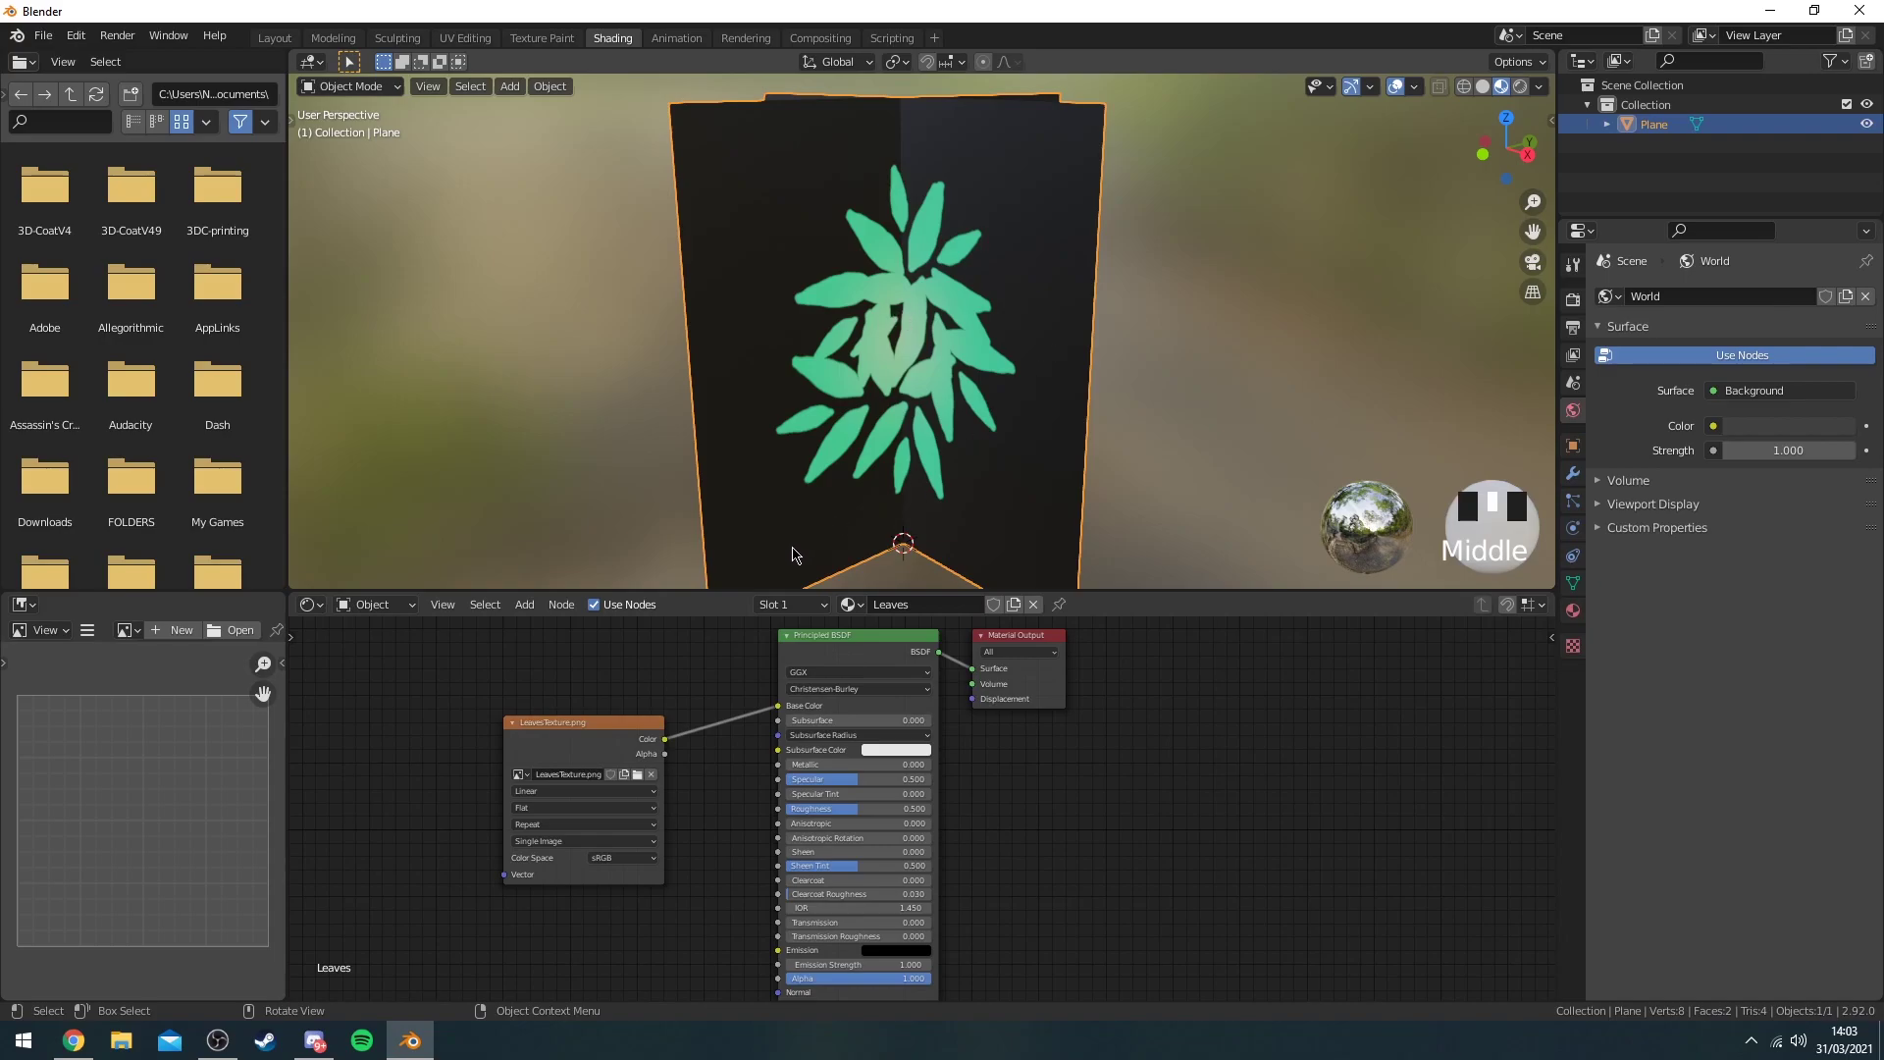
Connect the leaf texture's Alpha output to the Alpha input of the Principled BSDF.
scroll(716, 753, "down", 1)
middle_click_drag(724, 759, 698, 703)
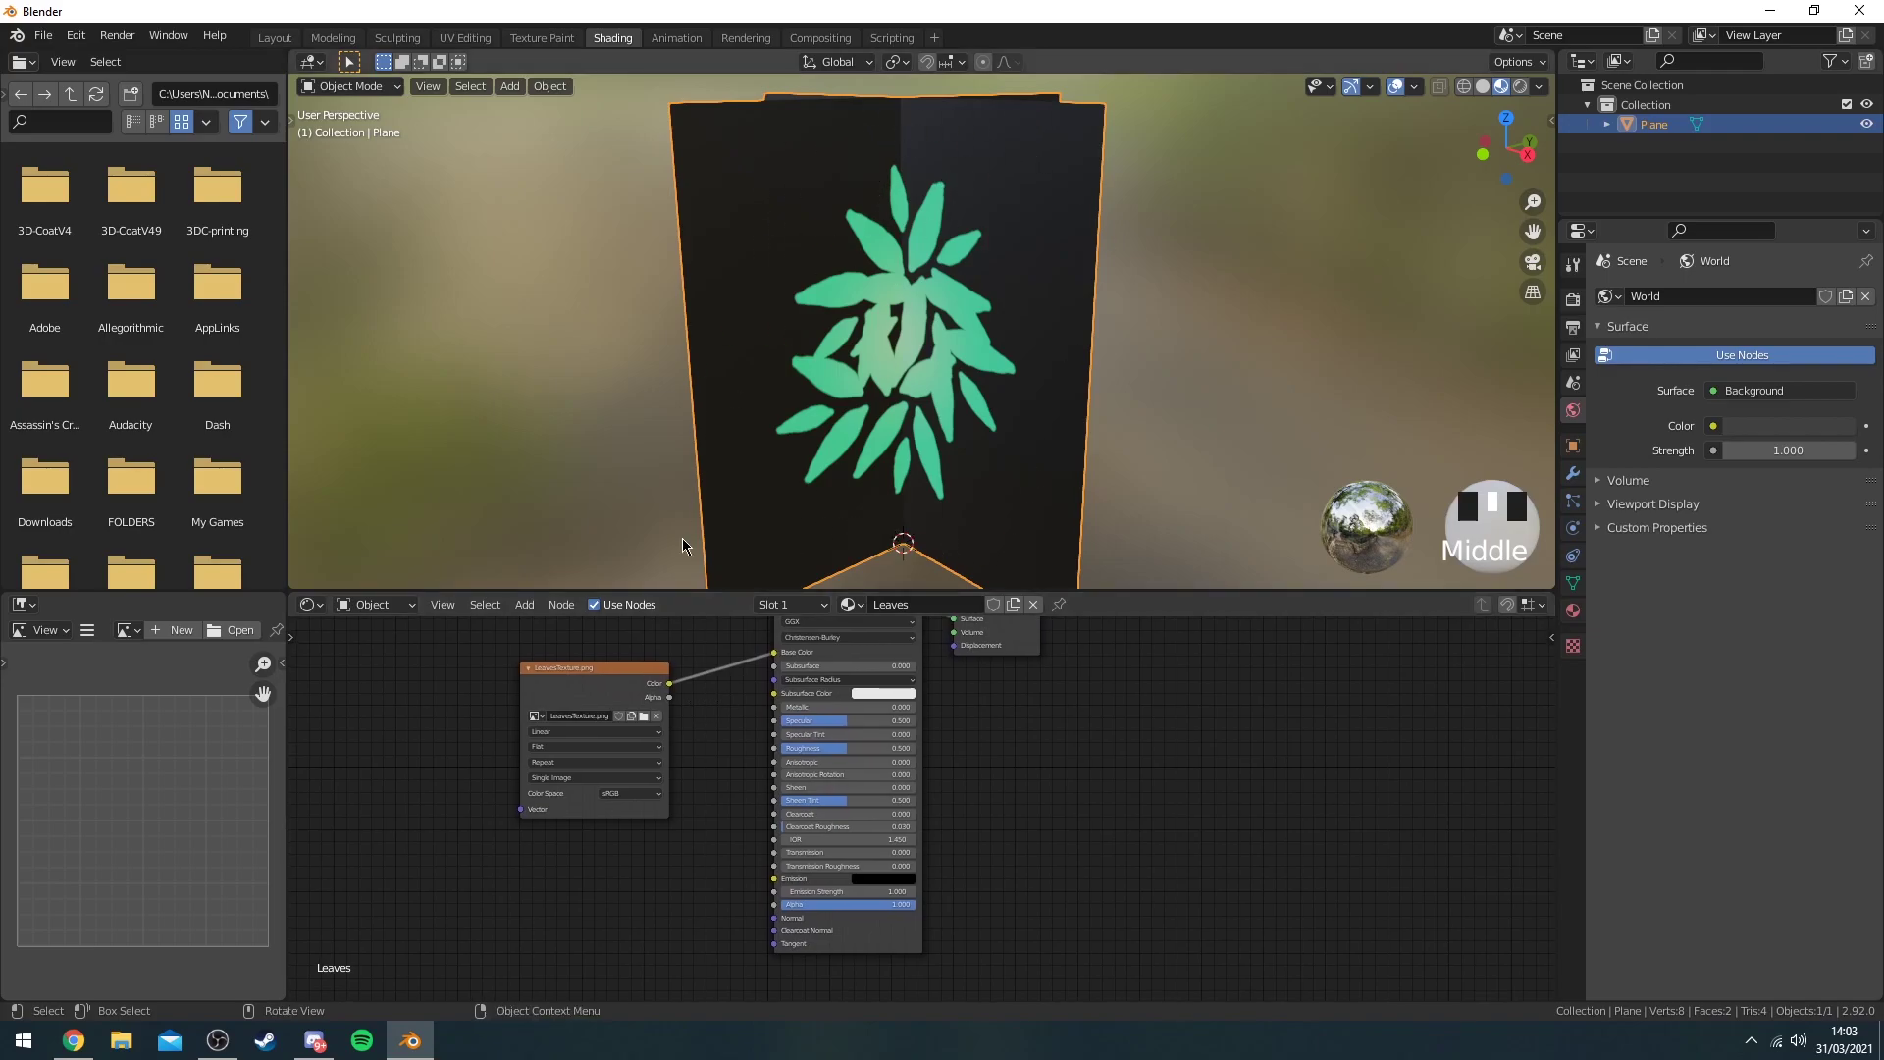
middle_click_drag(727, 757, 745, 719)
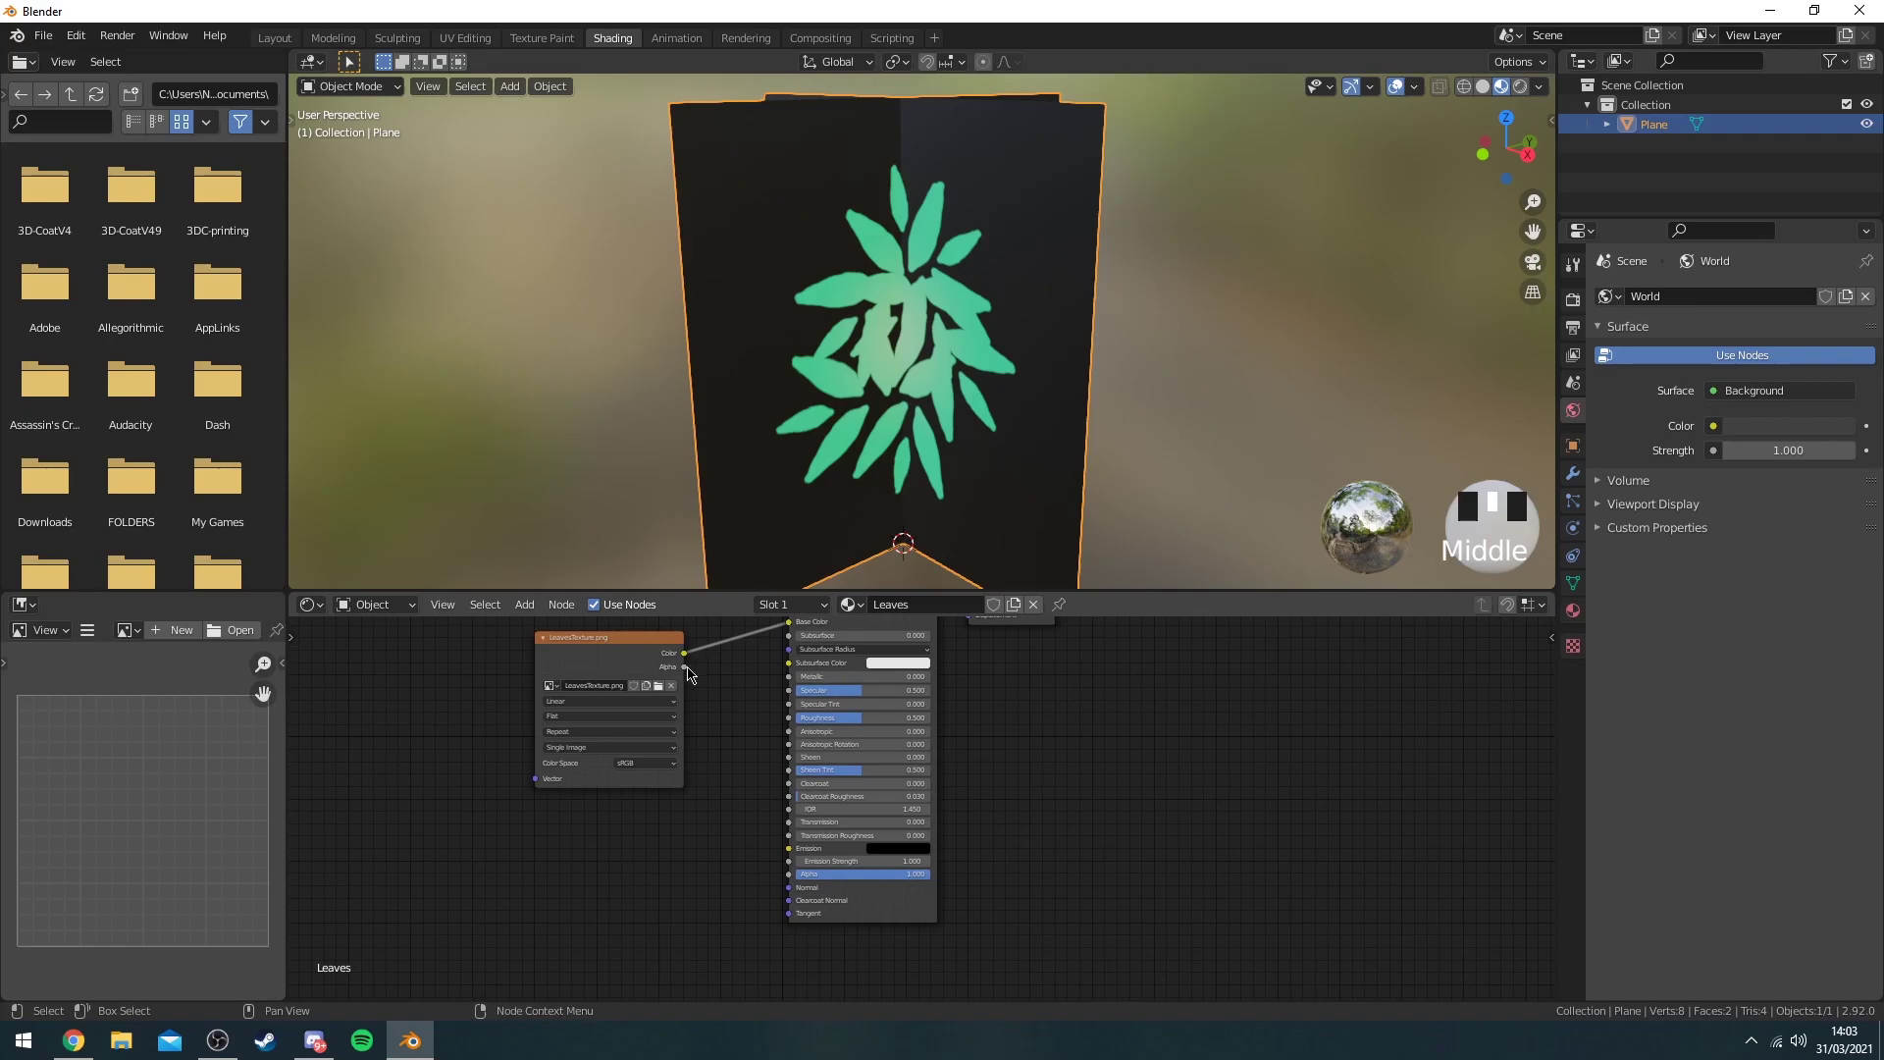
left_click_drag(685, 667, 796, 884)
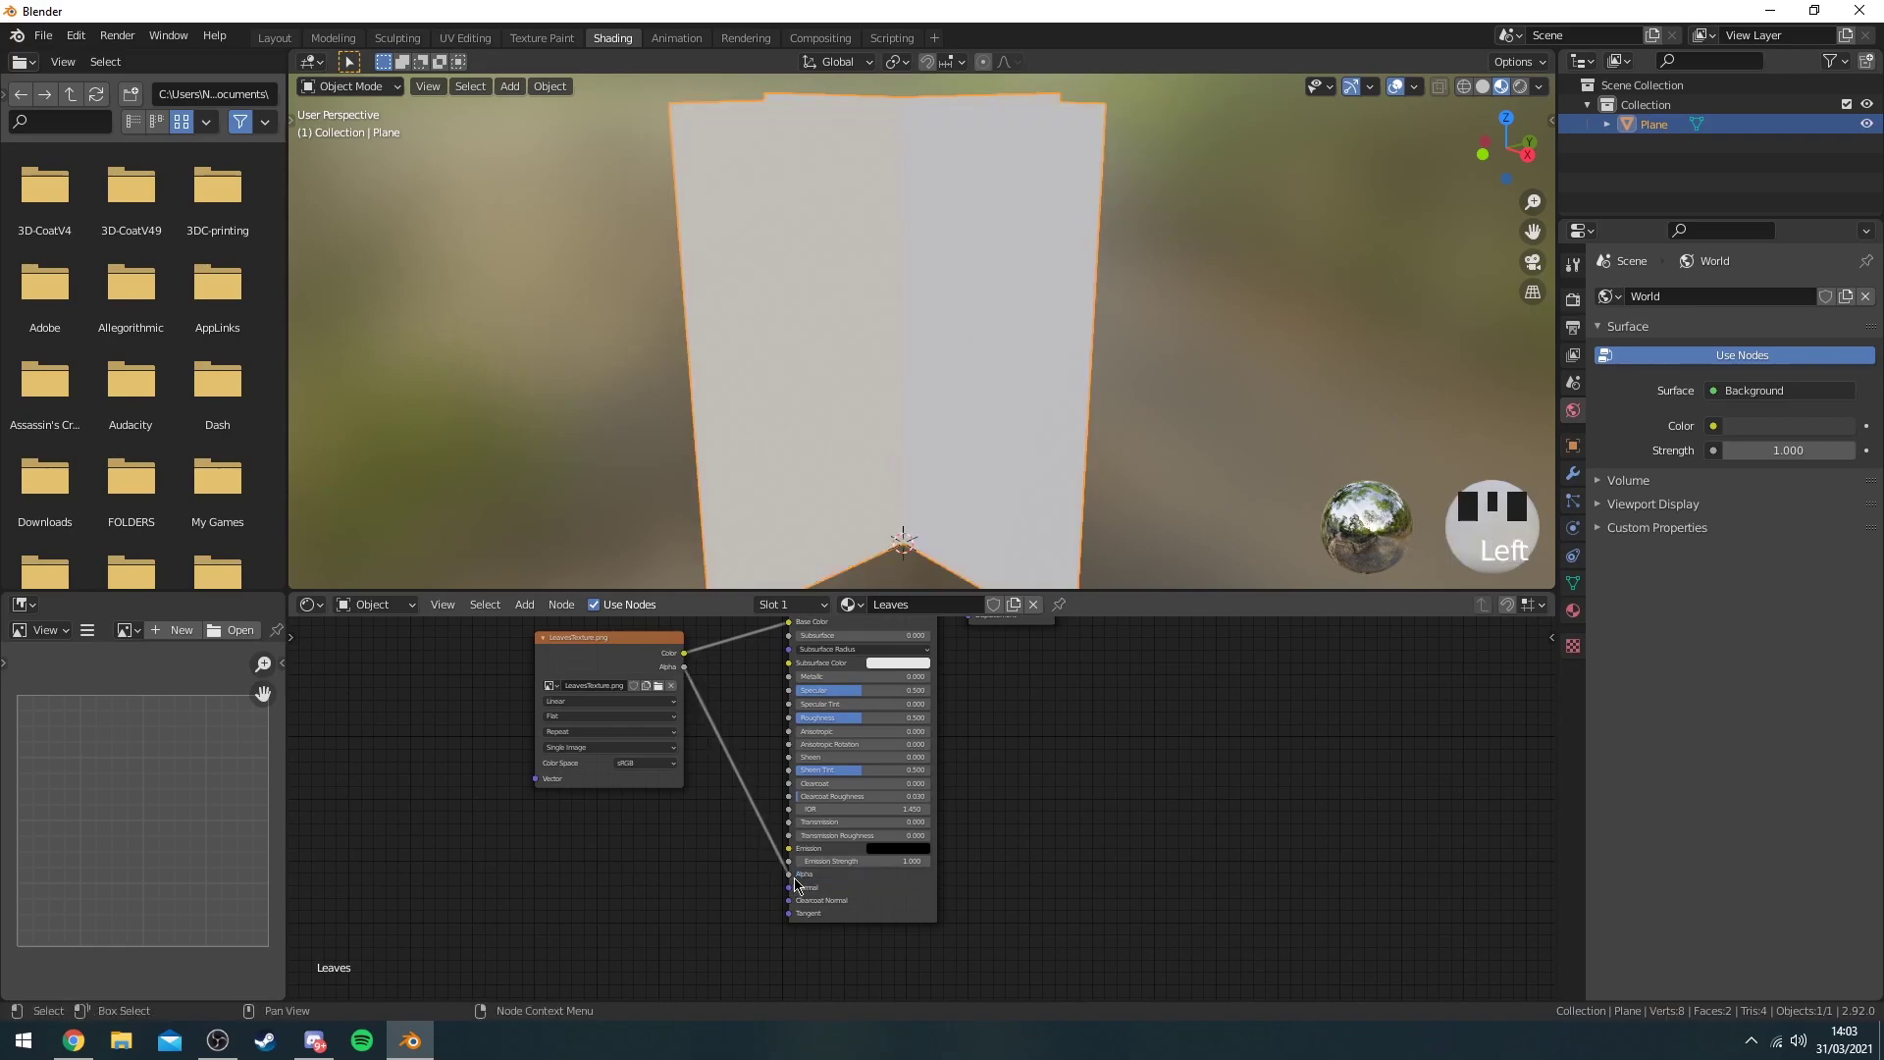
scroll(980, 335, "down", 1)
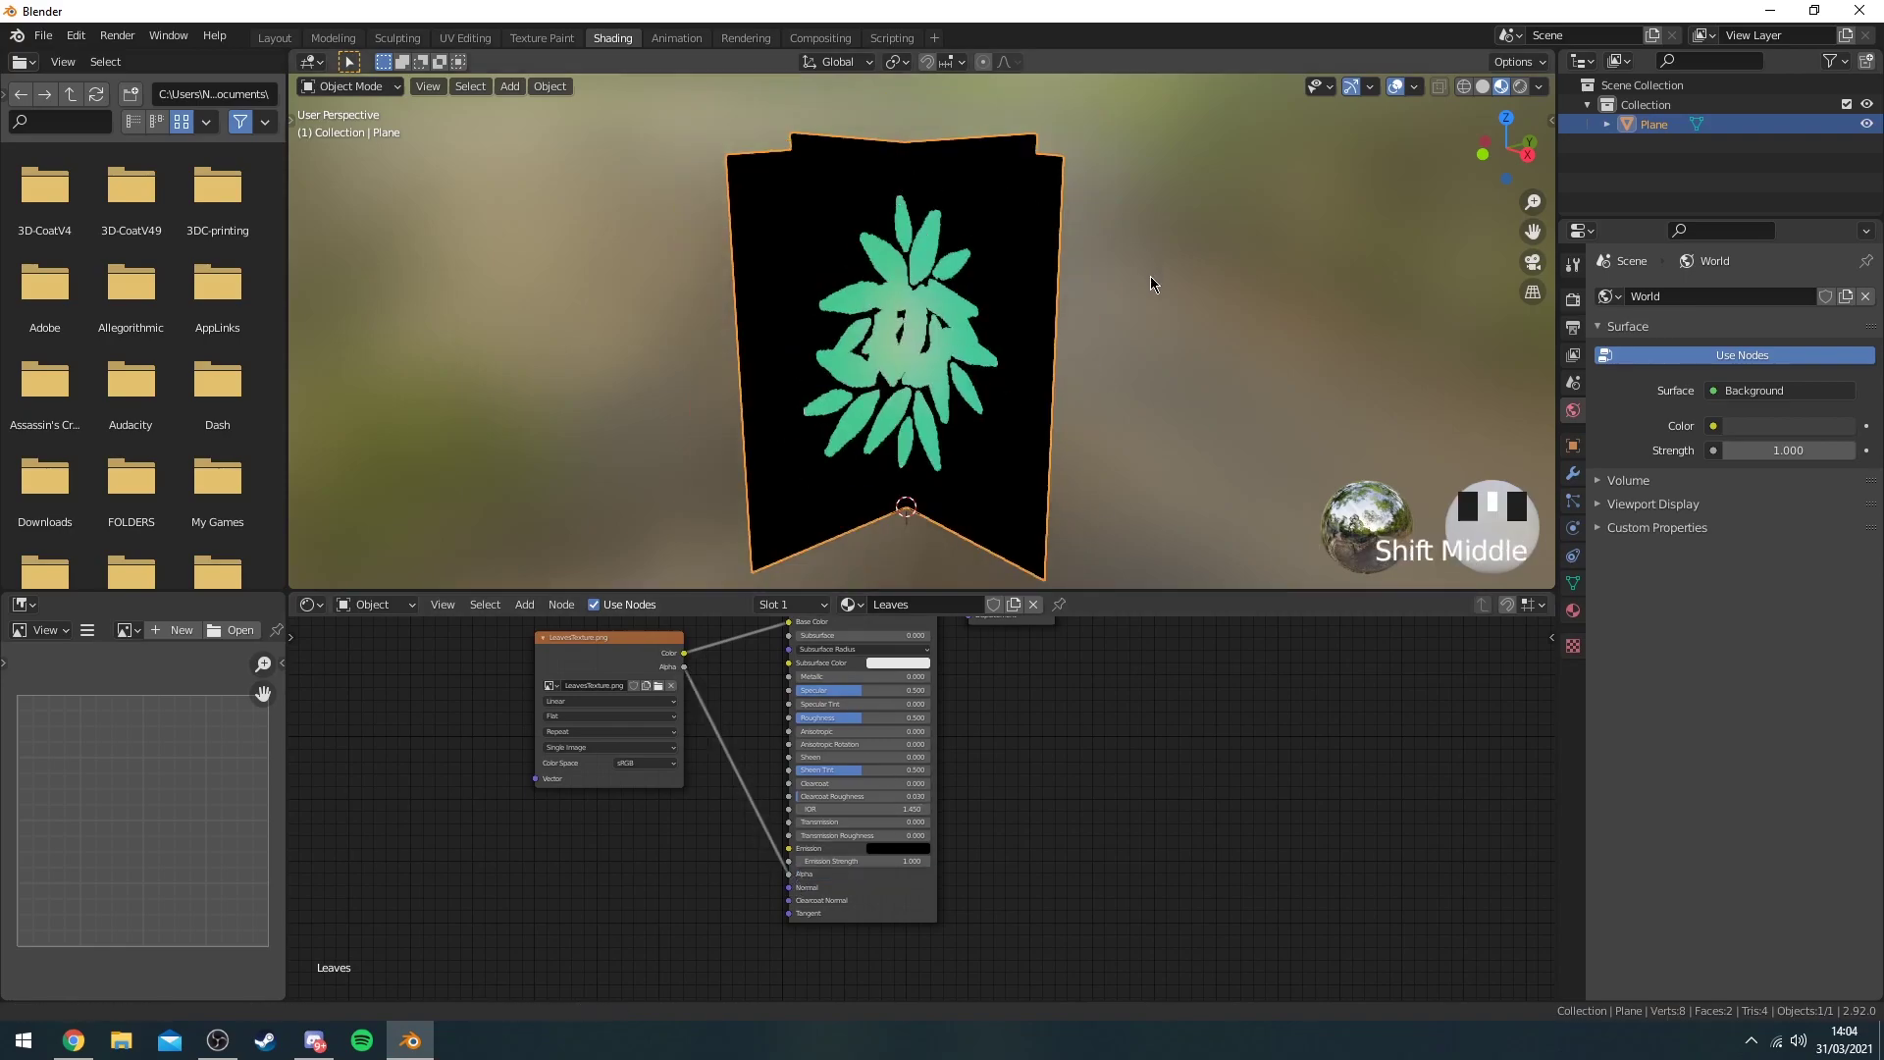
middle_click_drag(1152, 281, 1116, 316, "shift")
Set the Leaves material's Blend Mode to Alpha Clip.
left_click(1574, 611)
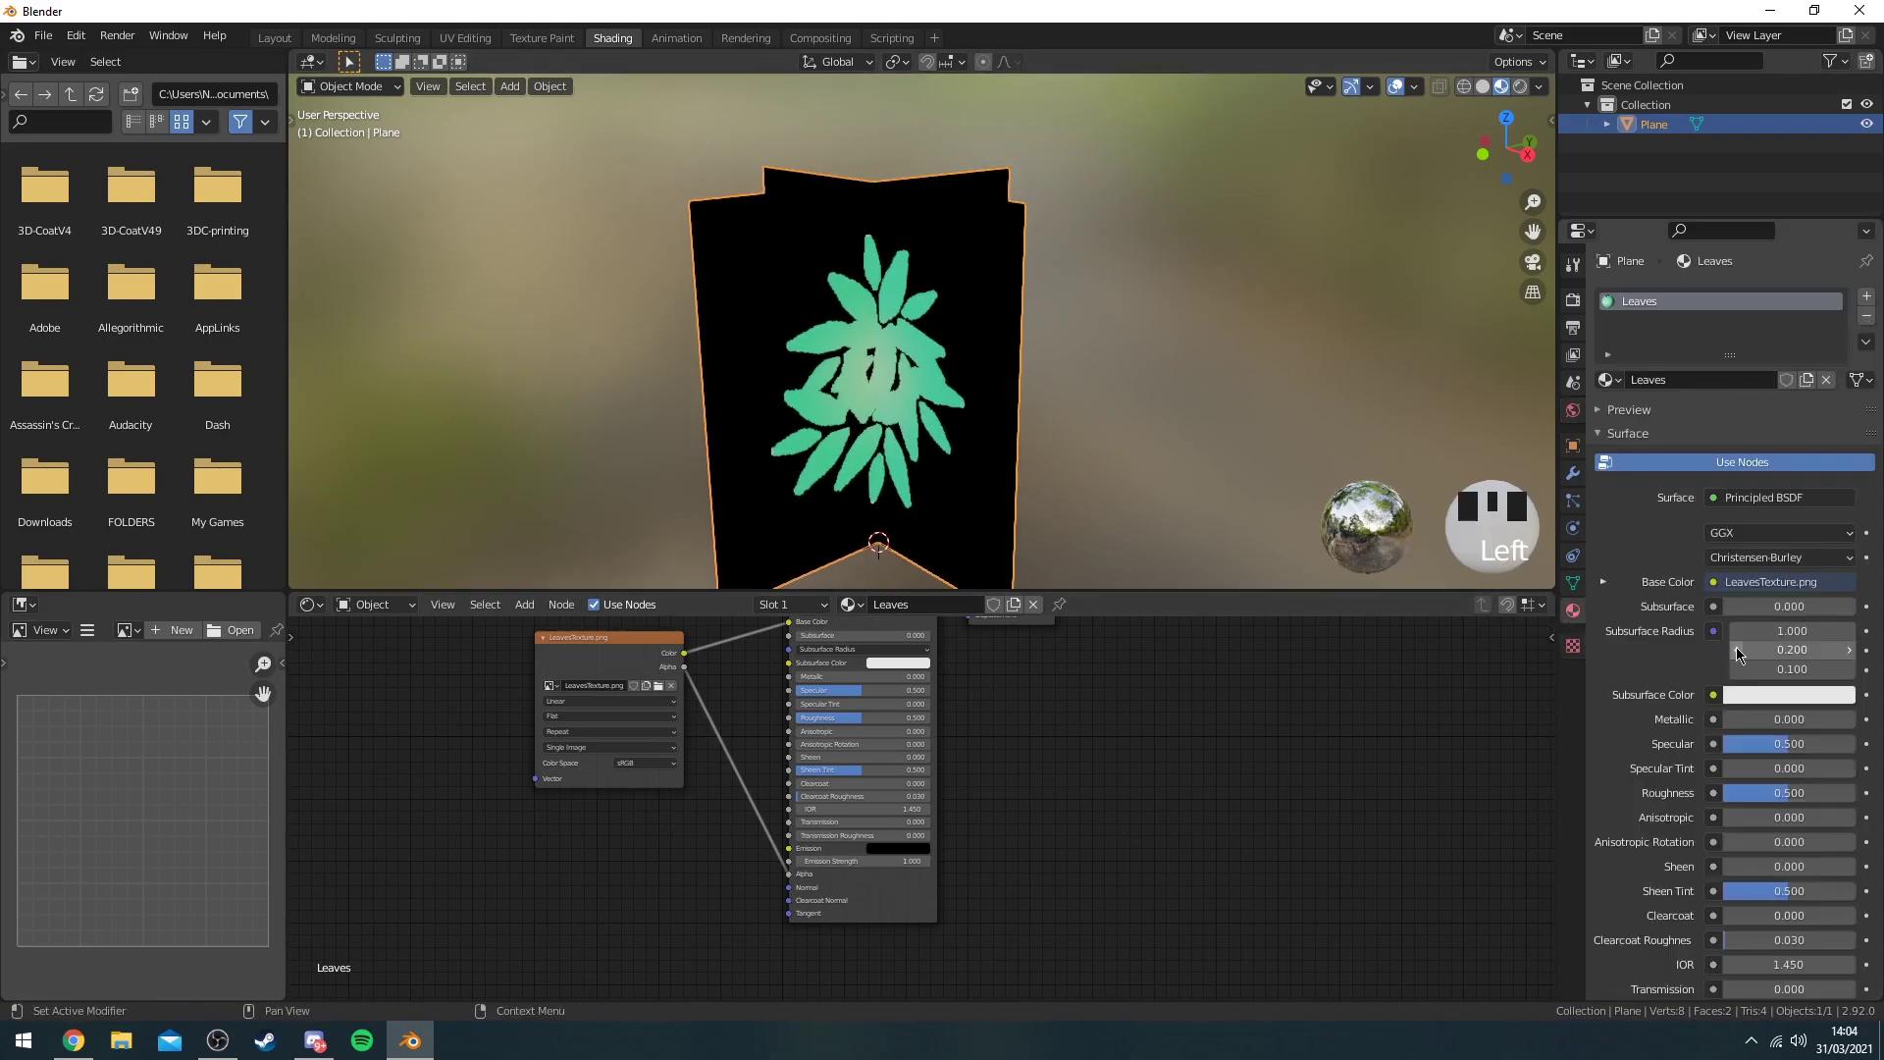
scroll(1735, 650, "down", 8)
scroll(1755, 684, "down", 2)
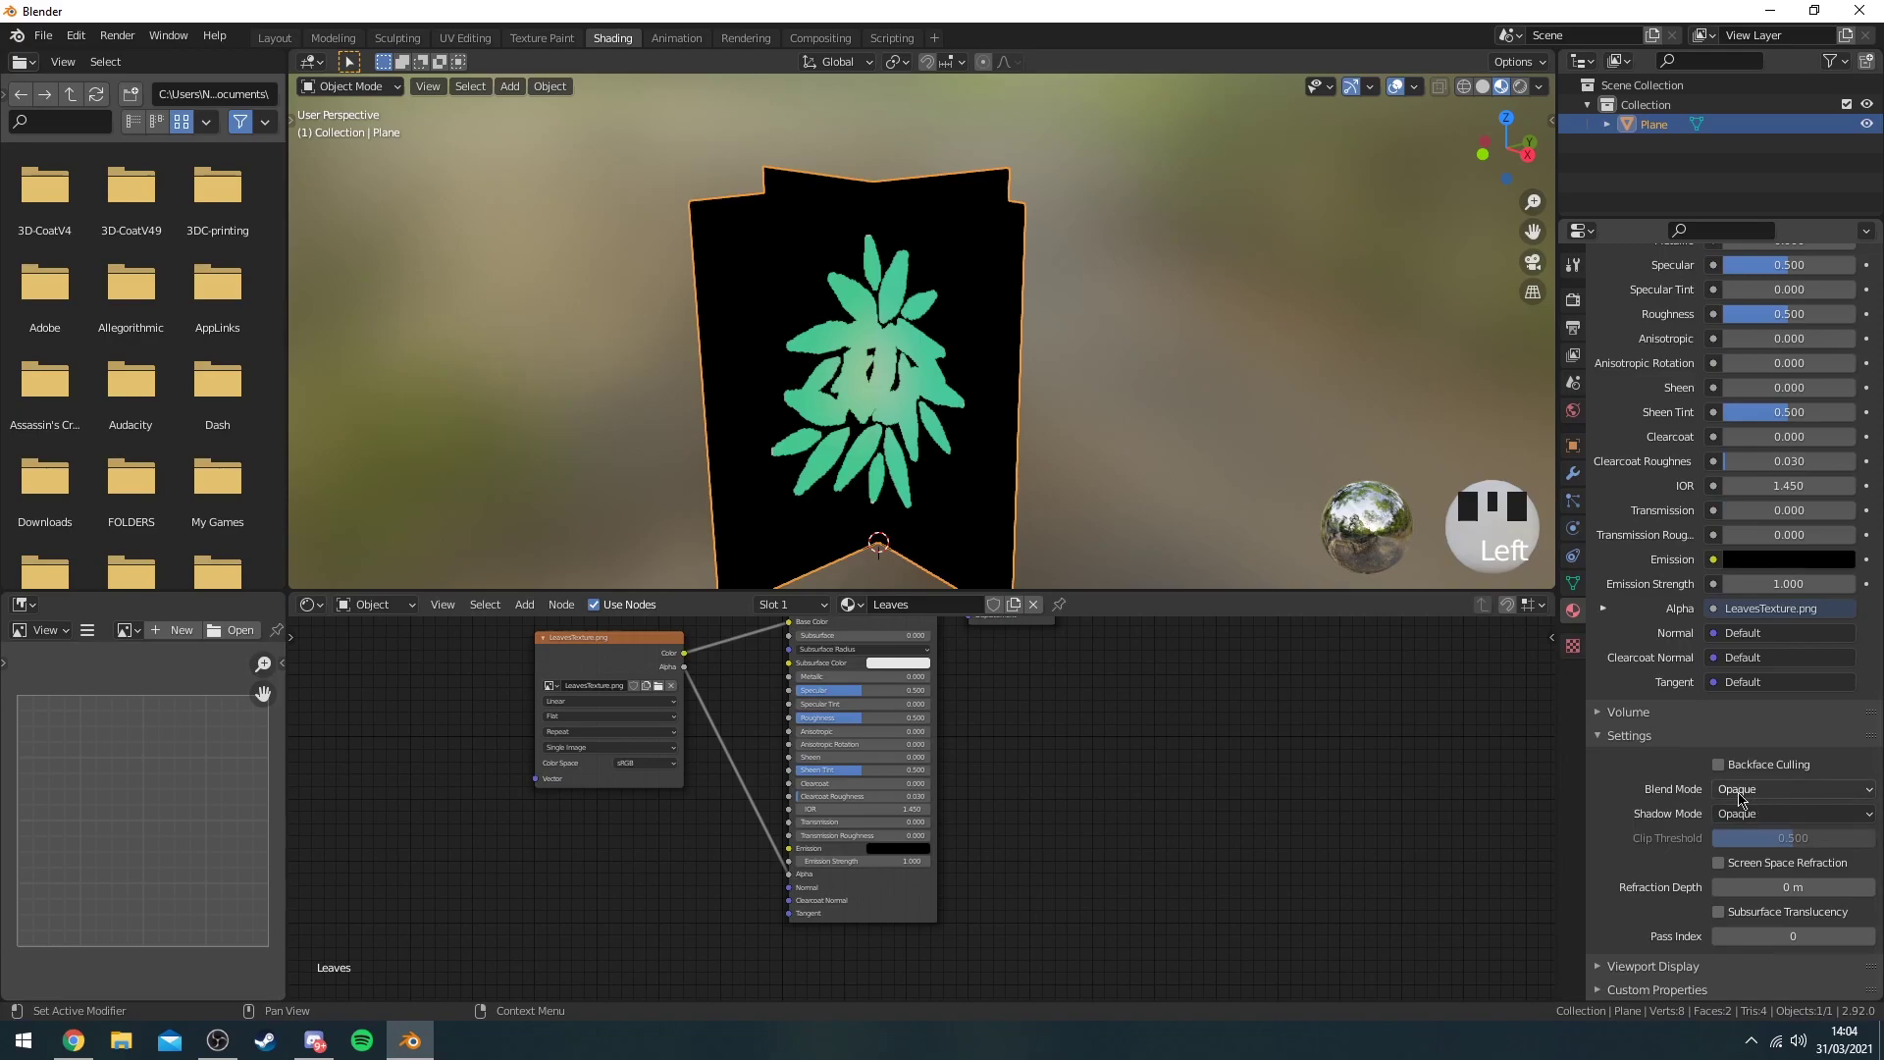
left_click(1744, 791)
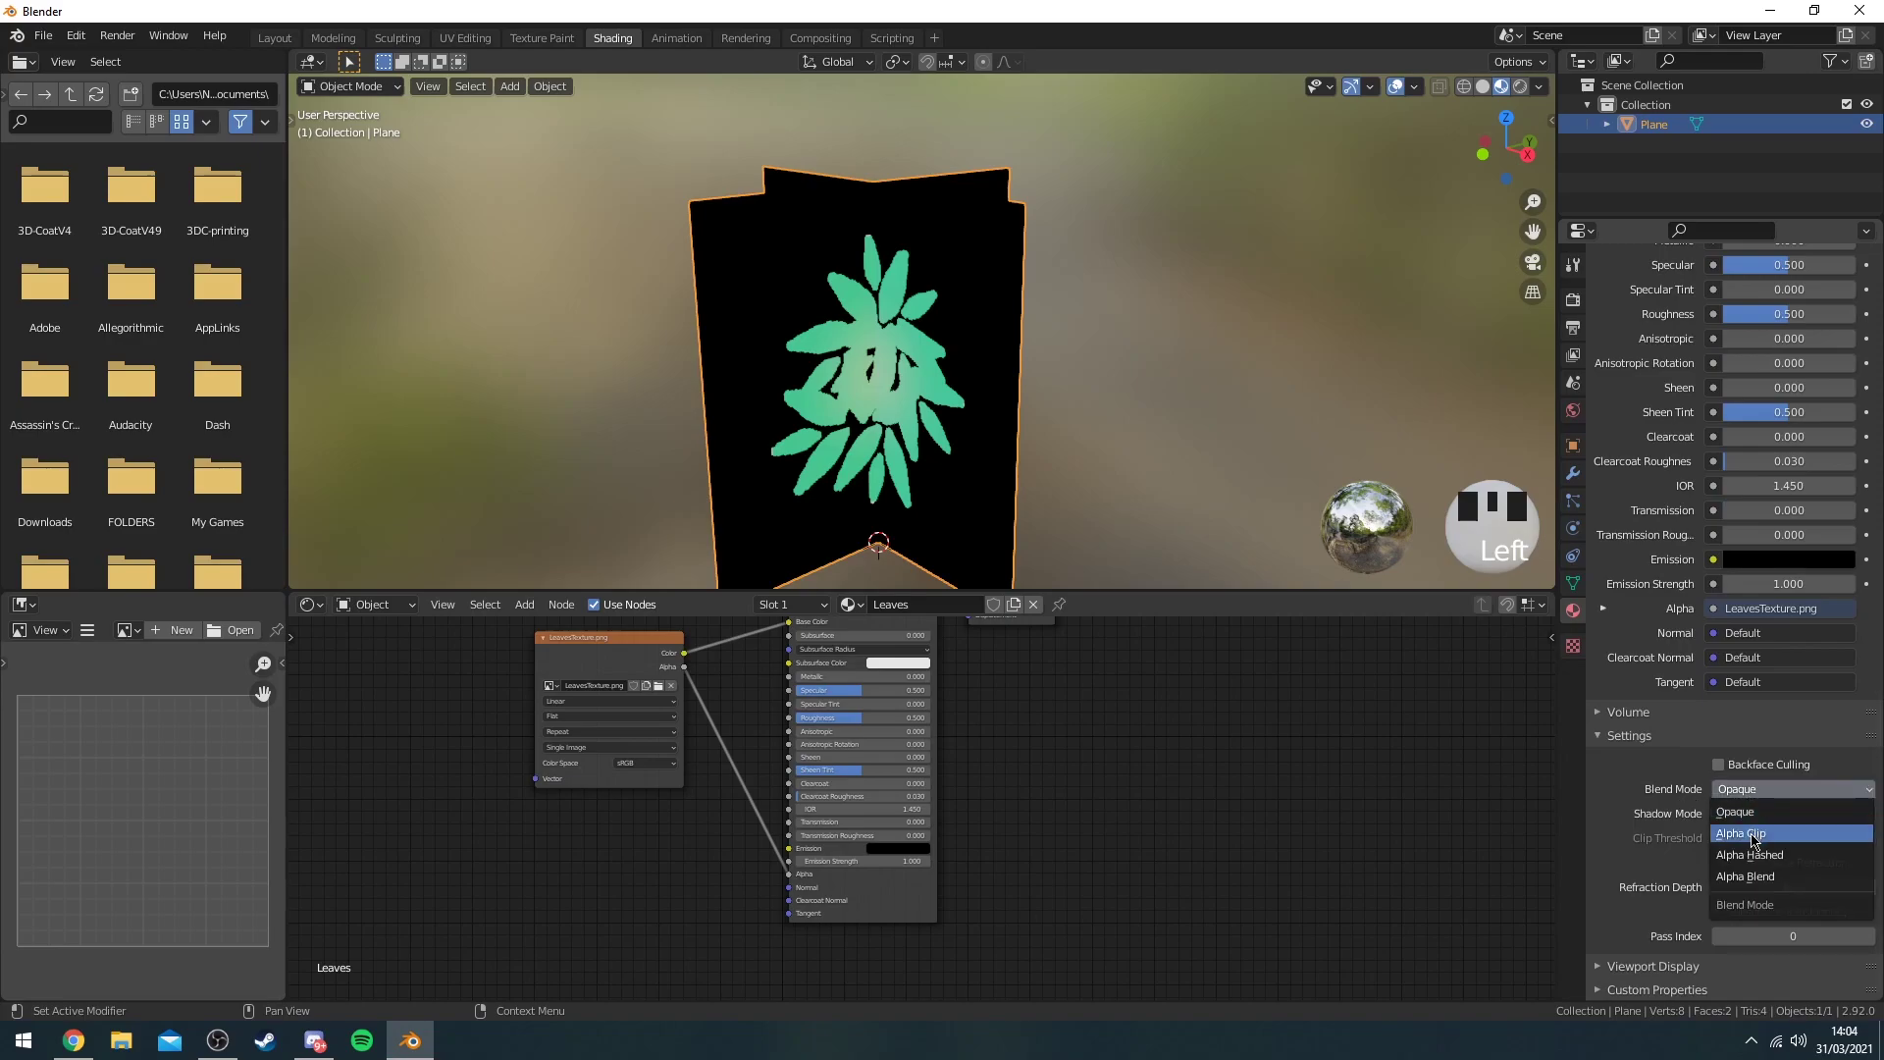
left_click(1752, 837)
Shrink the crossed planes along the global Z axis to make the leaf cluster shorter.
middle_click_drag(950, 355, 1106, 336)
key("s")
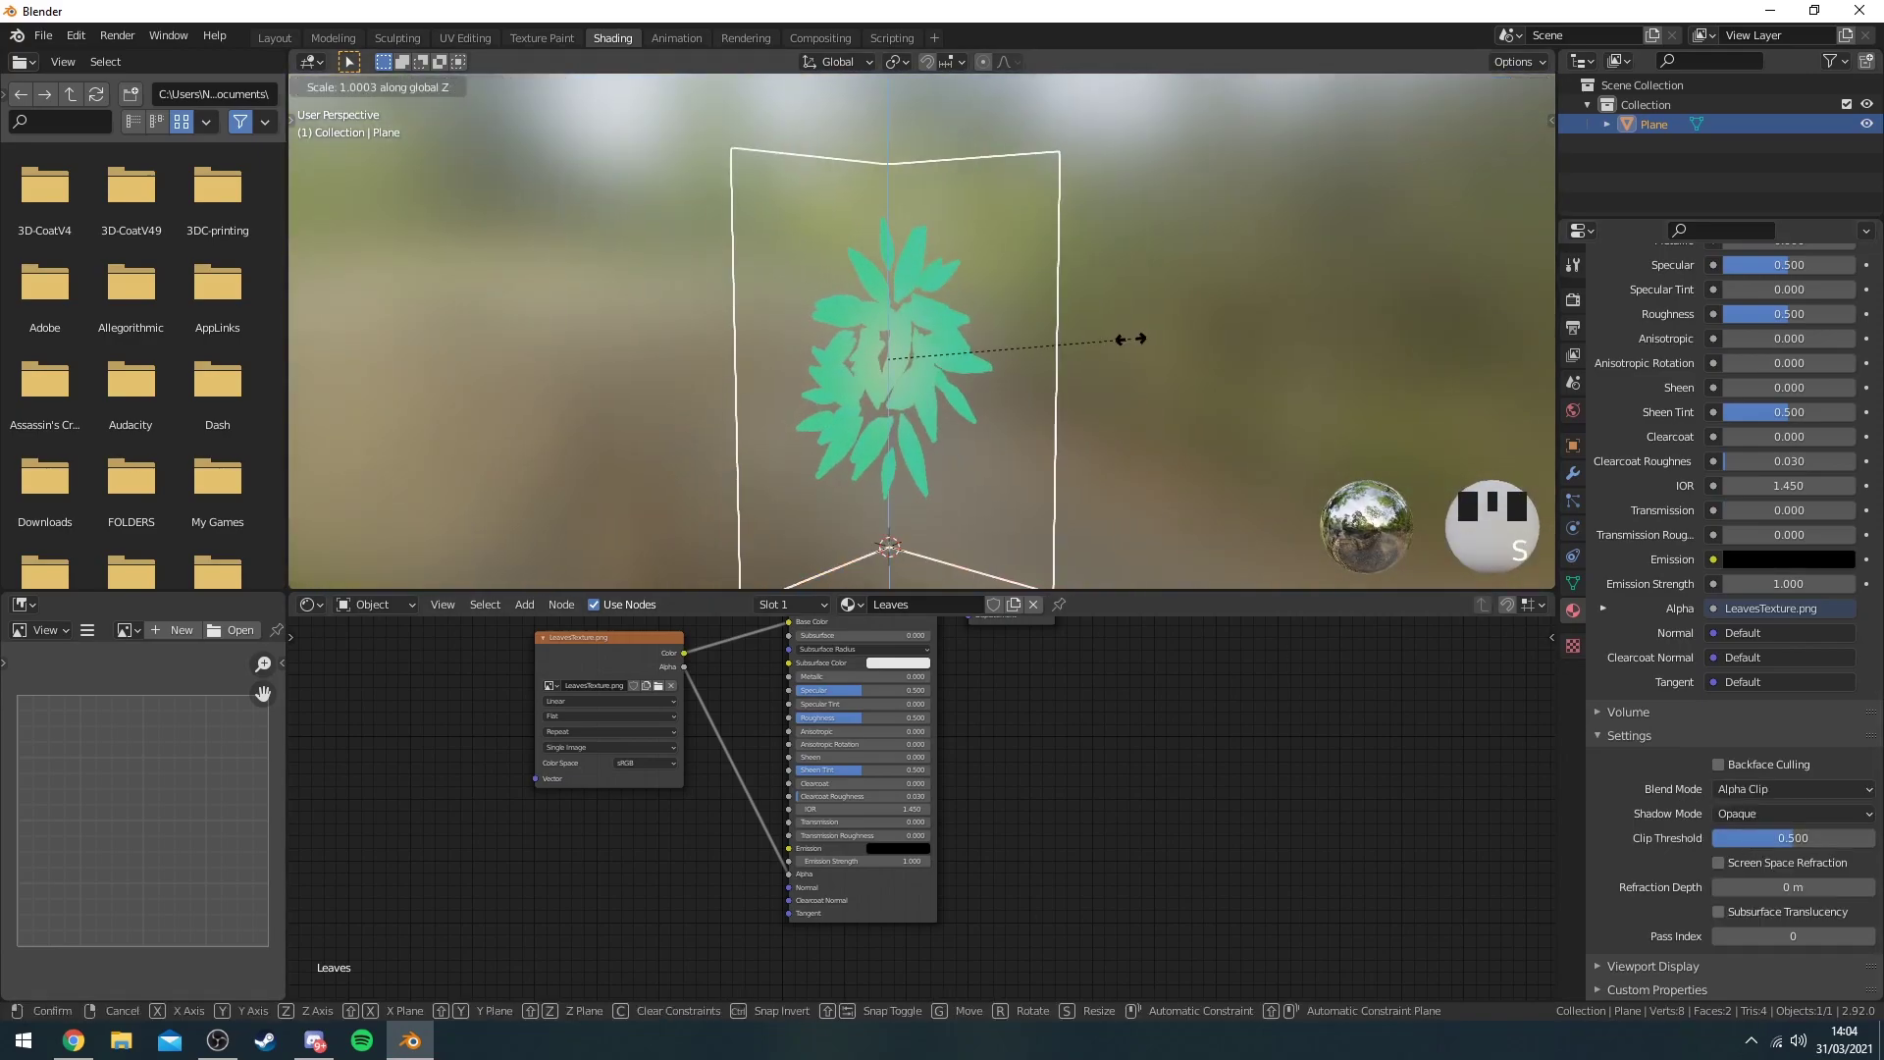
left_click(1070, 336)
scroll(1058, 363, "down", 1)
key("r")
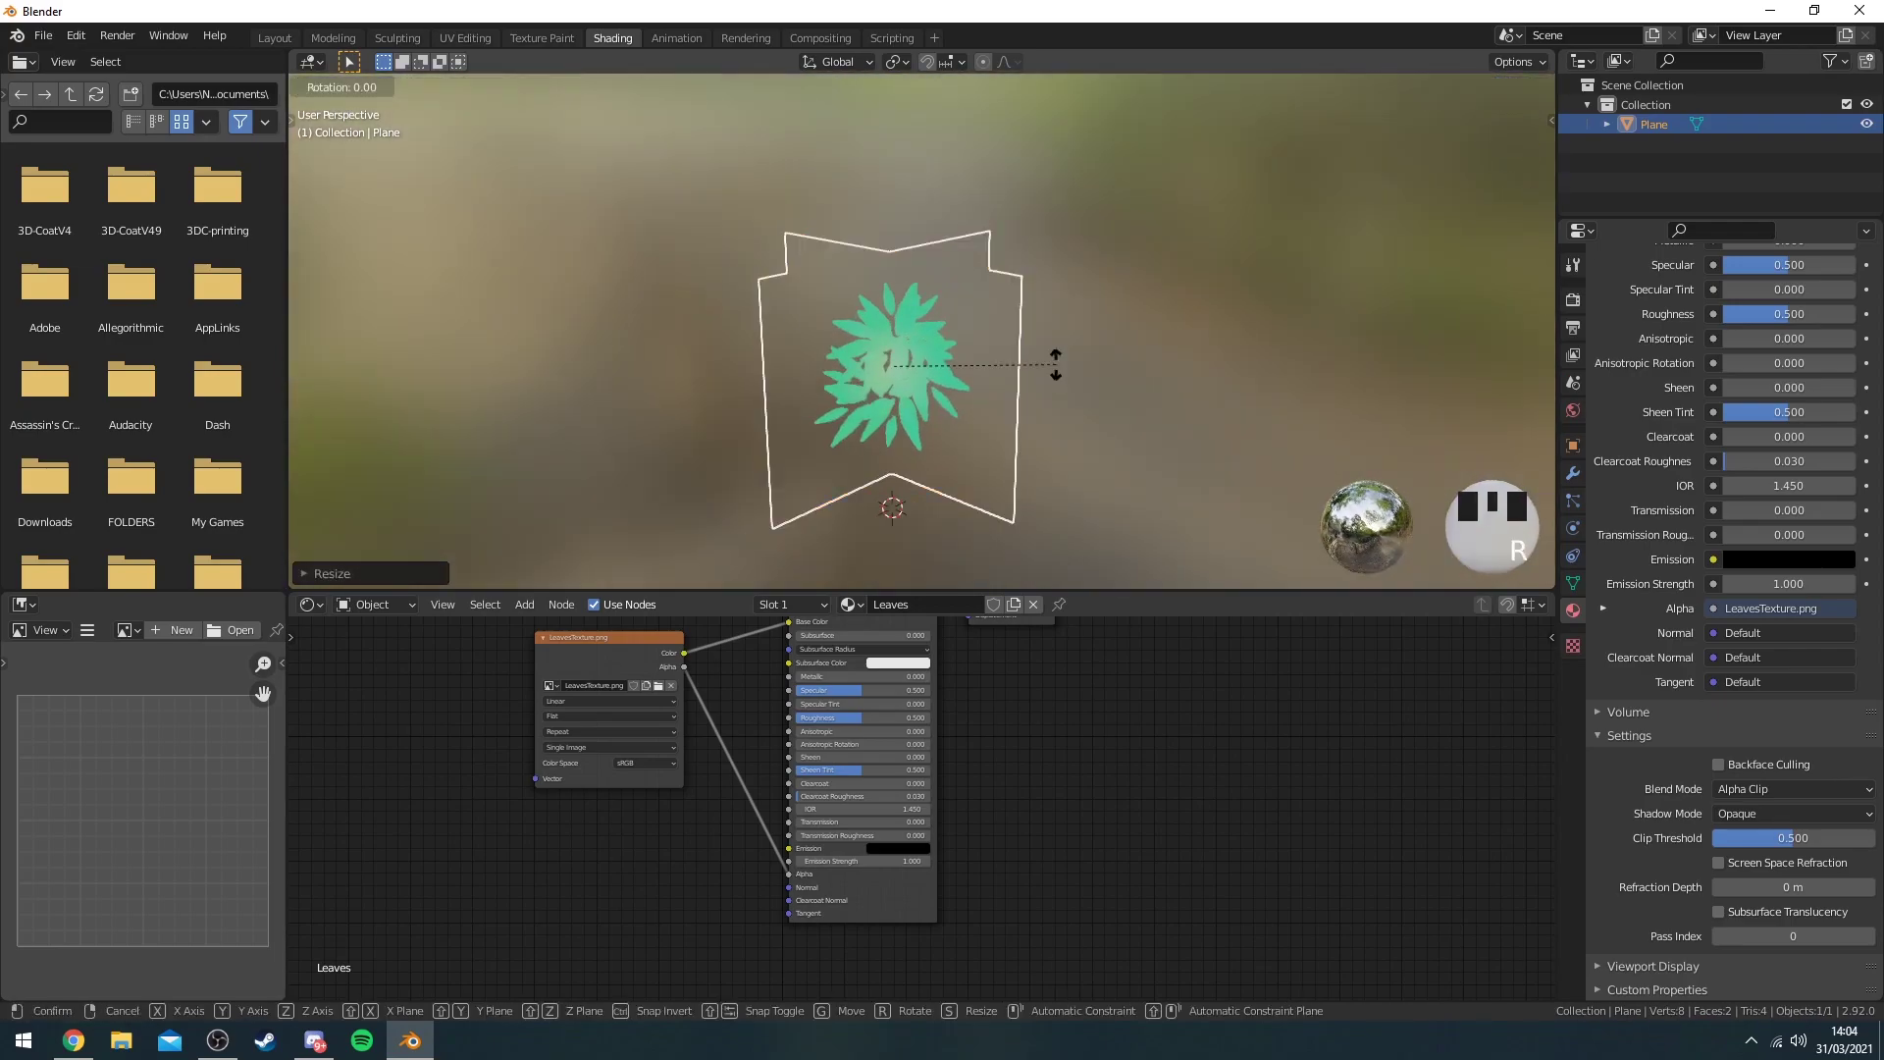
left_click(1107, 369)
key("ctrl+z")
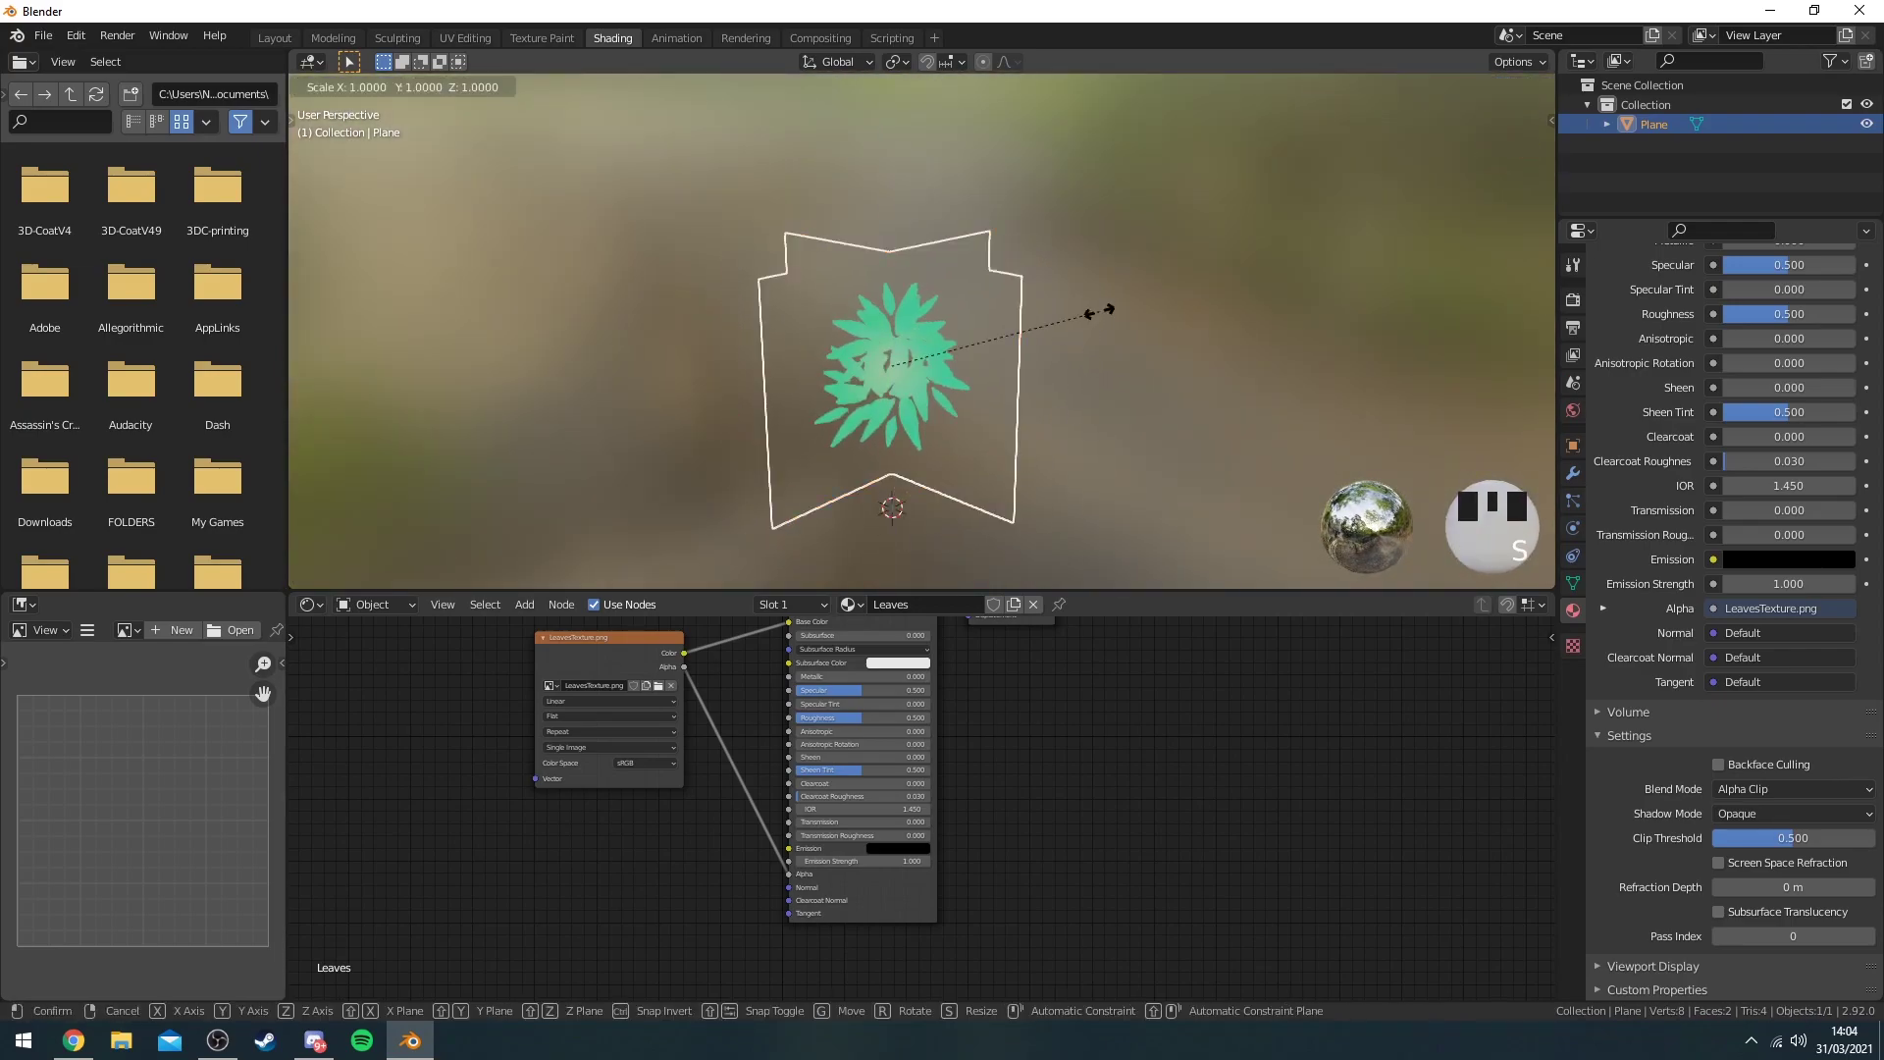
Enlarge the crossed planes uniformly to a scale of 1.427 in X and Z and 1.063 in Y.
middle_click_drag(1085, 322, 1076, 261)
key("s")
left_click(1133, 297)
Switch to the Layout workspace and move the crossed planes along Y to -20 m.
left_click(270, 38)
scroll(976, 354, "down", 3)
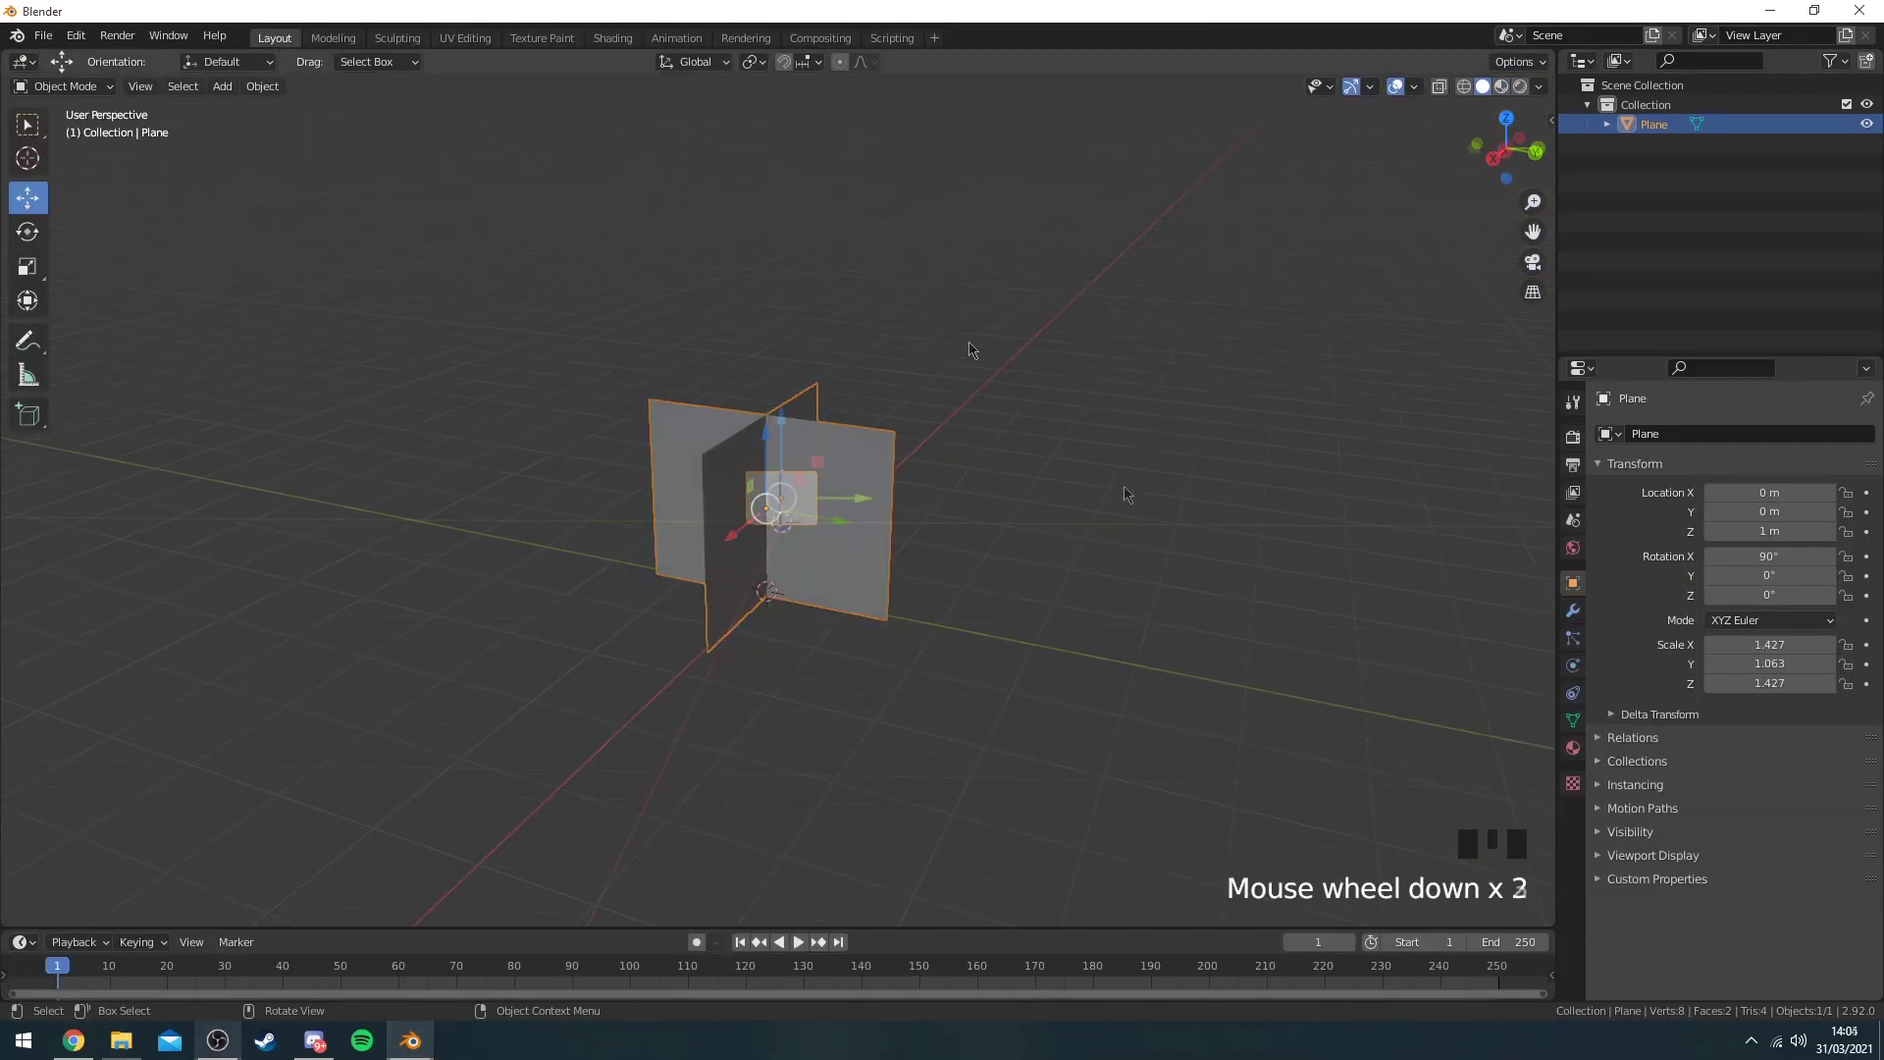
middle_click_drag(1021, 429, 879, 481)
middle_click_drag(878, 481, 925, 613, "shift")
middle_click_drag(925, 614, 930, 505)
left_click_drag(936, 650, 447, 595, "ctrl")
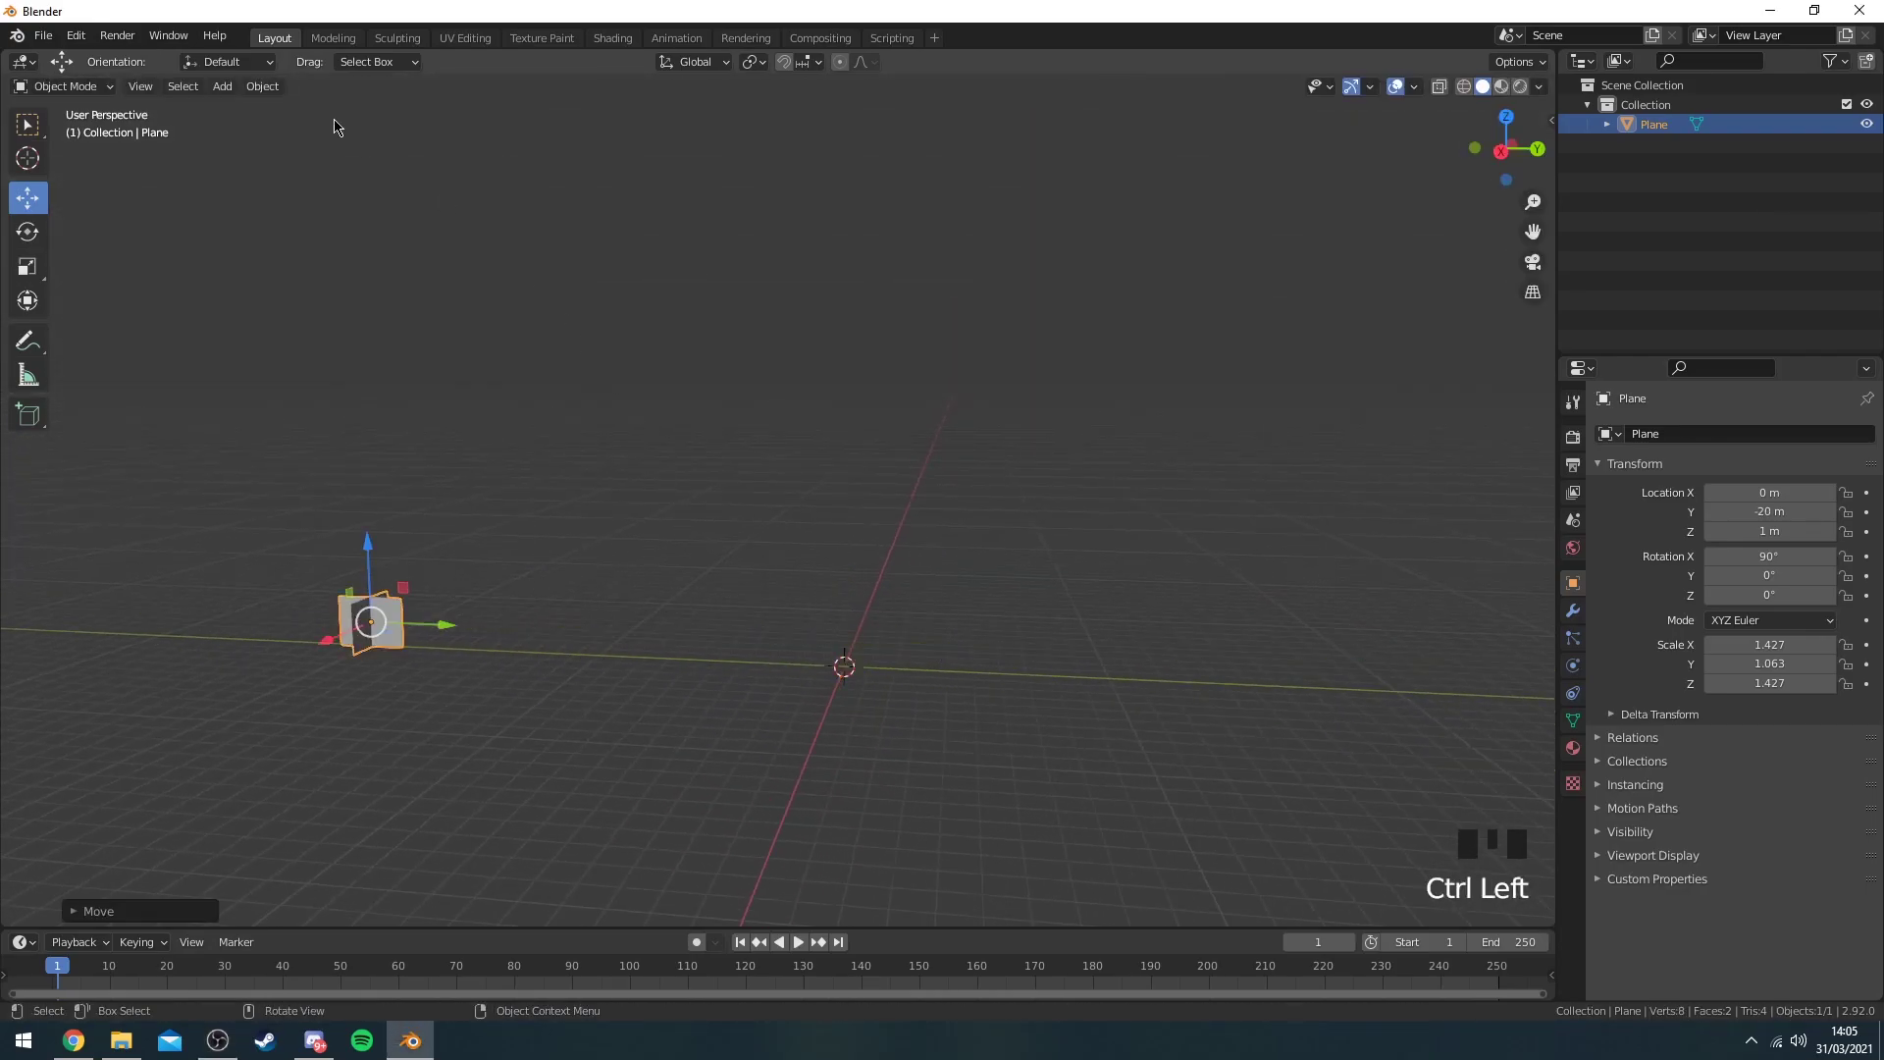
Check in the add-on preferences whether Add Curve: Sapling Tree Gen is enabled, and close the preferences.
left_click(159, 43)
mouse_move(75, 39)
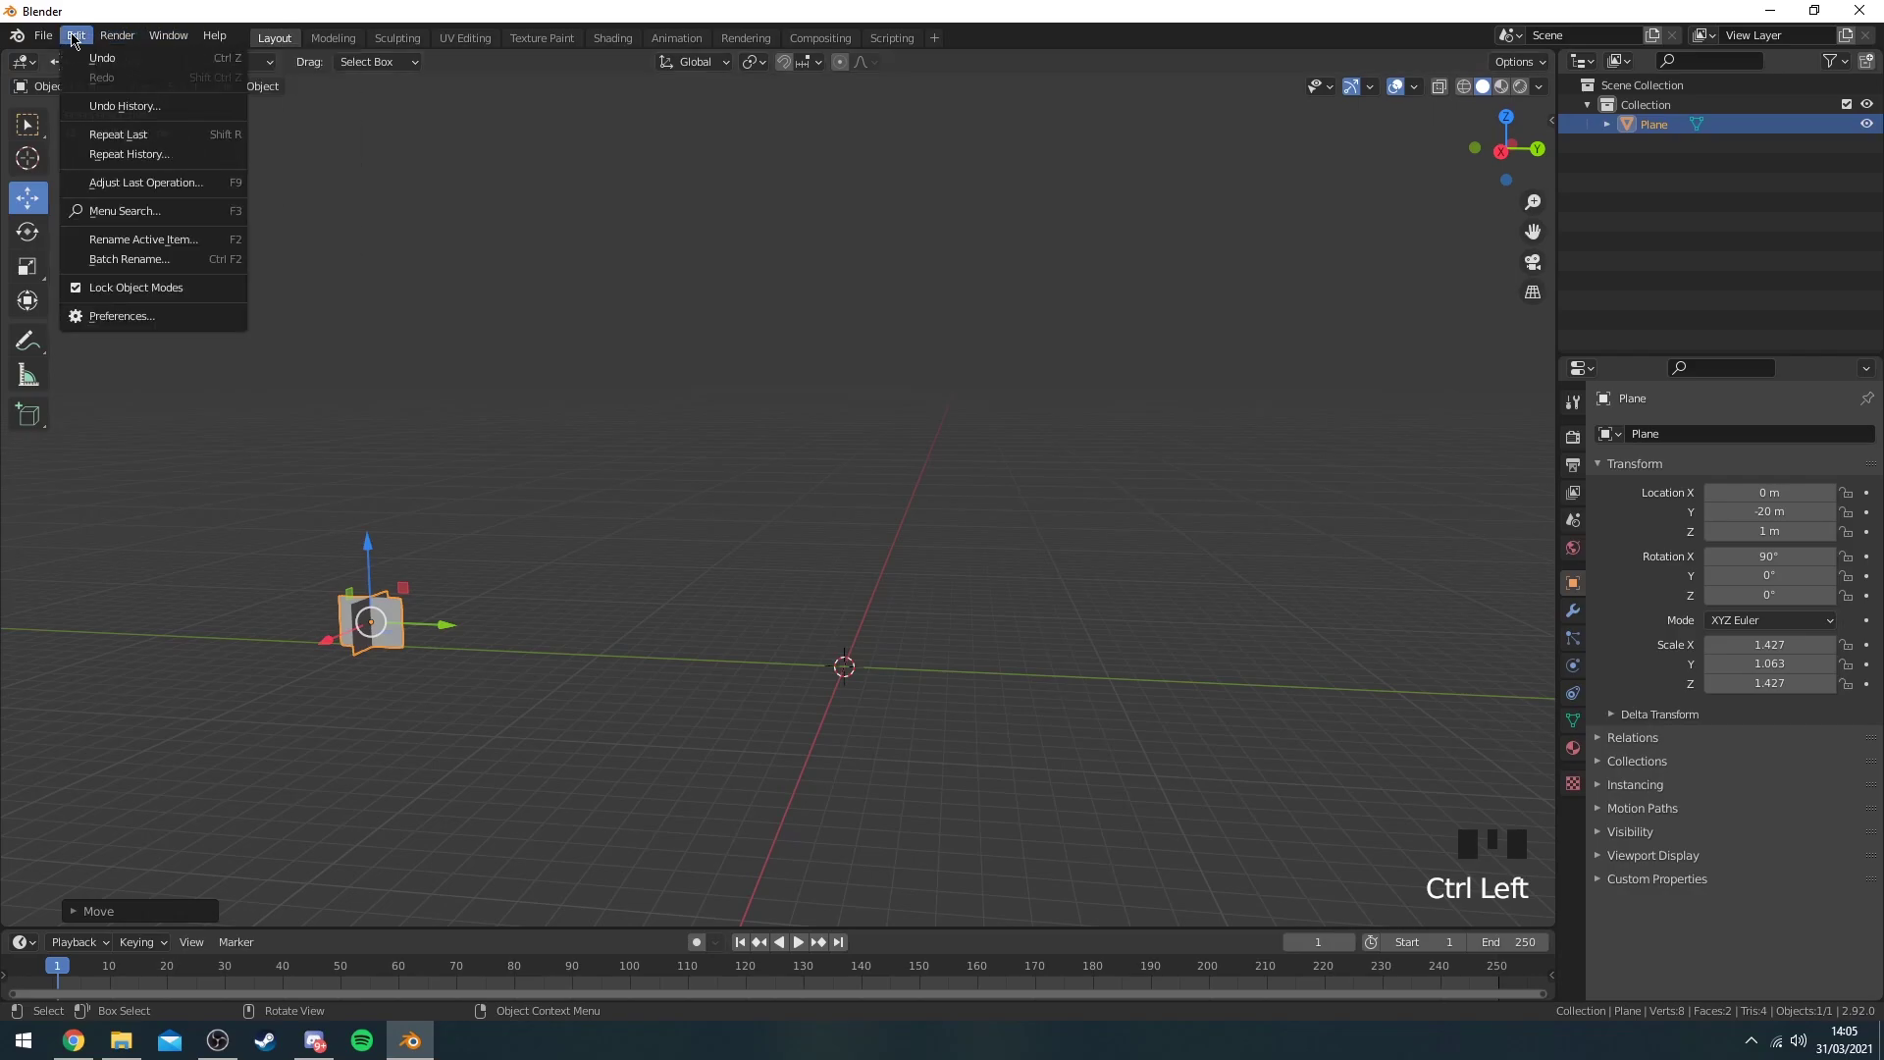
left_click(123, 316)
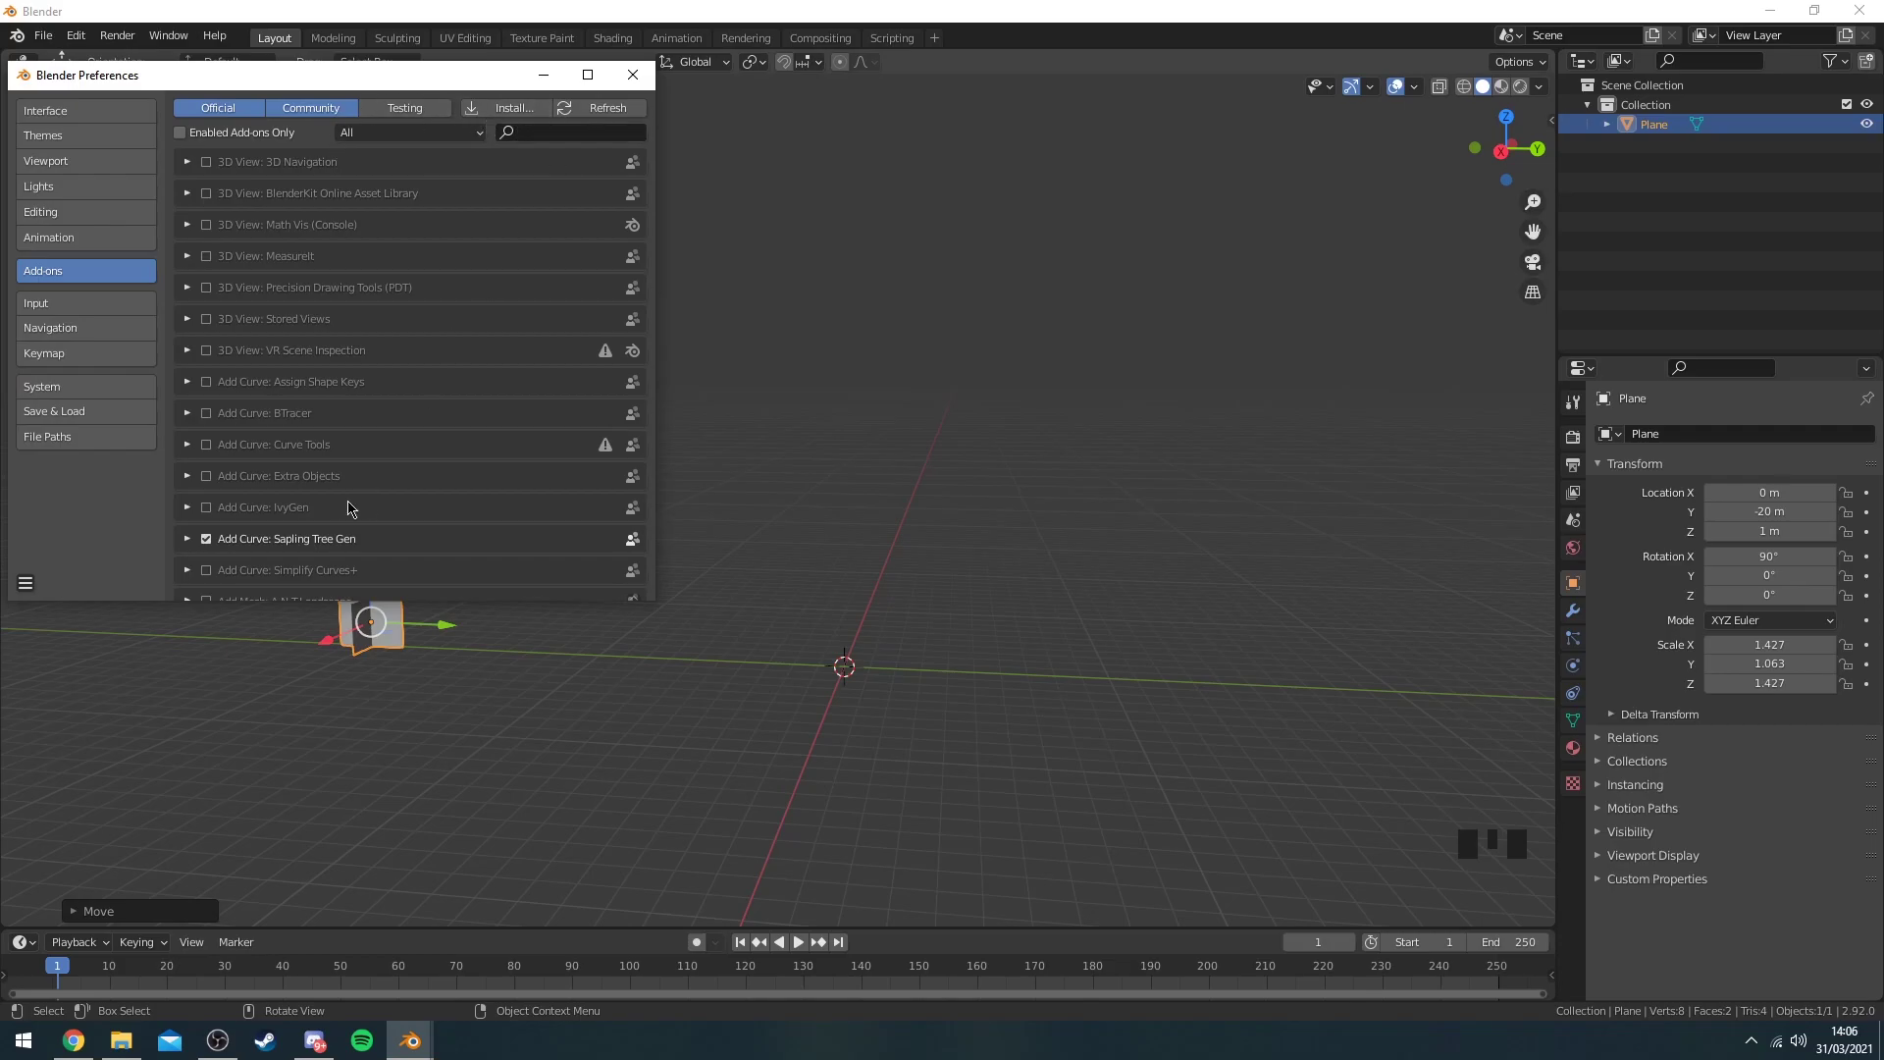
scroll(316, 525, "down", 1)
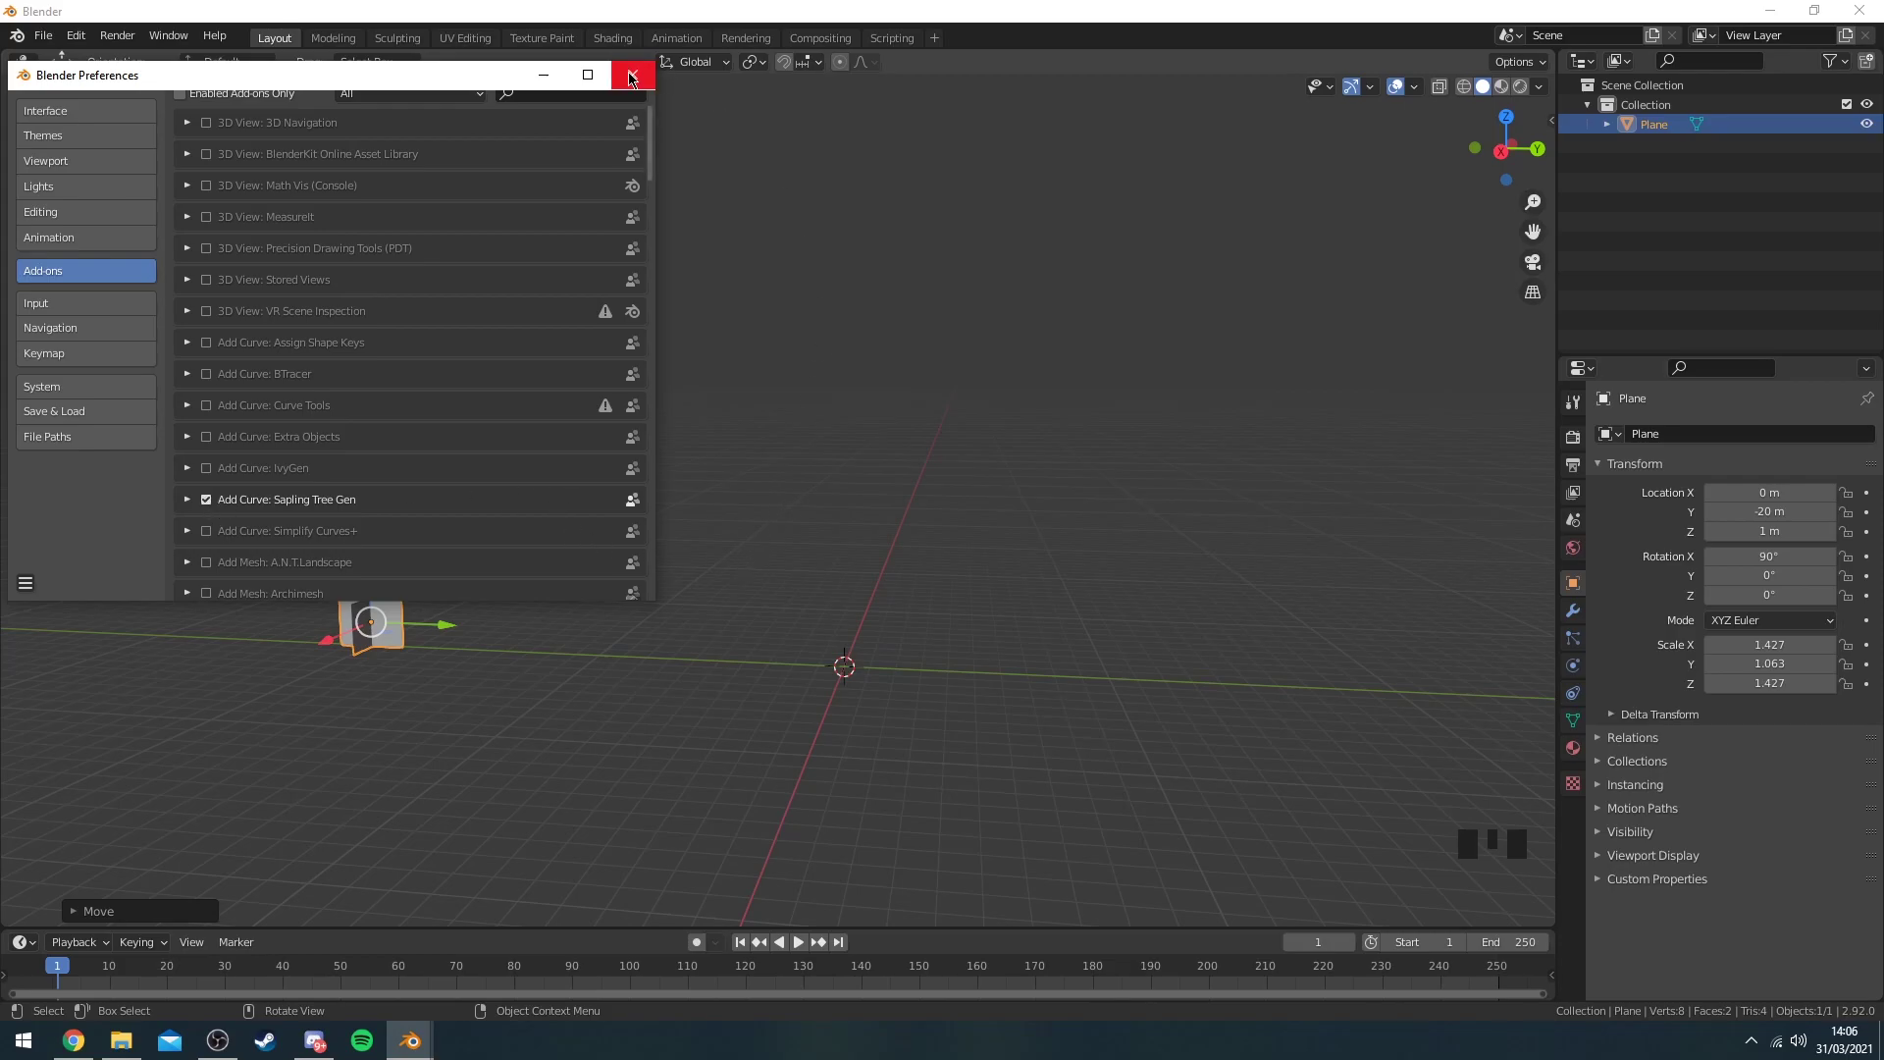
left_click(631, 77)
Add a Sapling Tree Gen curve tree at the world origin.
middle_click_drag(770, 177, 815, 361)
scroll(857, 392, "up", 2)
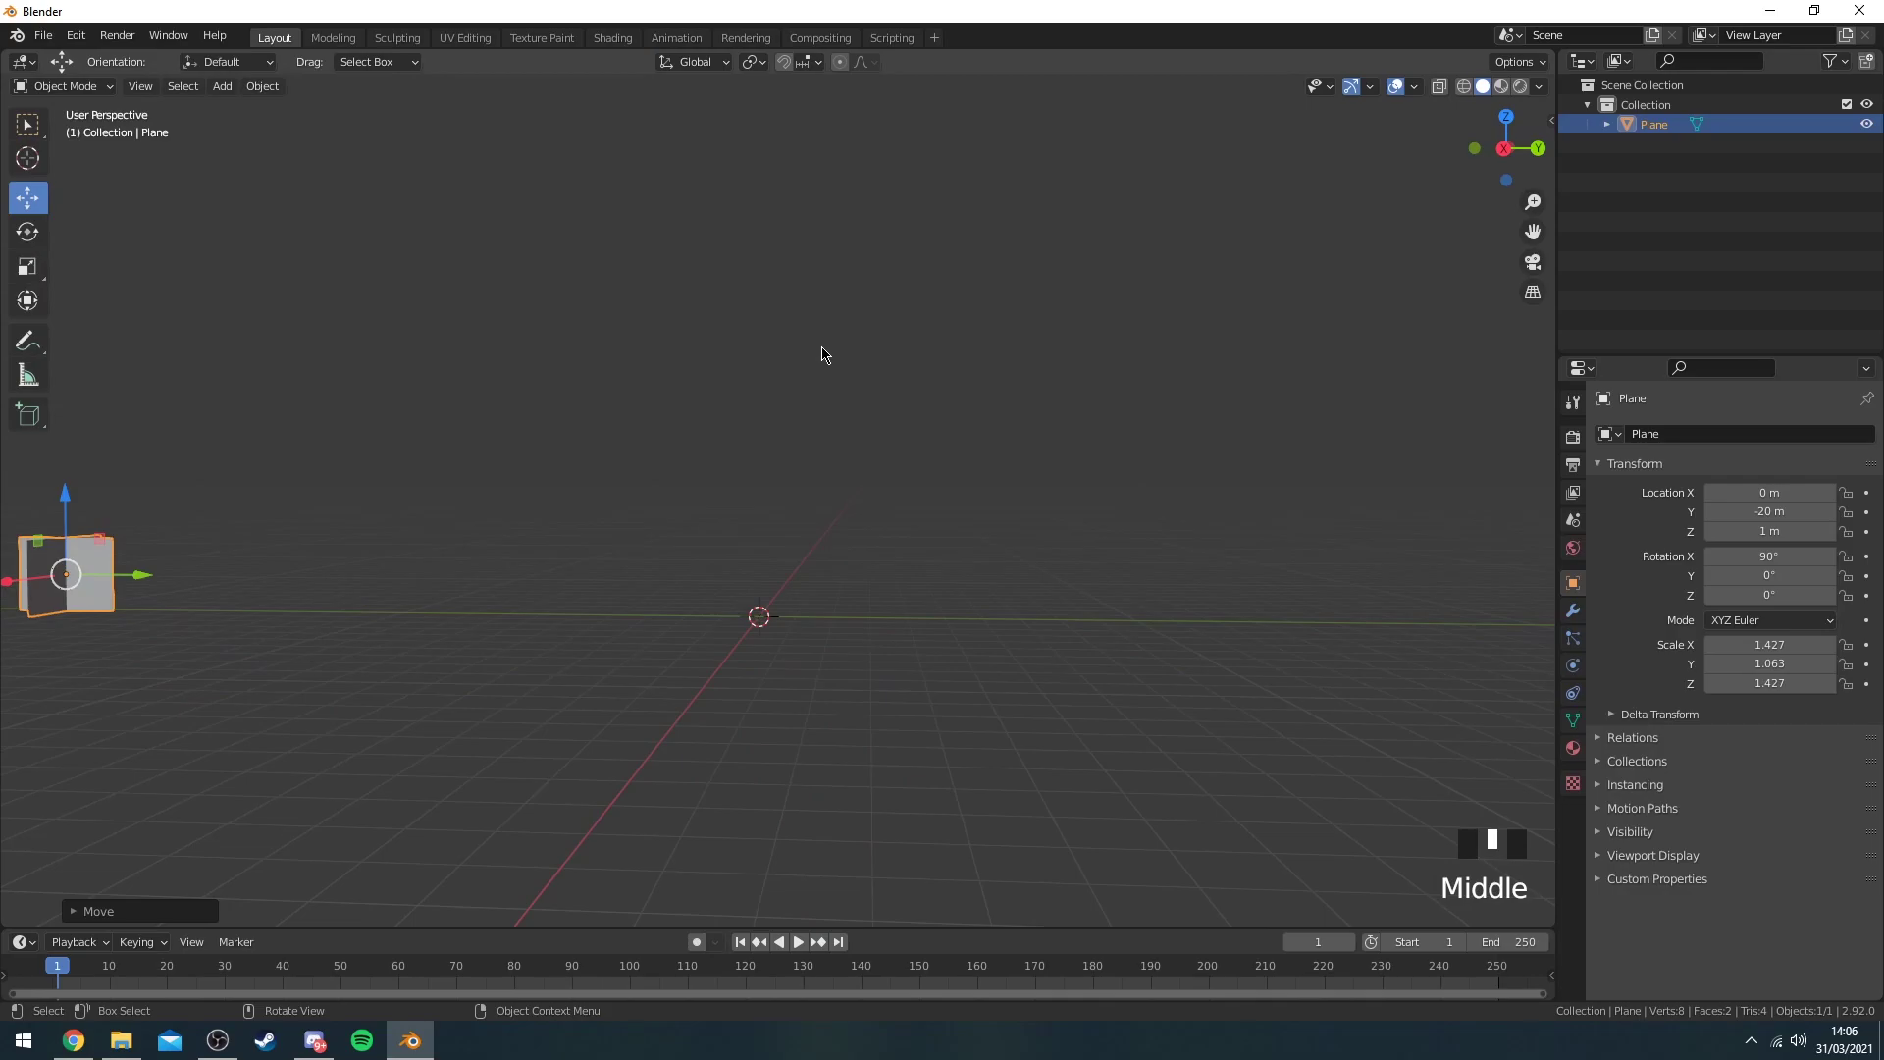
left_click(263, 88)
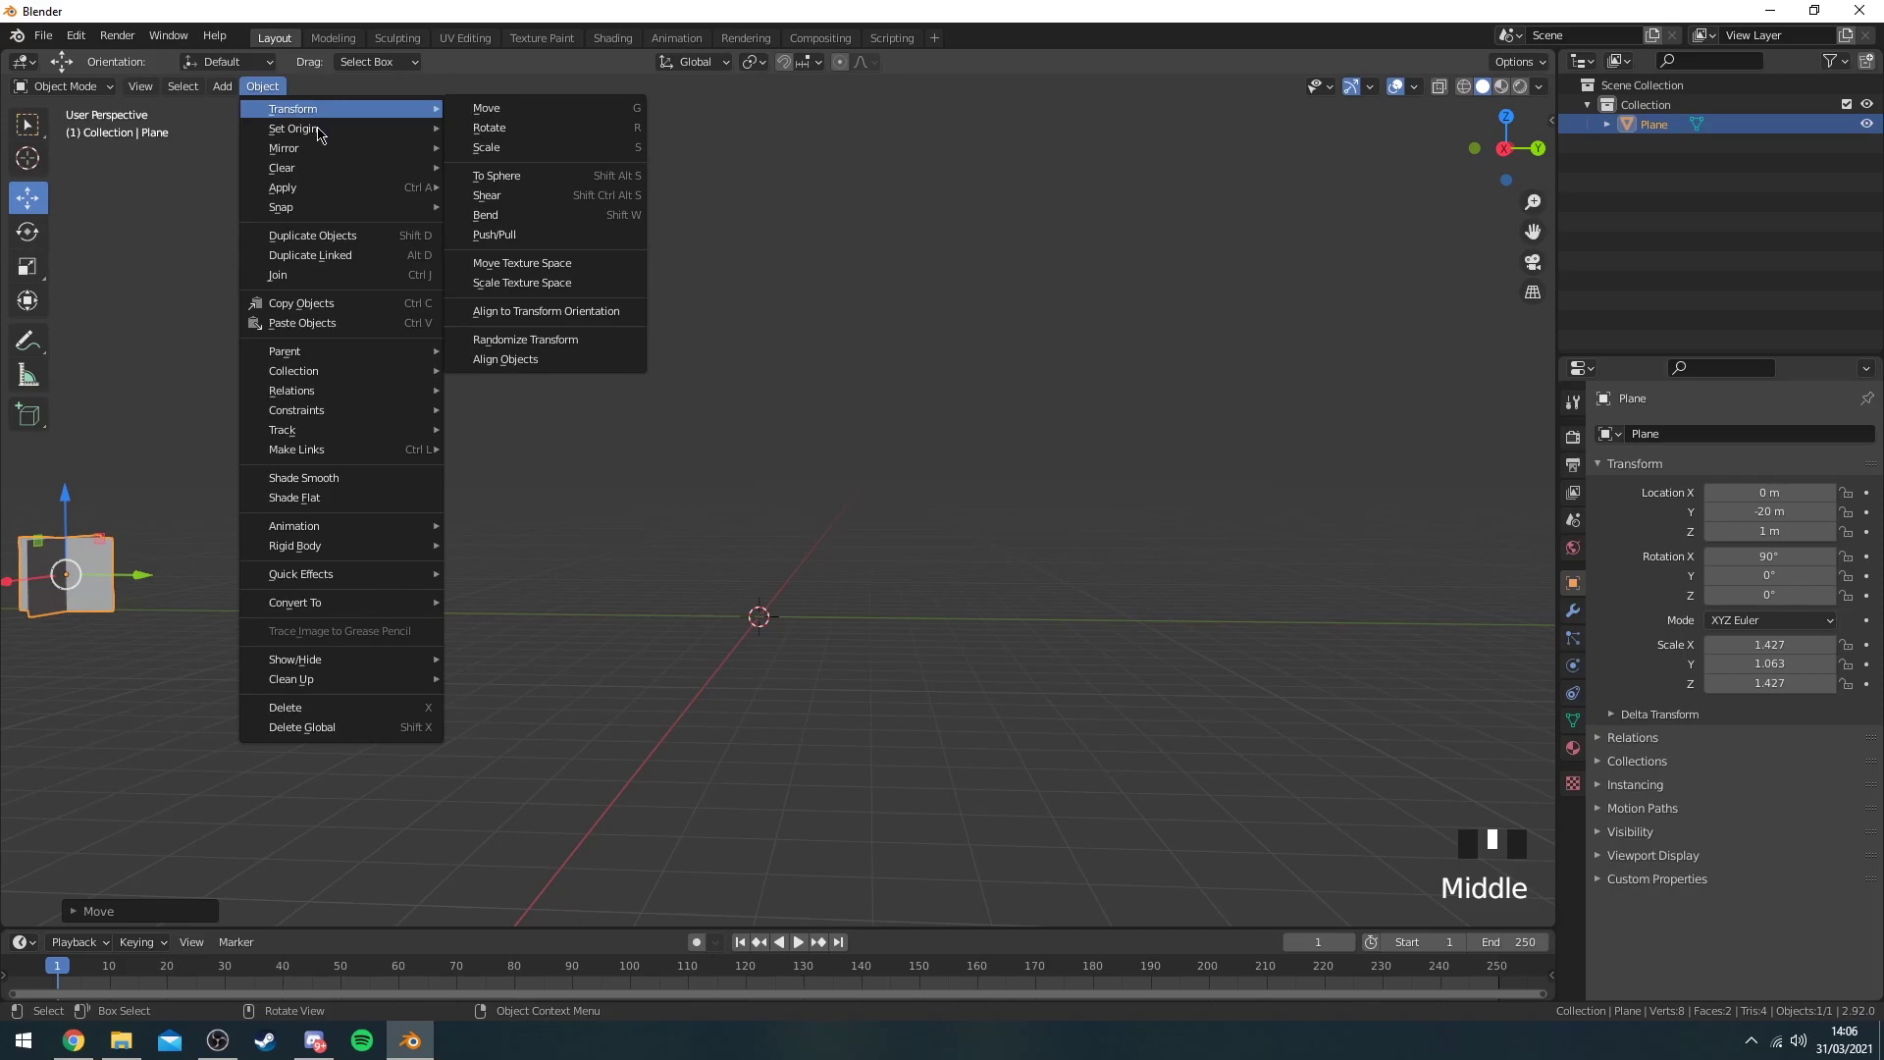
mouse_move(222, 86)
mouse_move(257, 113)
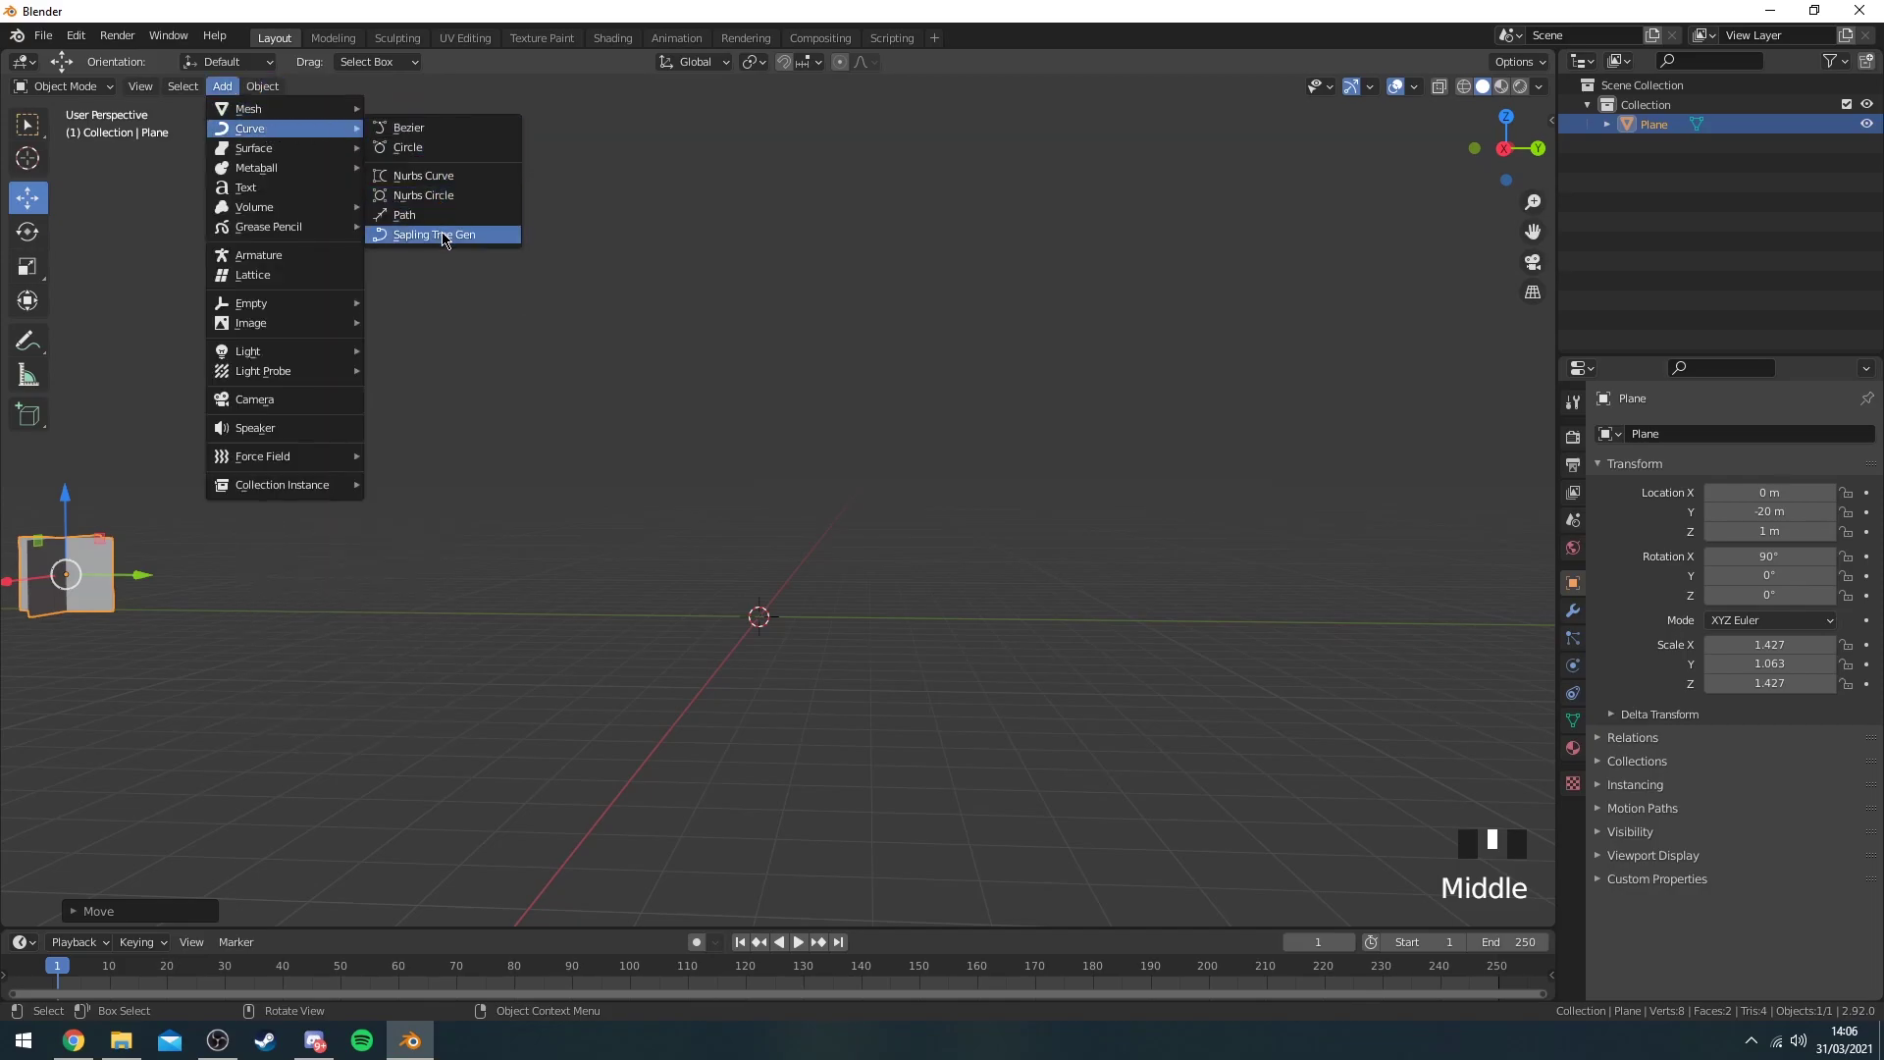
left_click(443, 238)
scroll(856, 499, "up", 7)
middle_click_drag(856, 499, 756, 413, "shift")
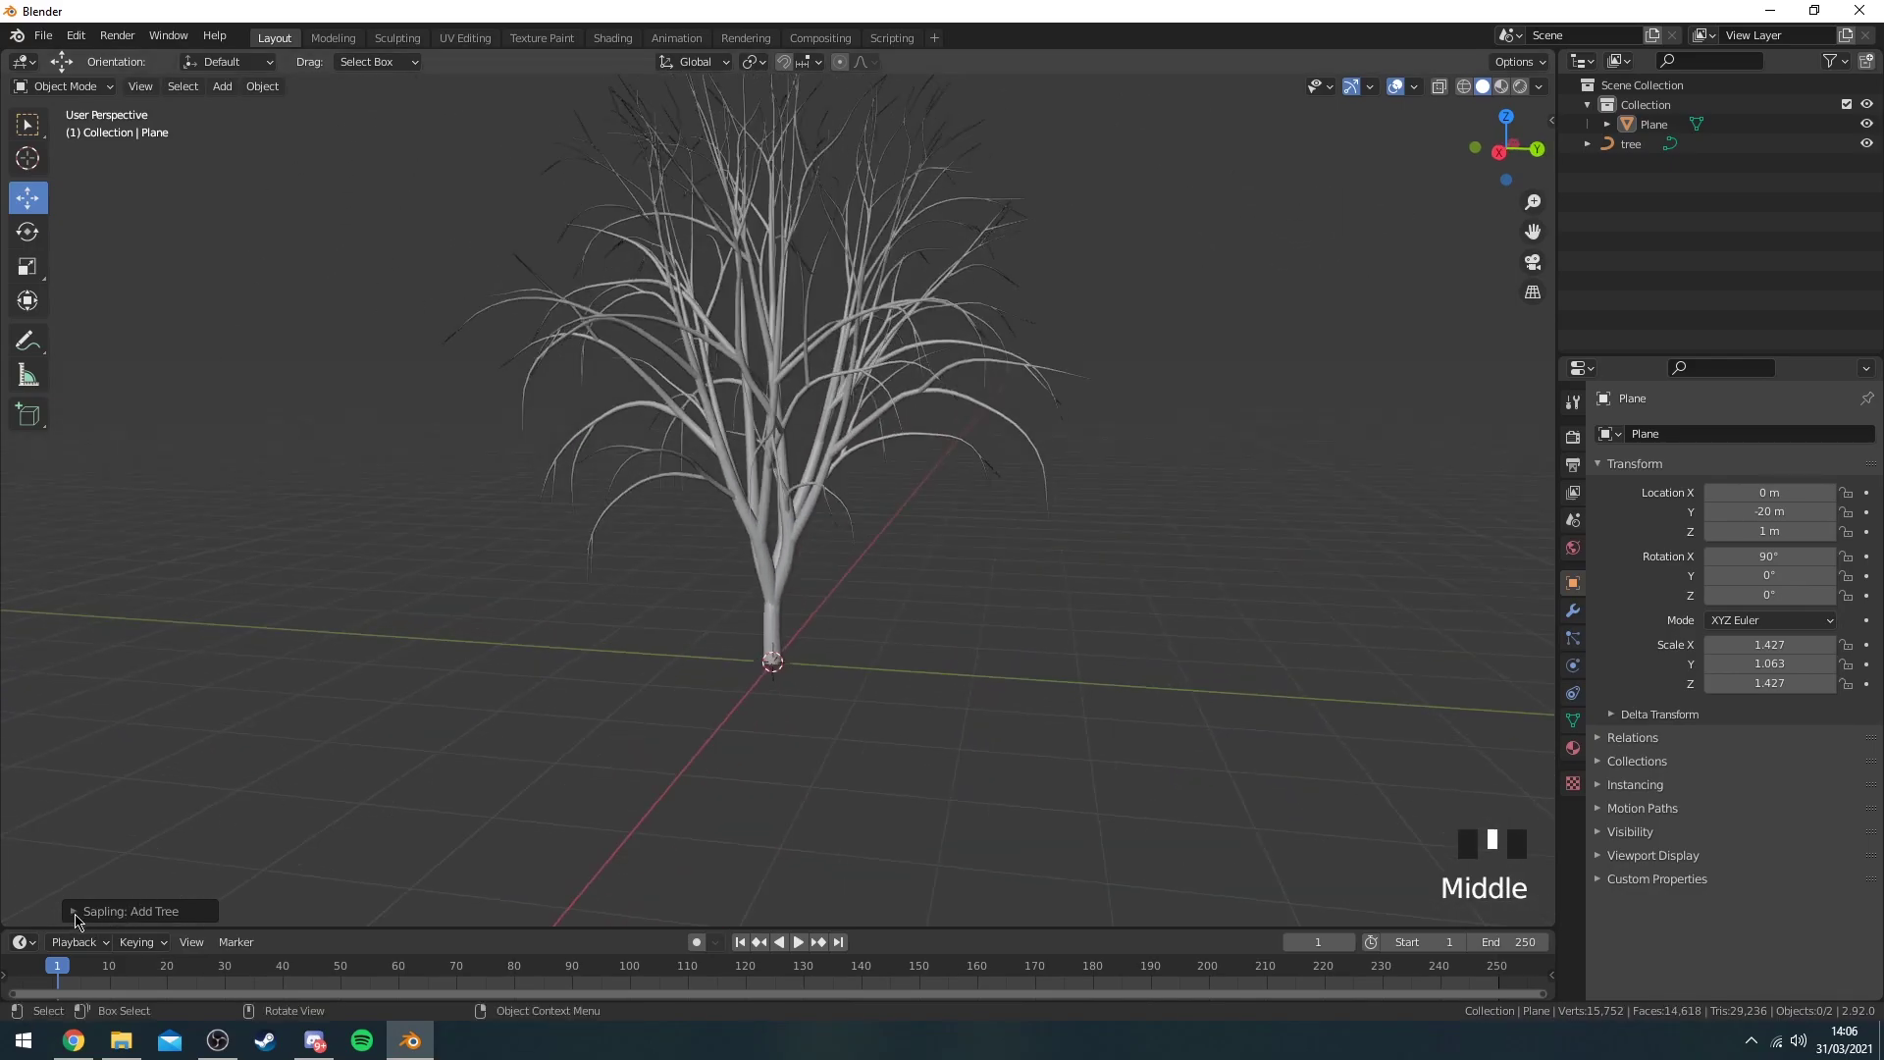
Expand the Sapling tree options and set the Radius Scale to 0.79 in the Branch Radius settings.
left_click(75, 912)
left_click(189, 406)
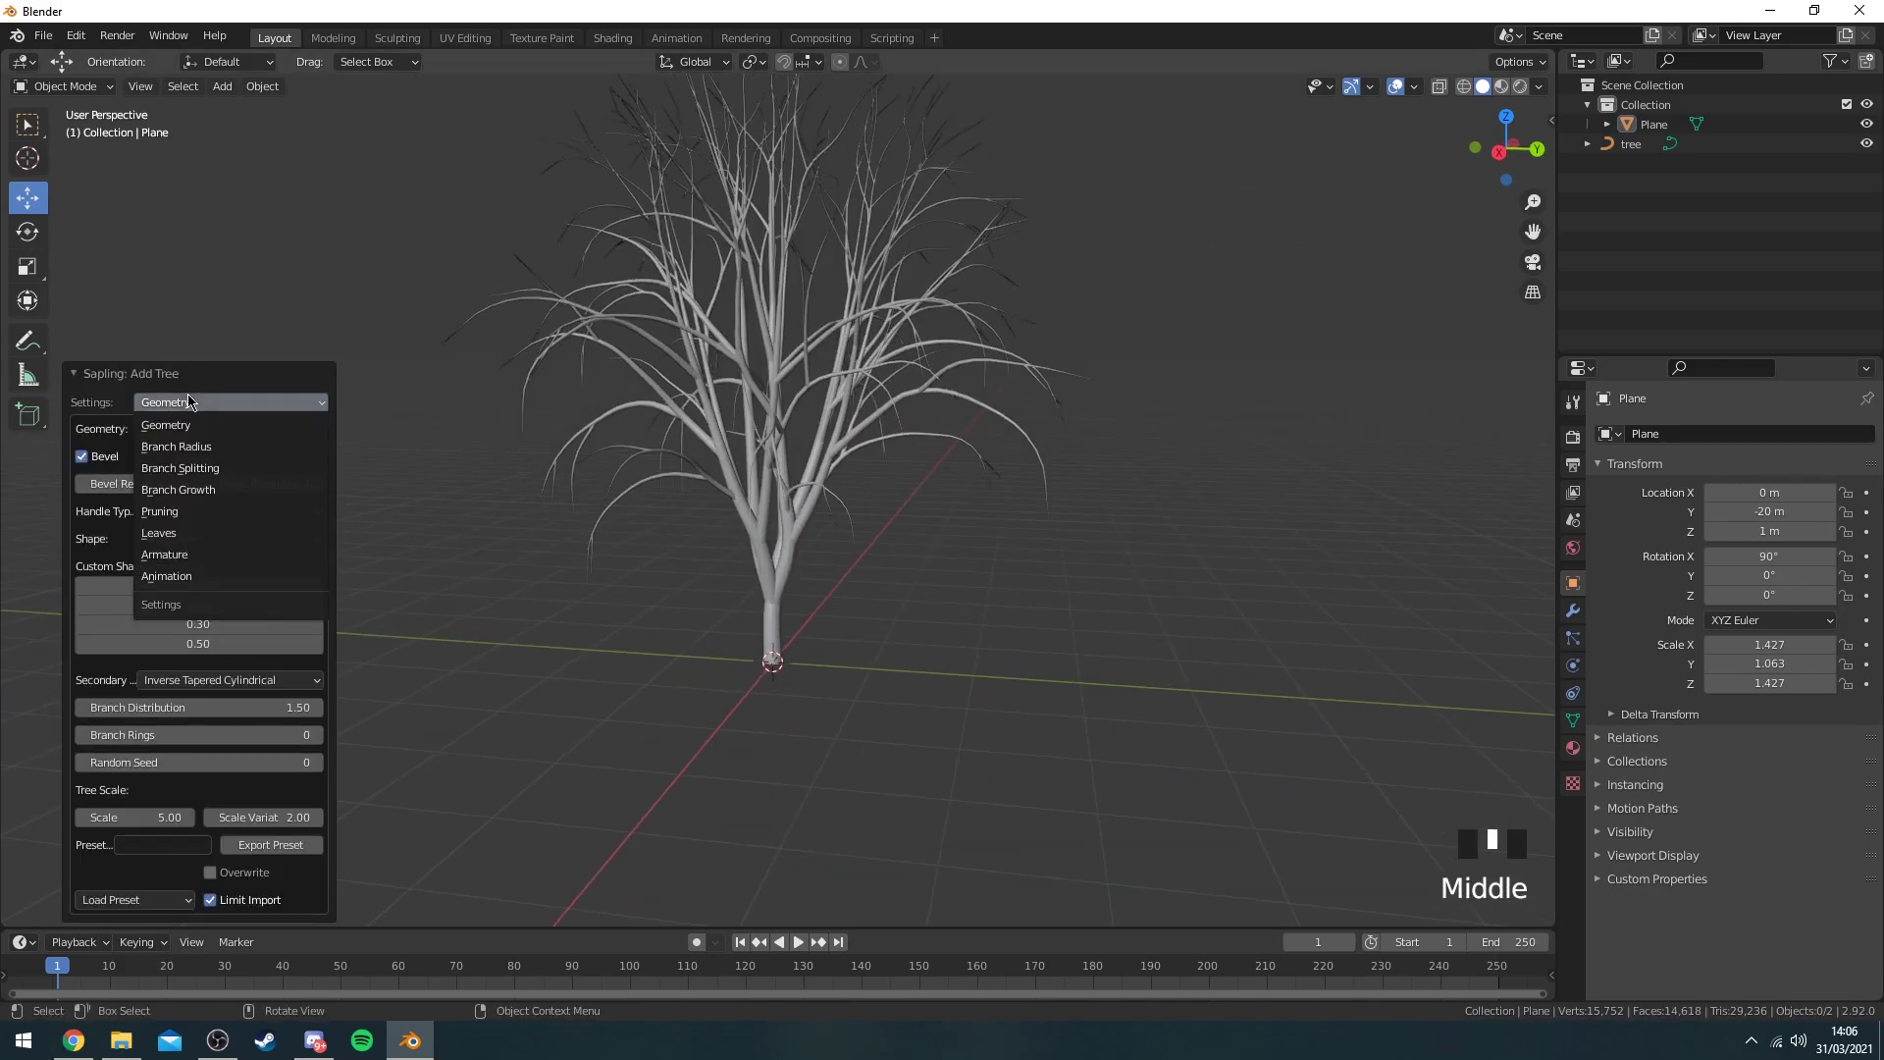
left_click(196, 450)
left_click_drag(148, 656, 127, 656)
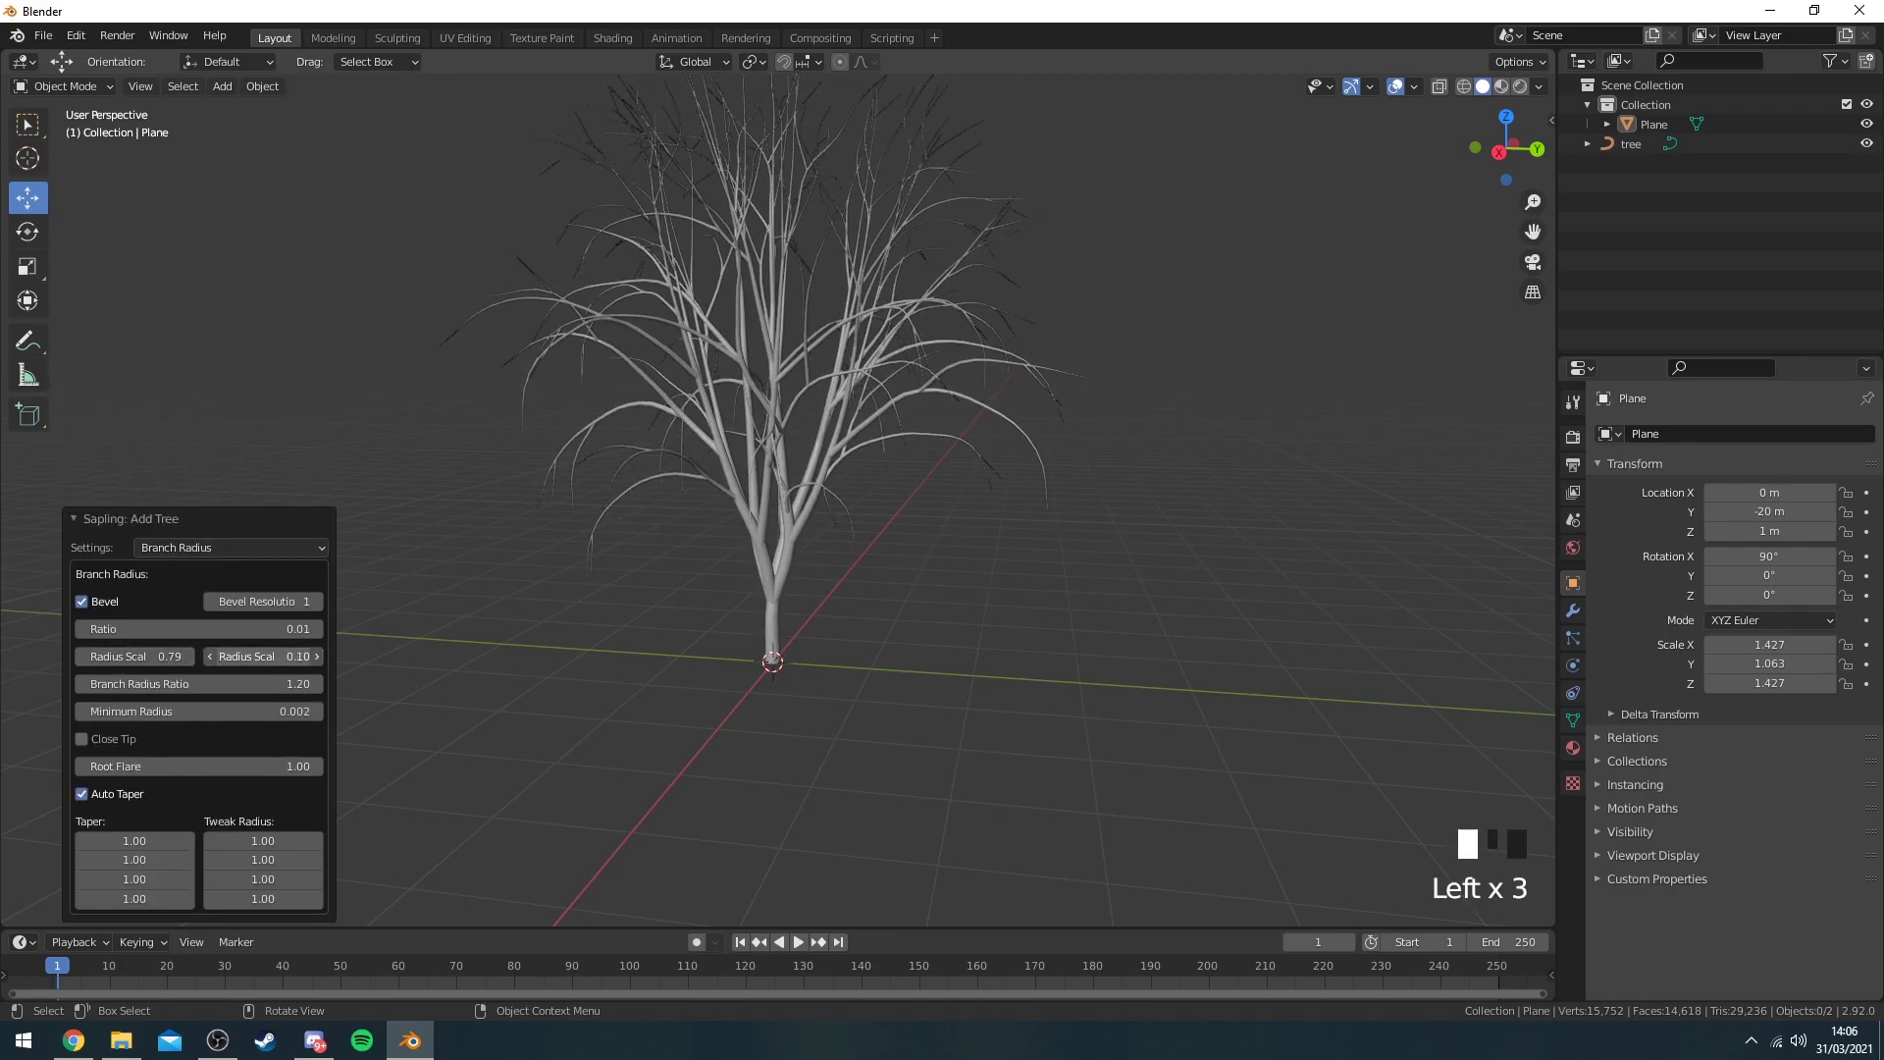
In the Branch Splitting settings, reduce the second-level Branches to 9 and the third-level Branches to 5.
left_click(181, 549)
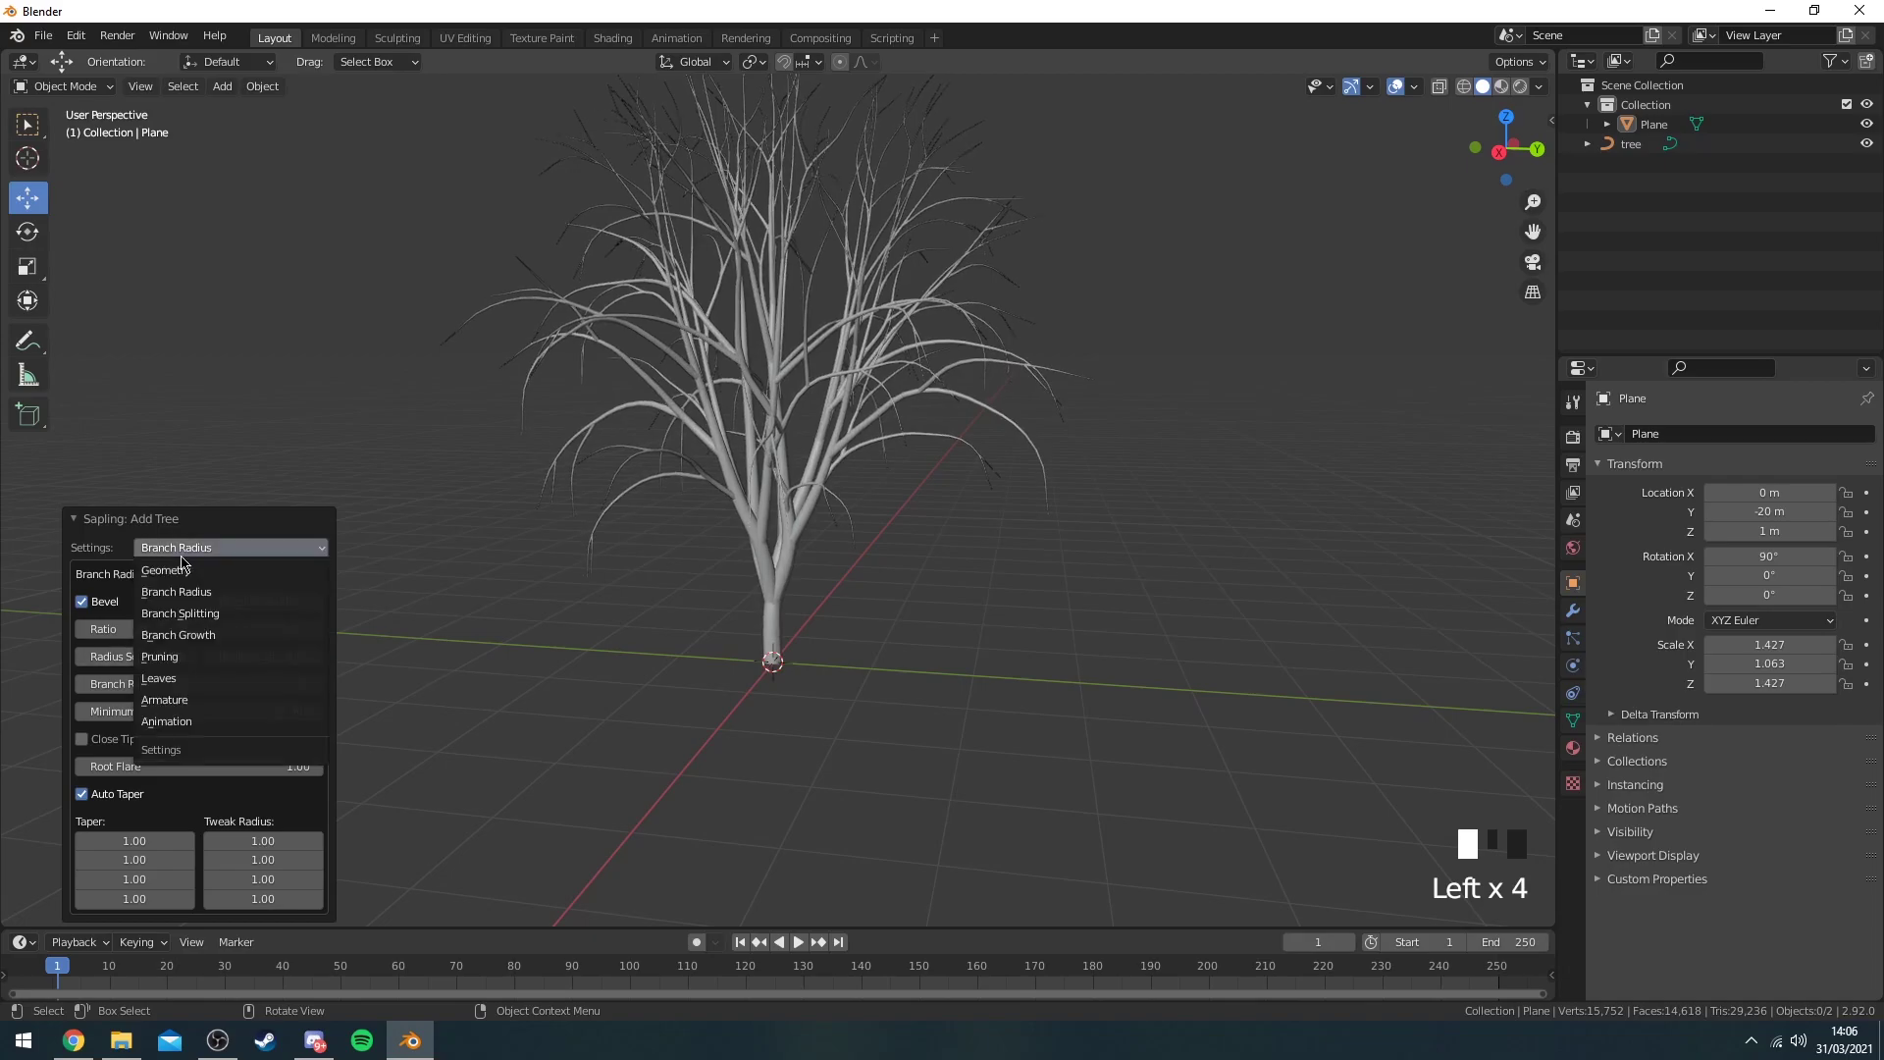
left_click(196, 615)
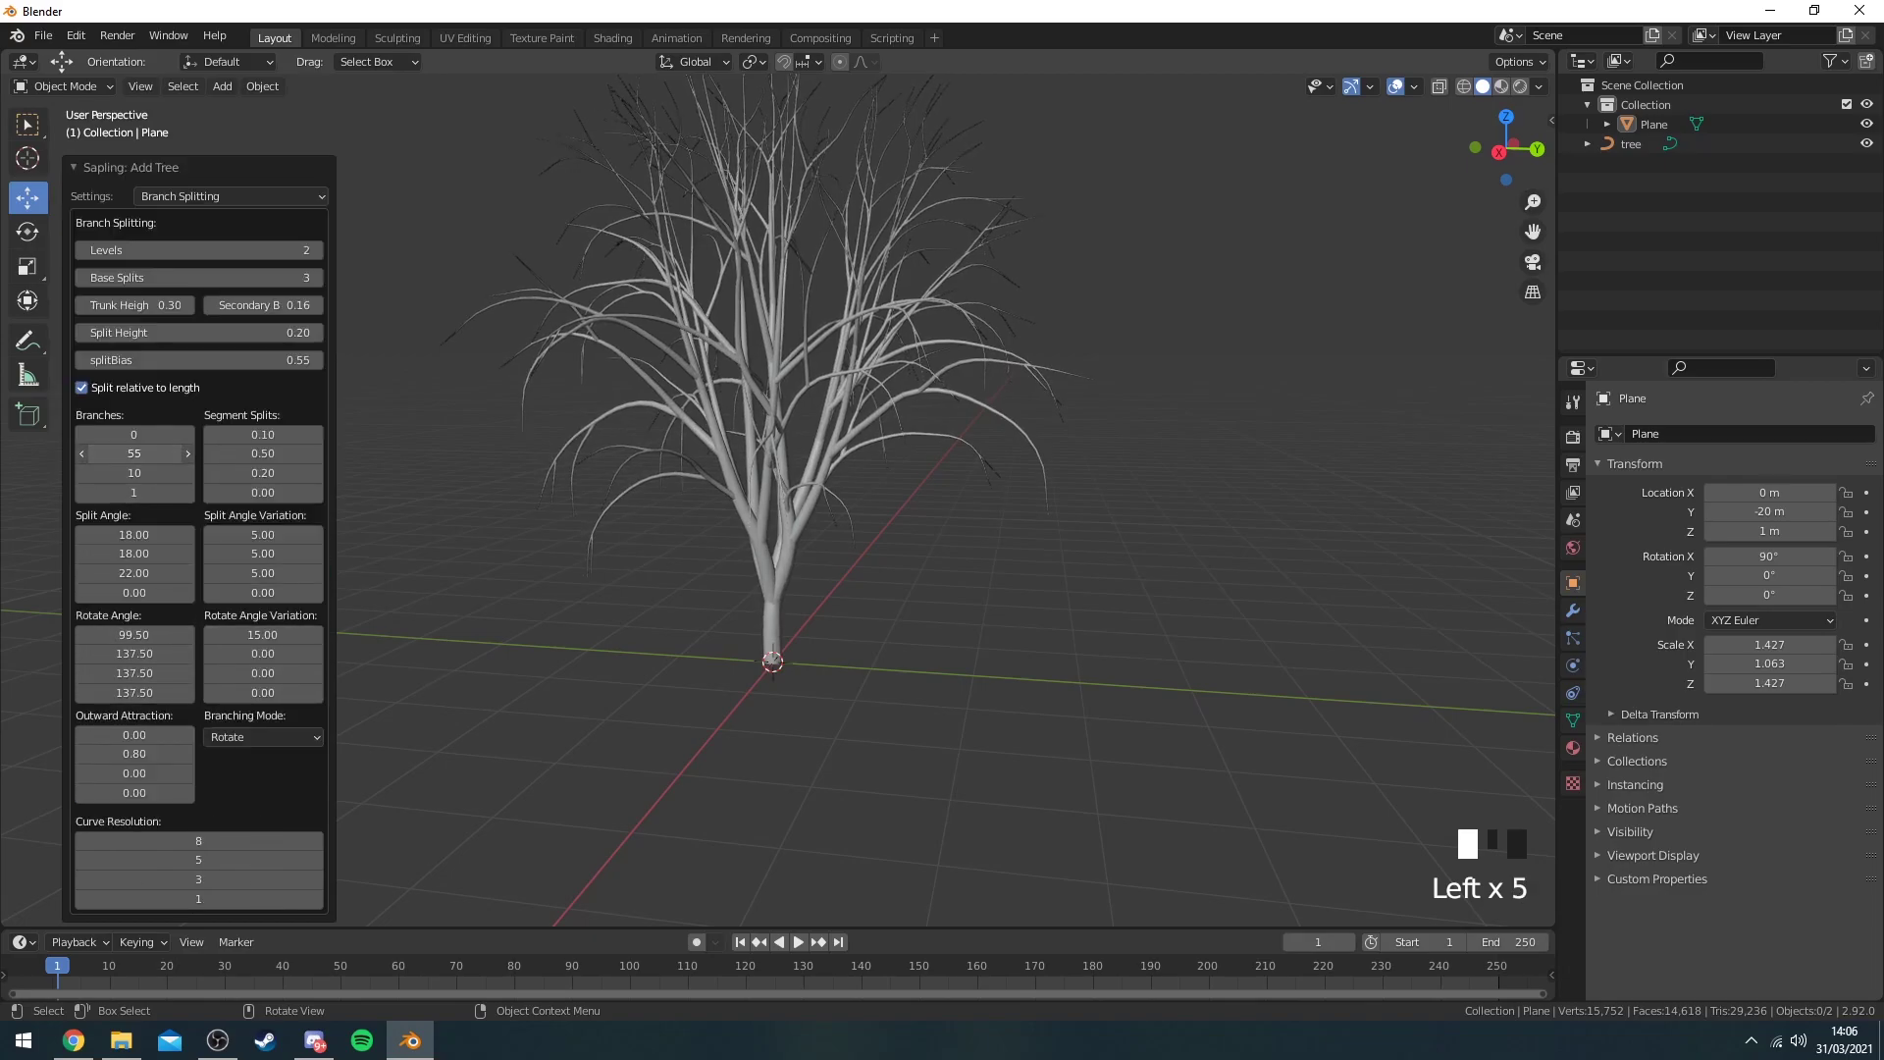
left_click_drag(137, 453, 55, 452)
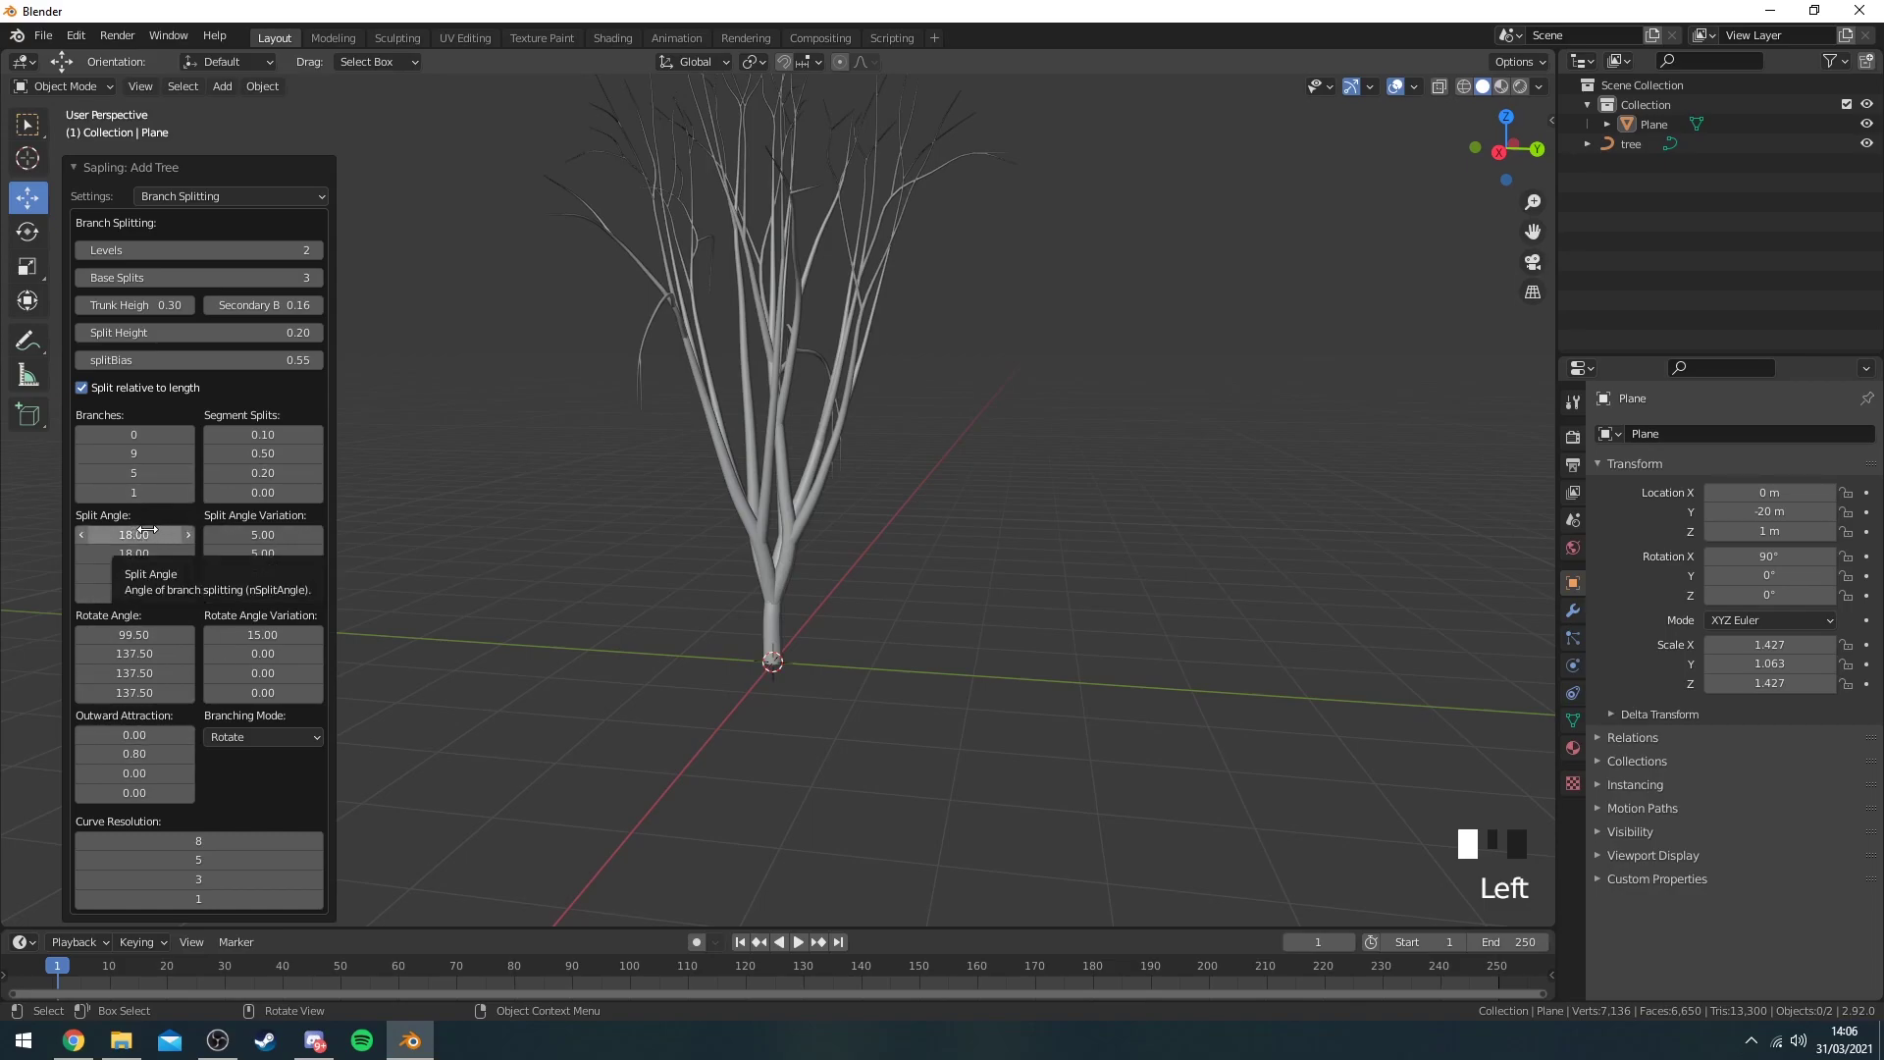
middle_click_drag(383, 393, 438, 468, "shift")
Slightly increase the first Length value in the tree's Branch Growth settings.
left_click(222, 196)
left_click(201, 313)
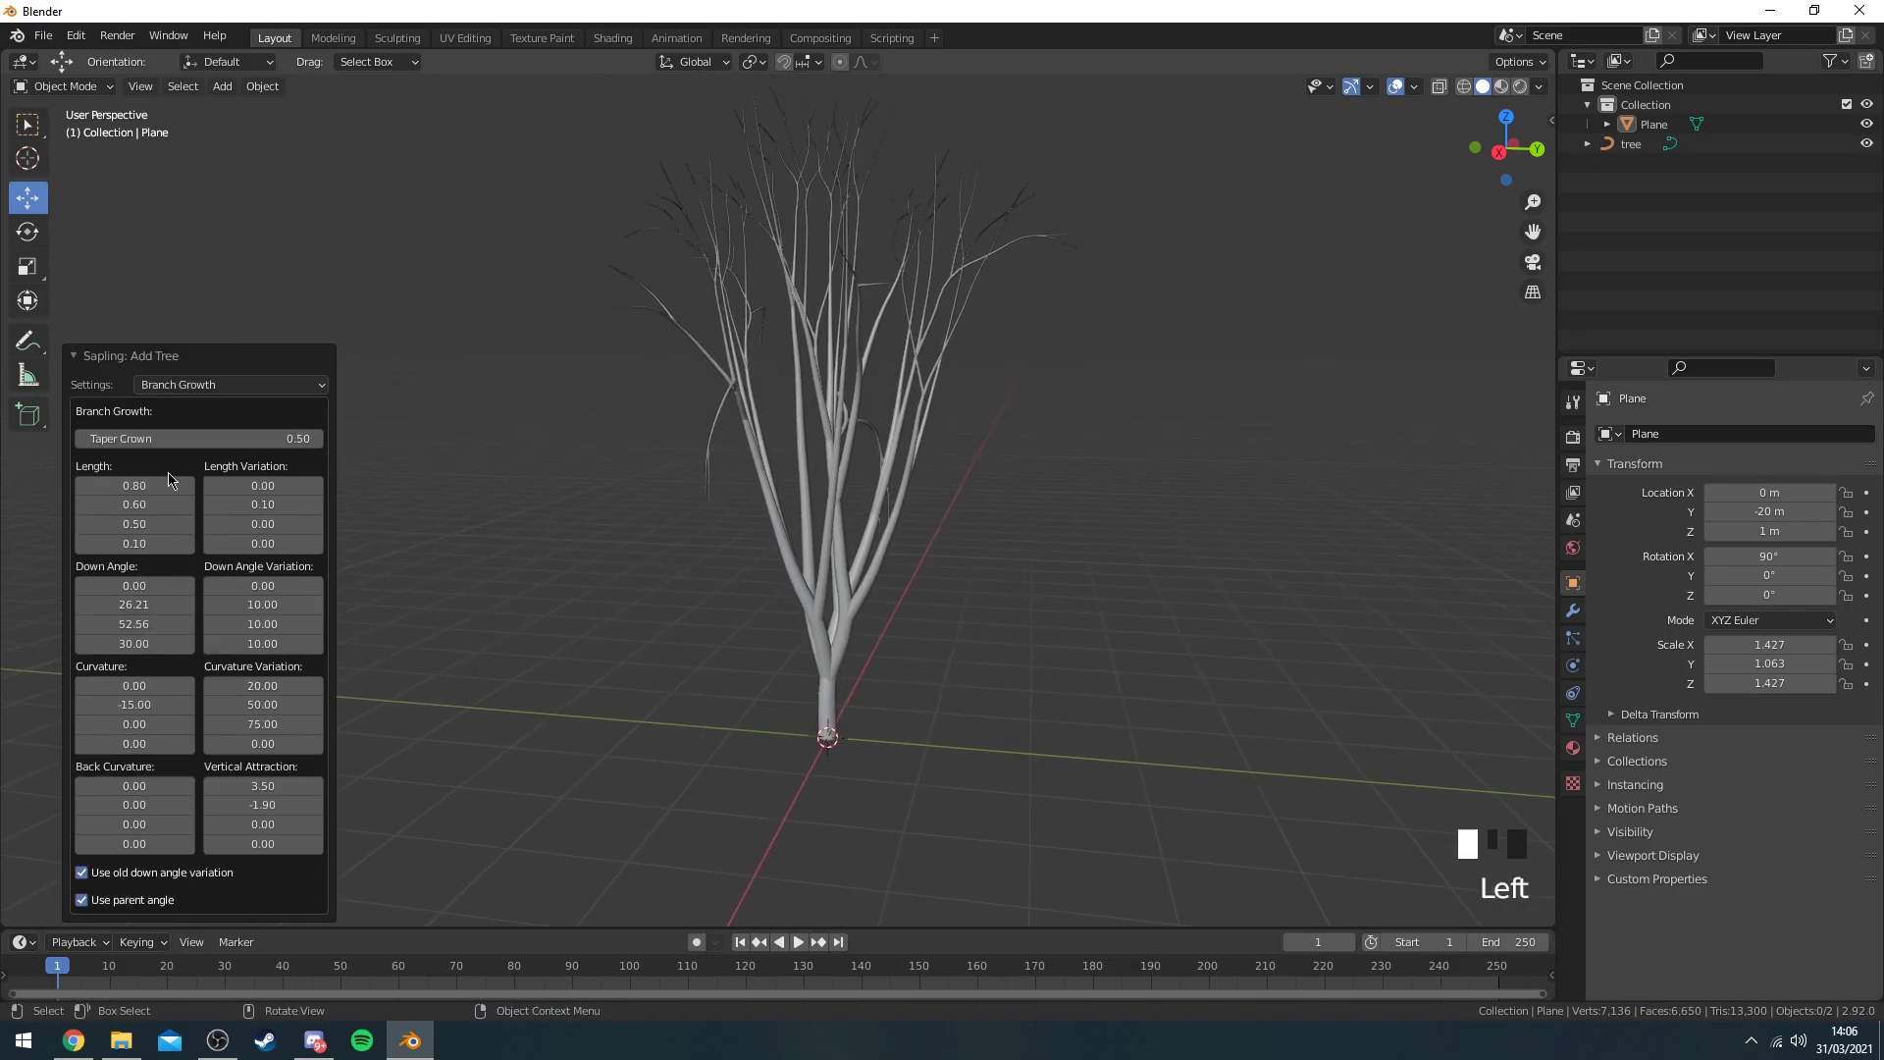
mouse_move(171, 486)
left_mouse_down()
mouse_move(143, 486)
mouse_move(174, 486)
left_mouse_up()
Return to the Branch Splitting settings and set Split Height to 0.26 and splitBias to -0.02.
left_click(230, 383)
left_click(231, 362)
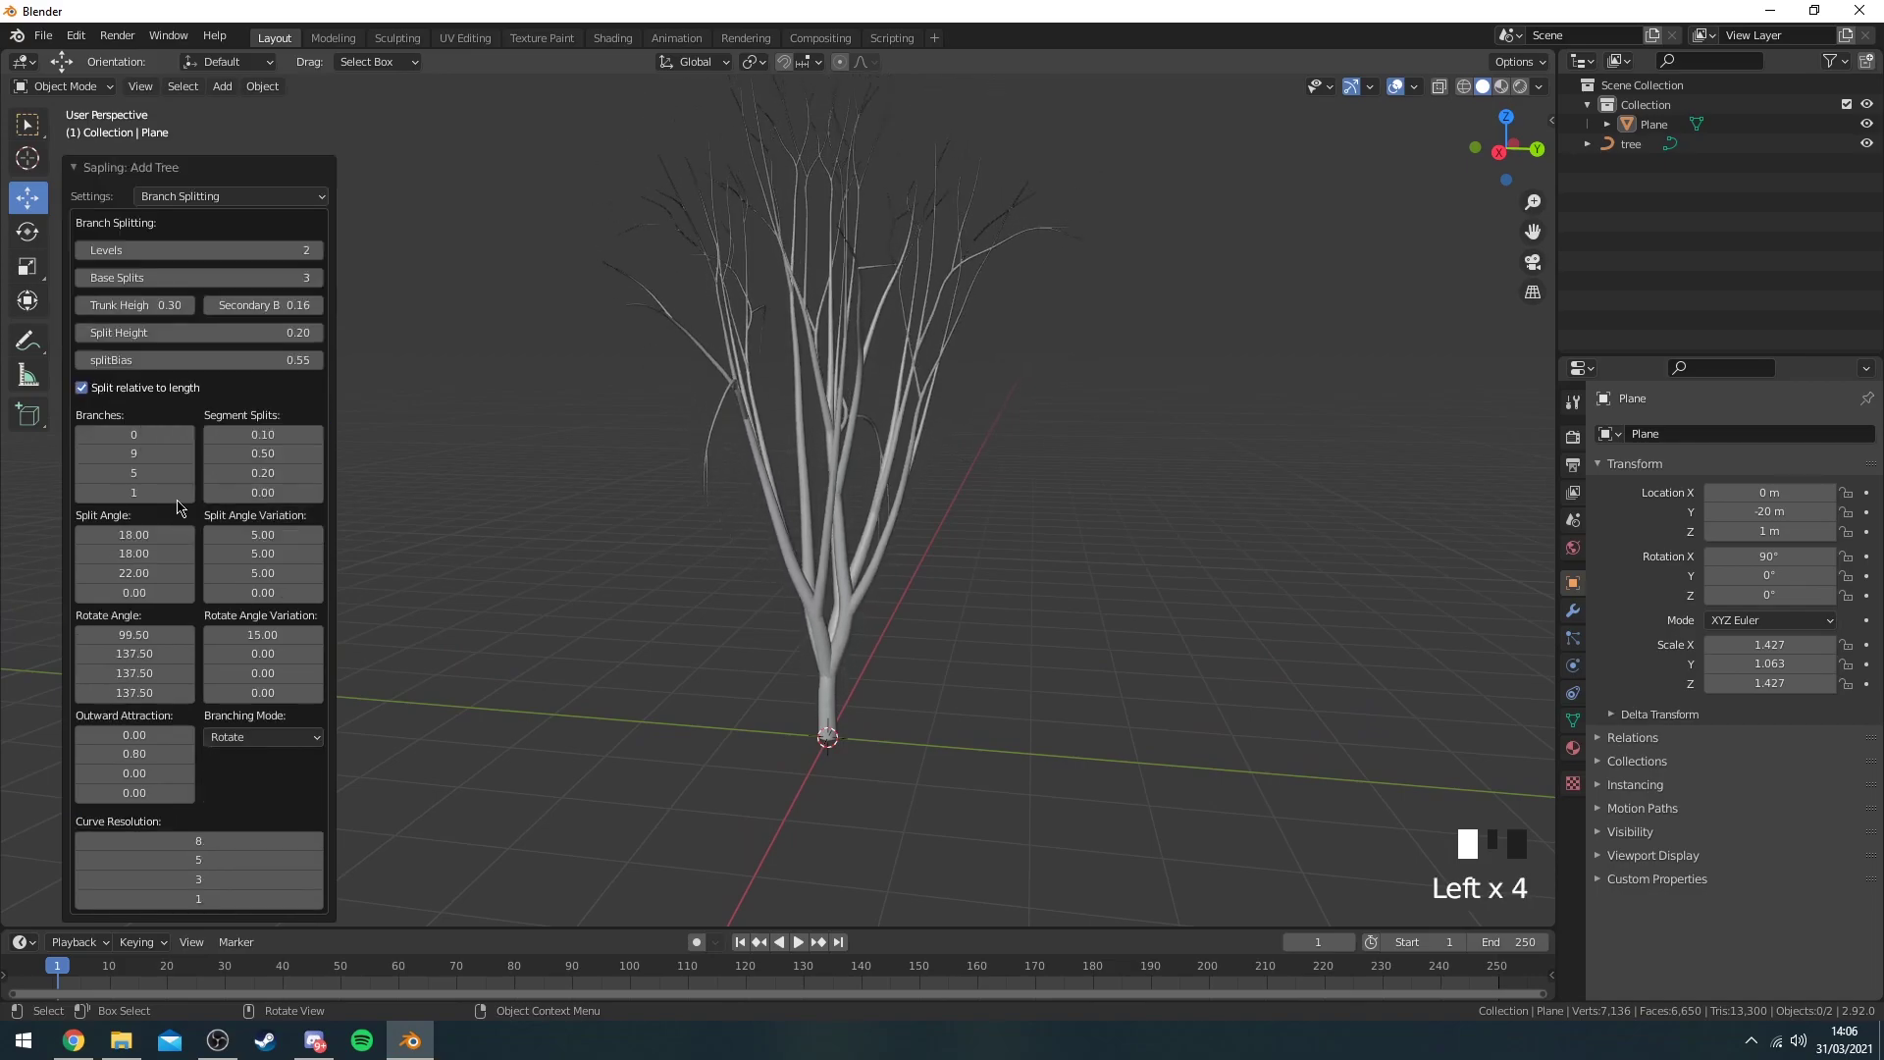
mouse_move(200, 334)
left_mouse_down()
mouse_move(236, 334)
mouse_move(206, 334)
left_mouse_up()
left_click_drag(201, 359, 144, 359)
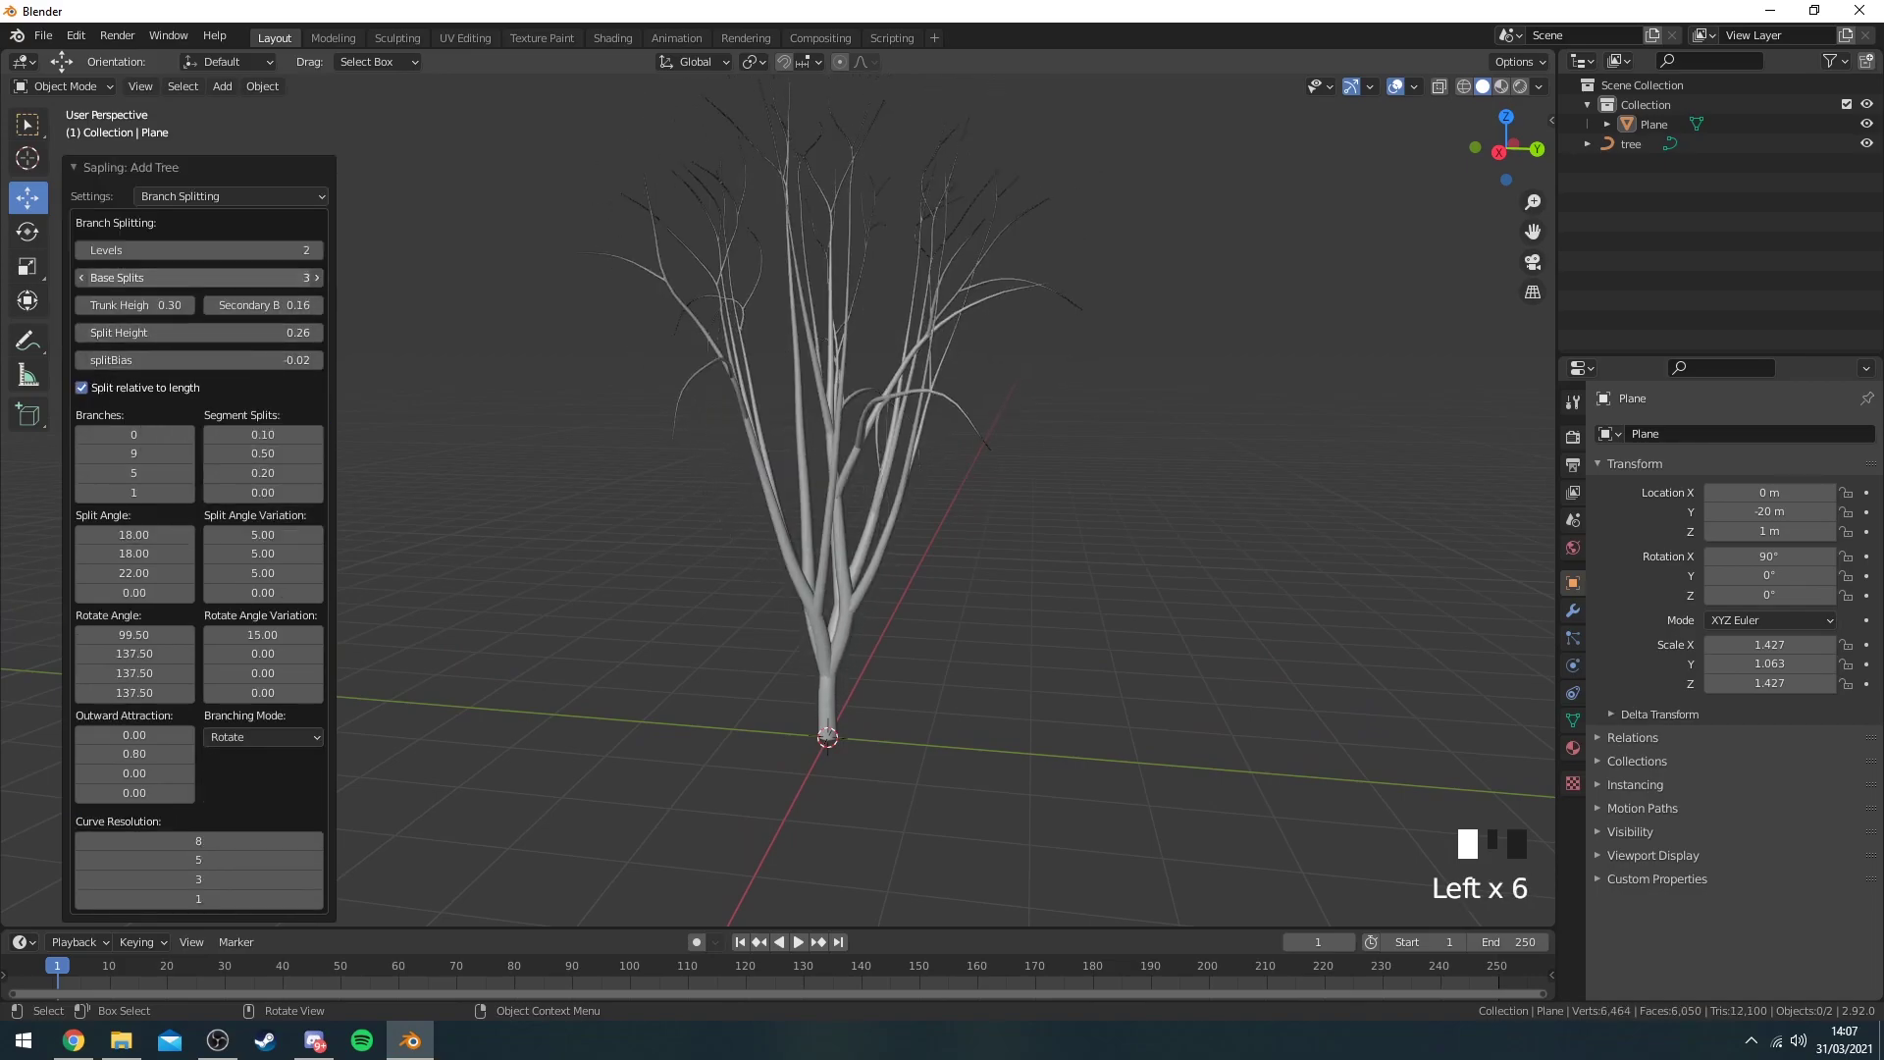
Reduce the tree's Base Splits to 0, keeping Levels at 2.
left_click_drag(200, 278, 167, 251)
left_click_drag(167, 250, 200, 250)
mouse_move(1041, 500)
middle_mouse_down()
mouse_move(892, 512)
mouse_move(1039, 566)
mouse_move(1038, 534)
middle_mouse_up()
scroll(1039, 534, "down", 2)
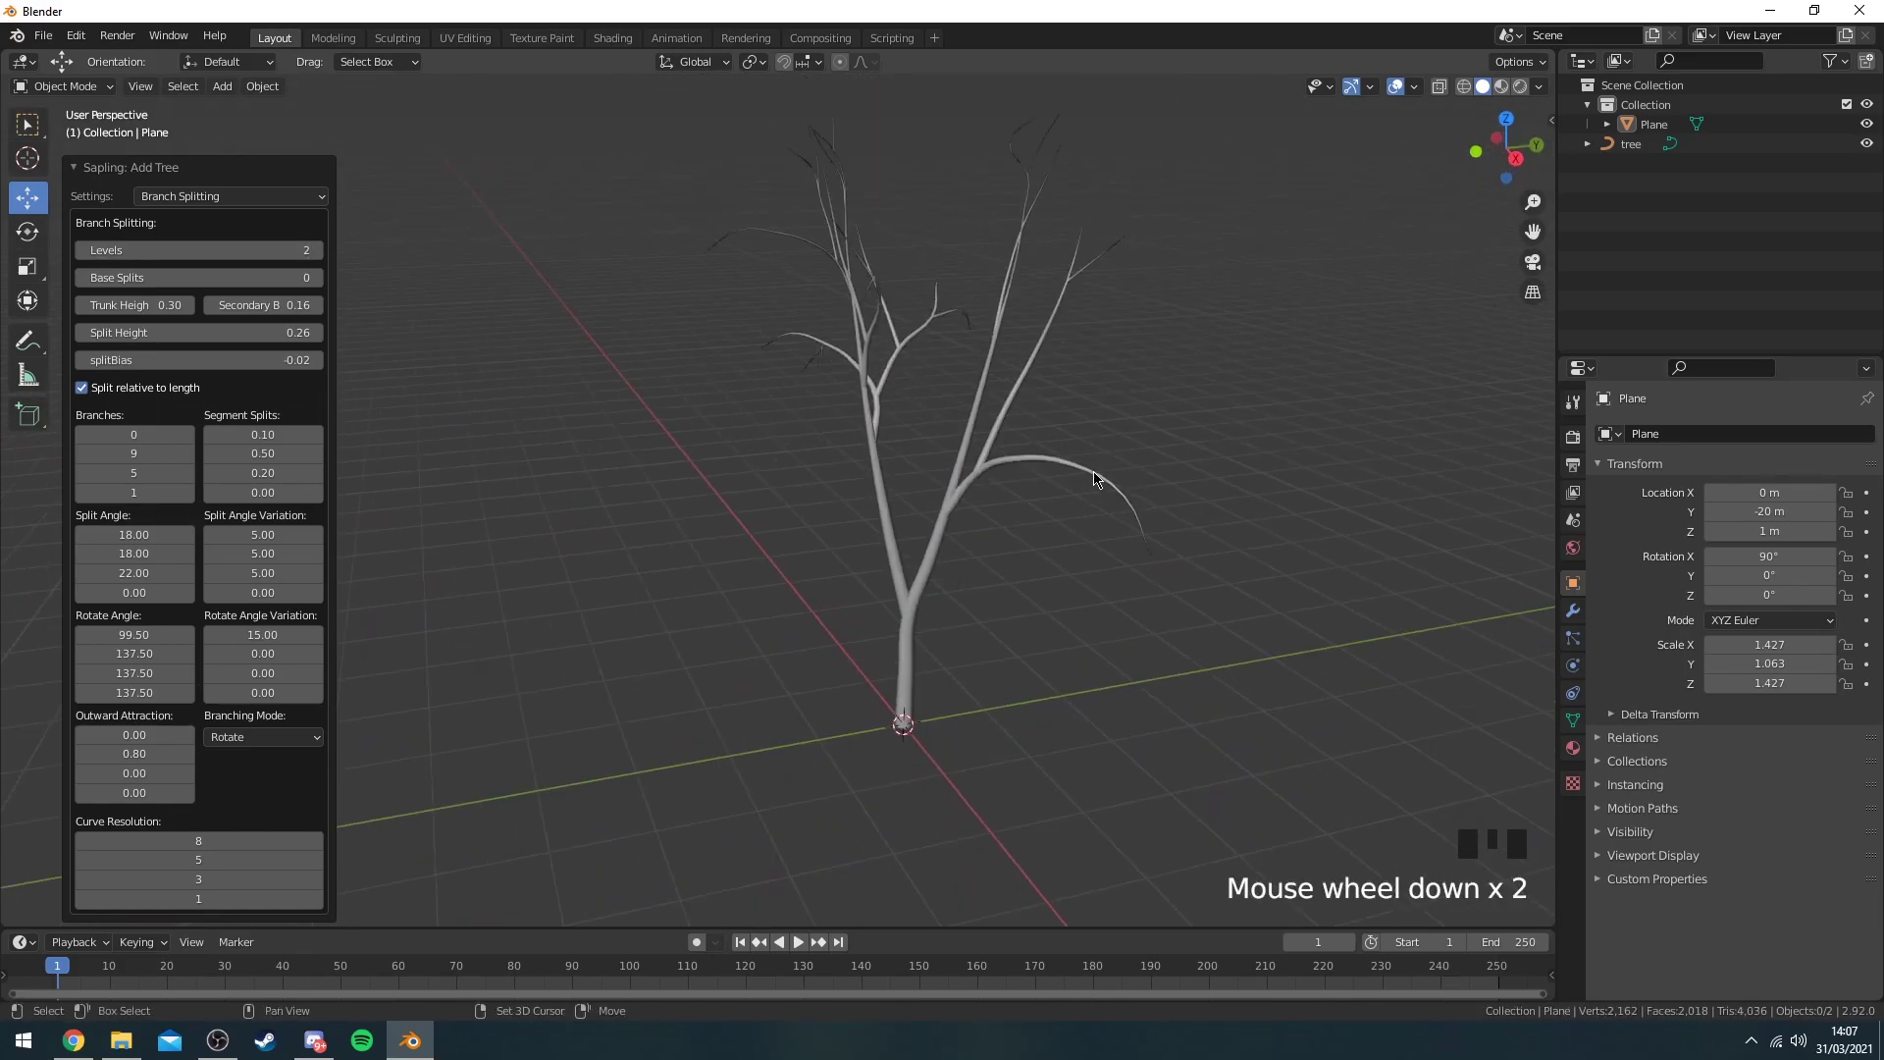
scroll(900, 471, "up", 2)
In the tree curve's Edit Mode, select the outermost control points at the thin branch tips and delete their vertices.
key("Tab")
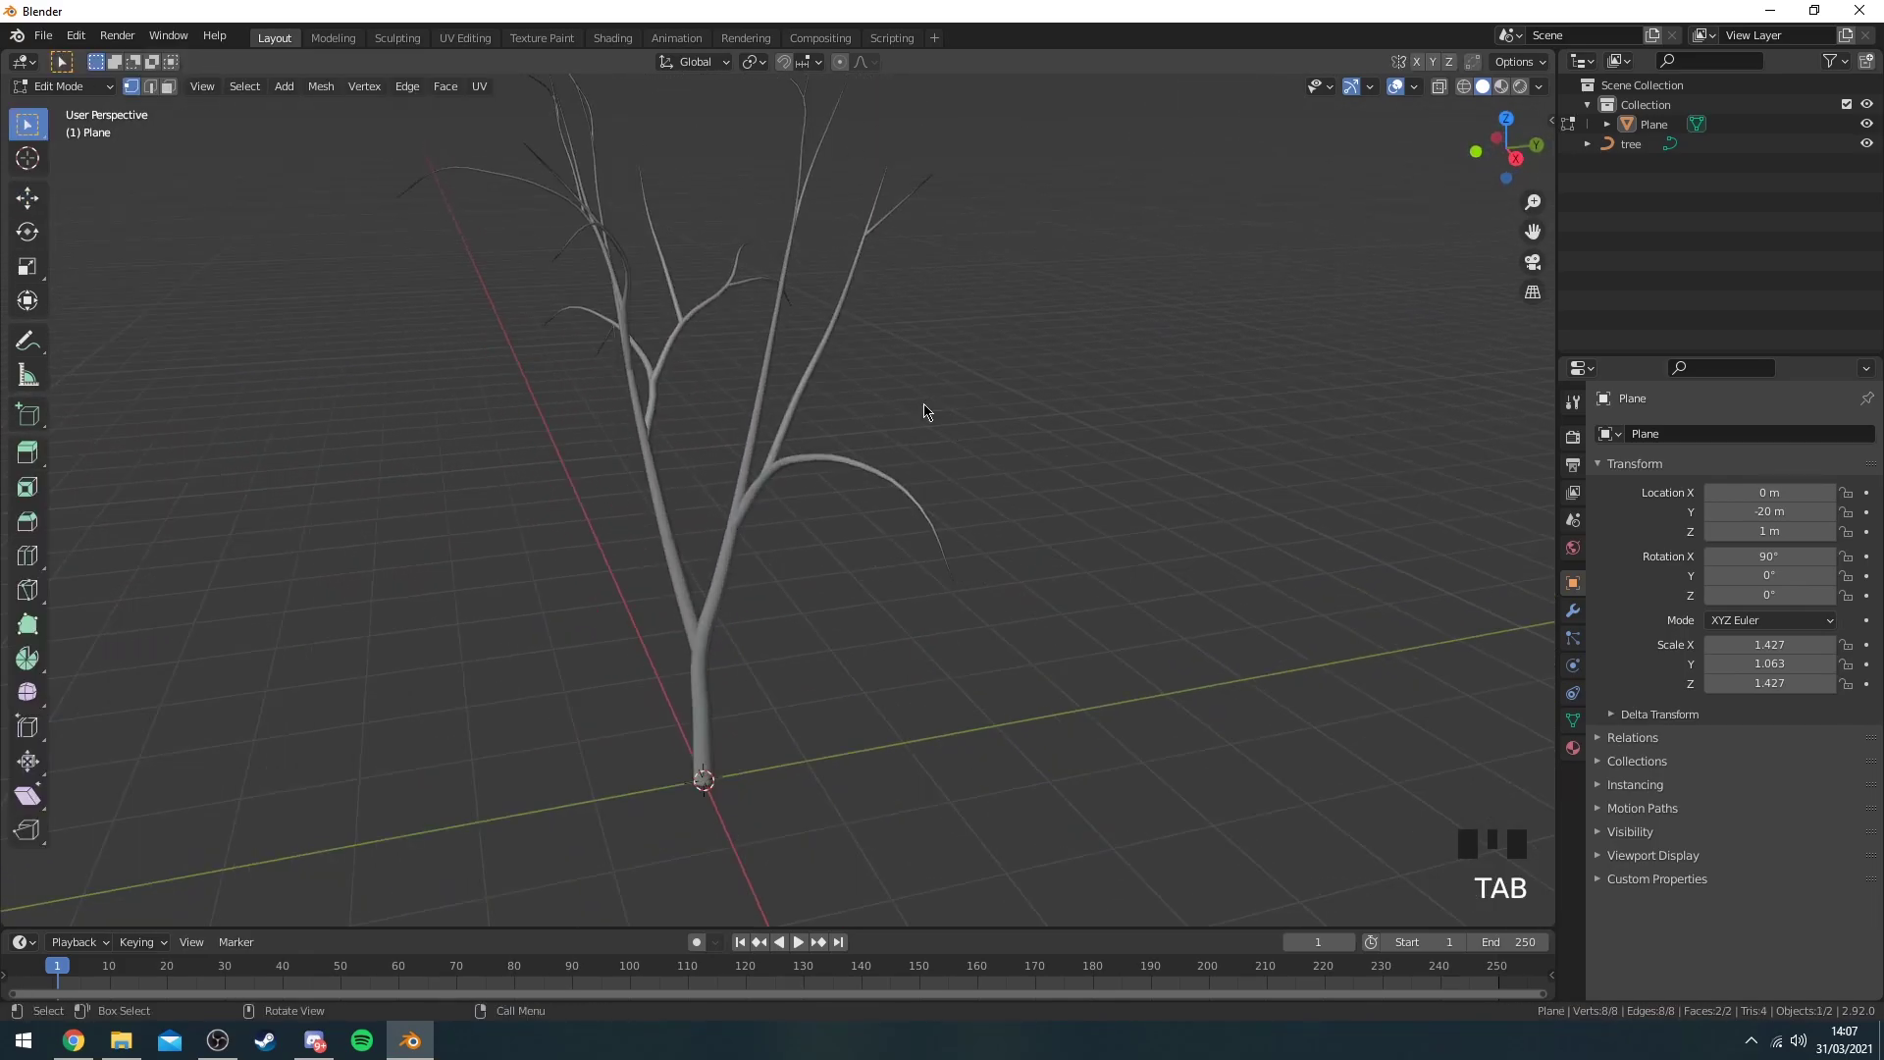
key("Tab")
middle_click_drag(924, 410, 799, 475)
left_click(701, 449)
key("Tab")
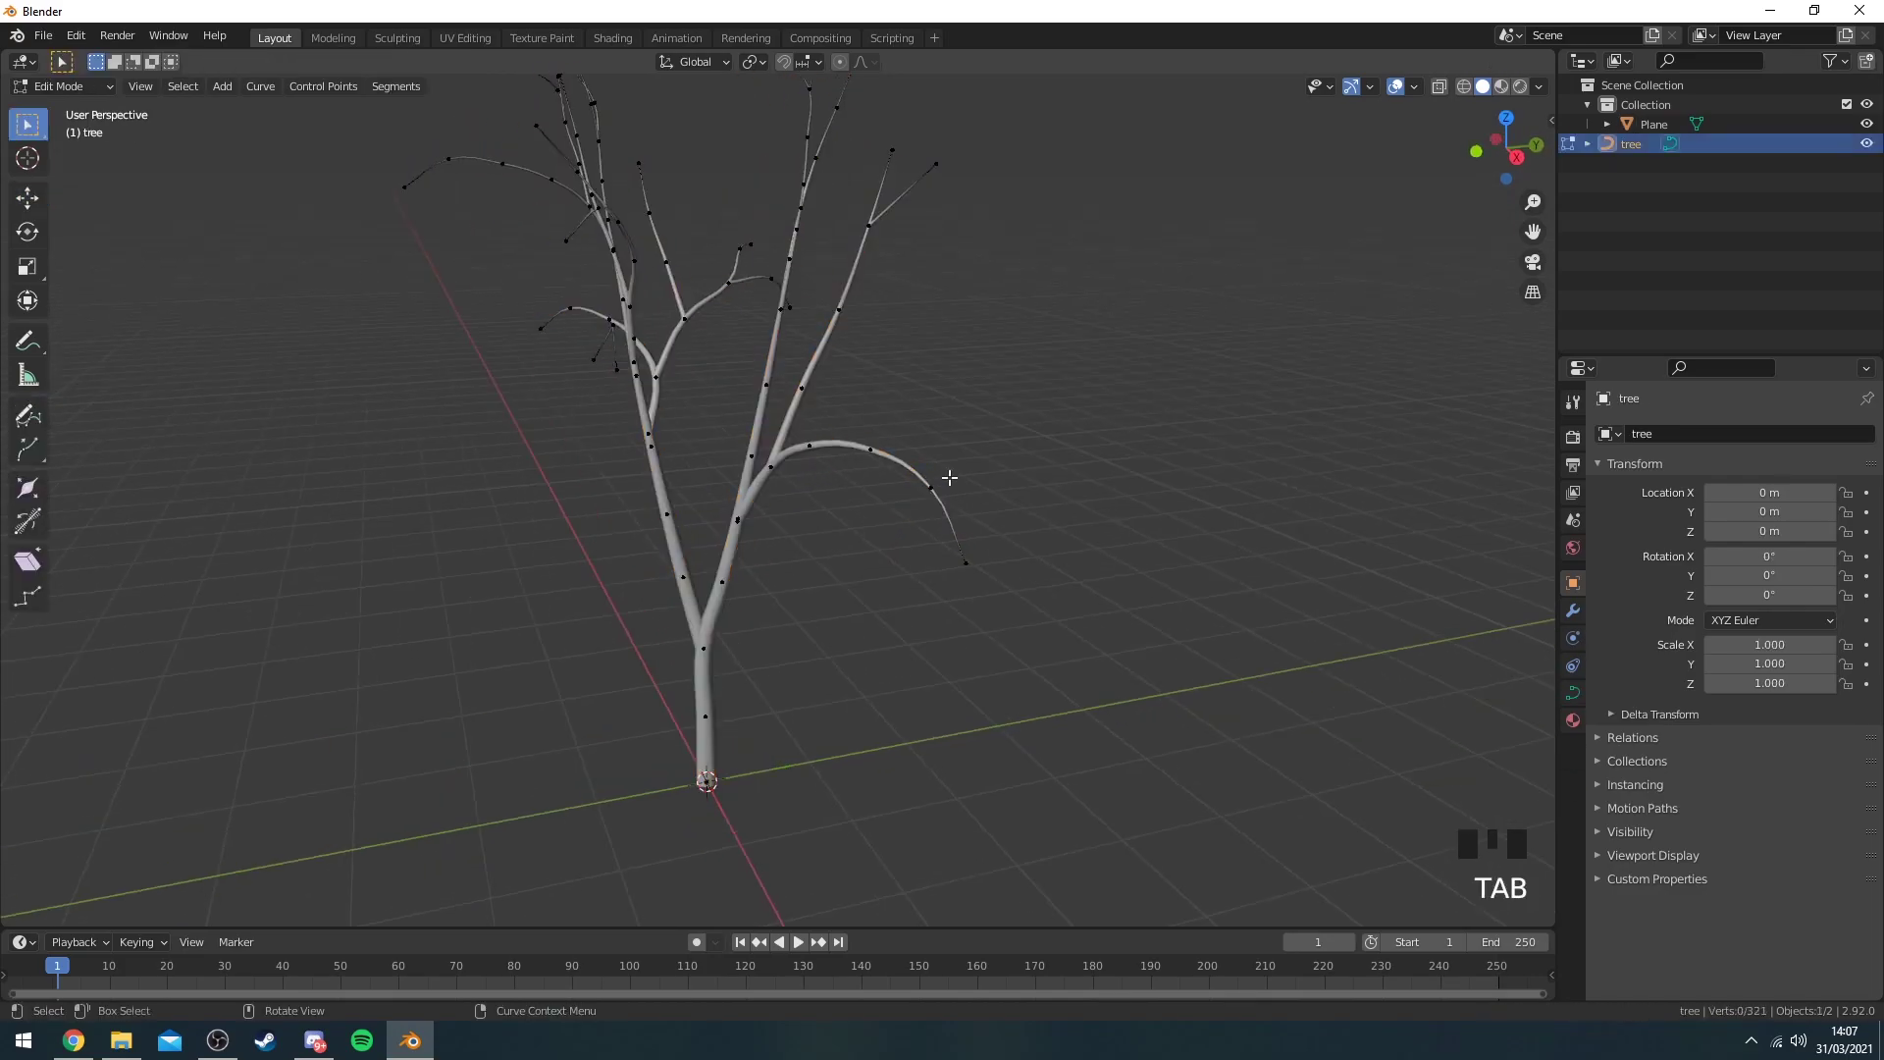
left_click_drag(1041, 467, 895, 610)
middle_click_drag(766, 471, 478, 382)
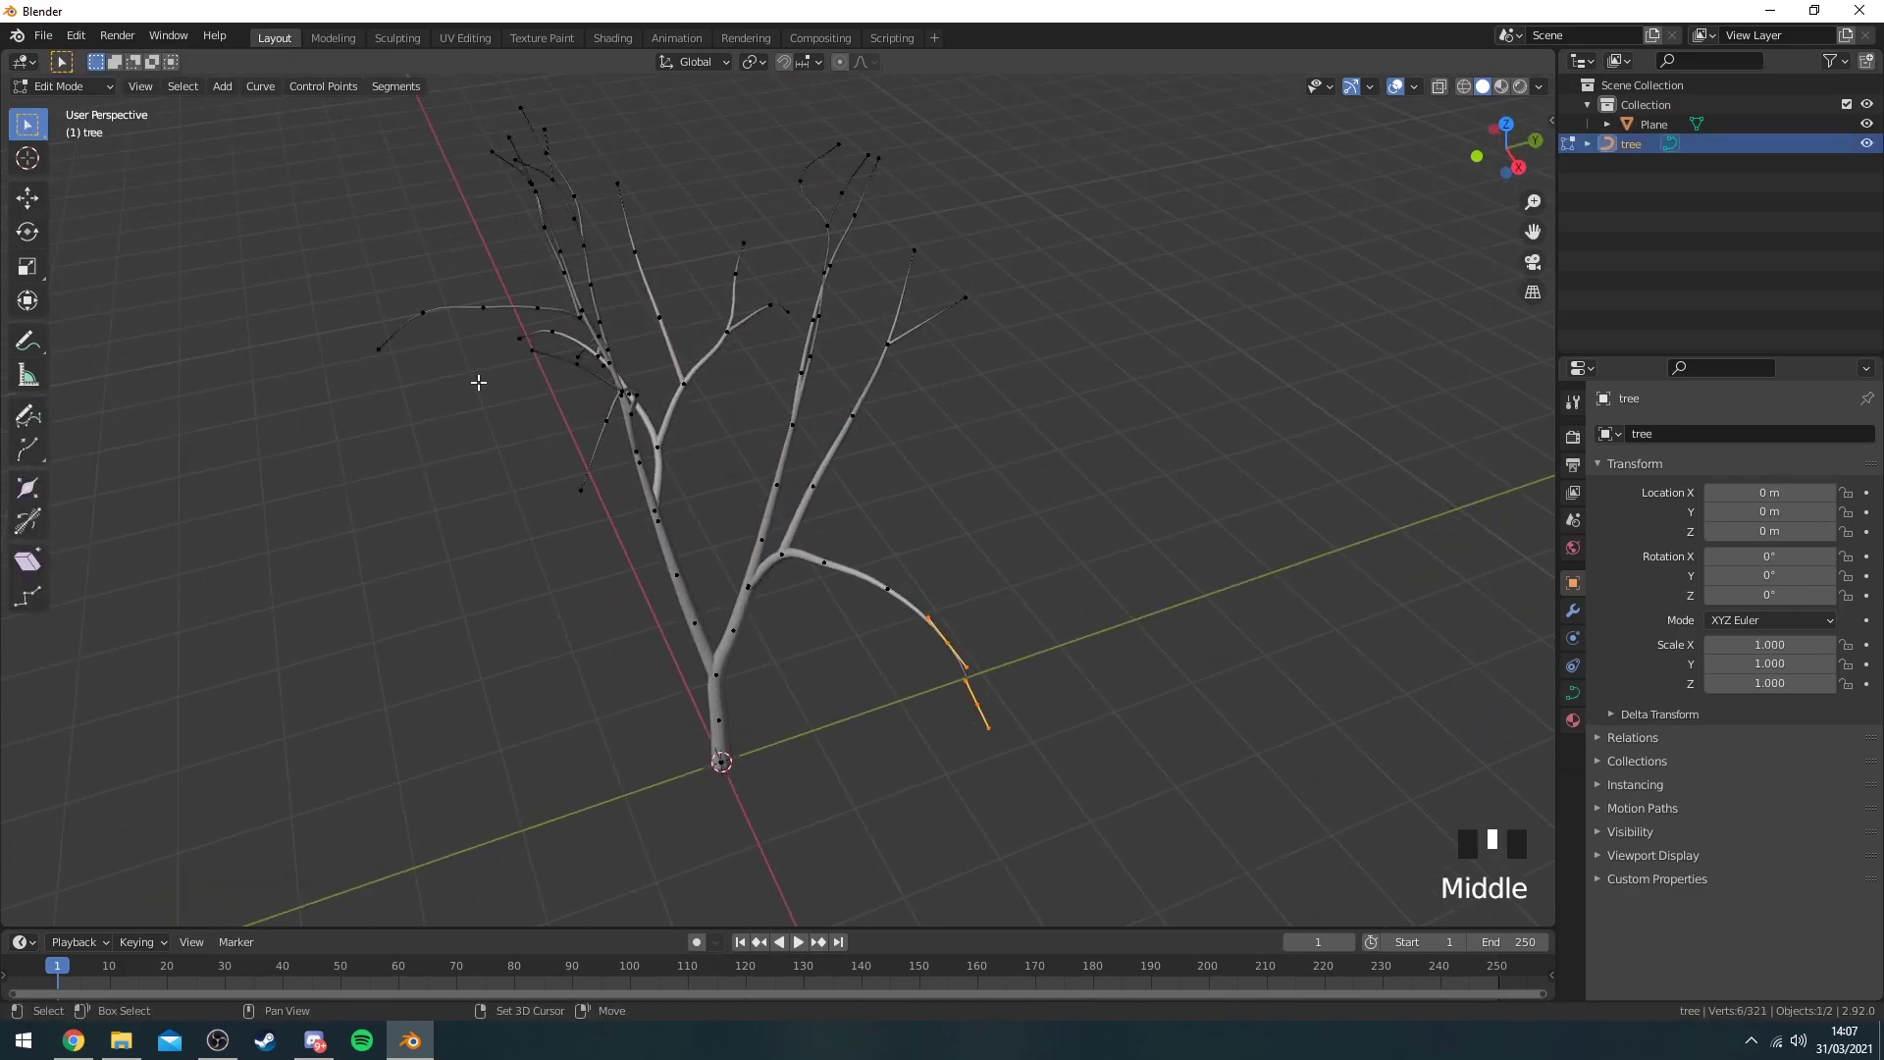
left_click(438, 291, "shift")
middle_click_drag(438, 291, 497, 441)
left_click(480, 495, "shift")
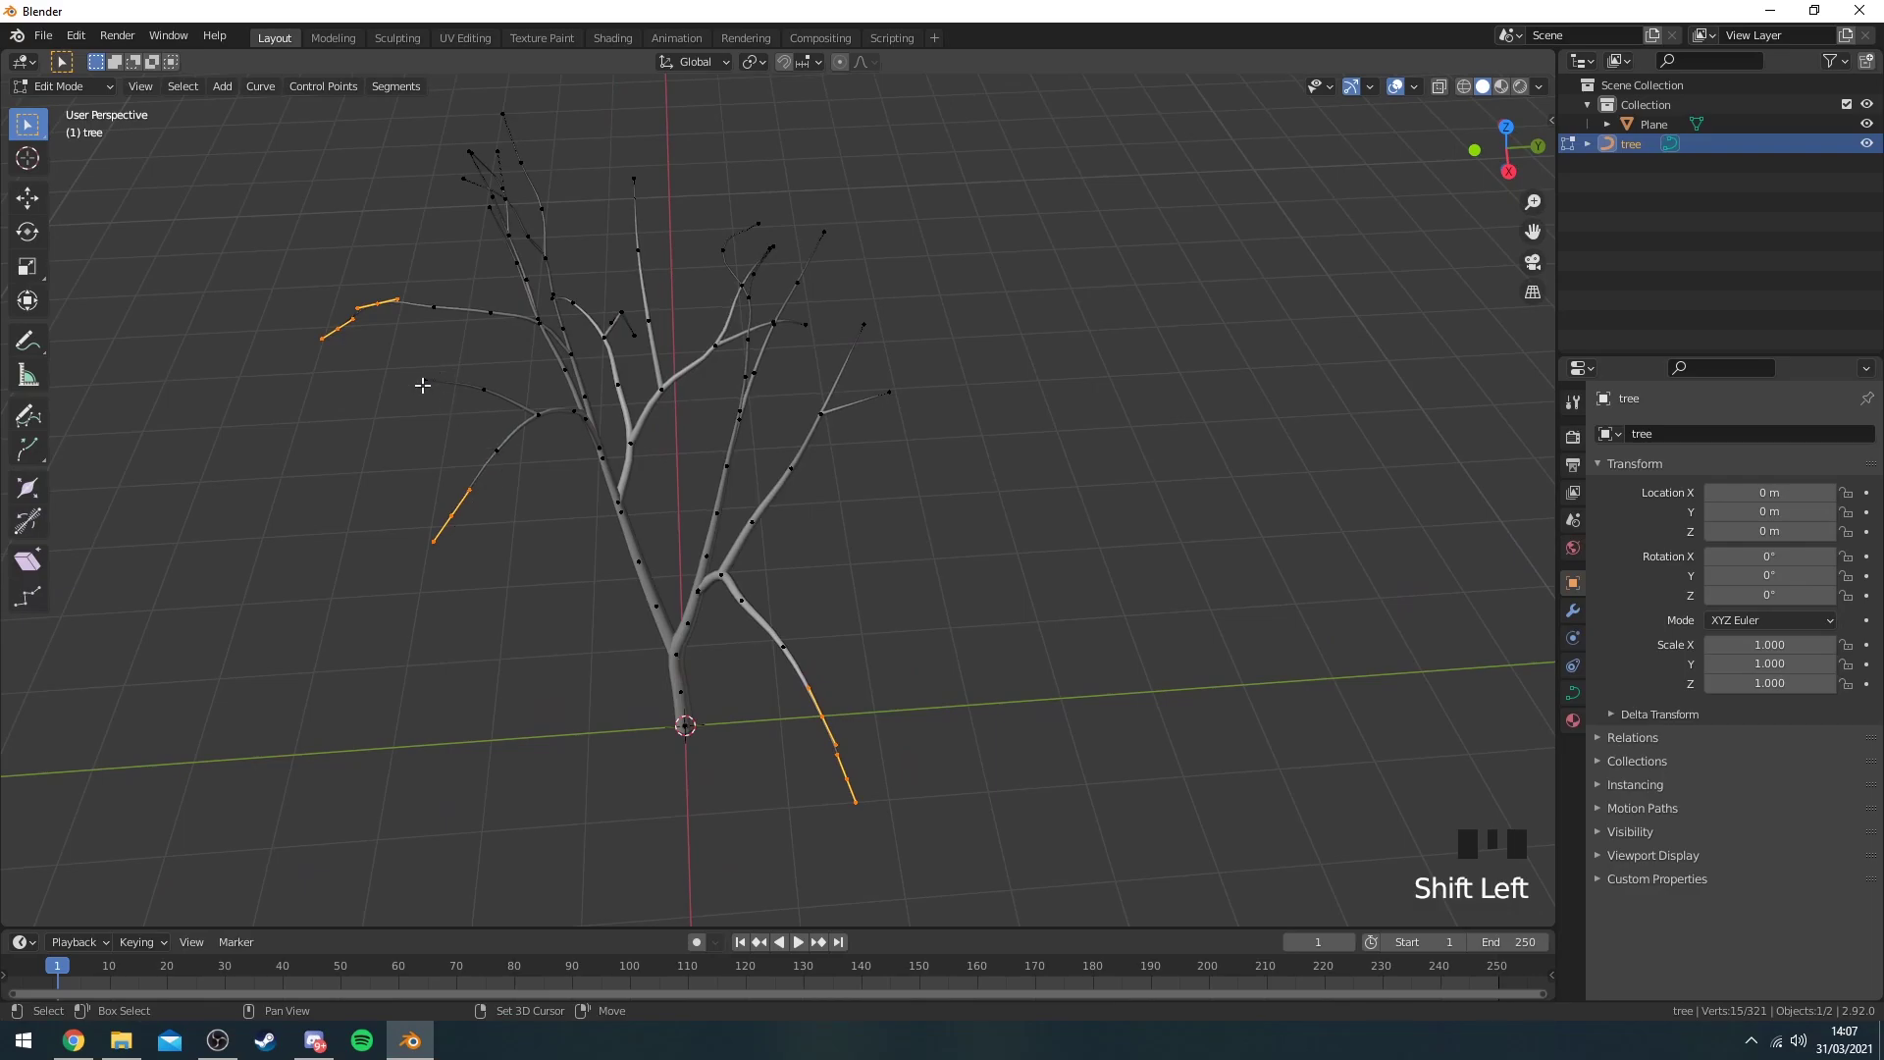
left_click(887, 389, "shift")
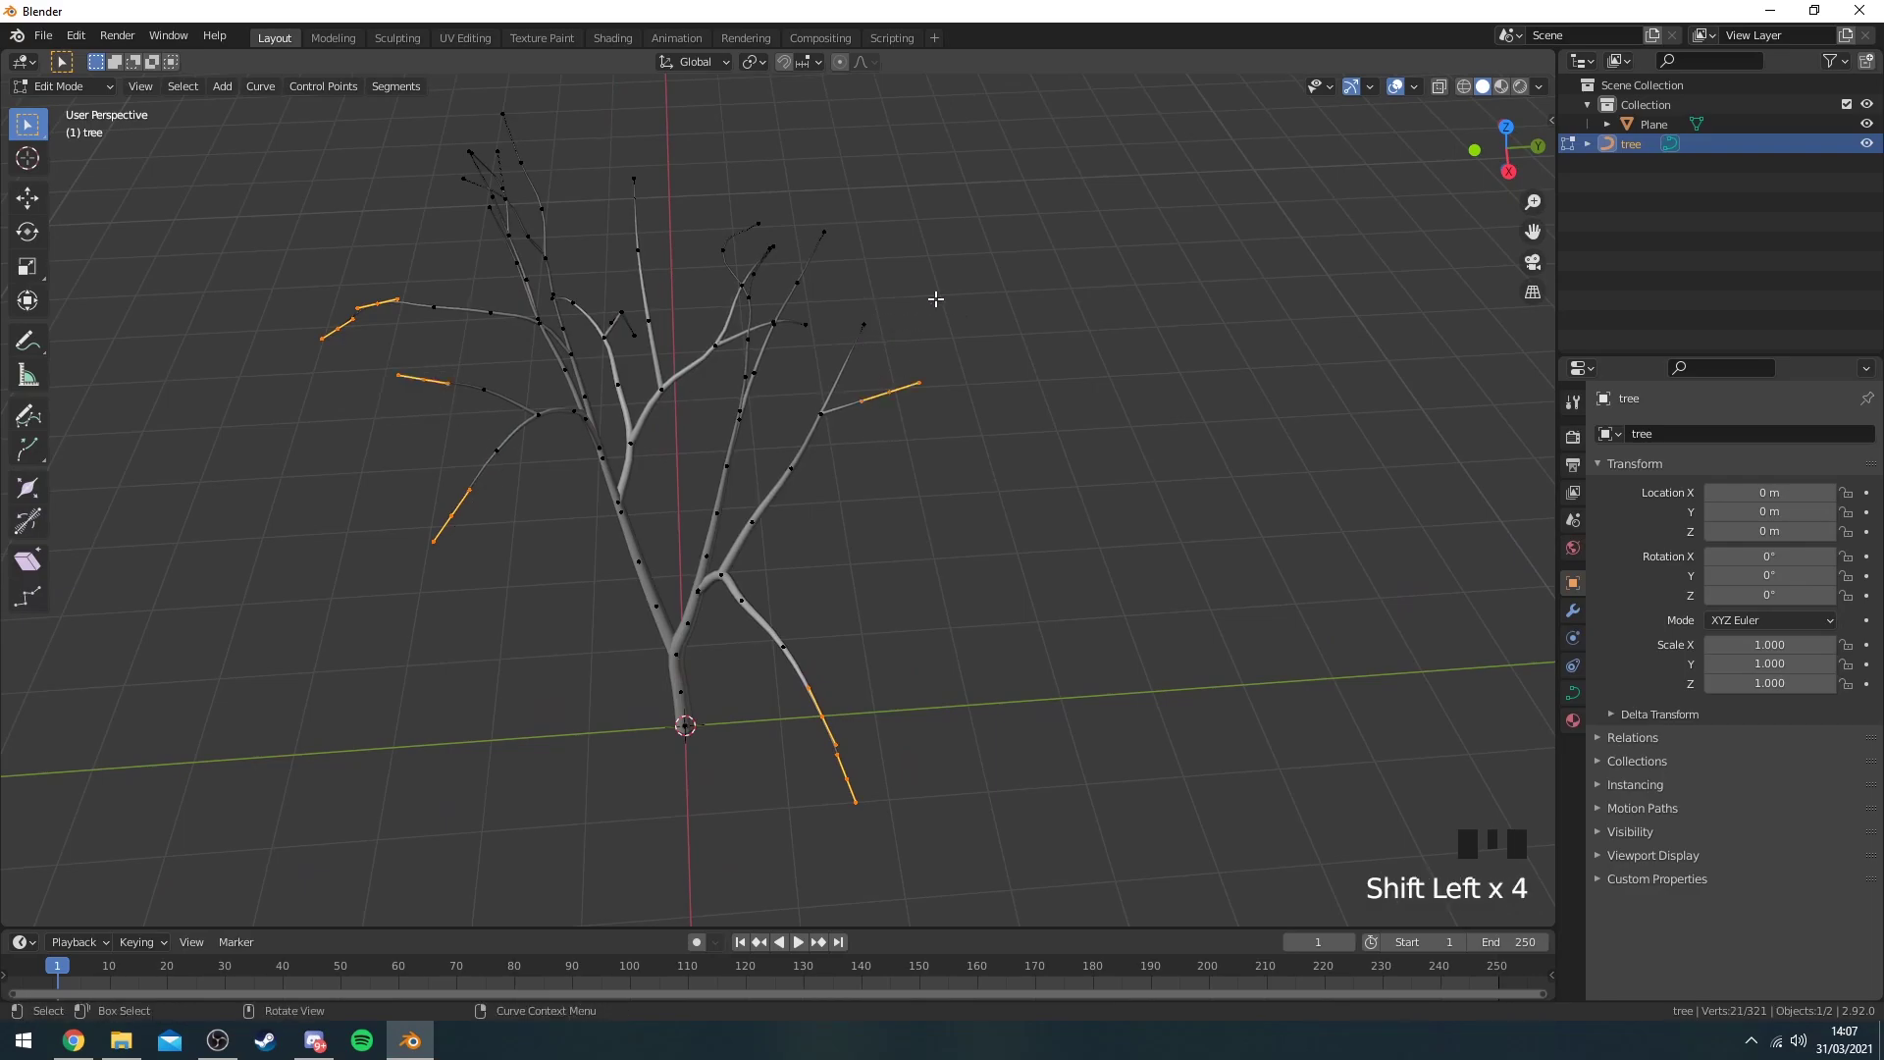
middle_click_drag(935, 299, 770, 327)
left_click_drag(821, 312, 675, 382, "shift")
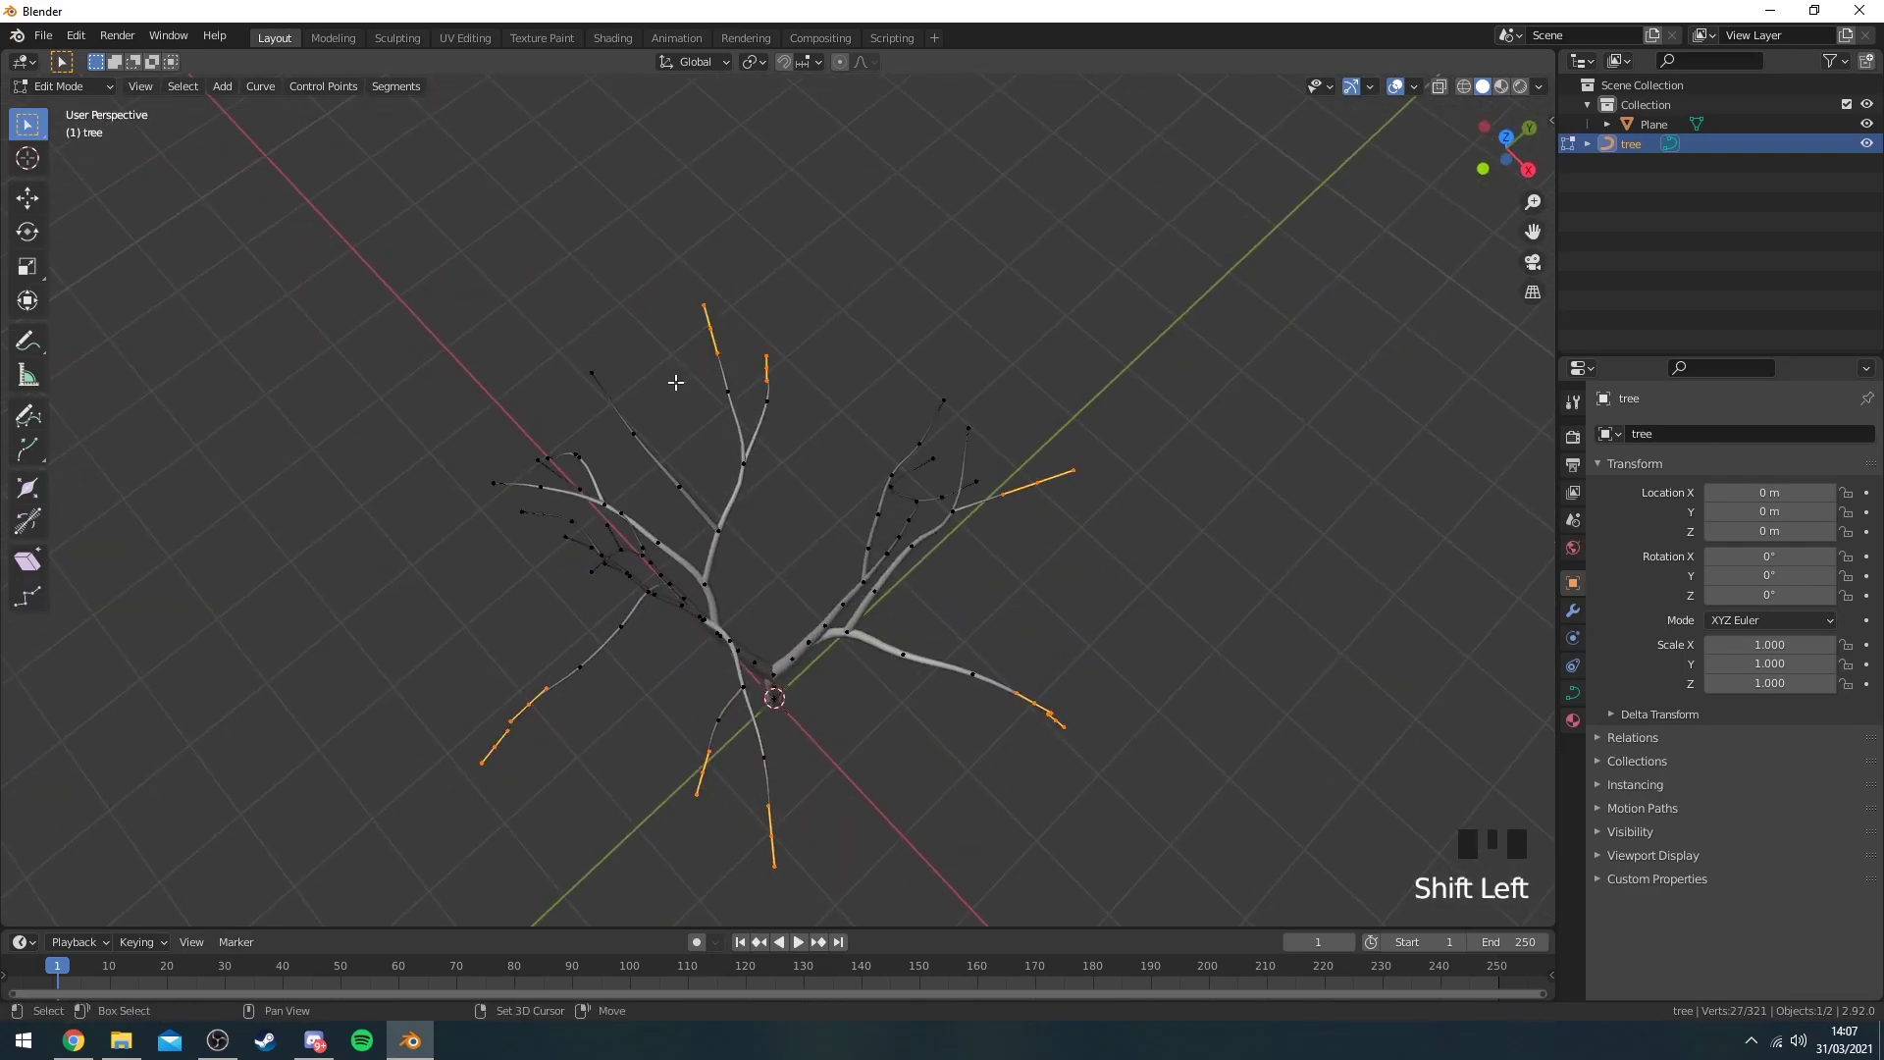
middle_click_drag(675, 381, 603, 507)
left_click_drag(583, 524, 515, 619, "shift")
middle_click_drag(599, 574, 733, 545)
left_click_drag(756, 530, 698, 613, "shift")
middle_click_drag(908, 481, 633, 349)
middle_click_drag(771, 196, 772, 351, "shift")
middle_click_drag(785, 355, 862, 221)
left_click_drag(863, 221, 702, 270, "shift")
middle_click_drag(517, 320, 559, 285)
left_click_drag(560, 286, 486, 340, "shift")
middle_click_drag(444, 352, 502, 340)
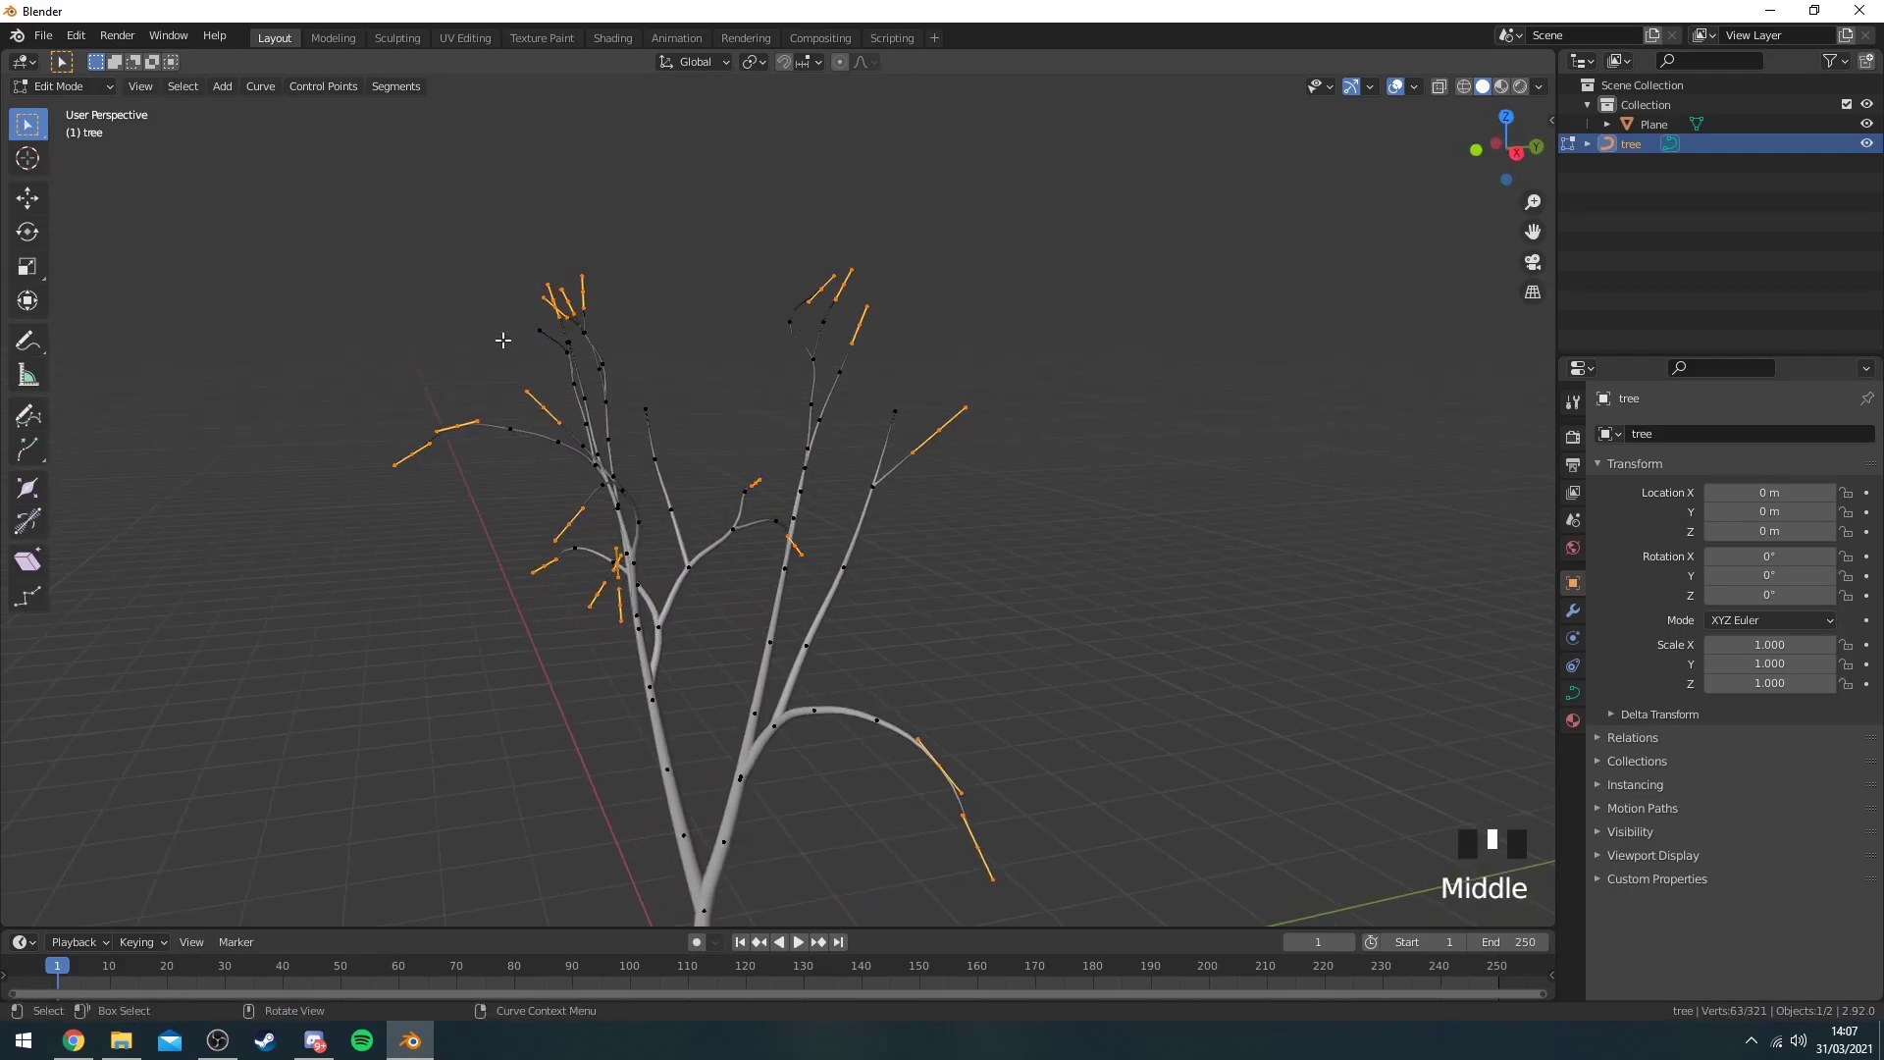
left_click_drag(533, 340, 511, 353, "shift")
key("Delete")
left_click(592, 374)
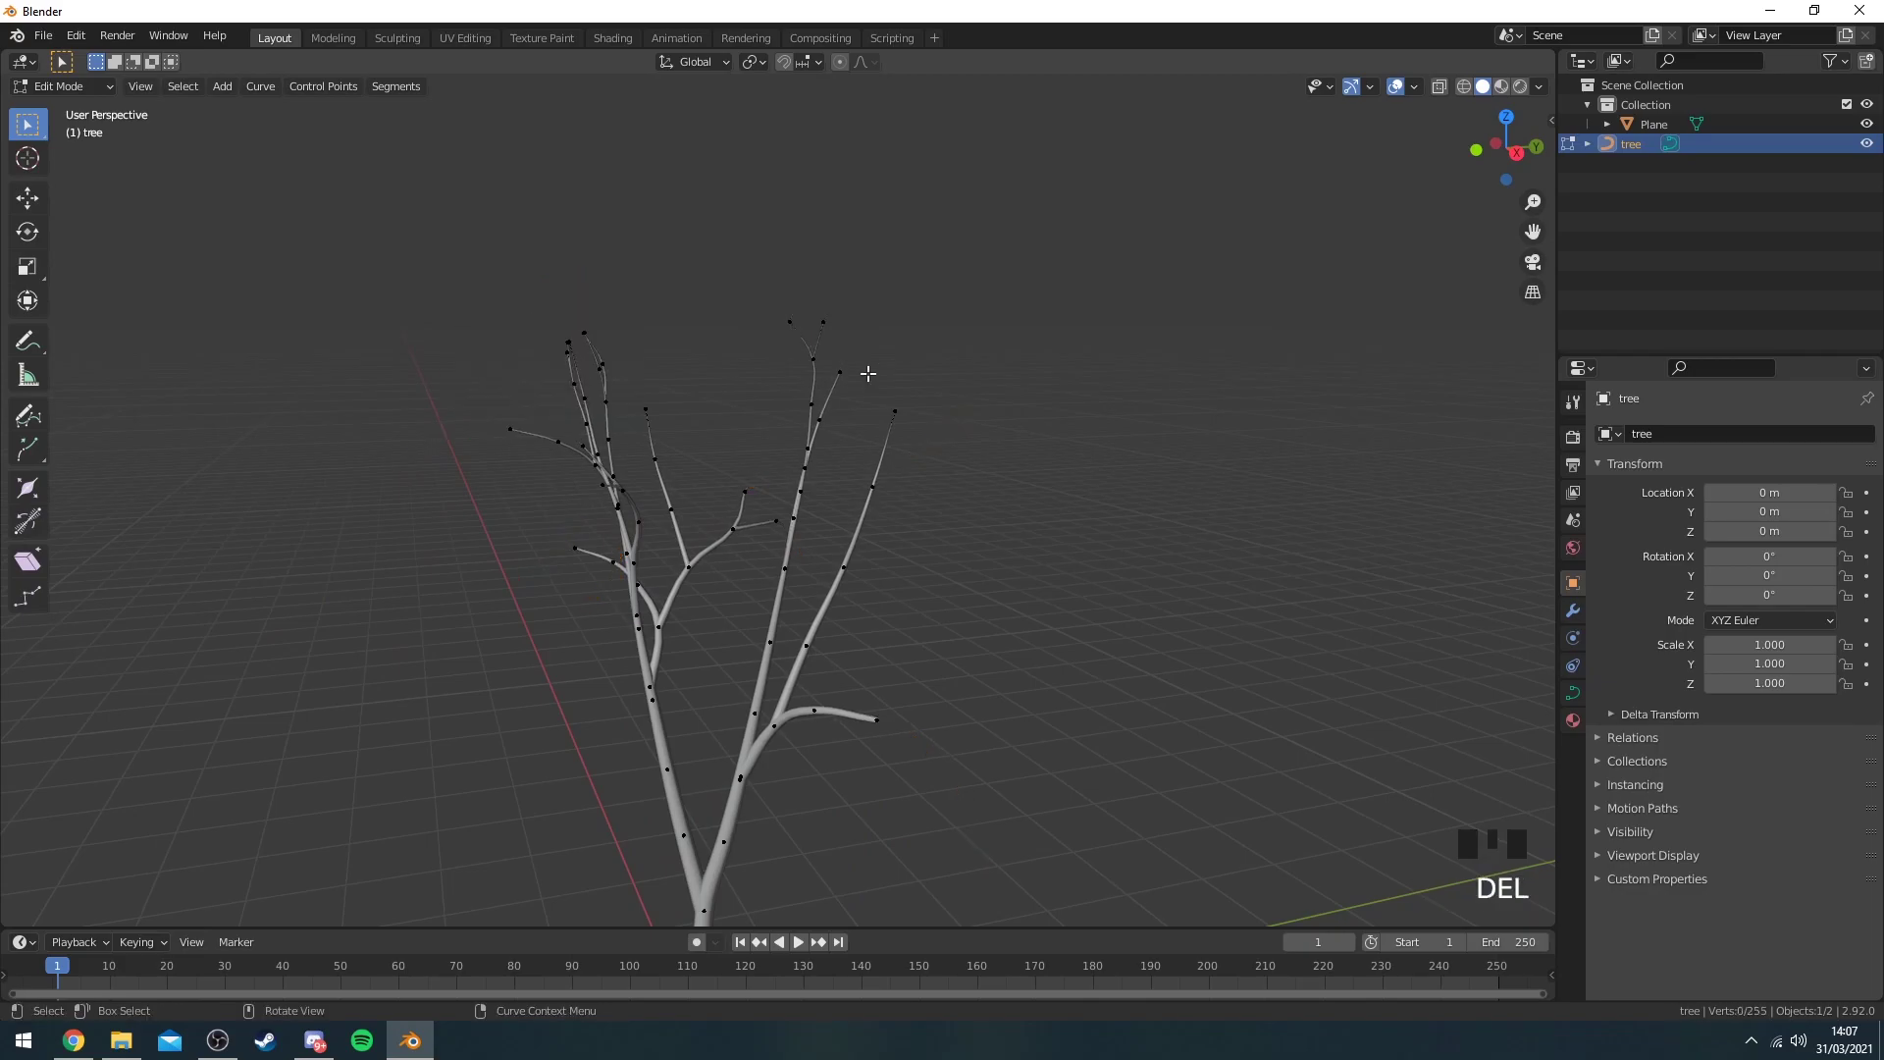
key("Tab")
Scale the whole tree uniformly to about 1.941 and switch the viewport to Material Preview shading.
middle_click_drag(871, 374, 344, 449)
left_click(888, 454)
scroll(947, 341, "up", 3)
scroll(345, 449, "down", 3)
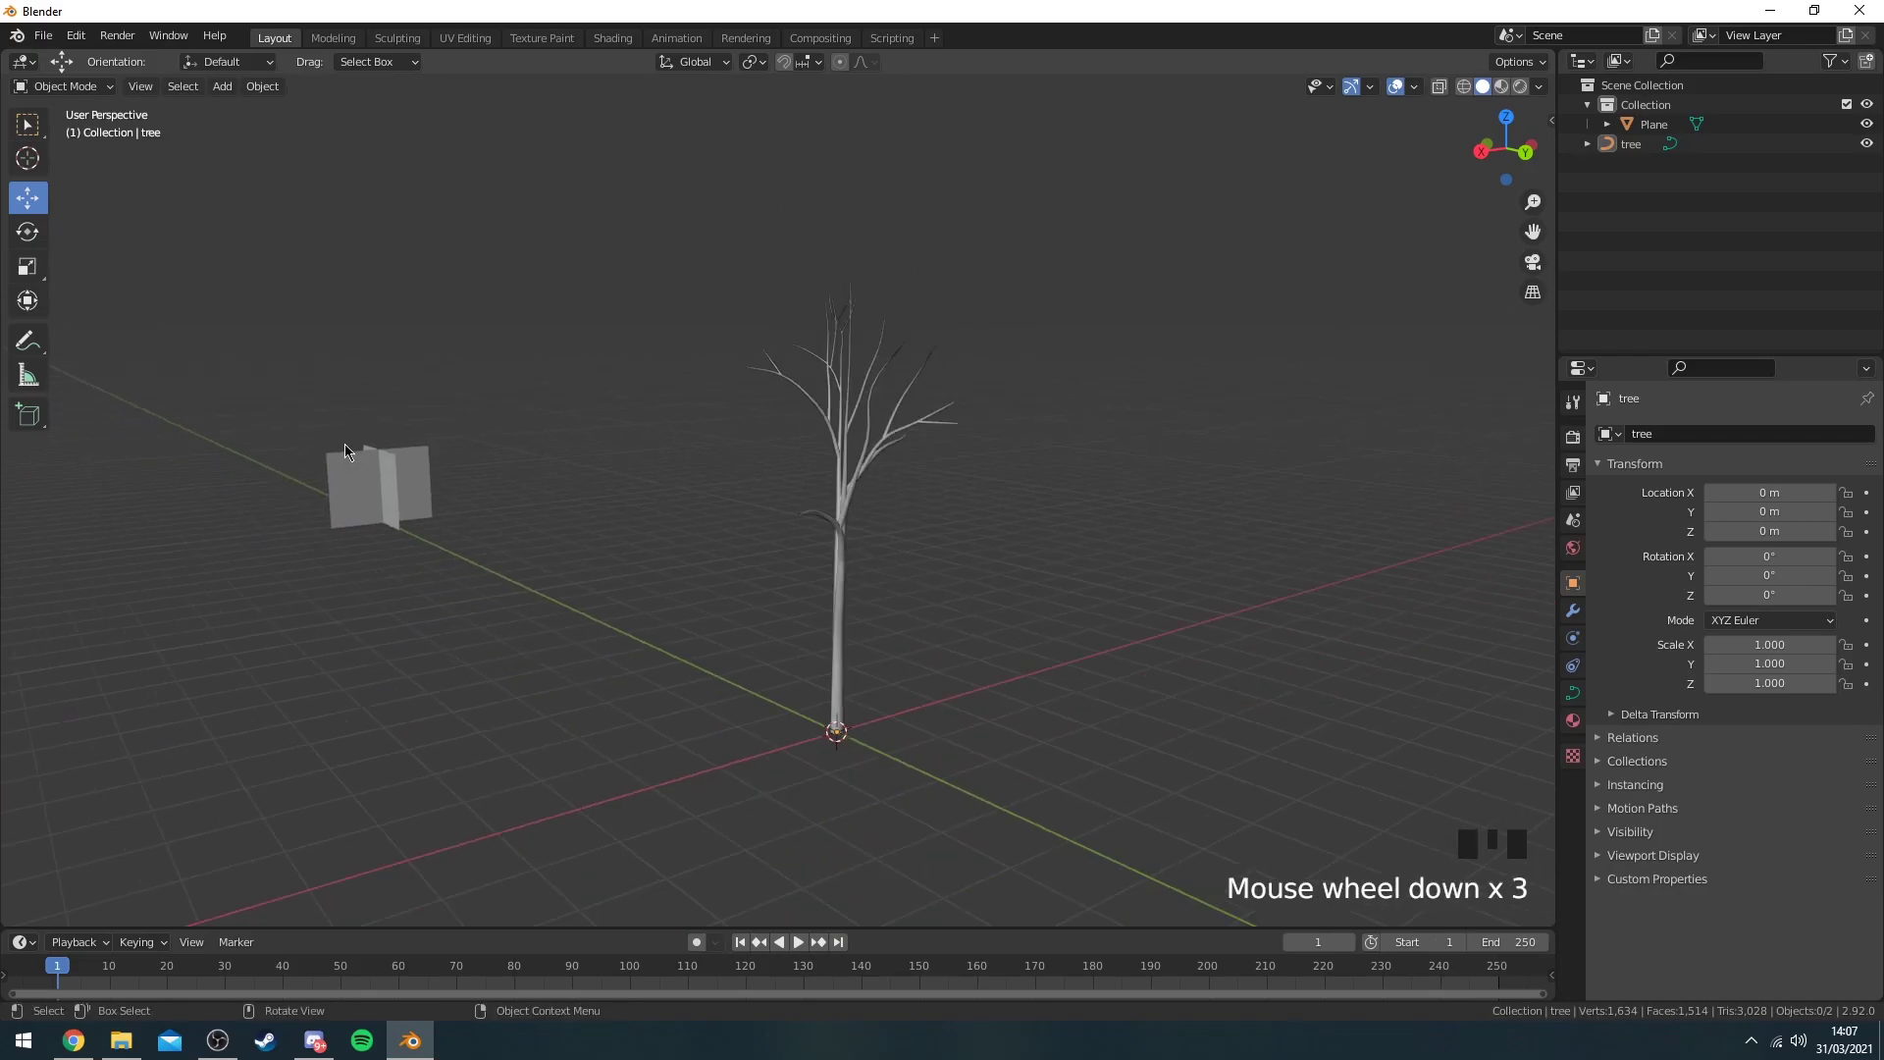
middle_click_drag(886, 440, 827, 564)
left_click(828, 566)
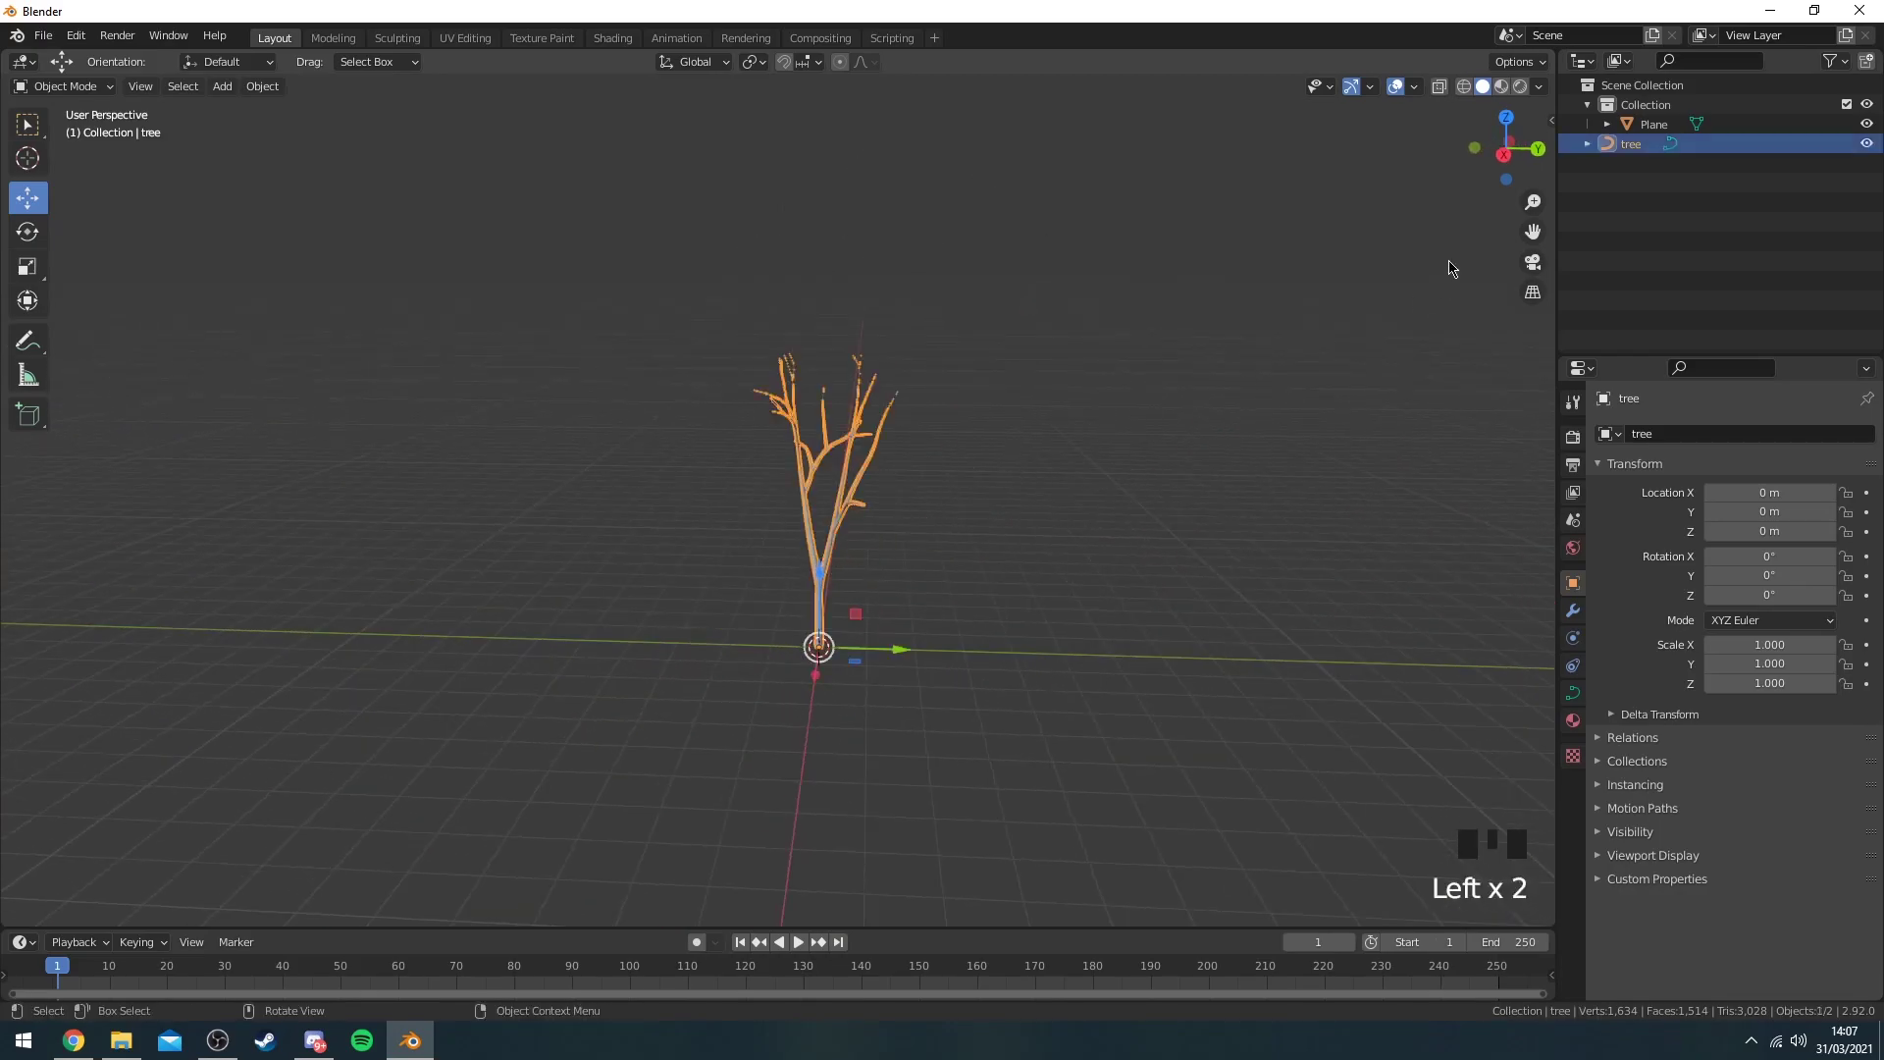
left_click(1505, 157)
key("s")
left_click(1046, 423)
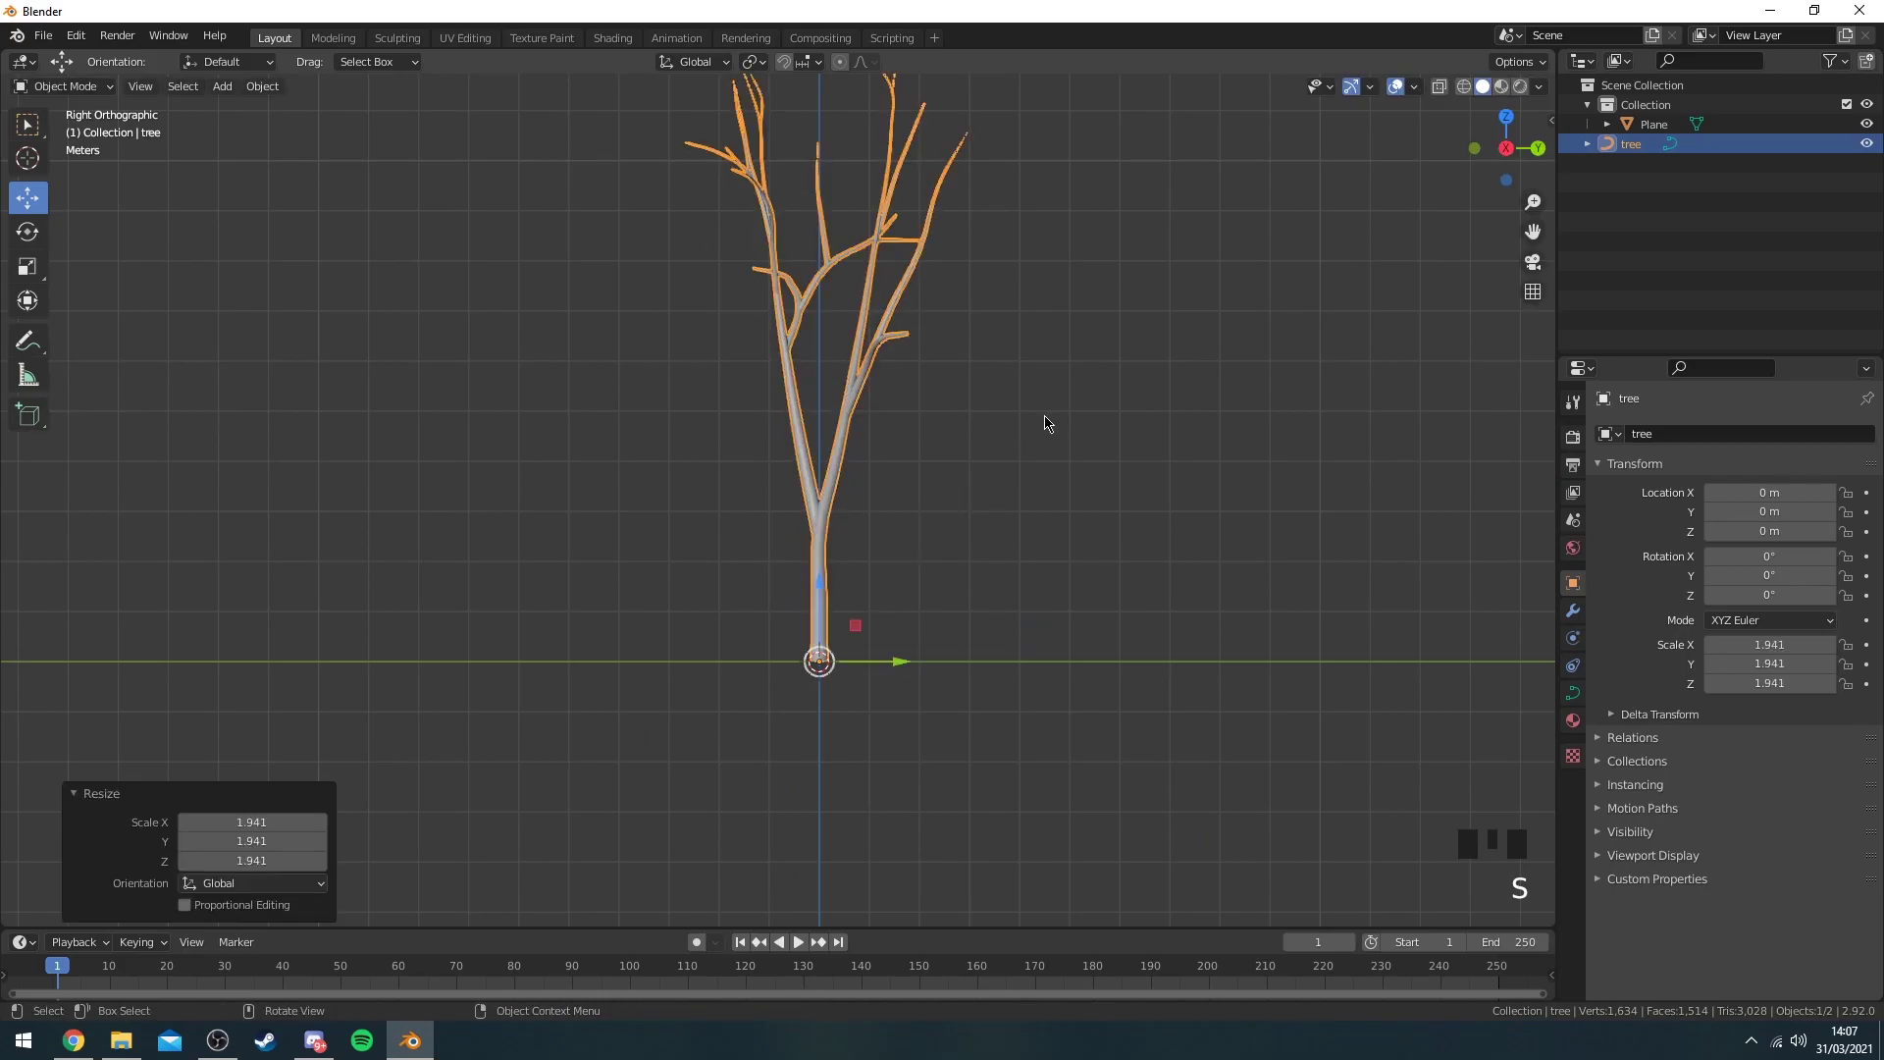
scroll(1046, 423, "down", 4)
left_click(1017, 442)
middle_click_drag(800, 412, 977, 440, "shift")
key("z")
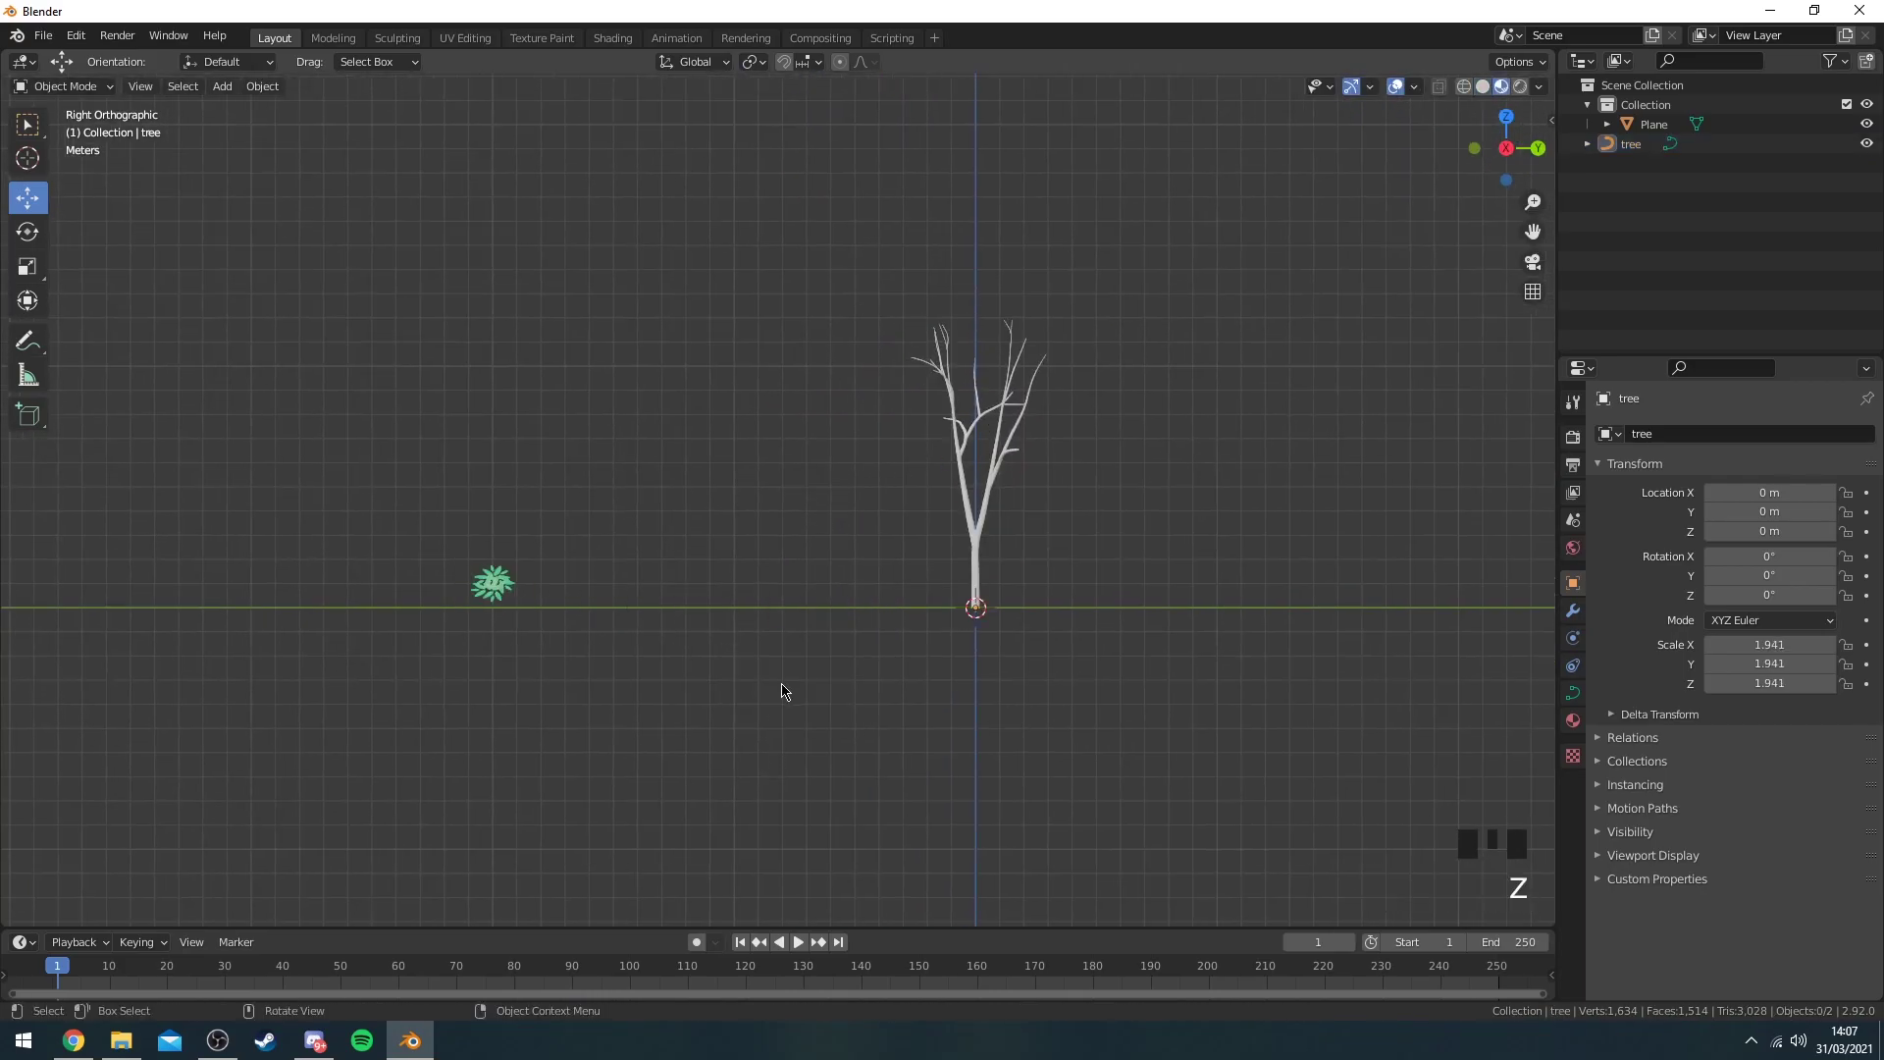
Try placing a duplicate of the leaf planes on an upper branch, rotated about -49.5° around Z and enlarged to X scale 2.398.
left_click(494, 587)
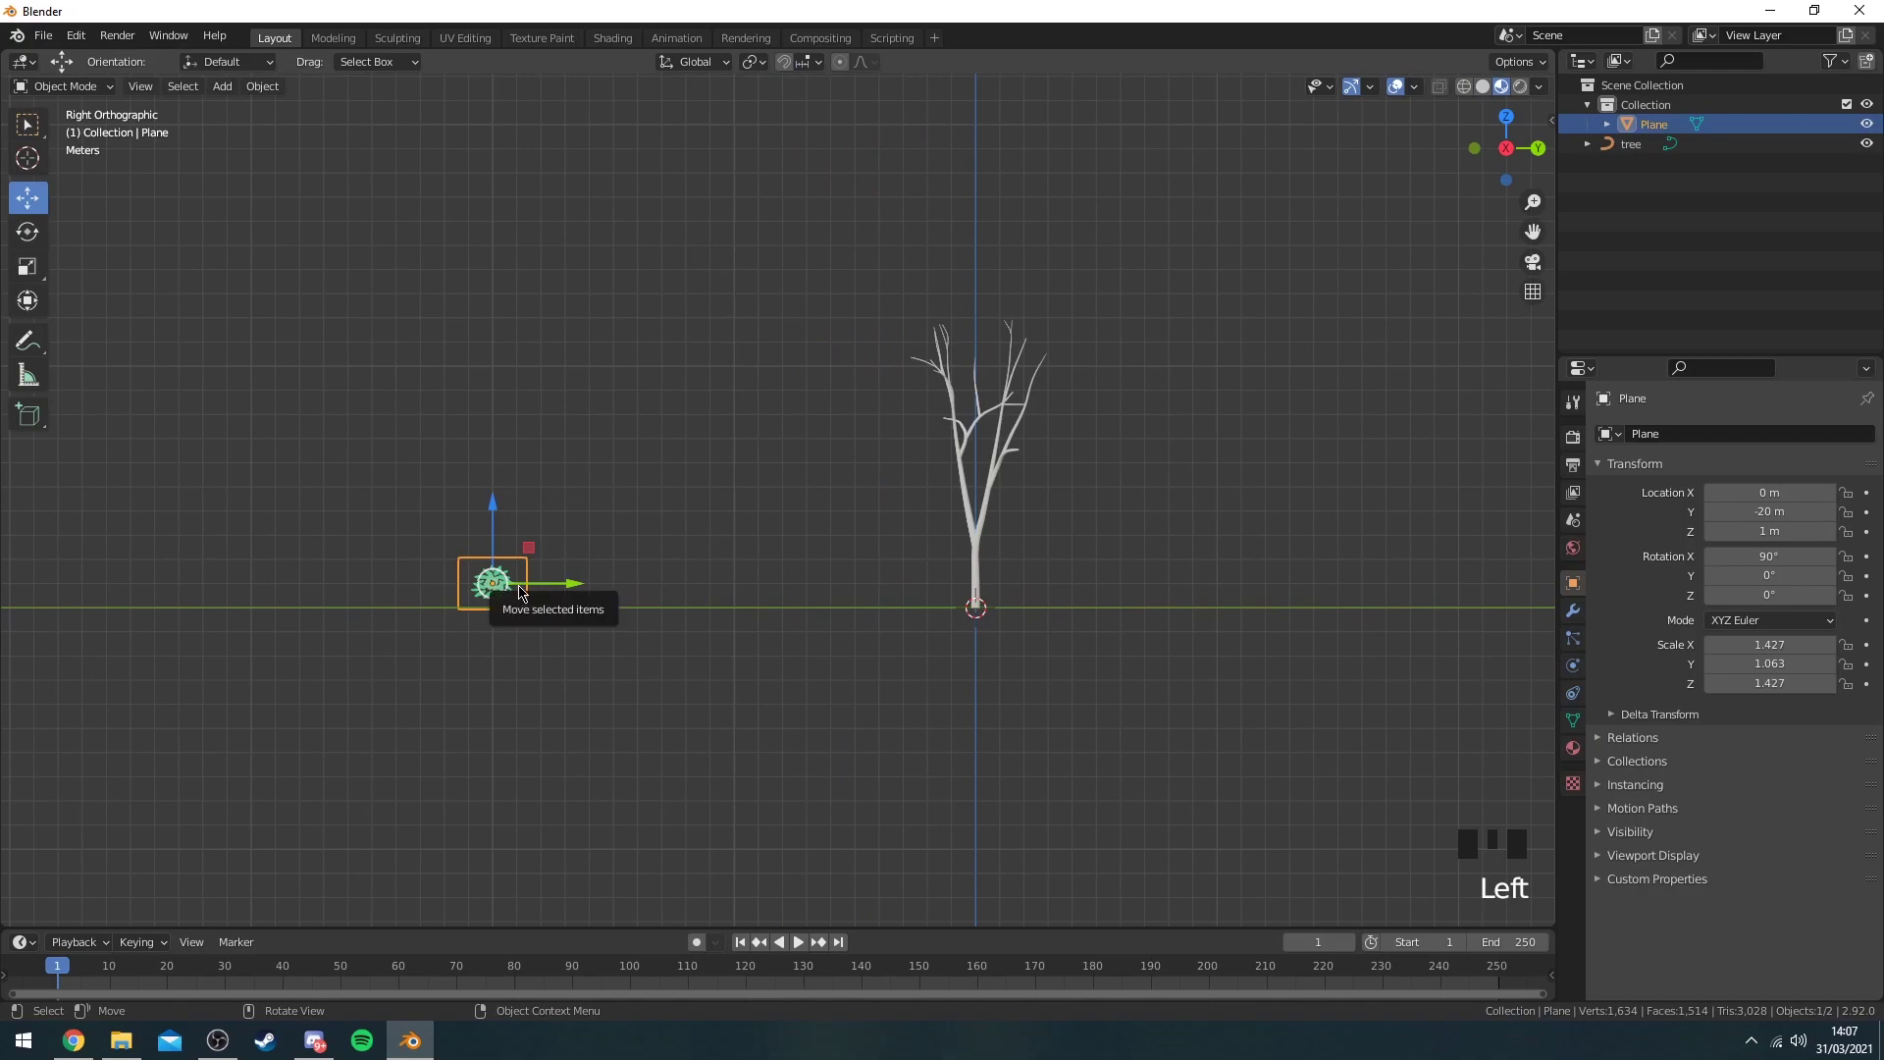
key("shift+d")
left_click(982, 368)
scroll(1123, 387, "up", 1)
middle_click_drag(1123, 386, 1080, 496)
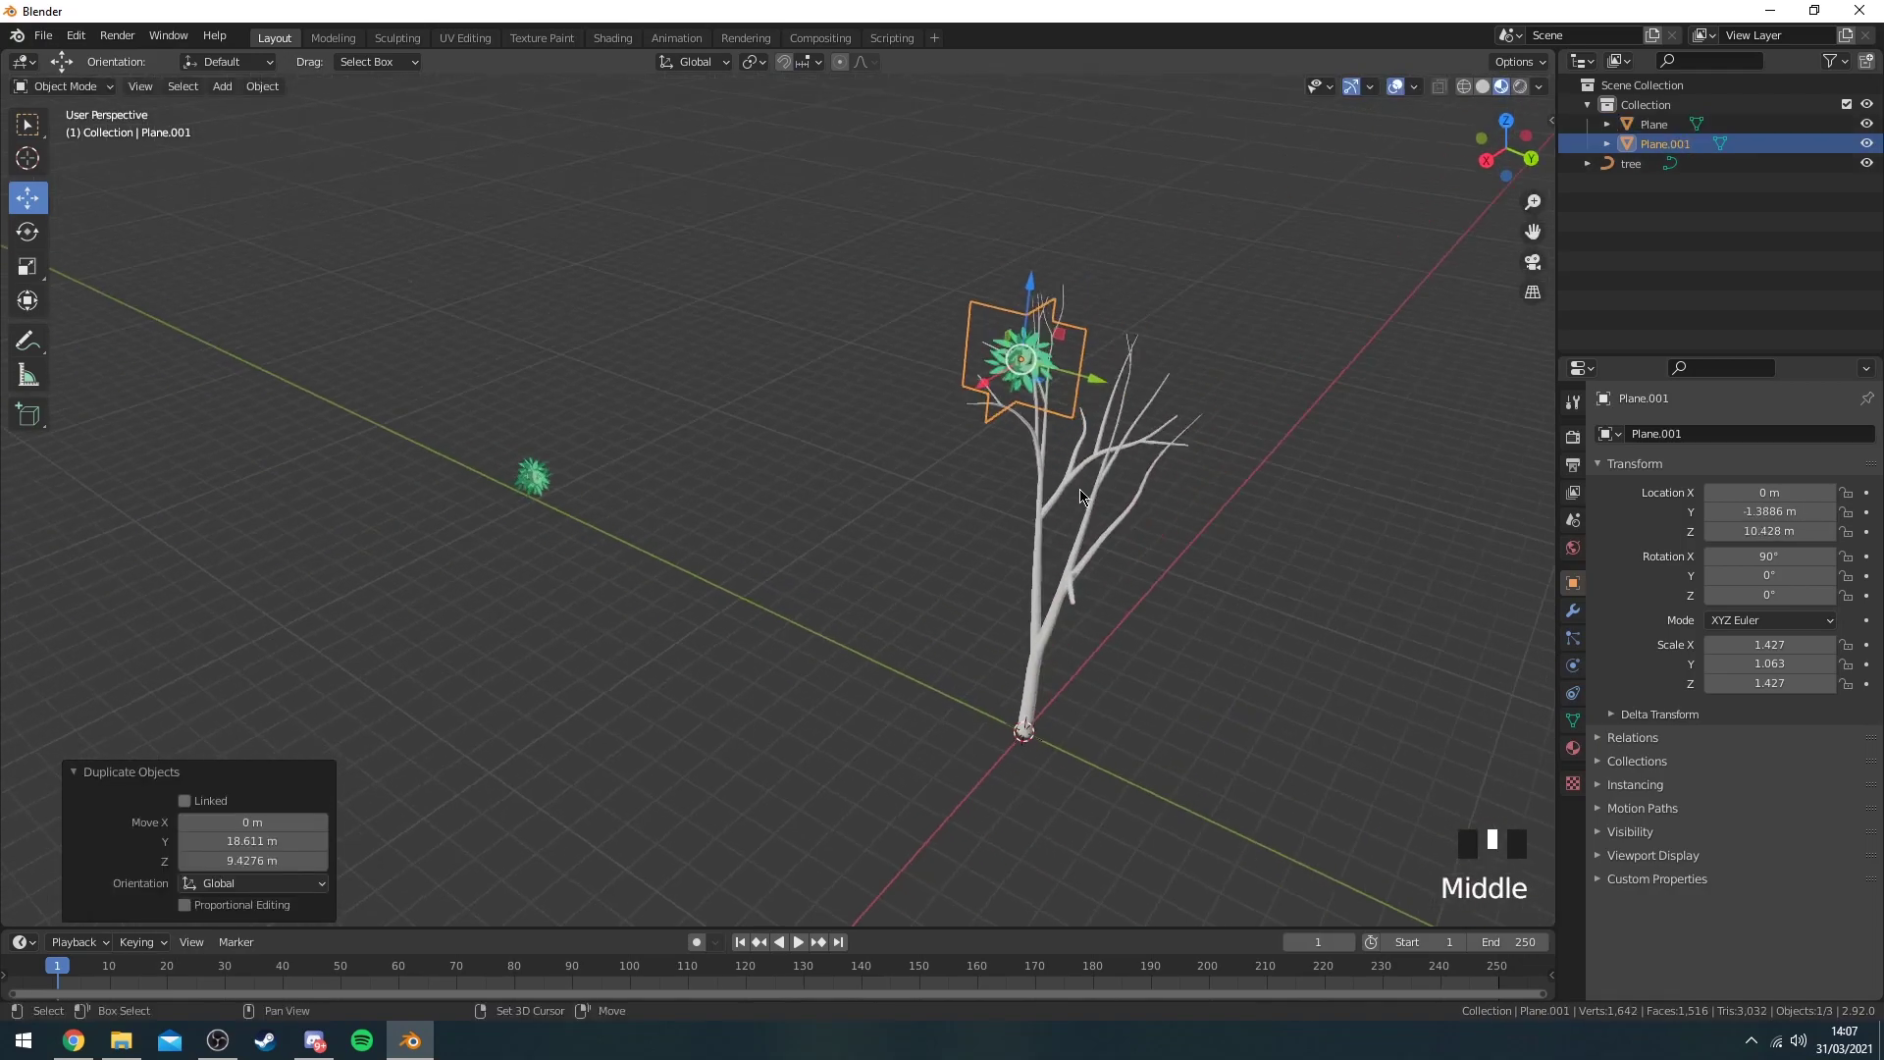
key("r")
left_click(959, 546)
key("s")
left_click(1310, 520)
middle_click_drag(1212, 485, 1025, 363, "shift")
Try placing two more leaf duplicates in the crown, rotating one -60.5° around Z and the other 48.1° around X.
key("shift+d")
left_click(1150, 412)
key("r")
left_click(1073, 443)
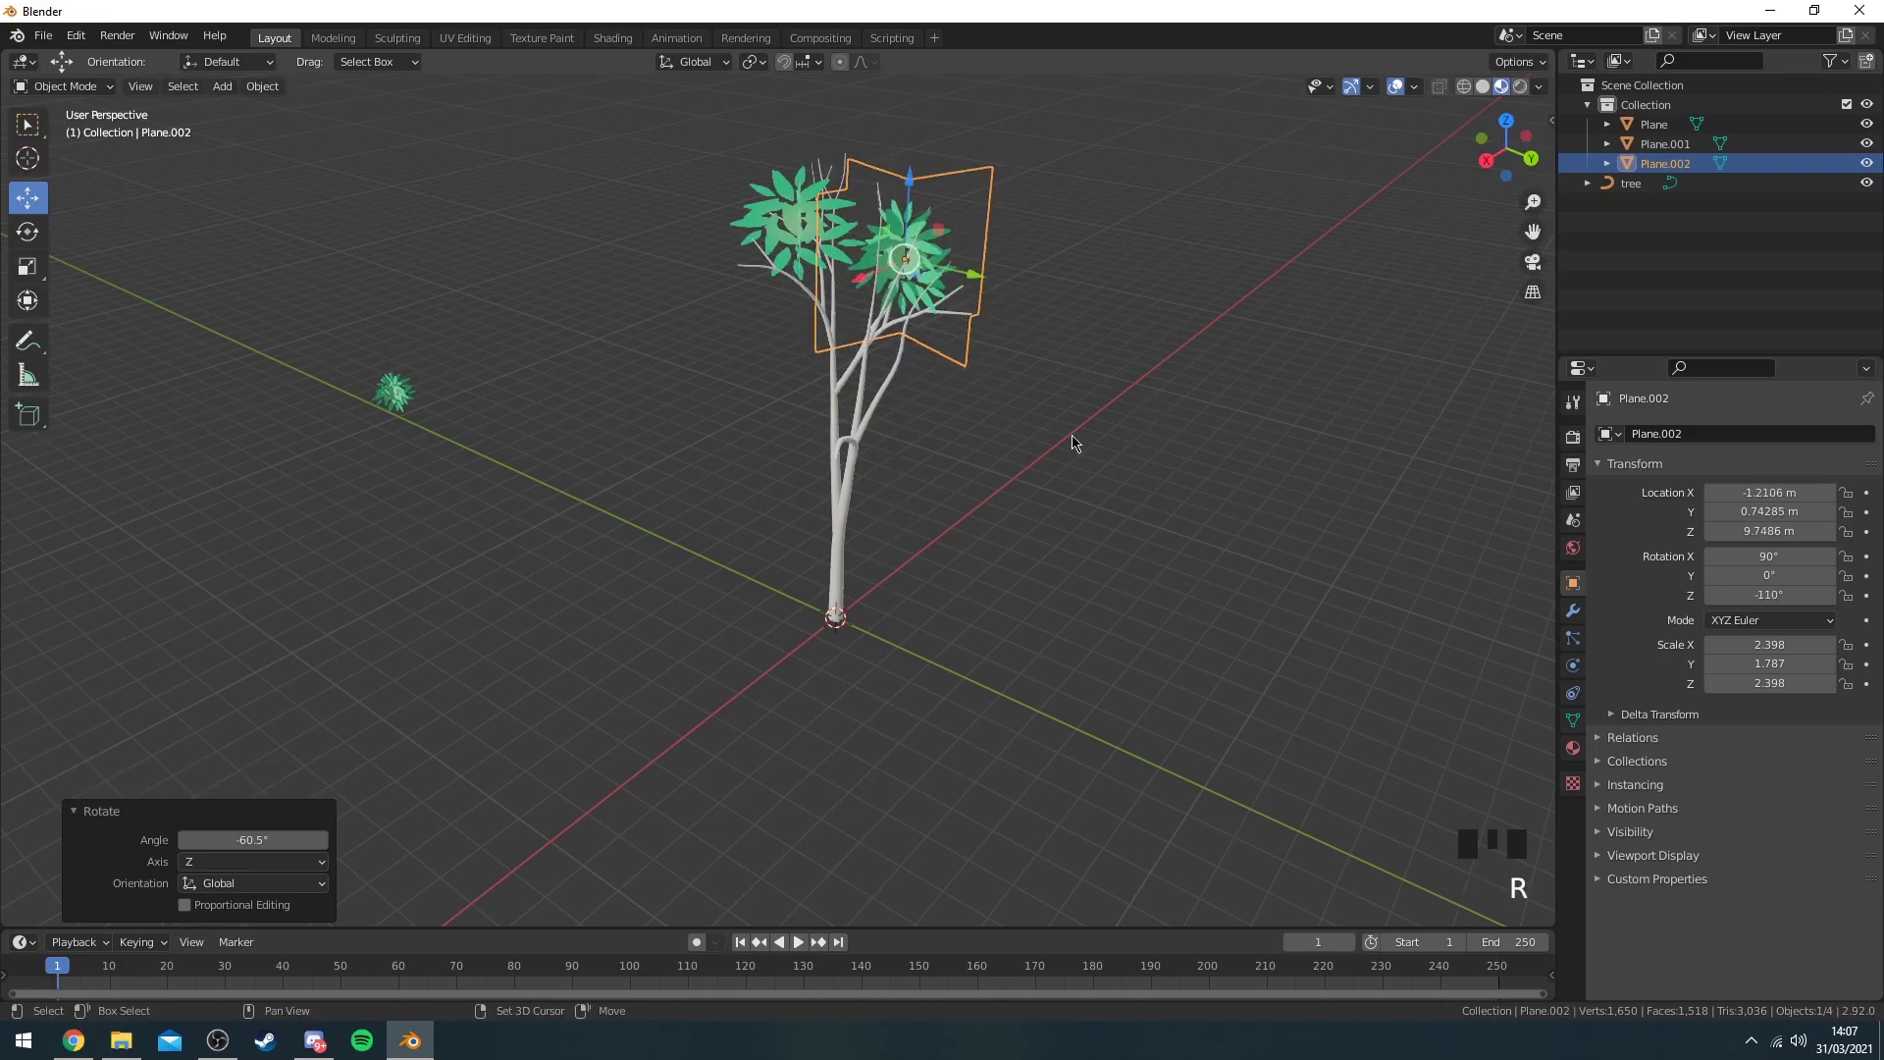
key("shift+d")
left_click(1011, 348)
key("r")
key("x")
left_click(1057, 251)
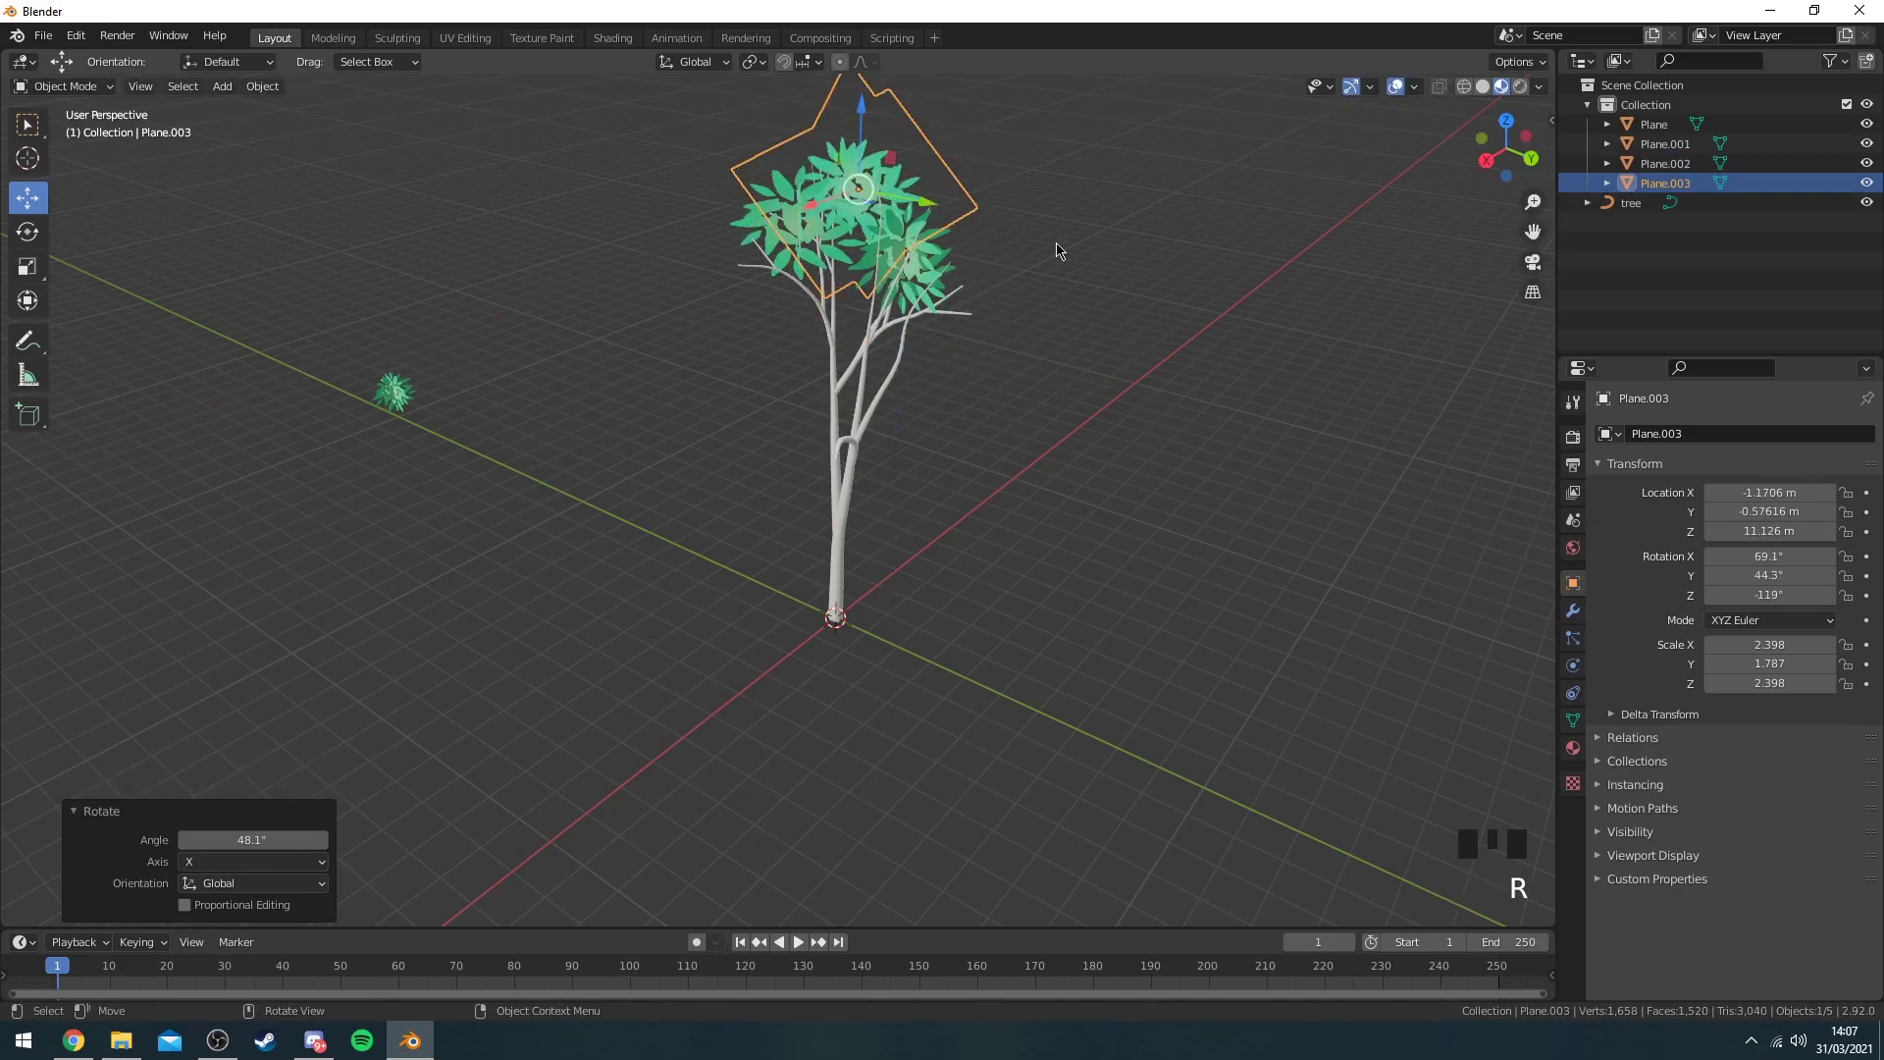
Try placing two further leaf duplicates across the crown, rotating each differently and scaling the last one by 0.745.
middle_click_drag(1057, 250, 1044, 471)
key("shift+d")
left_click(1161, 466)
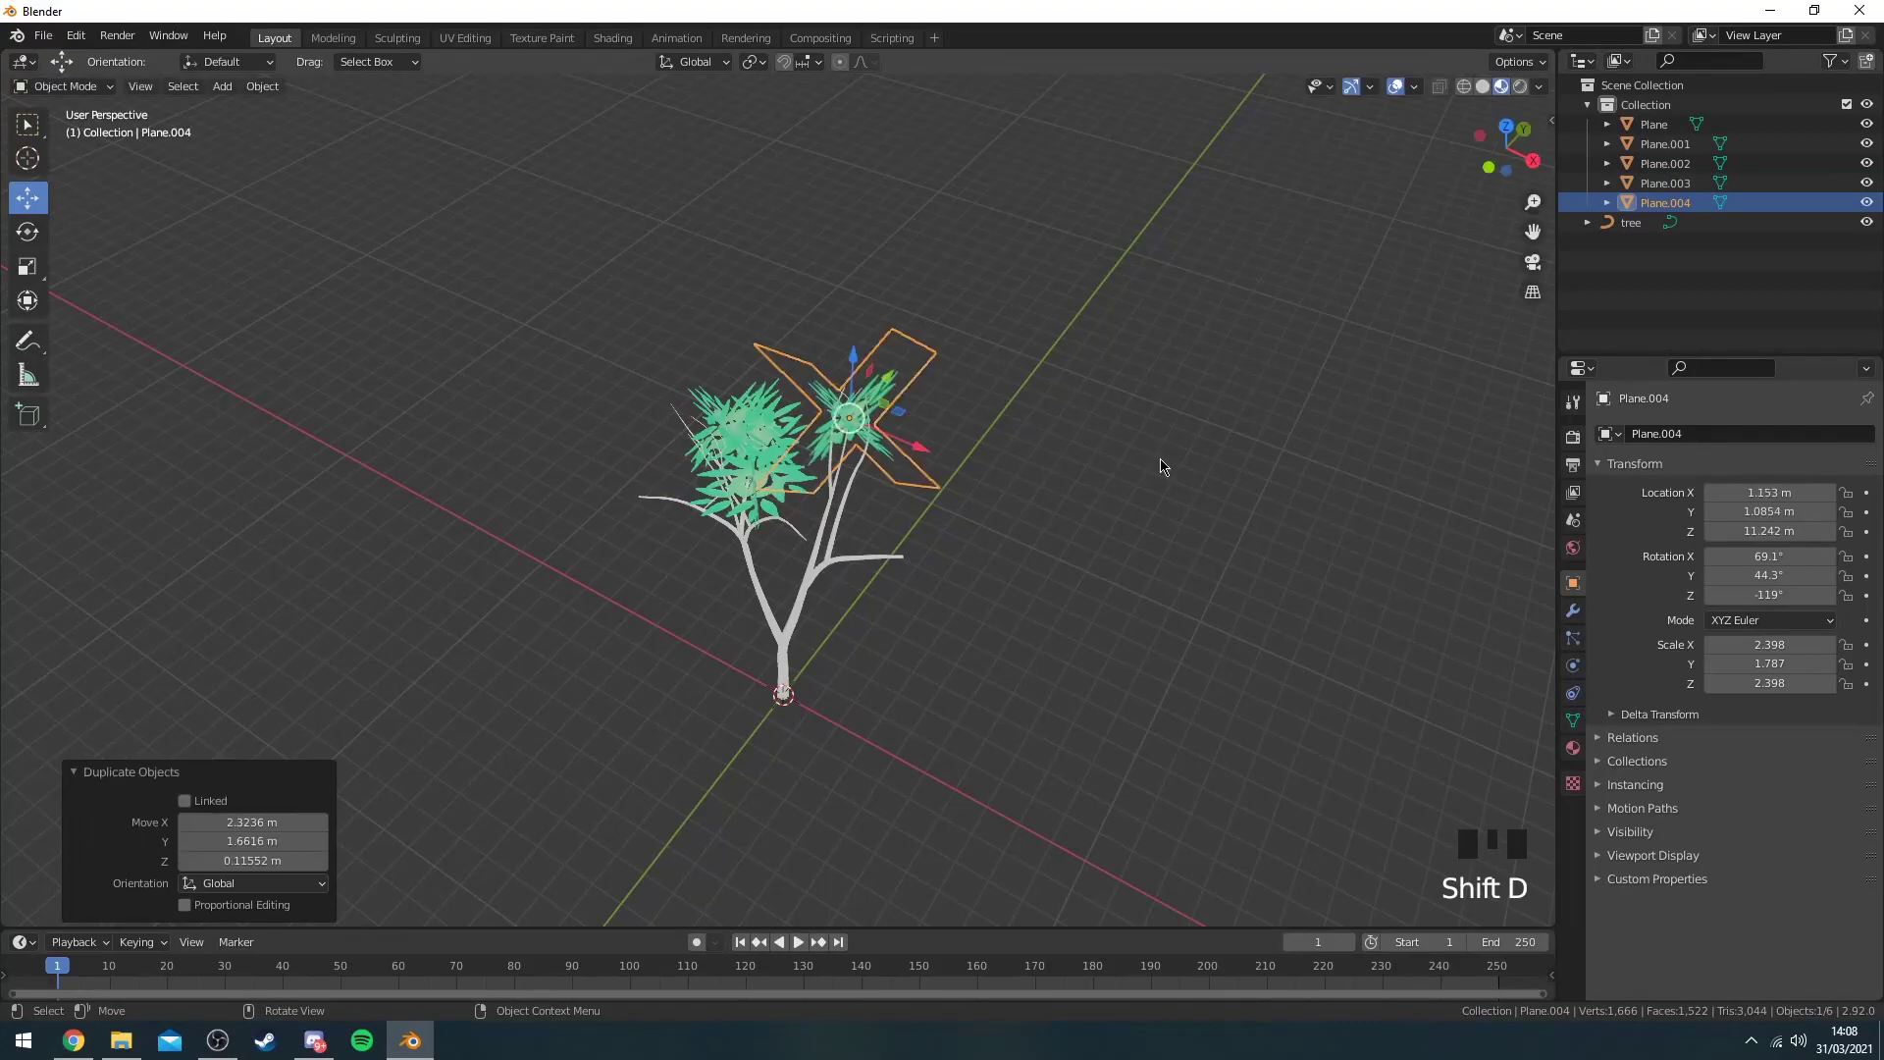
key("r")
key("z")
left_click(1066, 577)
key("shift+d")
left_click(1037, 595)
middle_click_drag(1039, 593, 1008, 483)
key("r")
key("x")
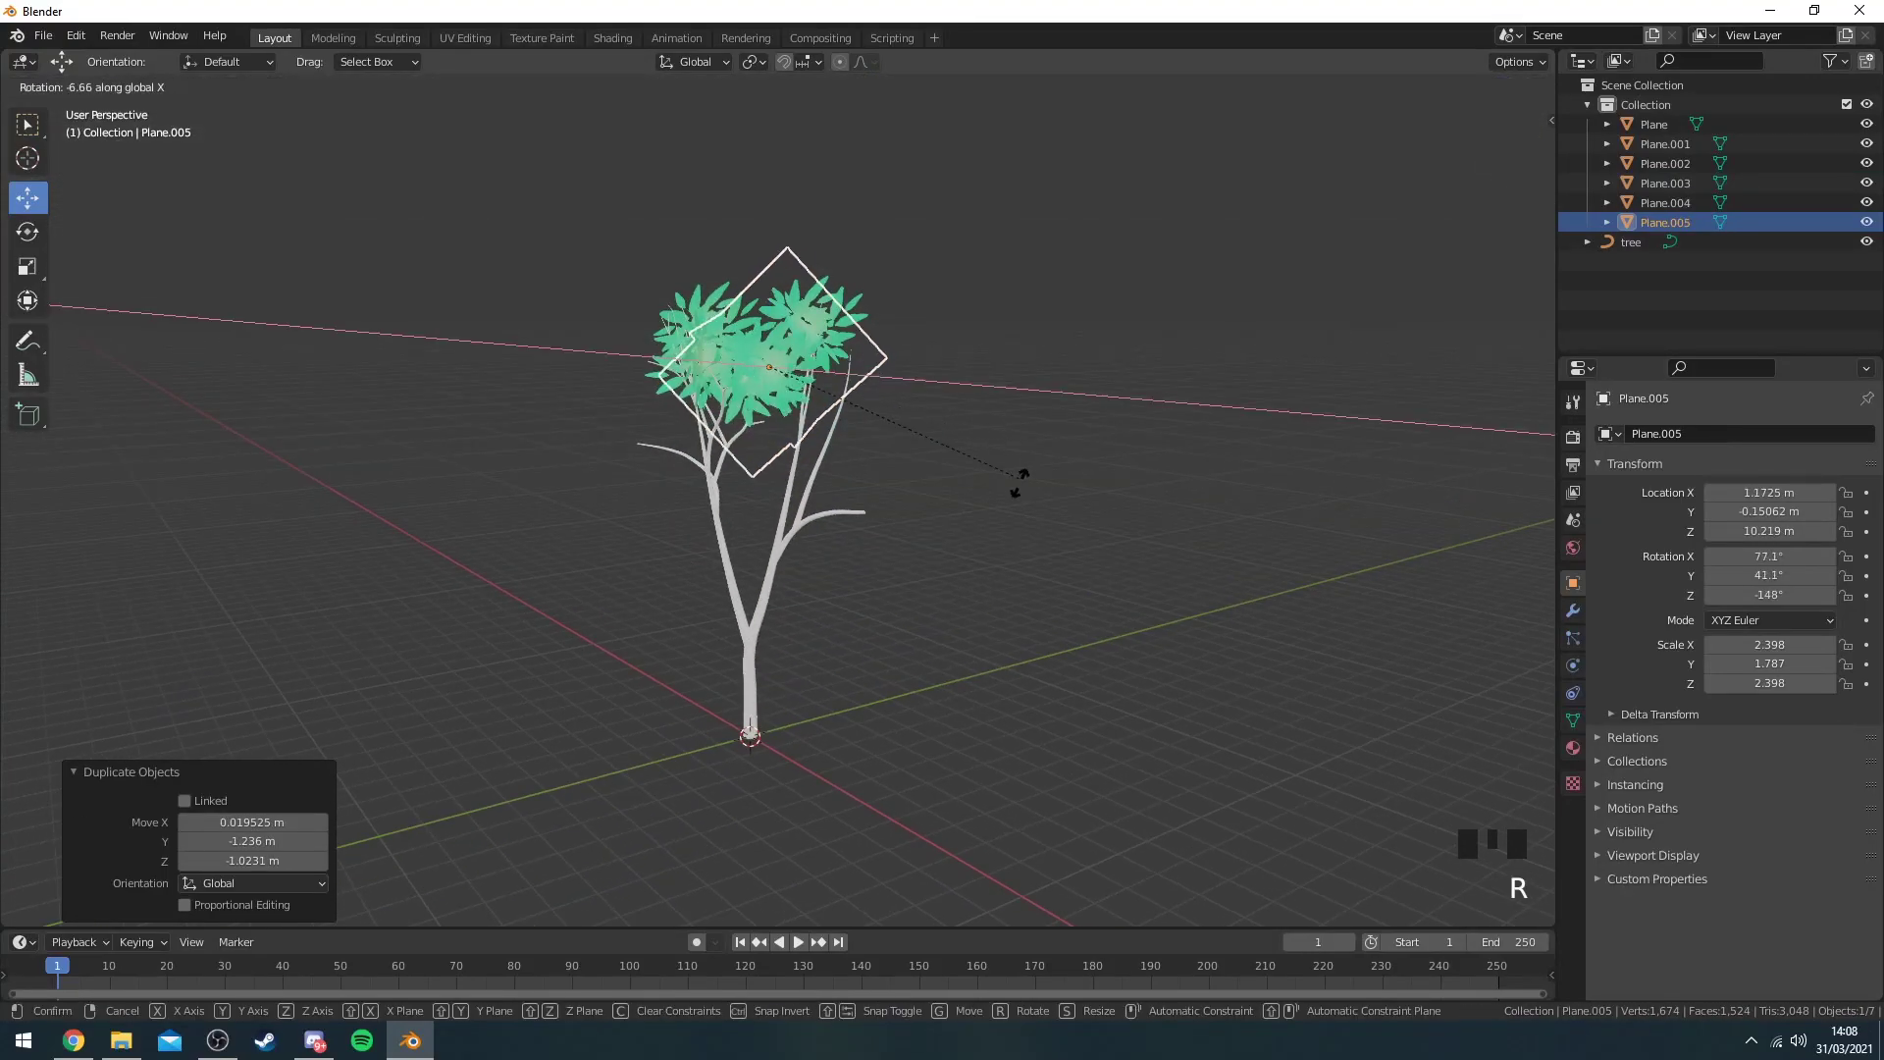
left_click(957, 458)
key("s")
left_click(813, 365)
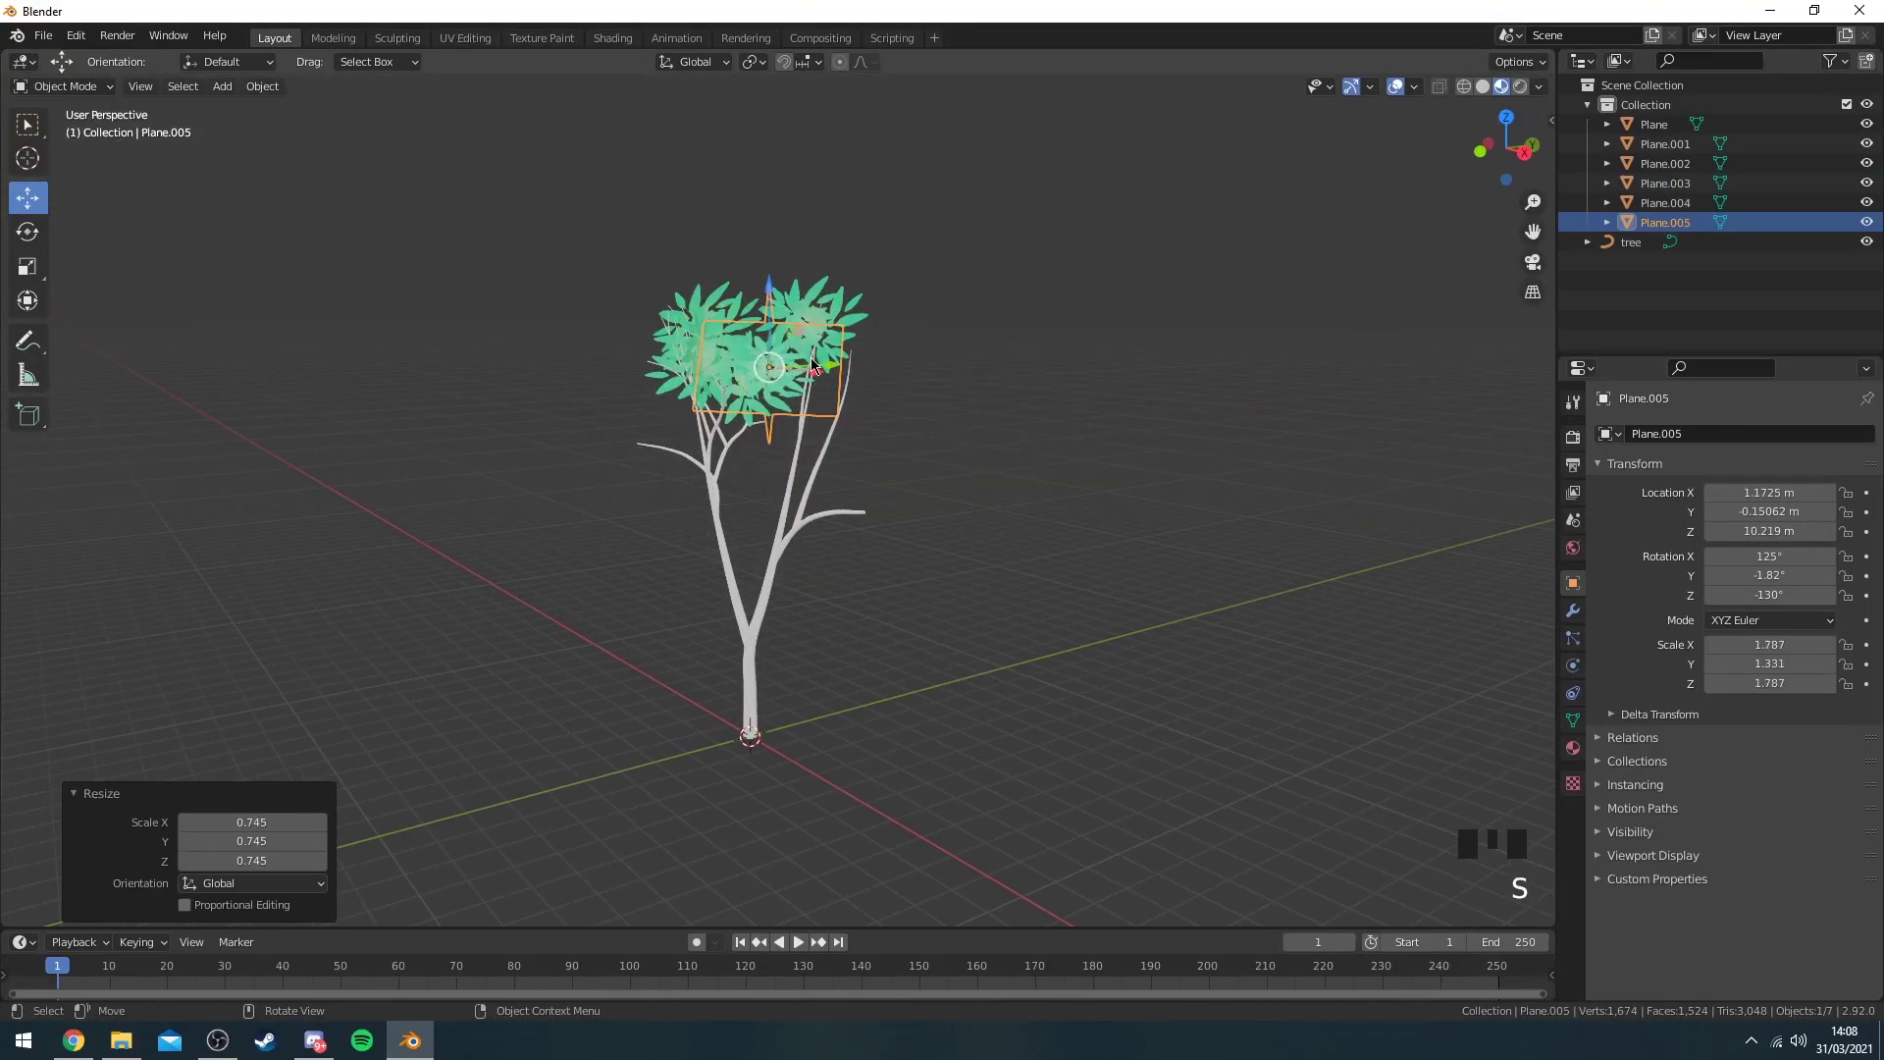
middle_click_drag(812, 365, 972, 403)
Undo all the manually placed leaf duplicates, keeping the original leaf planes and the enlarged tree.
key("ctrl+z")
key("ctrl+z")
key("ctrl+z")
key("ctrl+z")
key("ctrl+z")
key("ctrl+z")
key("ctrl+z")
key("ctrl+z")
key("ctrl+z")
key("ctrl+z")
key("ctrl+z")
key("ctrl+z")
key("ctrl+z")
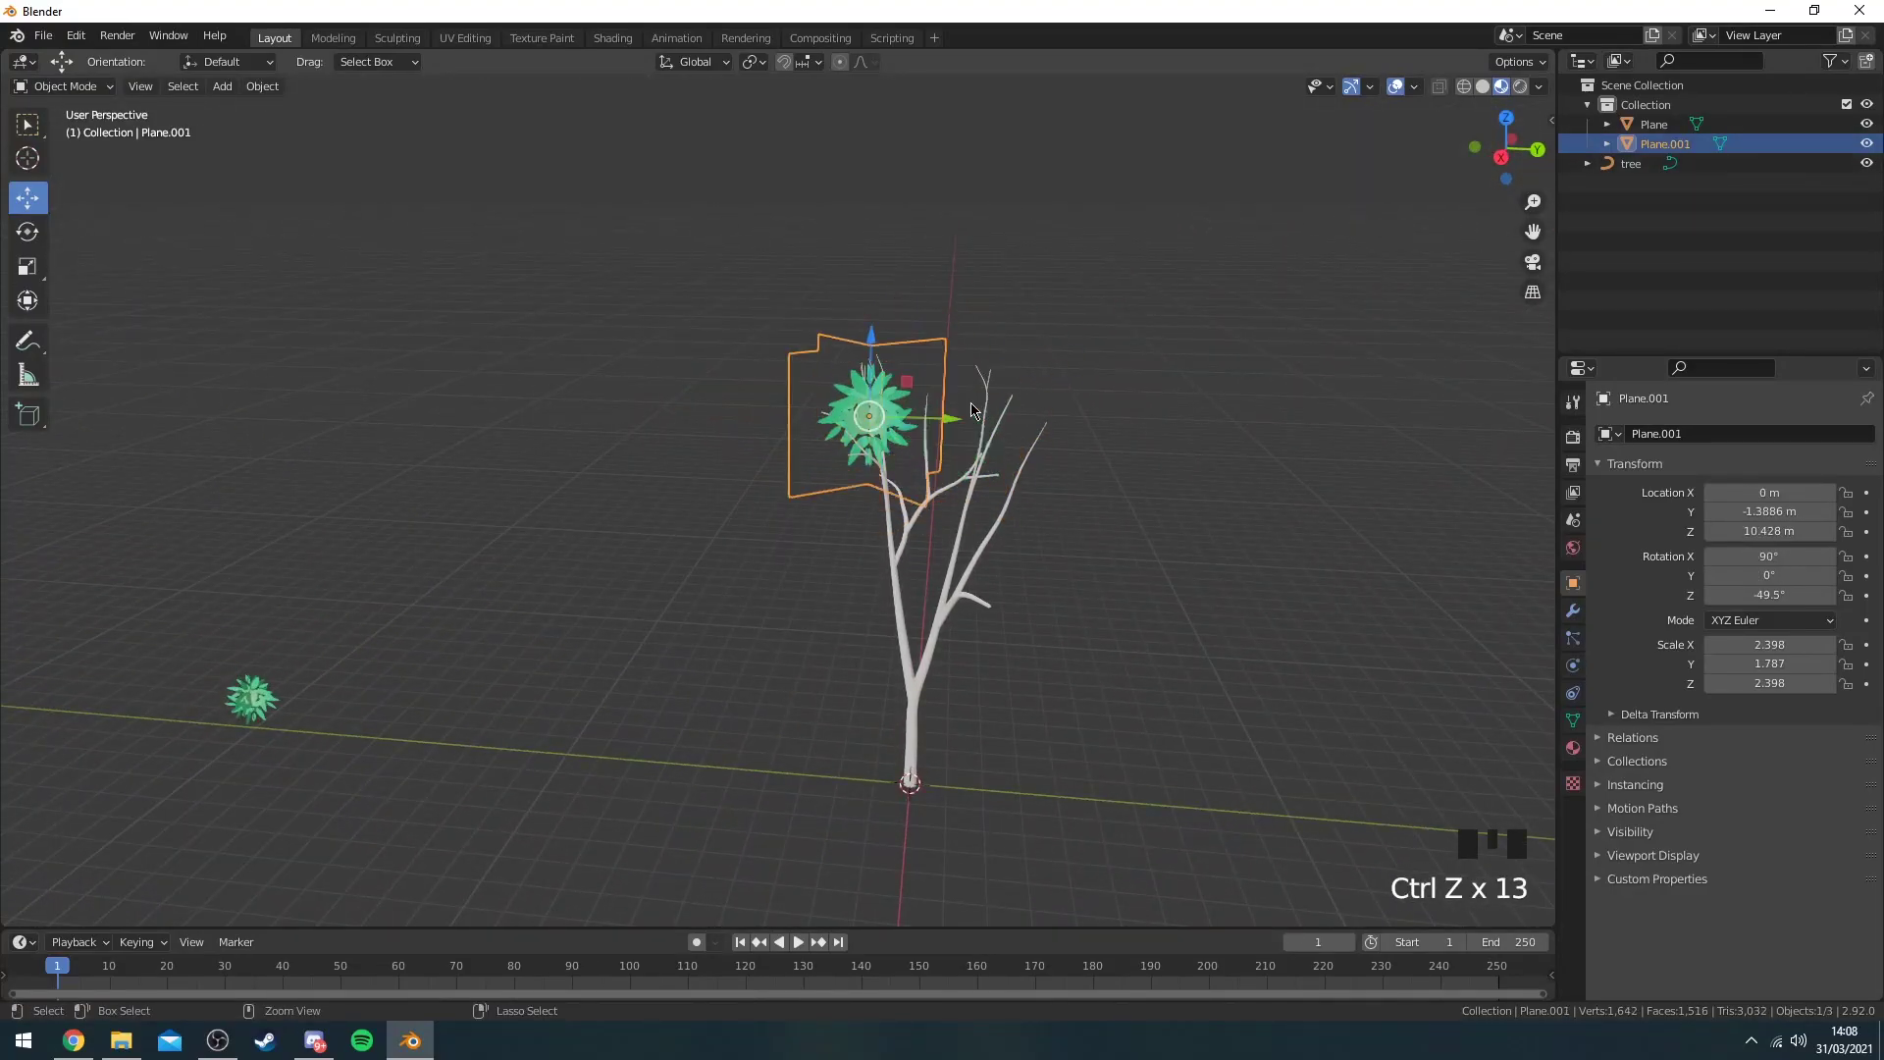
key("ctrl+z")
key("ctrl+z")
key("ctrl+z")
key("ctrl+z")
key("ctrl+z")
key("ctrl+z")
Add a UV sphere with 32 segments, 16 rings and a 1 m radius at the world origin.
middle_click_drag(547, 539, 932, 432)
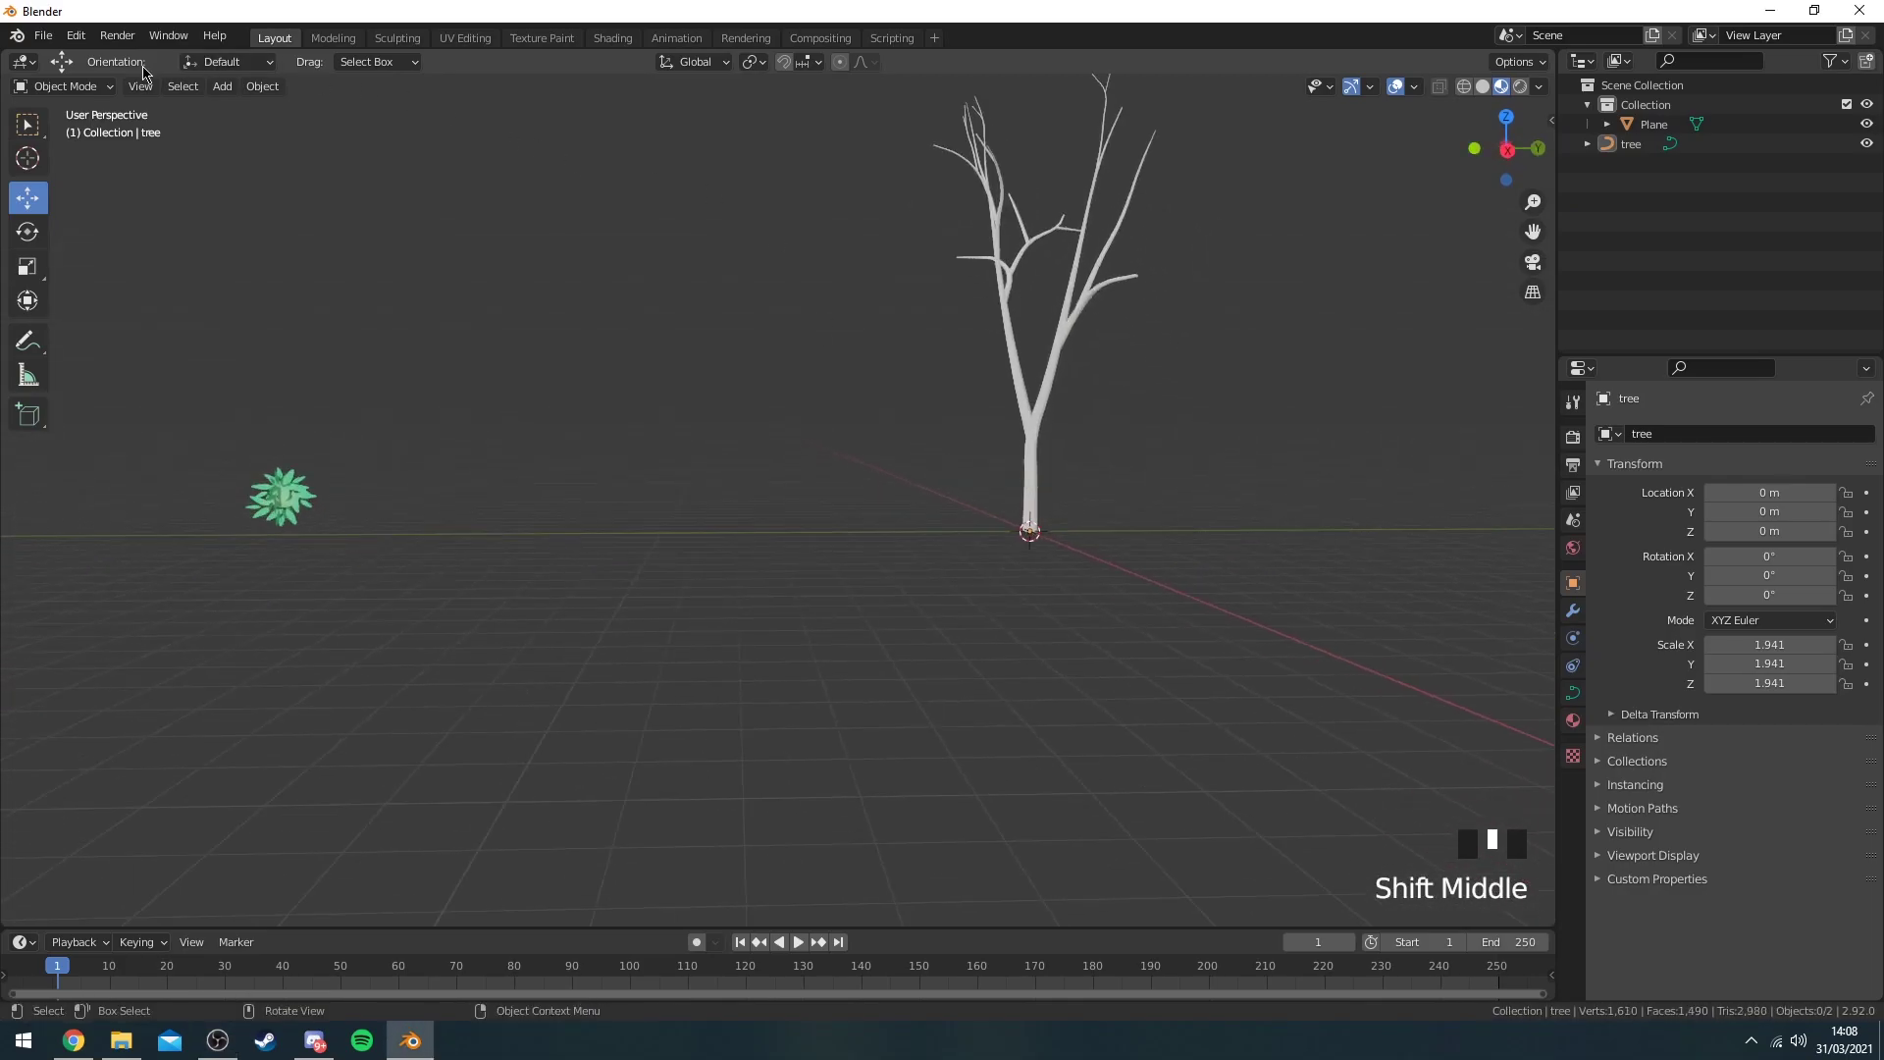
left_click(228, 90)
mouse_move(243, 115)
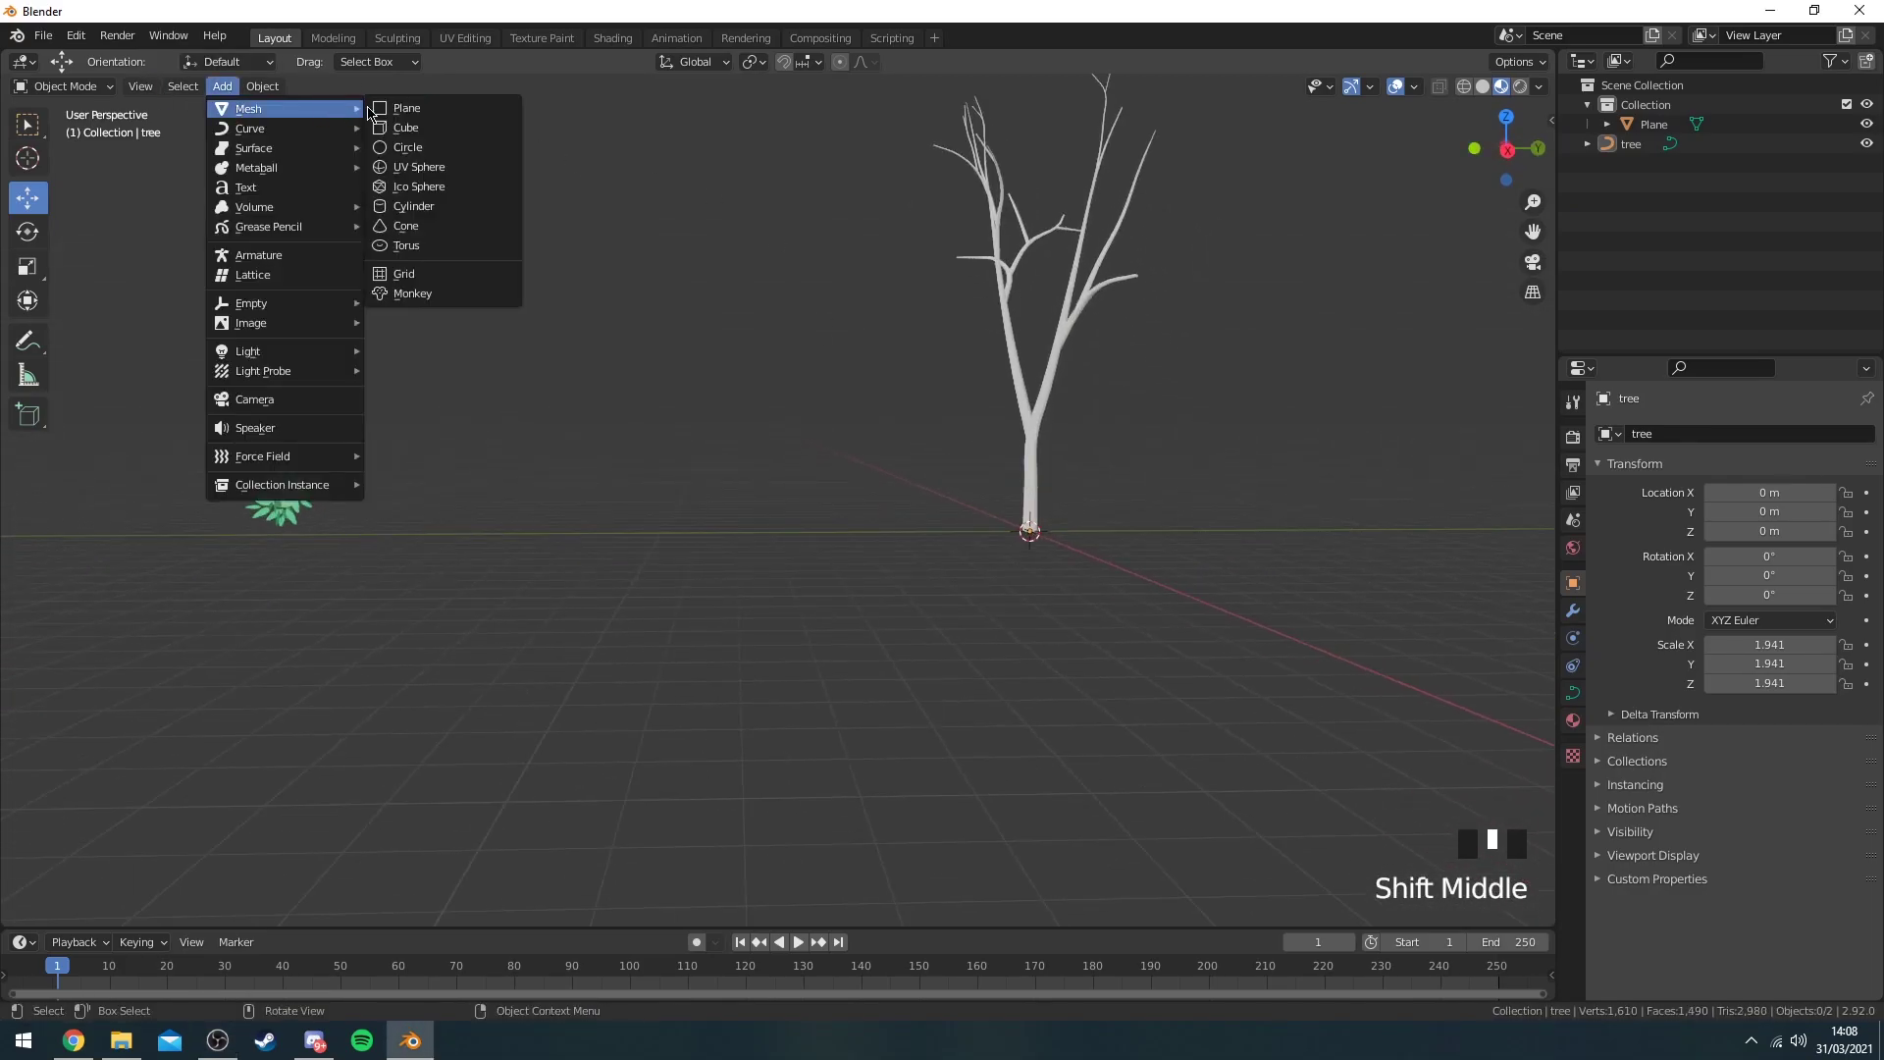
left_click(429, 177)
mouse_move(1134, 533)
middle_mouse_down()
mouse_move(1245, 592)
mouse_move(1134, 533)
middle_mouse_up()
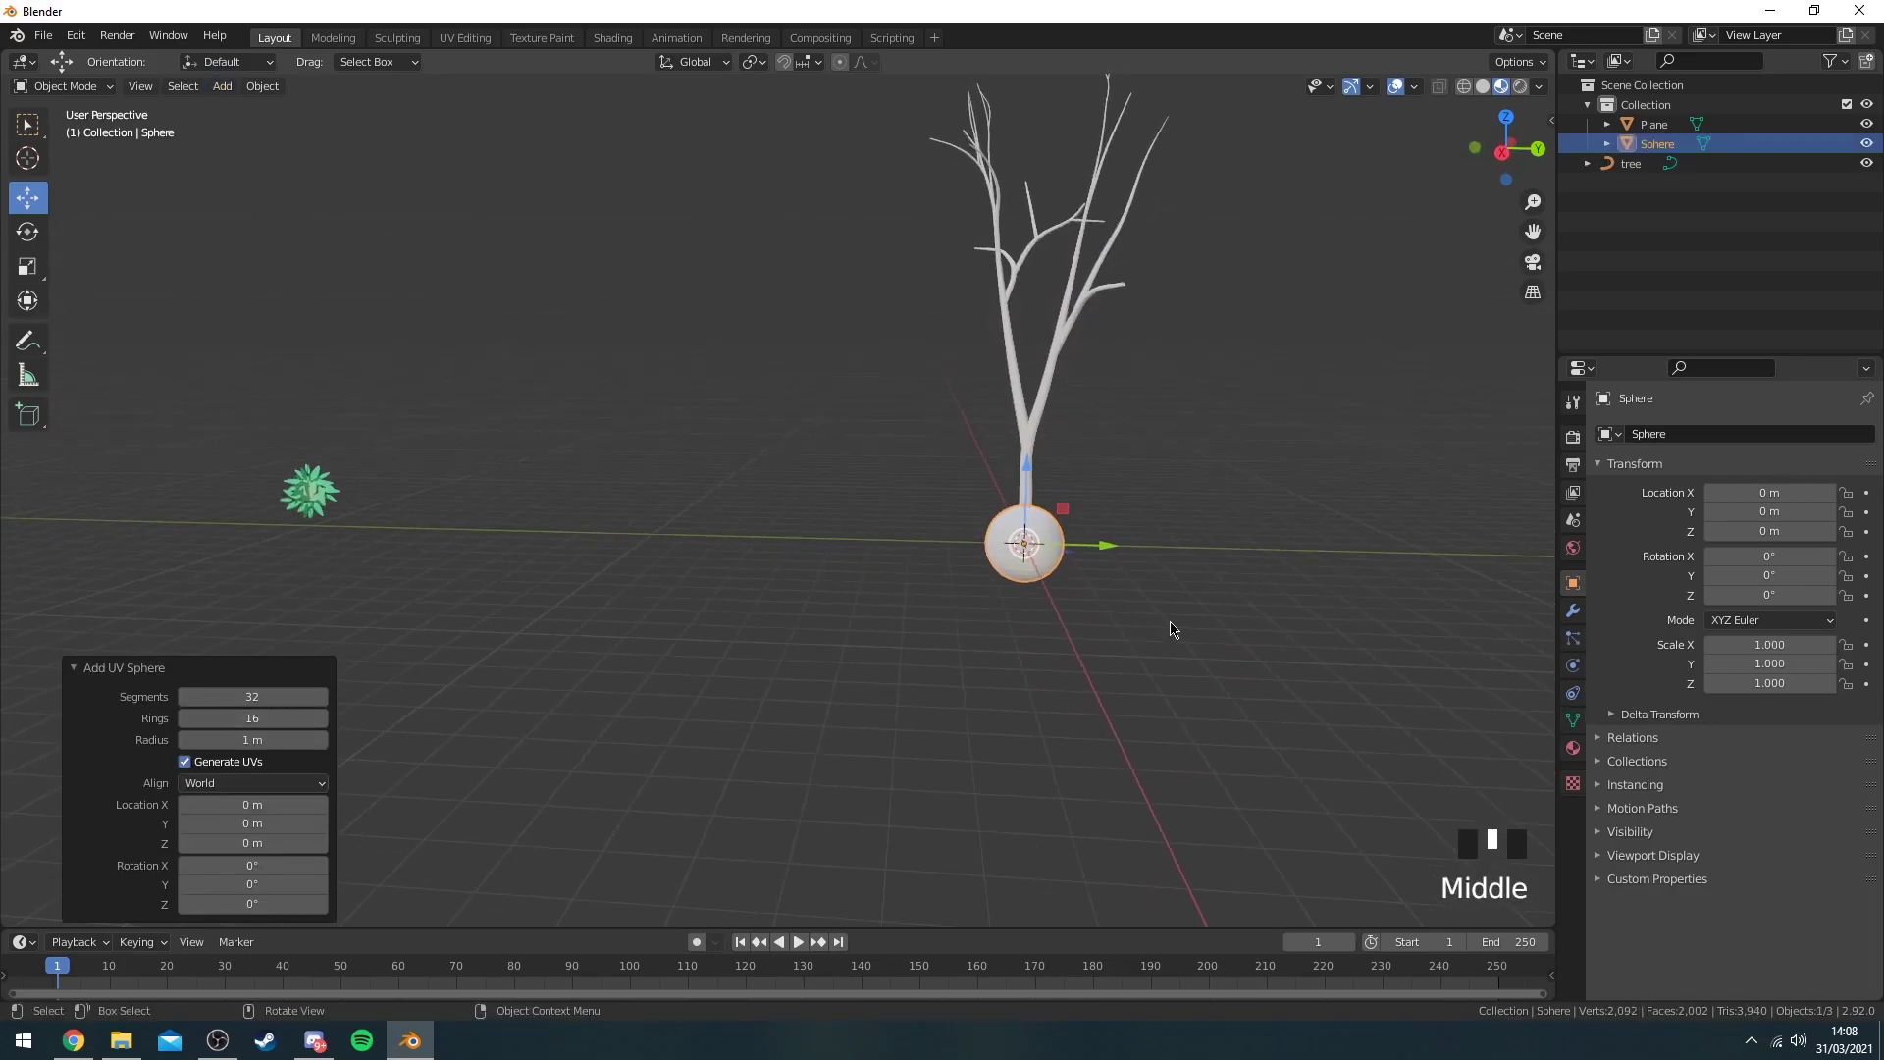
Move the sphere between the leaf planes and the tree at Y -10 m, Z 1 m, and scale it to 1.7.
left_click_drag(1103, 565, 660, 434, "ctrl")
middle_click_drag(661, 434, 968, 476)
key("s")
left_click(820, 445)
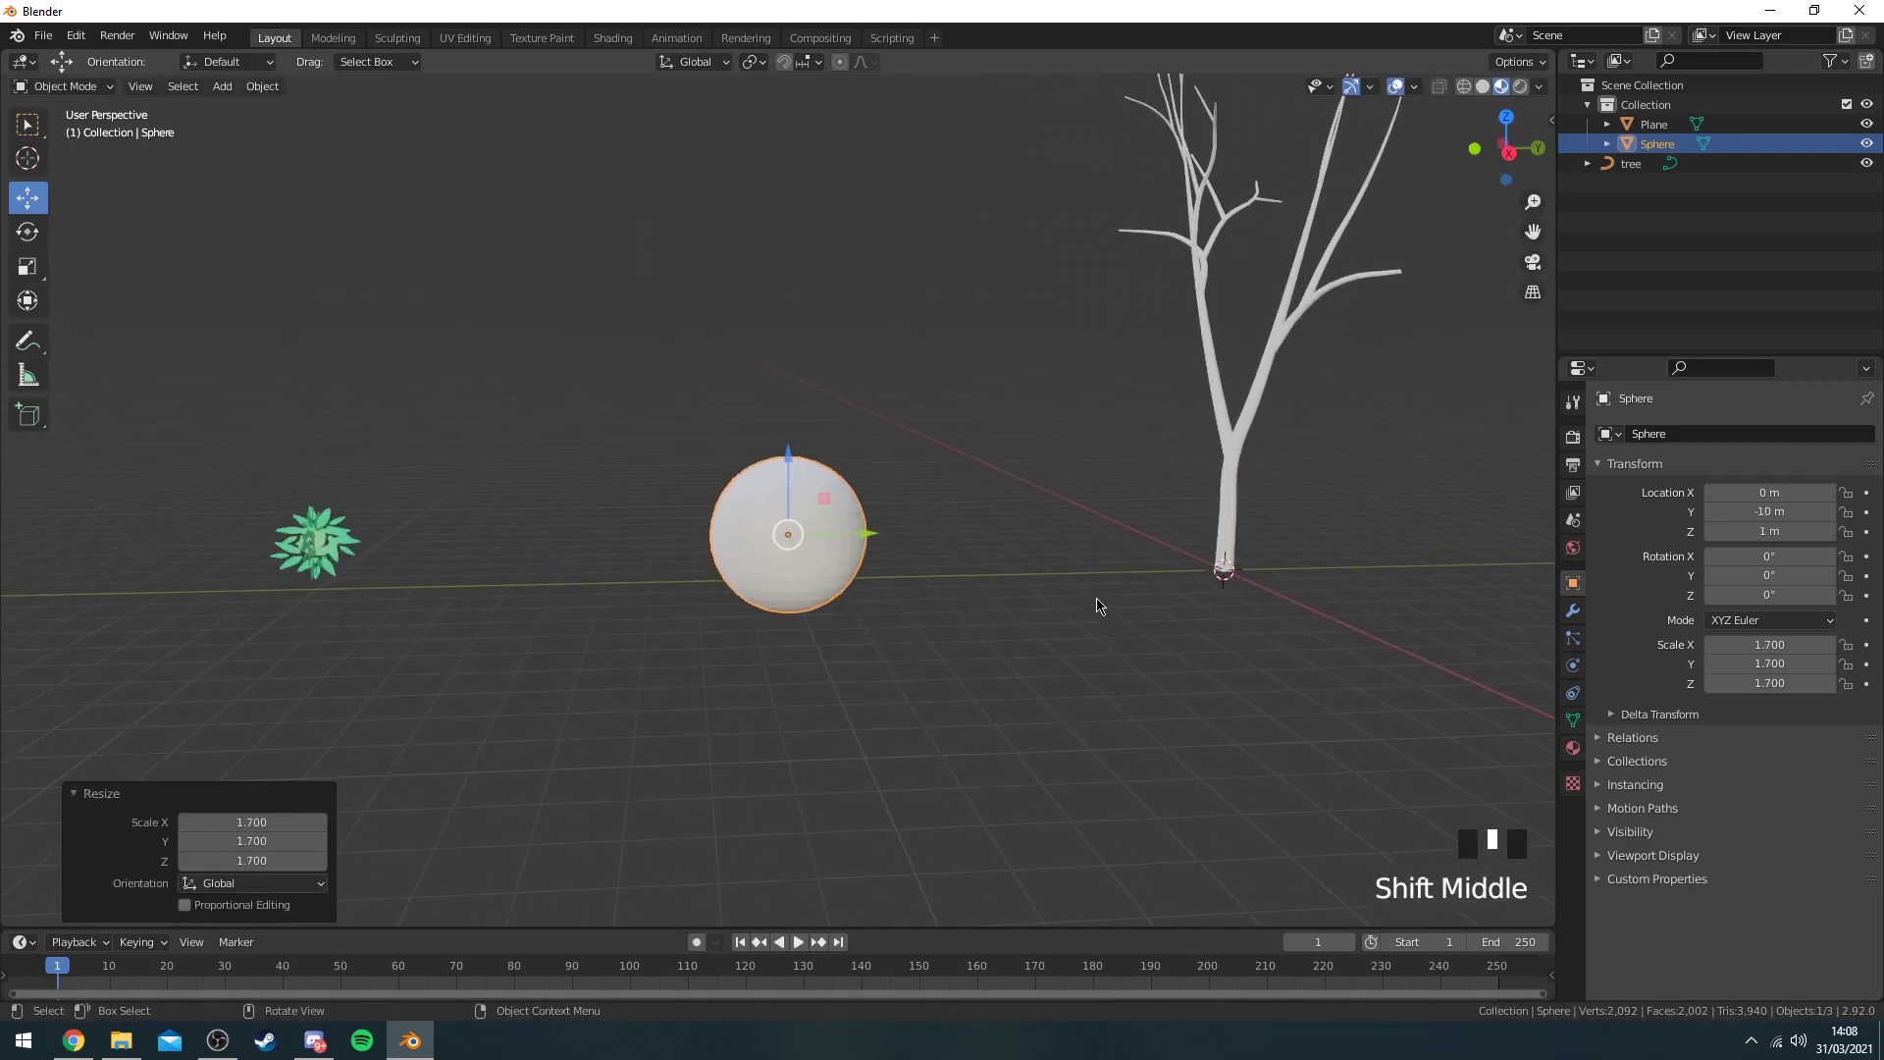
Add a particle system to the sphere and set its type to Hair.
left_click(1573, 648)
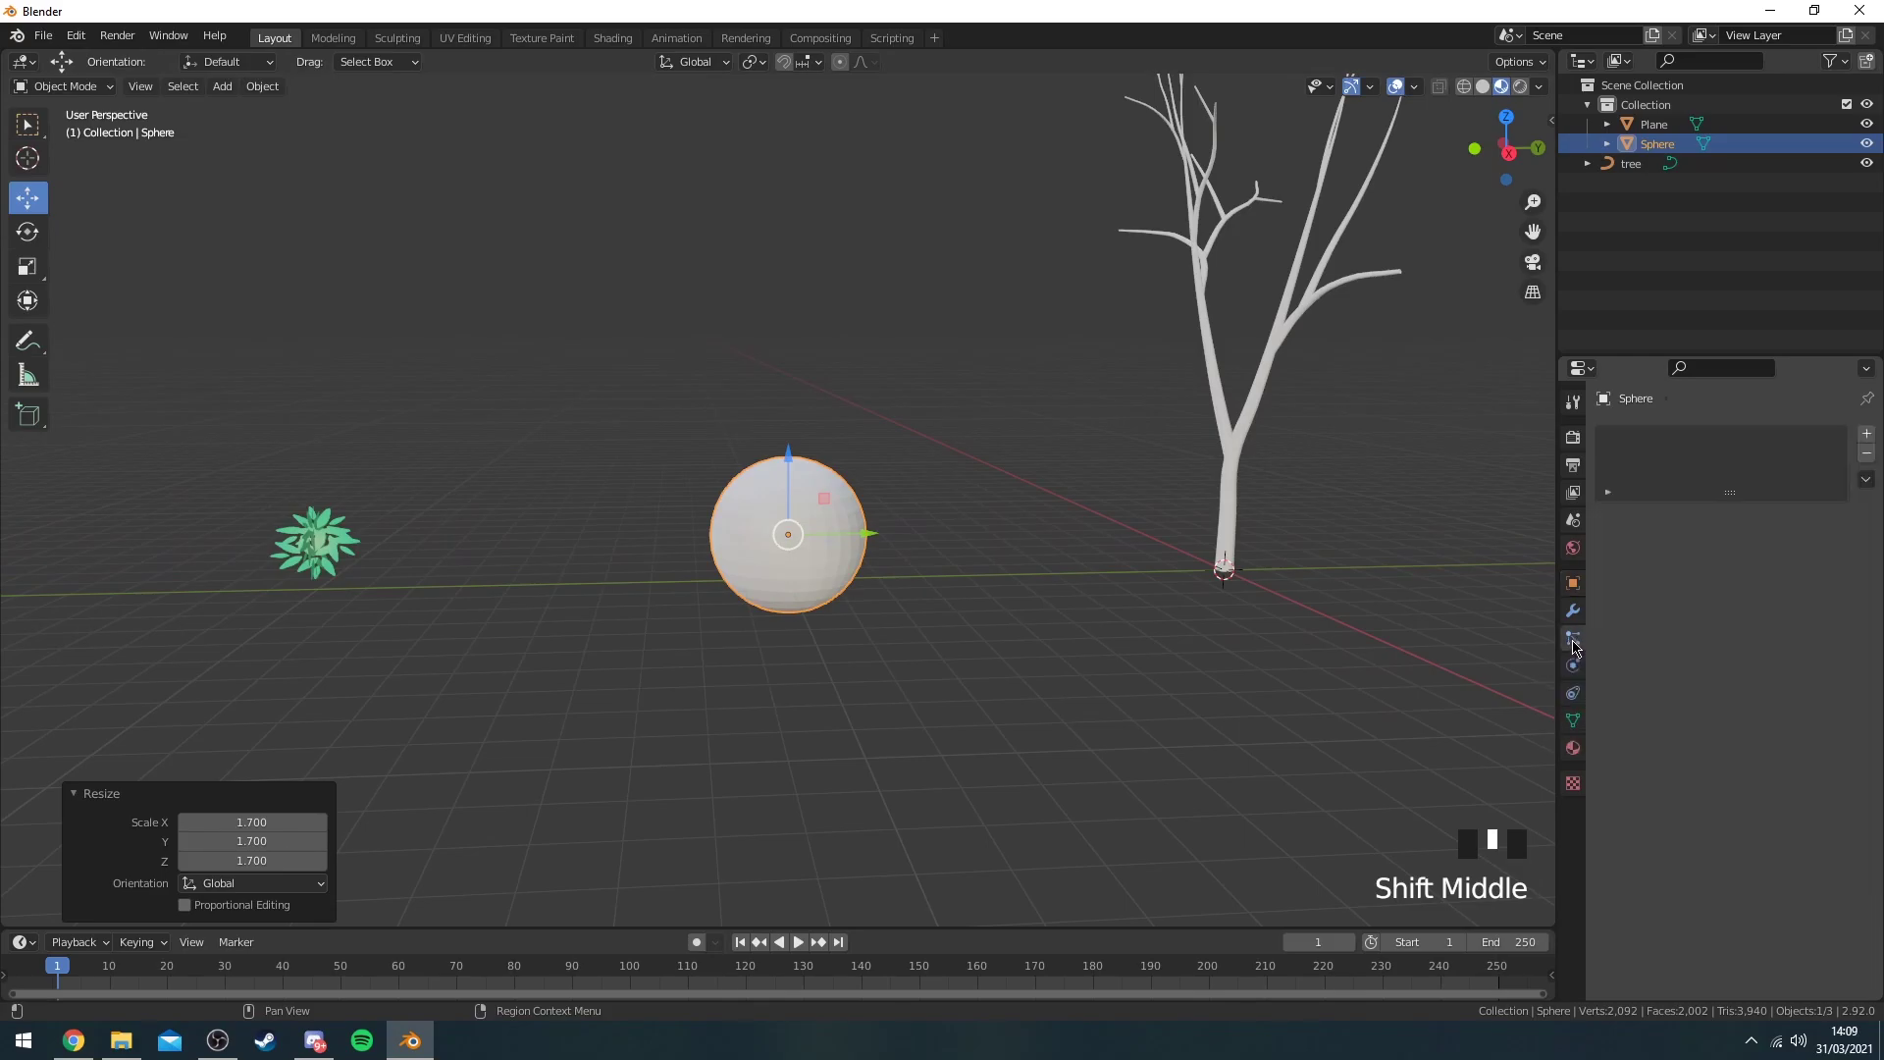
left_click(1866, 435)
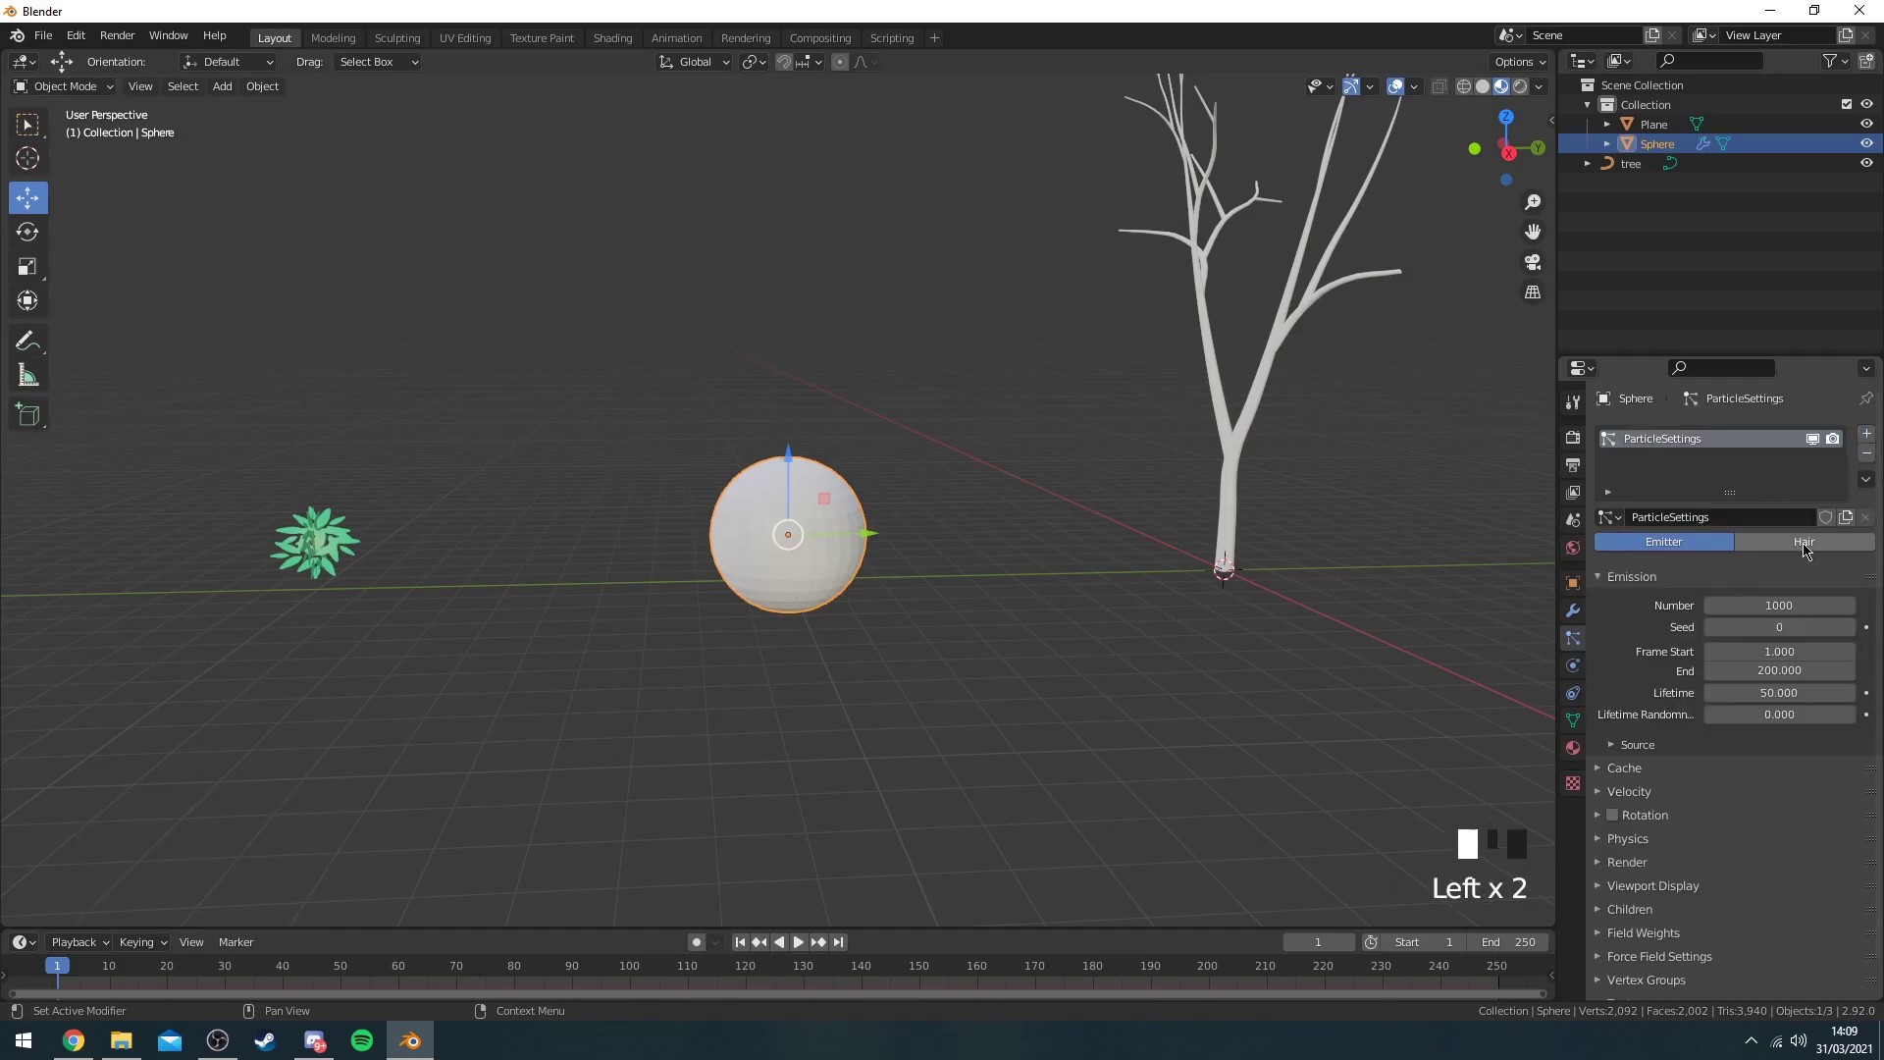
left_click(1804, 541)
middle_click_drag(1040, 549, 774, 369)
scroll(1081, 513, "up", 2)
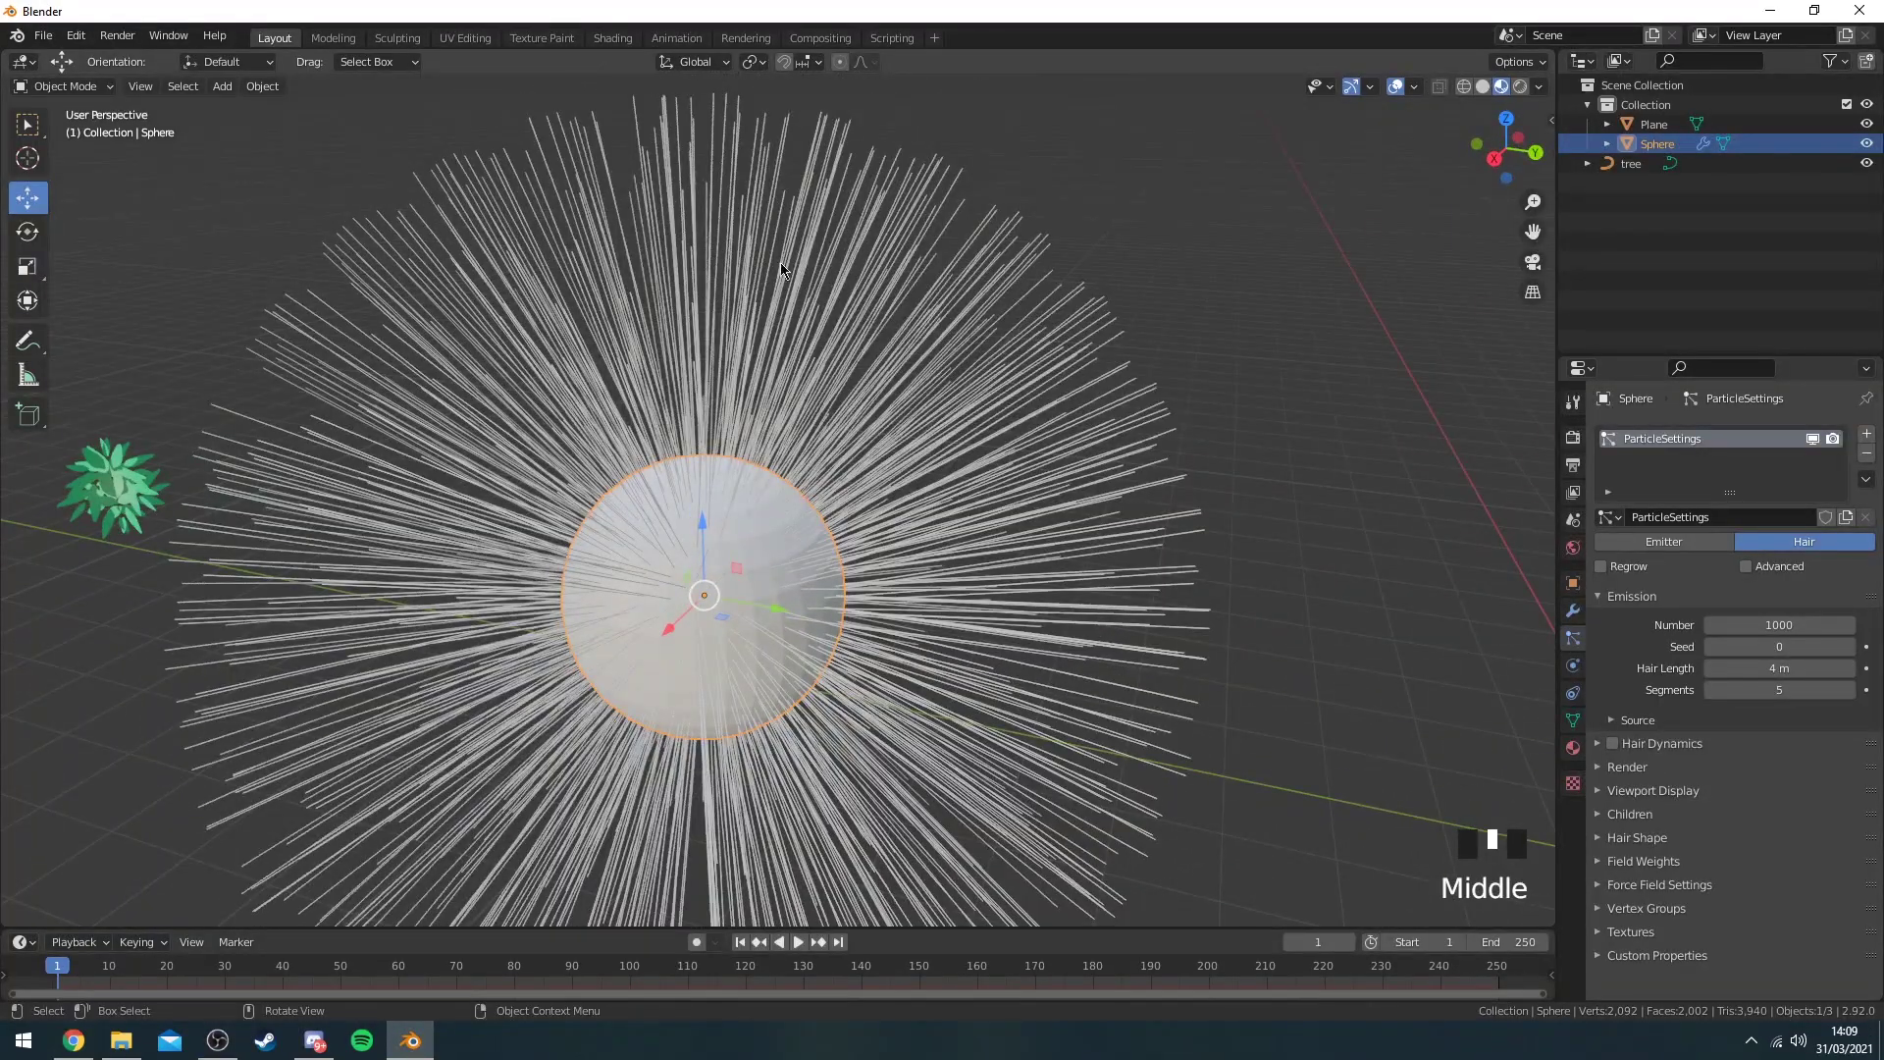
Set the hair emission Number to 300, Segments to 2 and Hair Length to 0.3 m.
middle_click_drag(782, 269, 1227, 471)
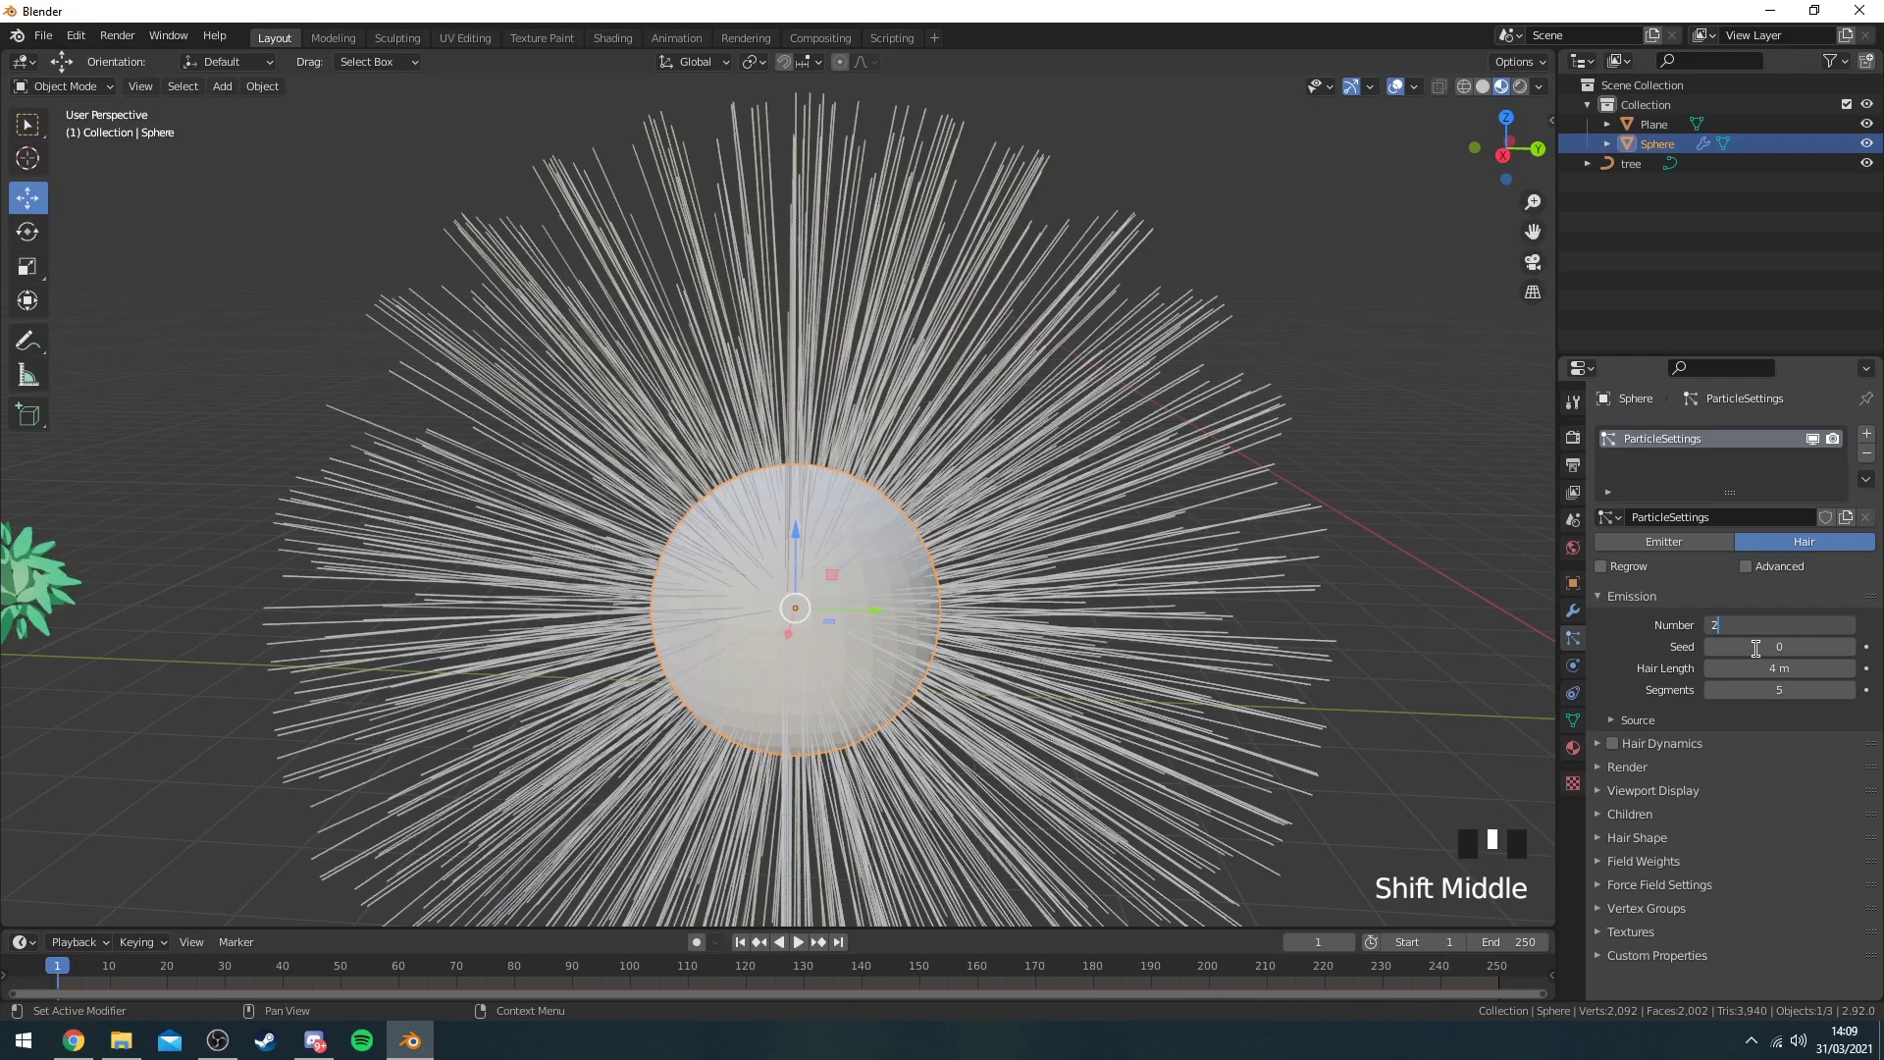
key("Return")
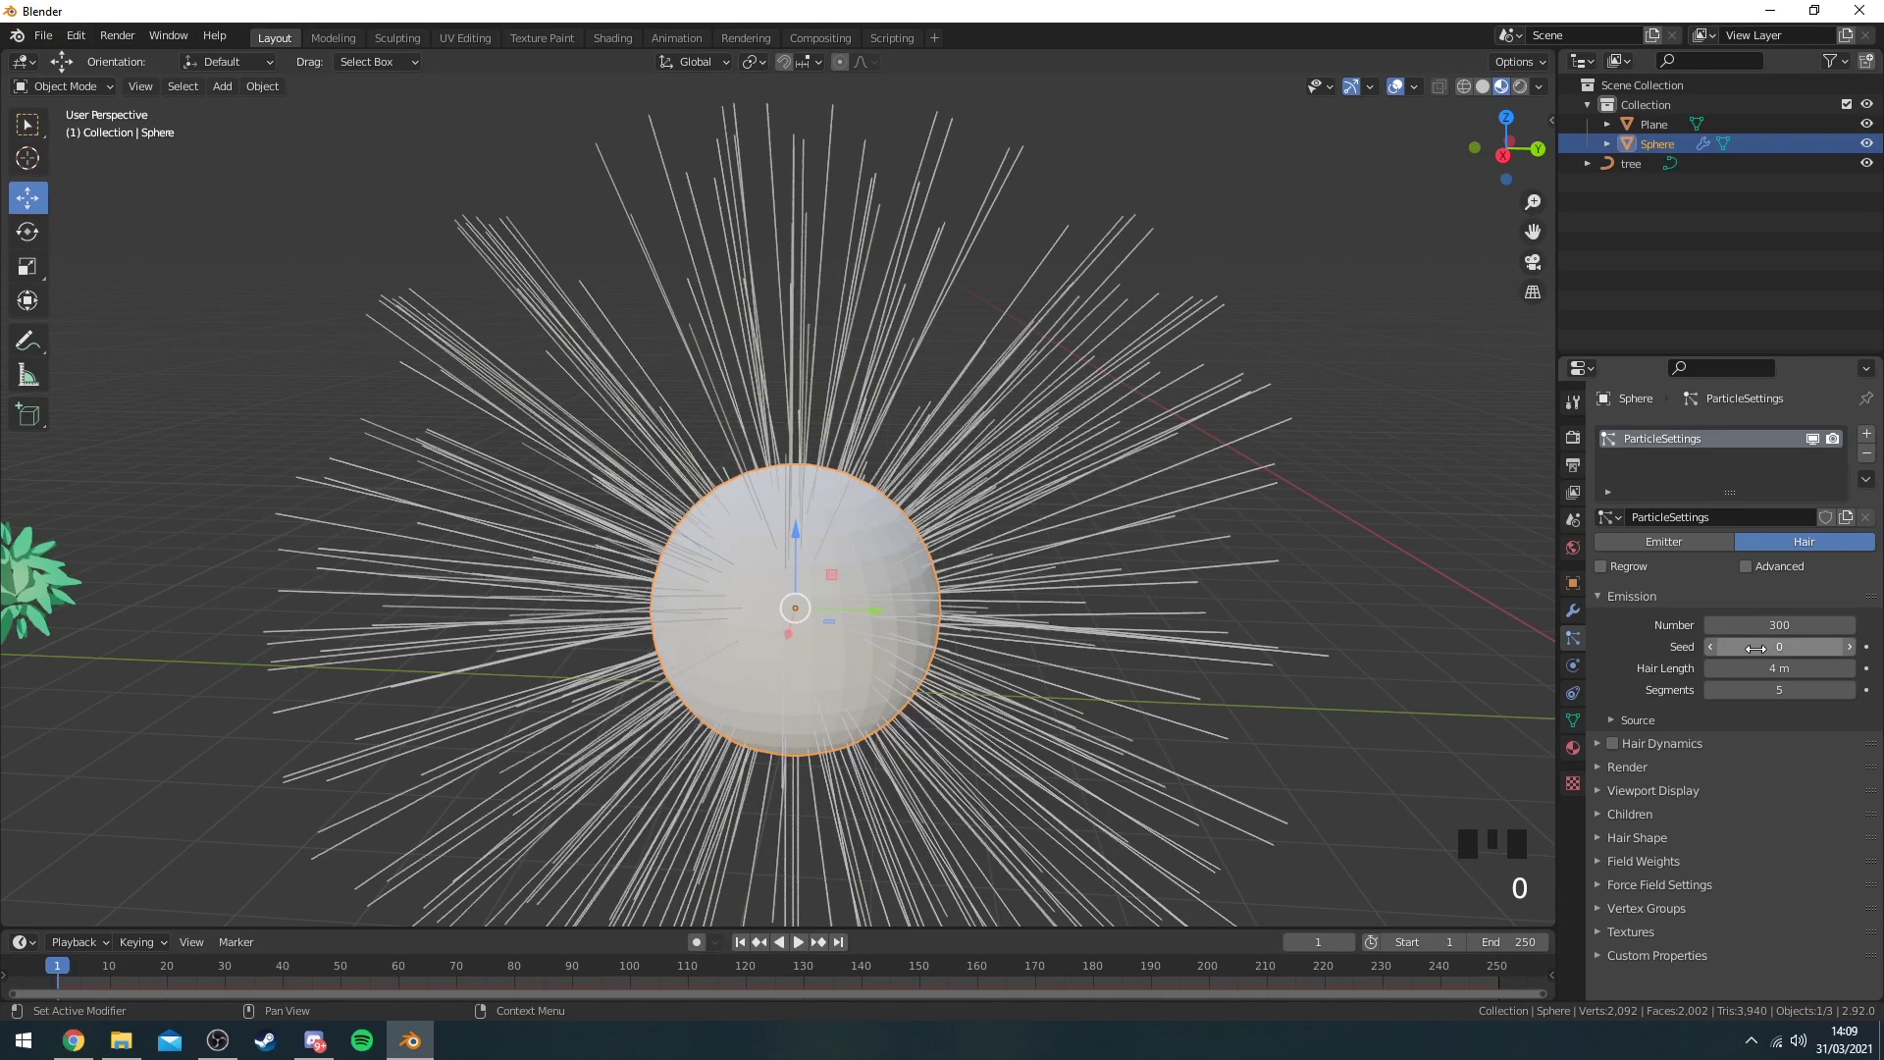
left_click(1693, 647)
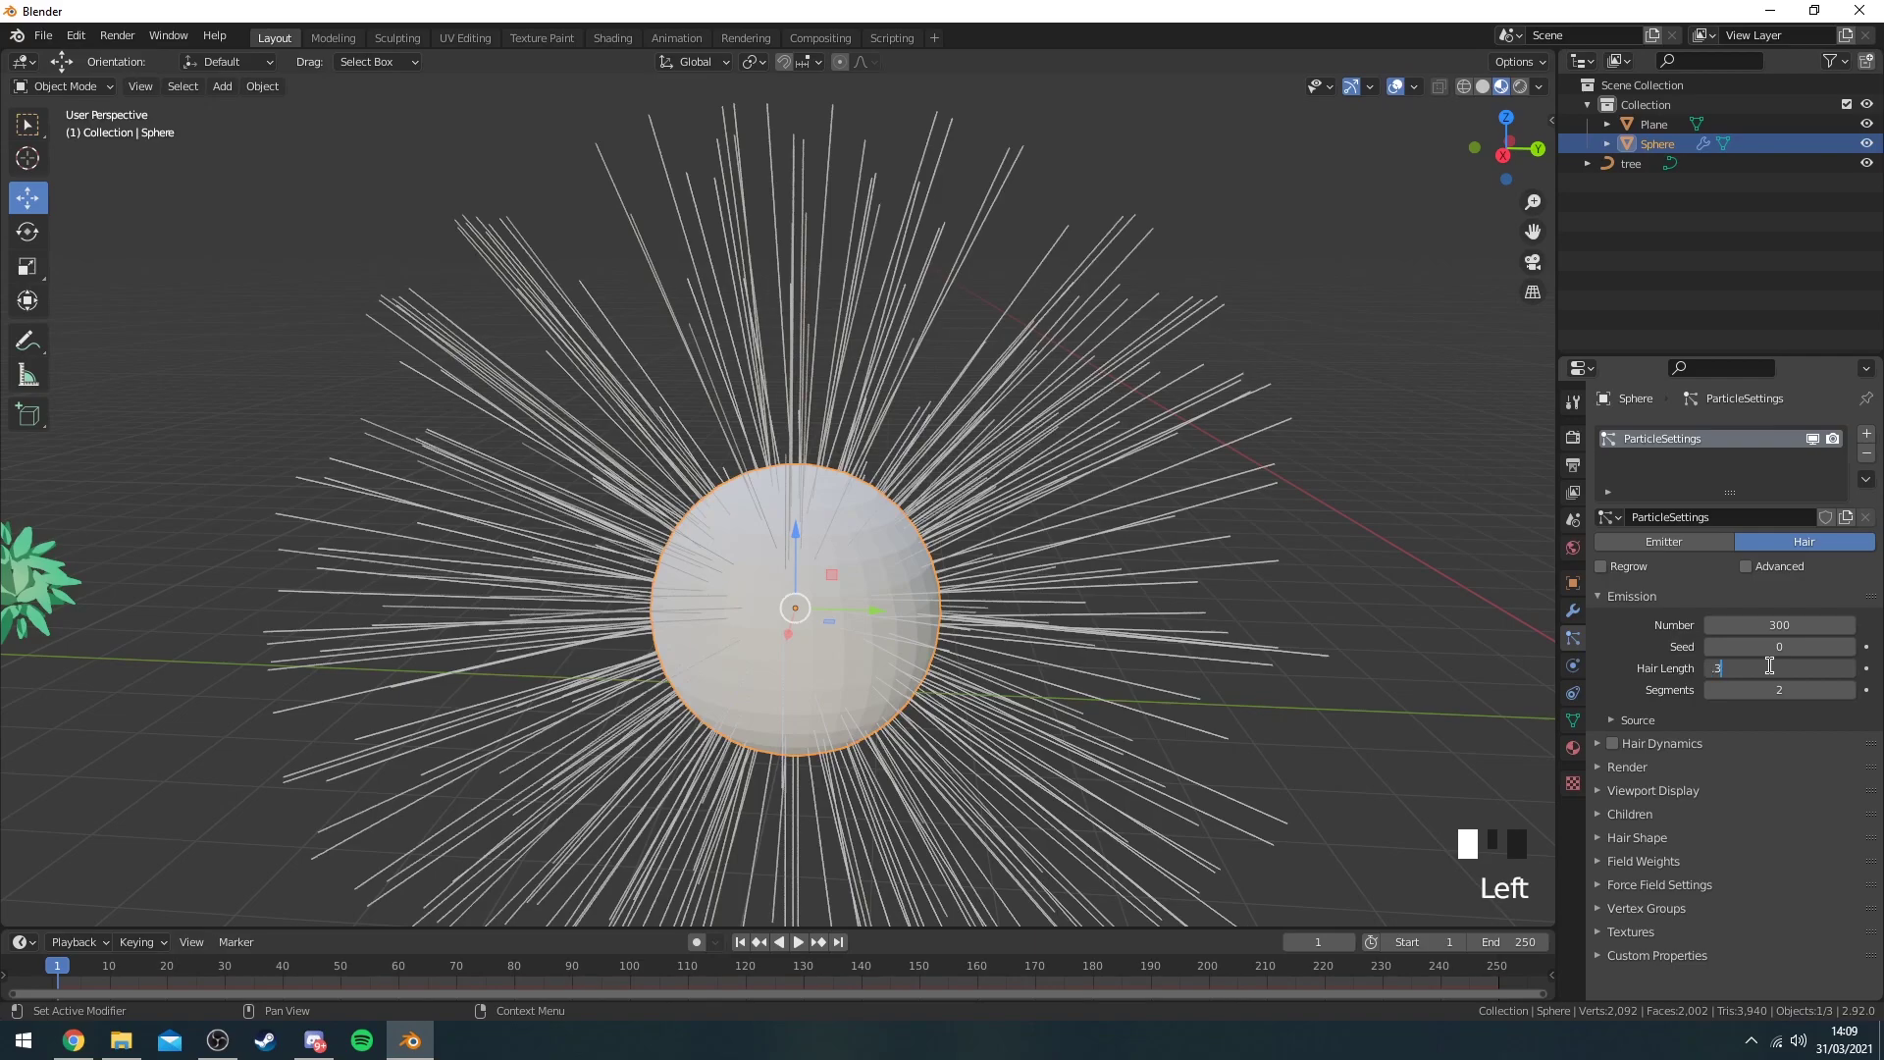
key("Return")
Examine the hair distribution over the sphere's surface from several angles, alongside the leaf planes.
left_click(1150, 520)
middle_click_drag(1143, 522, 1092, 520)
middle_click_drag(943, 523, 815, 511)
mouse_move(716, 506)
middle_mouse_down("shift")
mouse_move(838, 521)
mouse_move(749, 521)
middle_mouse_up("shift")
left_click_drag(408, 456, 531, 546)
left_click(769, 551)
middle_click_drag(769, 551, 791, 456)
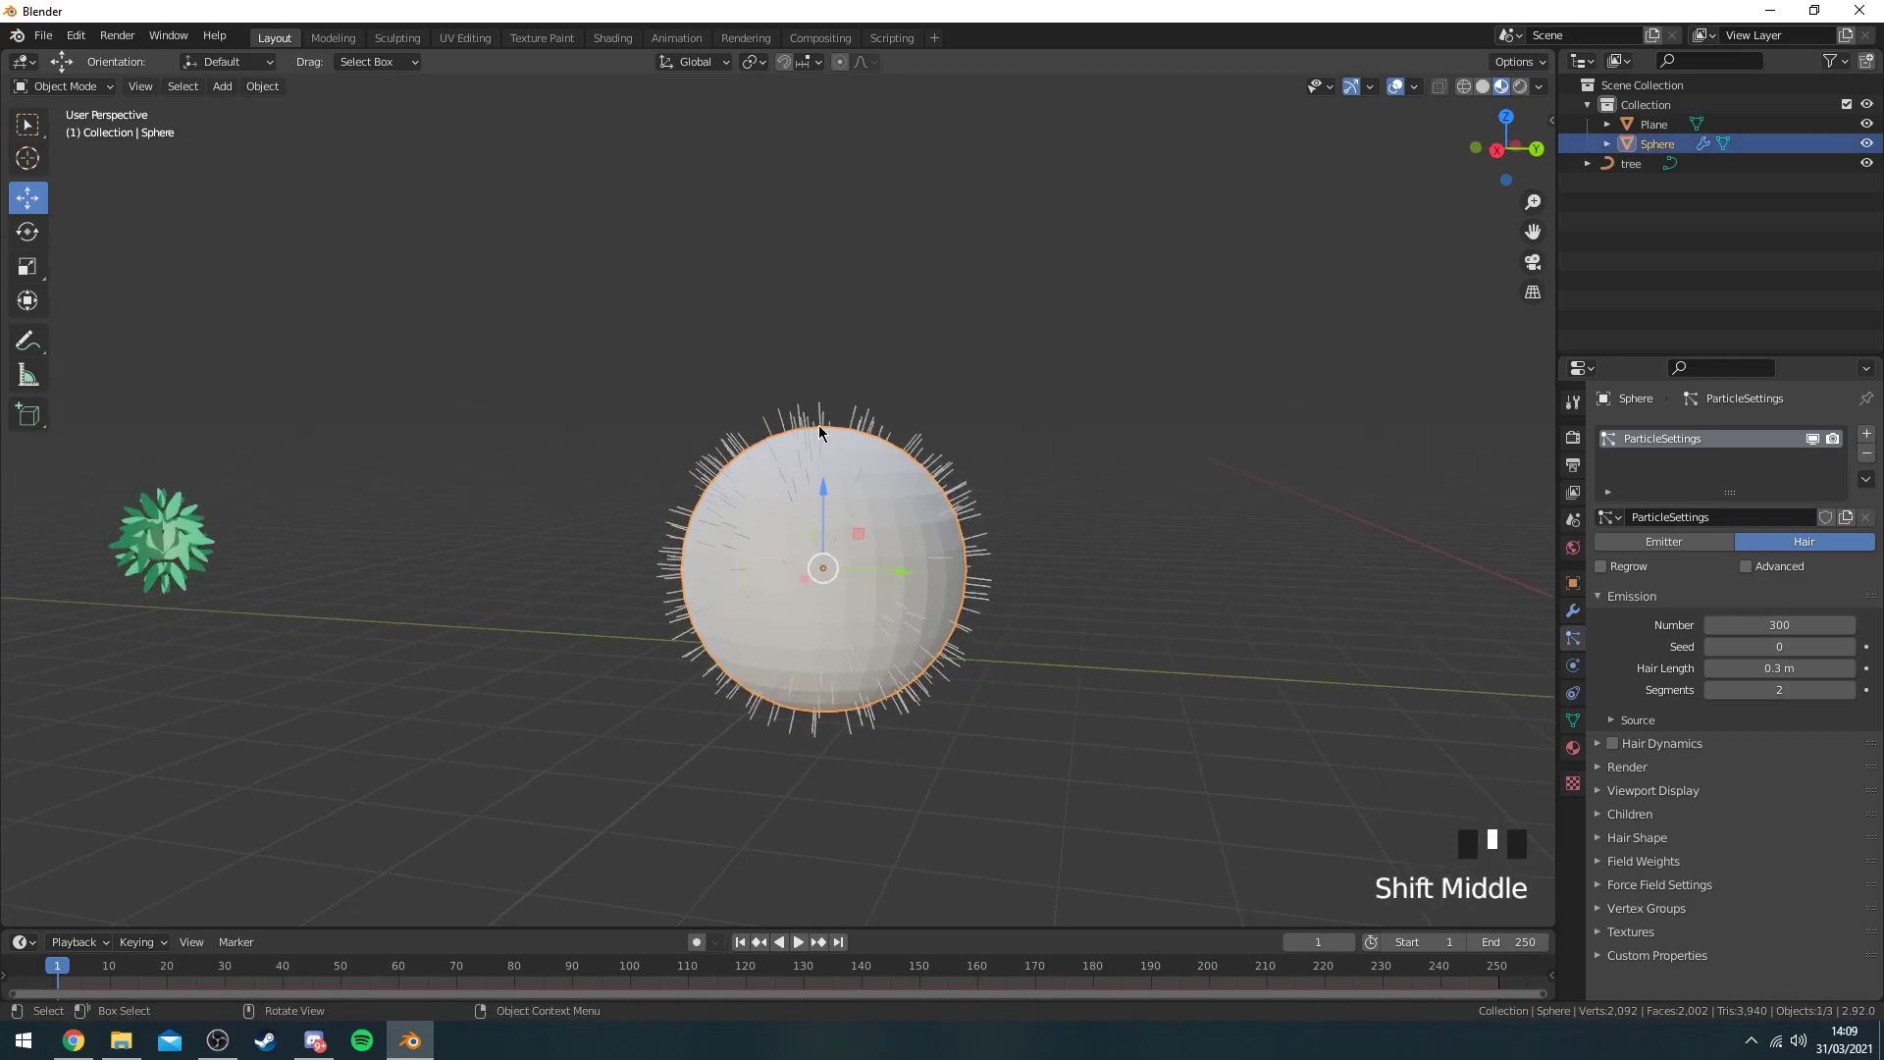
scroll(776, 392, "up", 1)
middle_click_drag(223, 513, 520, 618)
middle_click_drag(1089, 550, 653, 538, "shift")
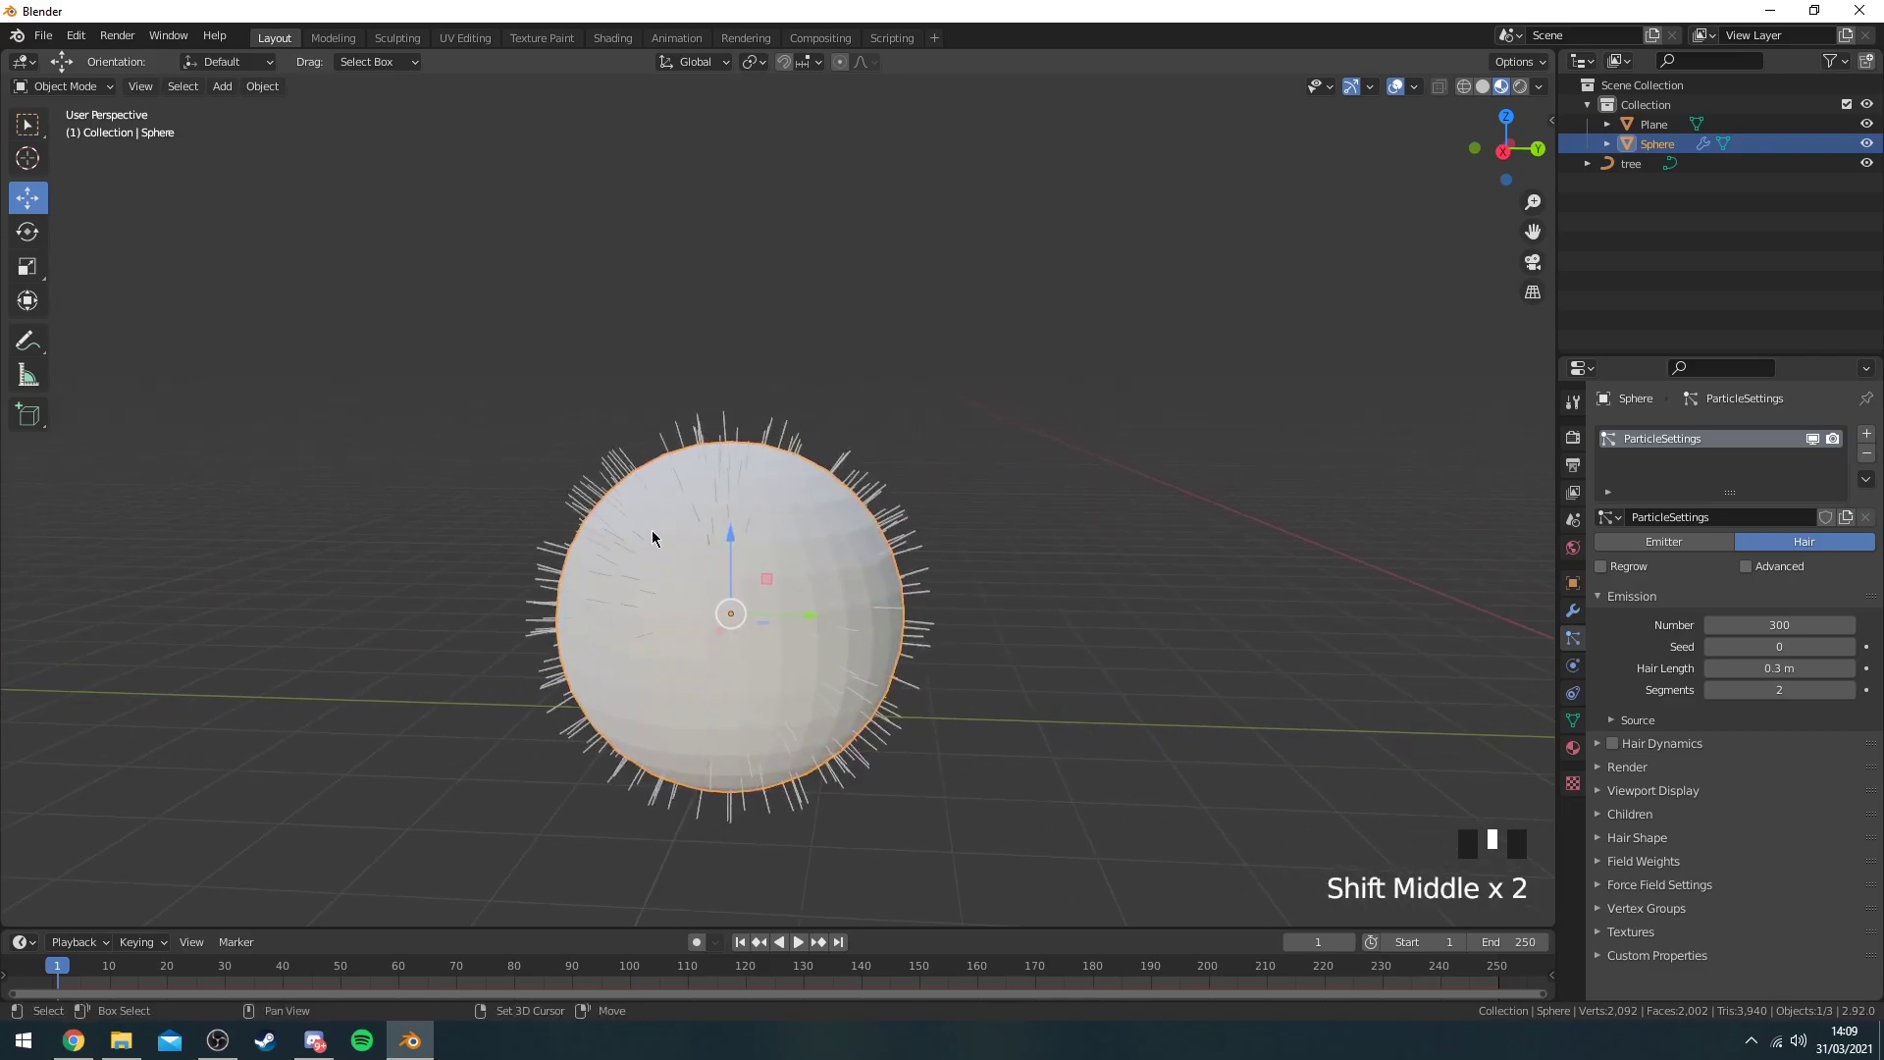
middle_click_drag(1112, 653, 1249, 619, "shift")
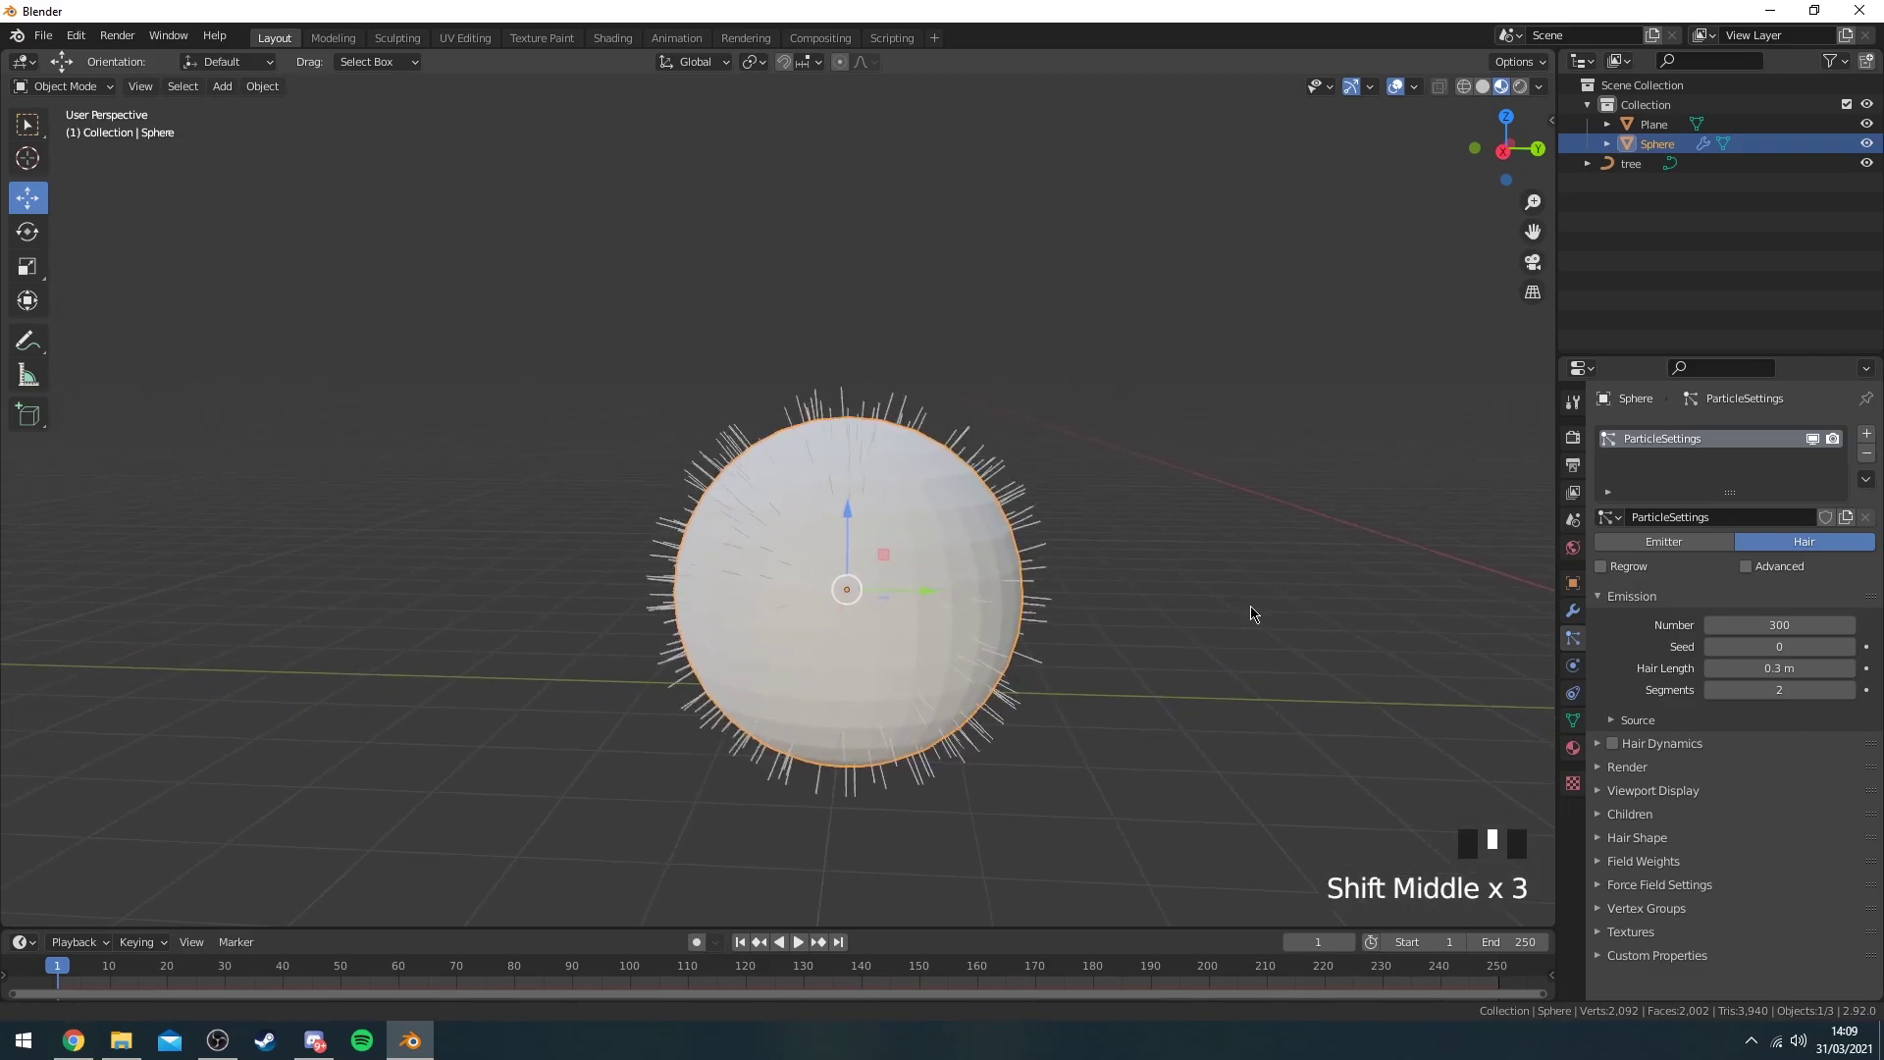
Enable the Advanced hair settings on the sphere's particle system and render the particles as Object.
left_click(1747, 567)
scroll(1657, 813, "down", 1)
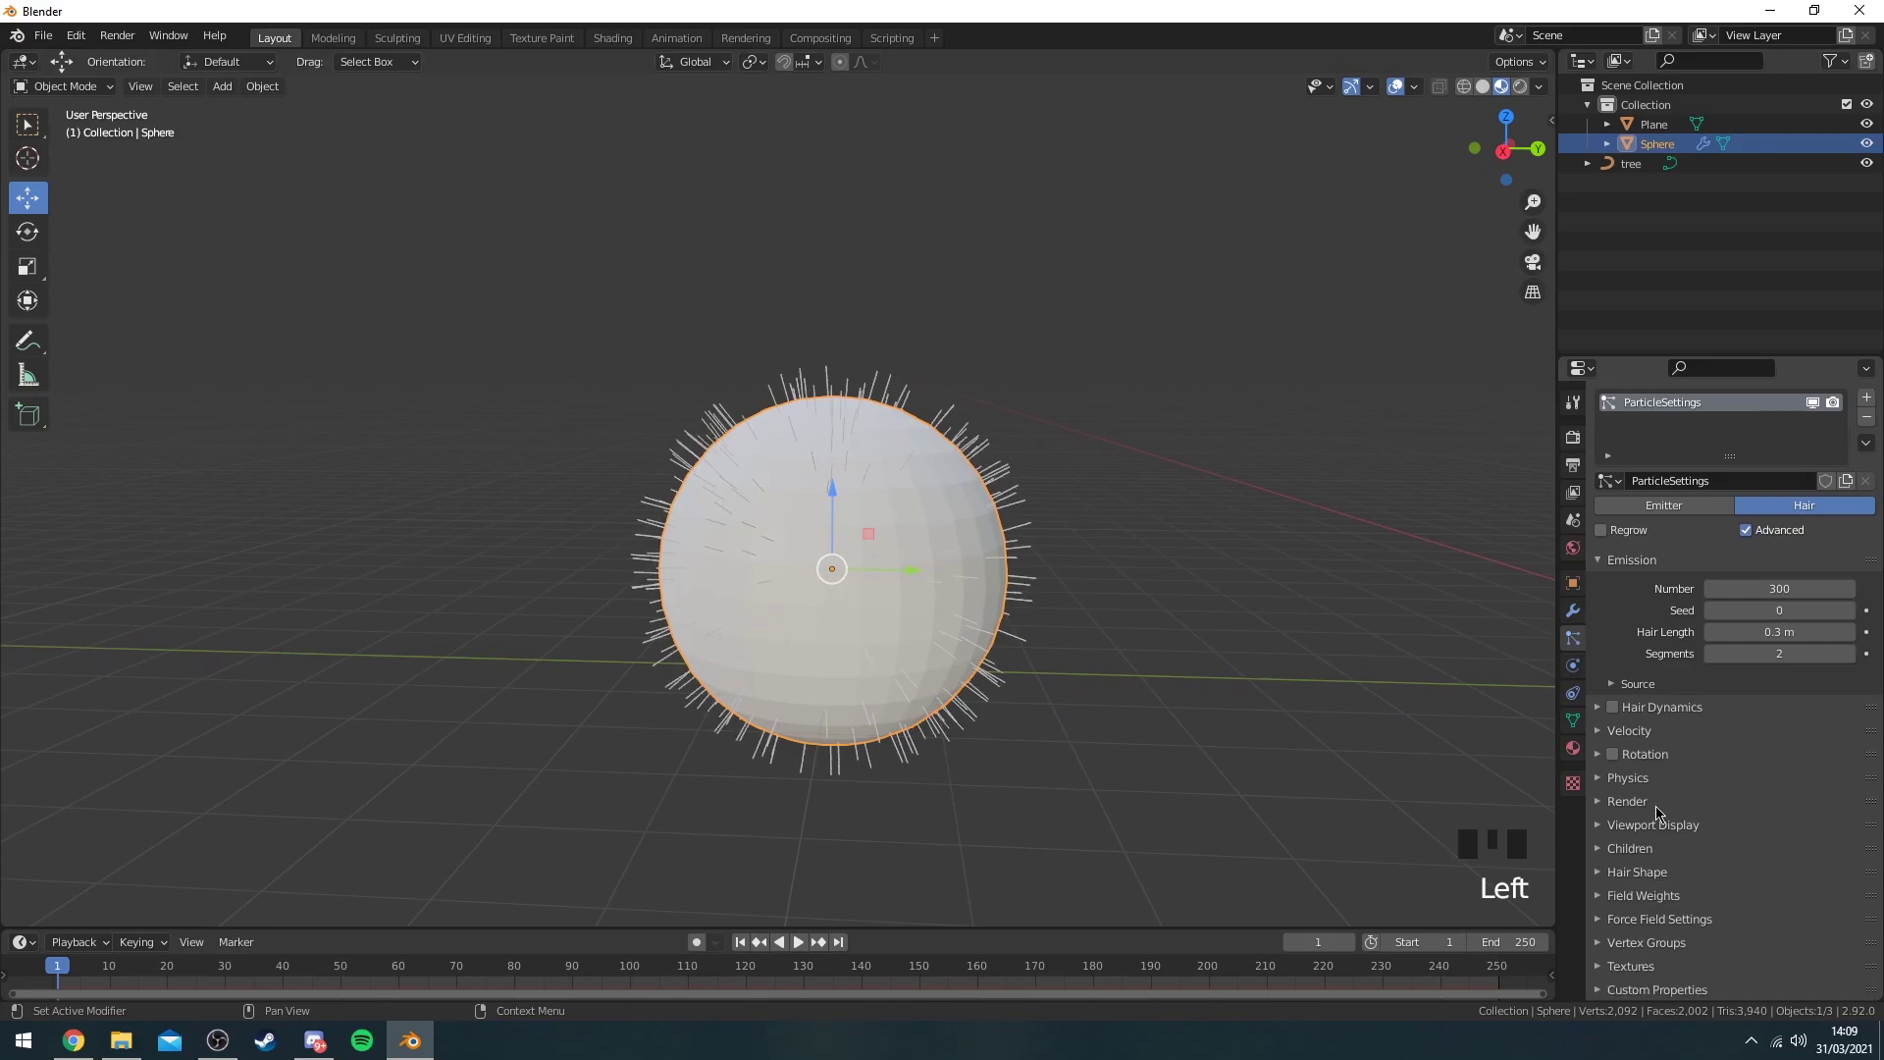
left_click(1601, 803)
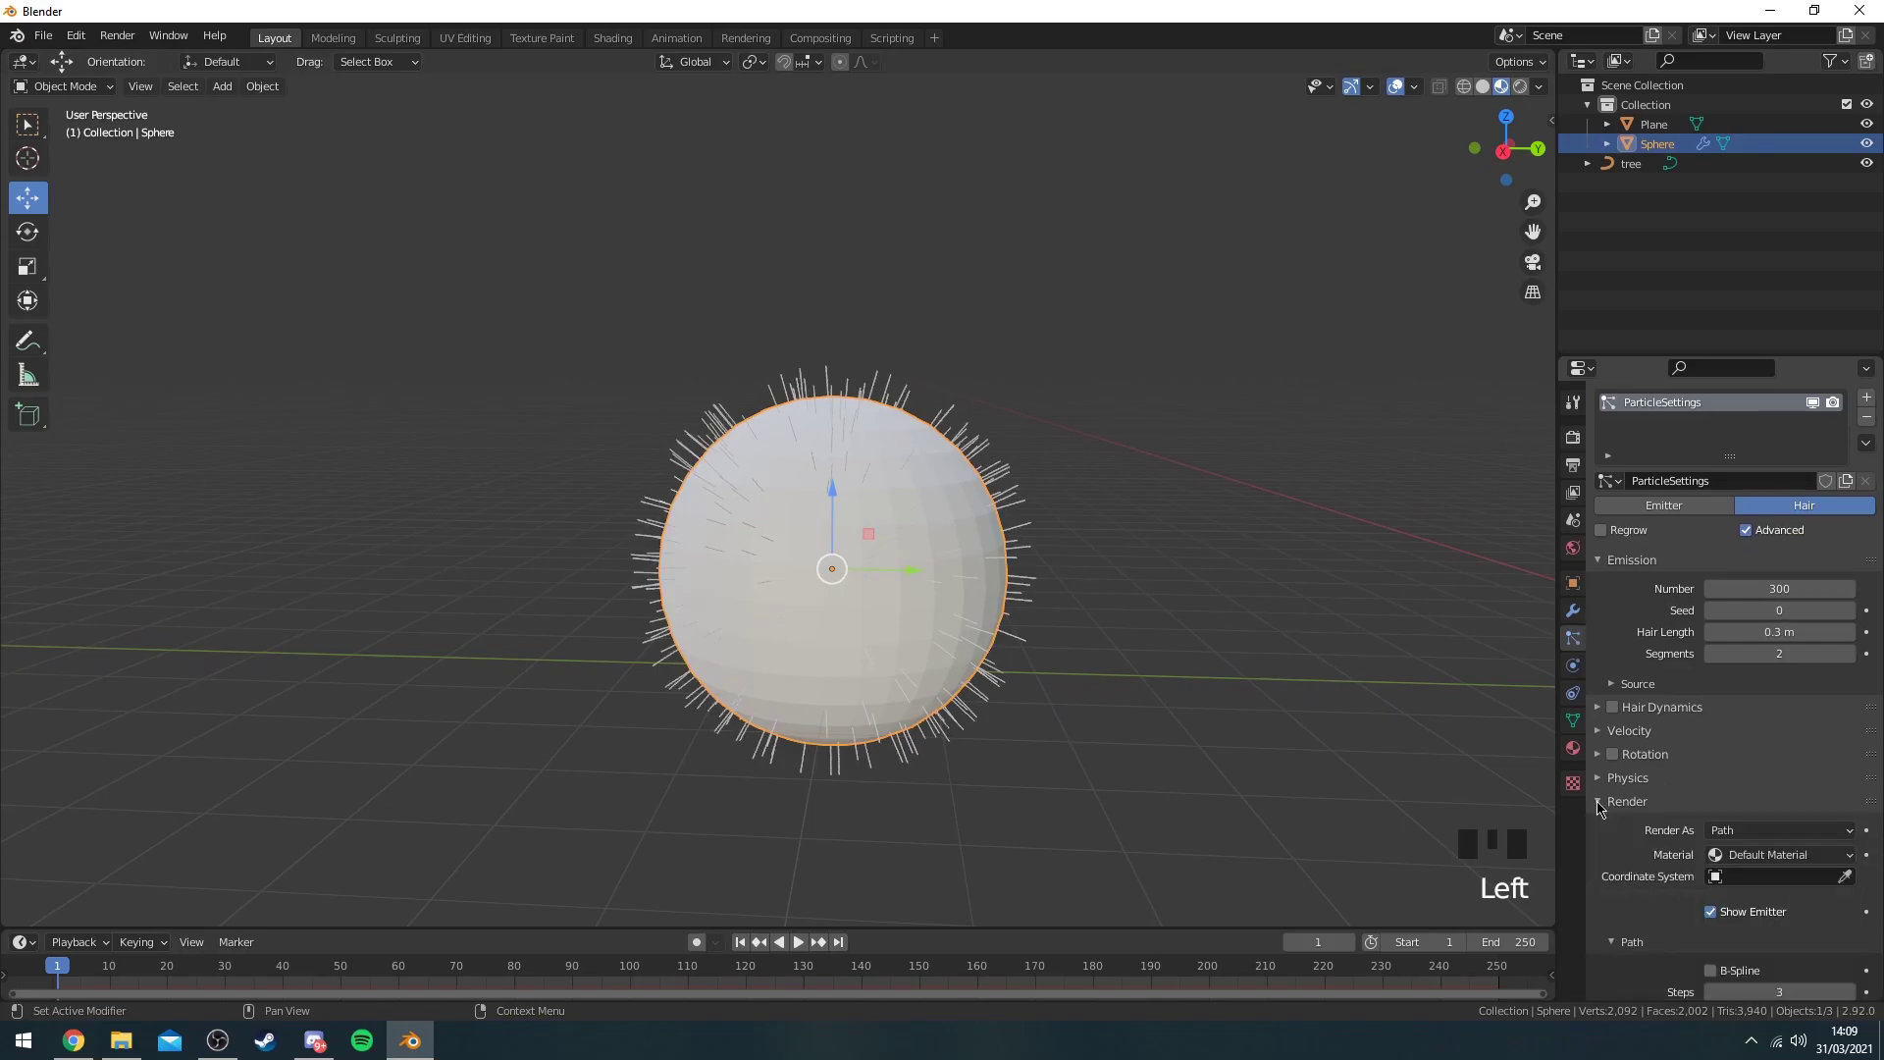
scroll(1727, 765, "down", 3)
left_click(1740, 715)
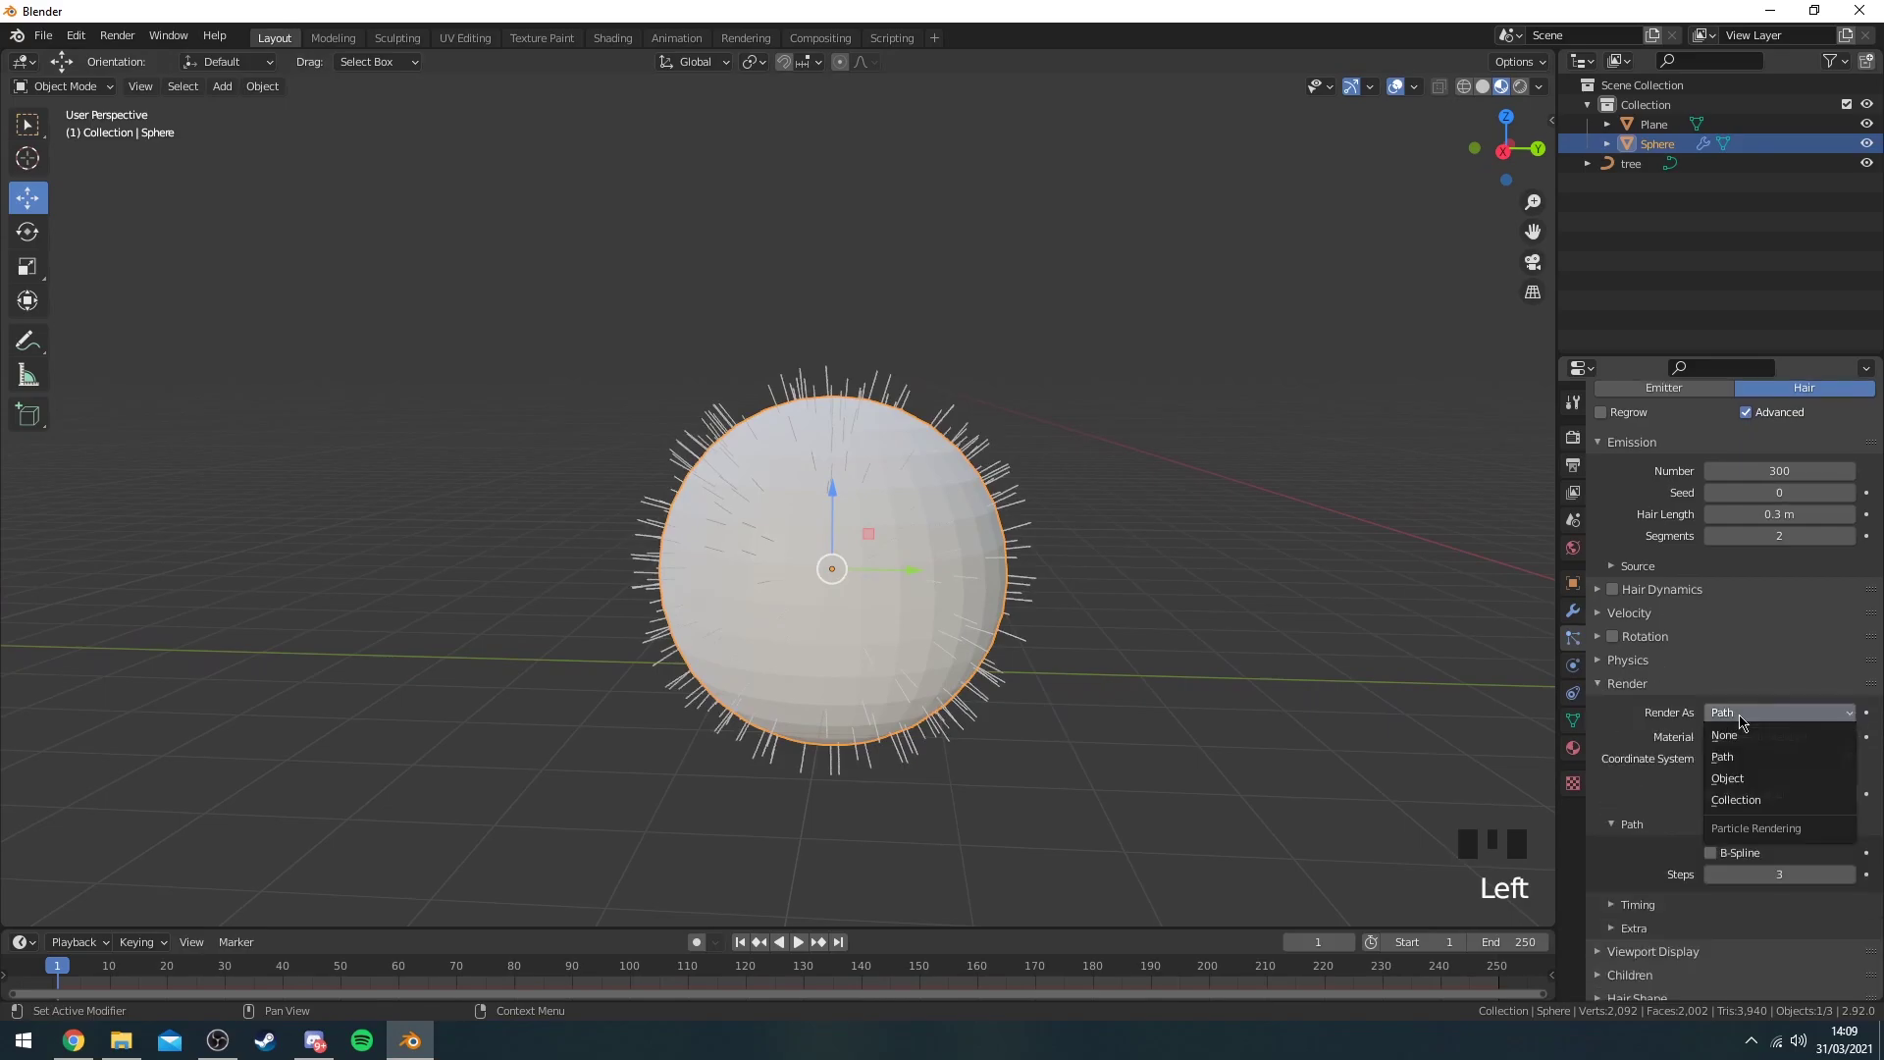
left_click(1742, 781)
Pick the leaf Plane in the scene as the particle system's instance object.
scroll(1171, 612, "down", 1)
middle_click_drag(923, 432, 1205, 495)
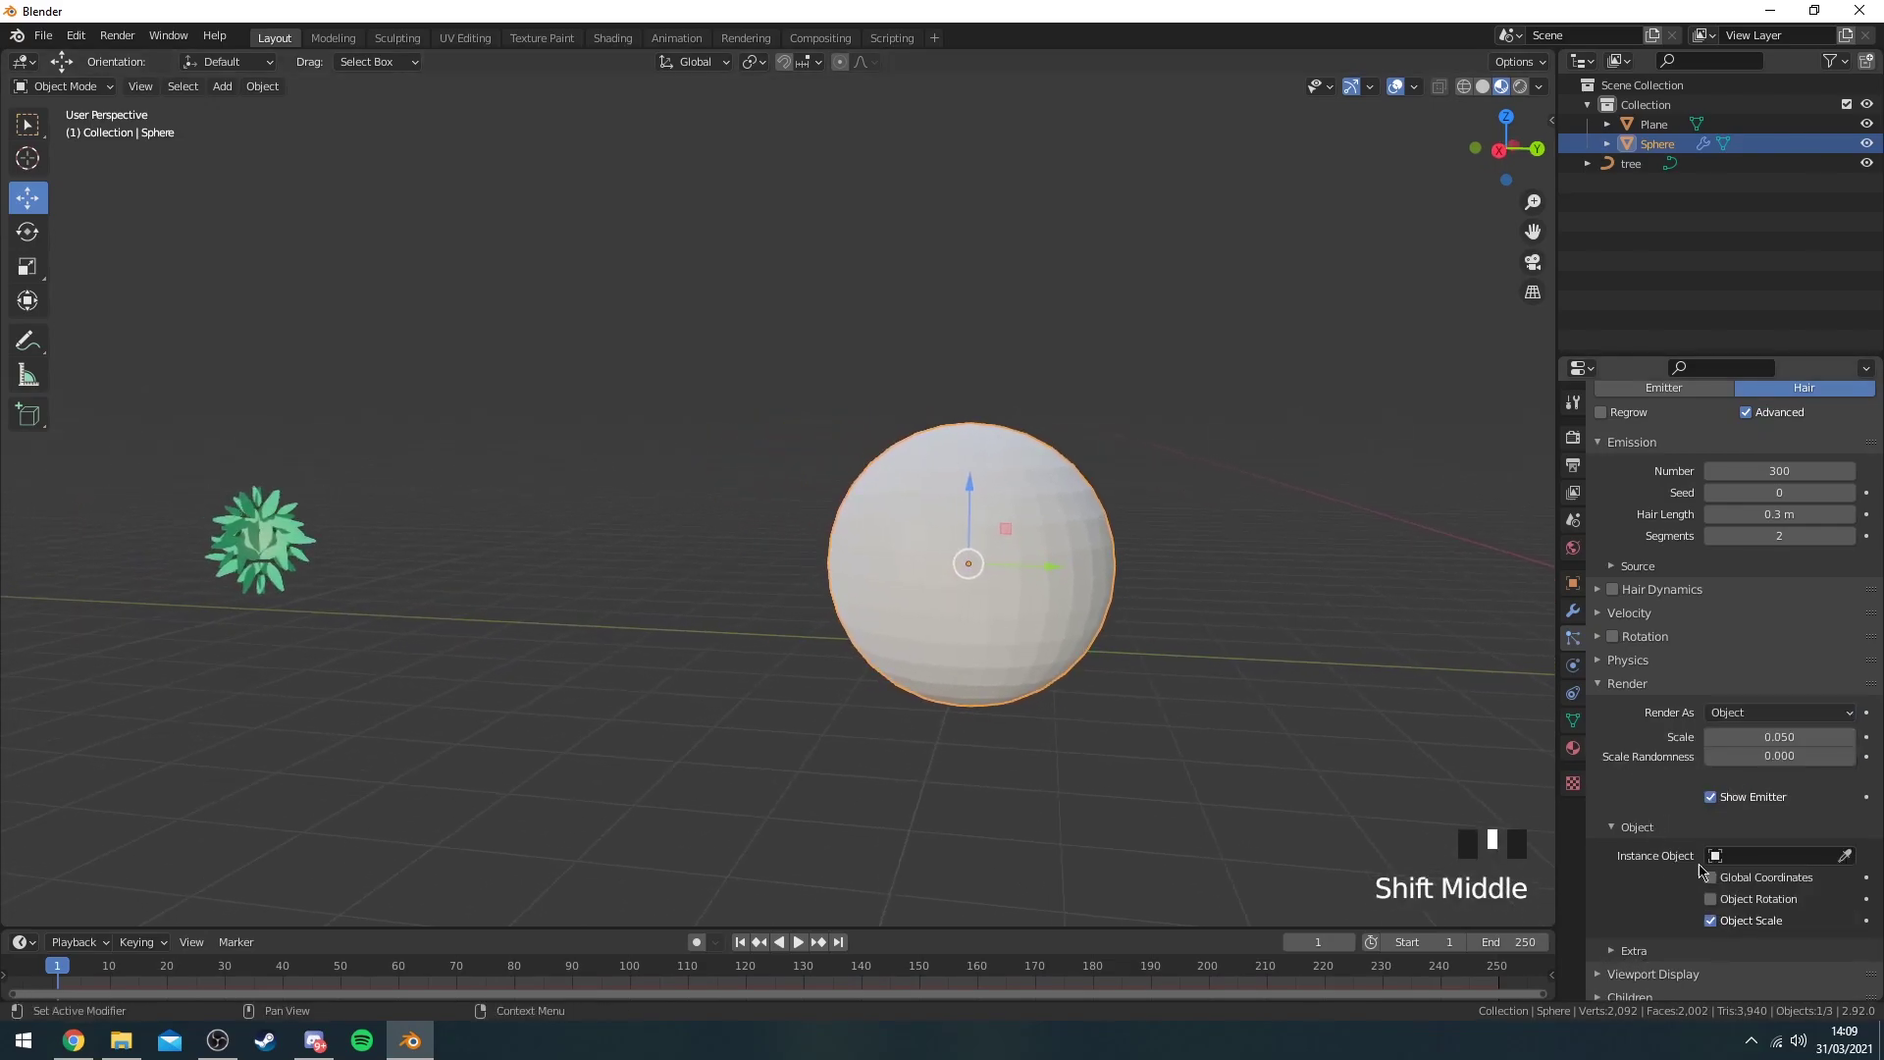
left_click(1842, 856)
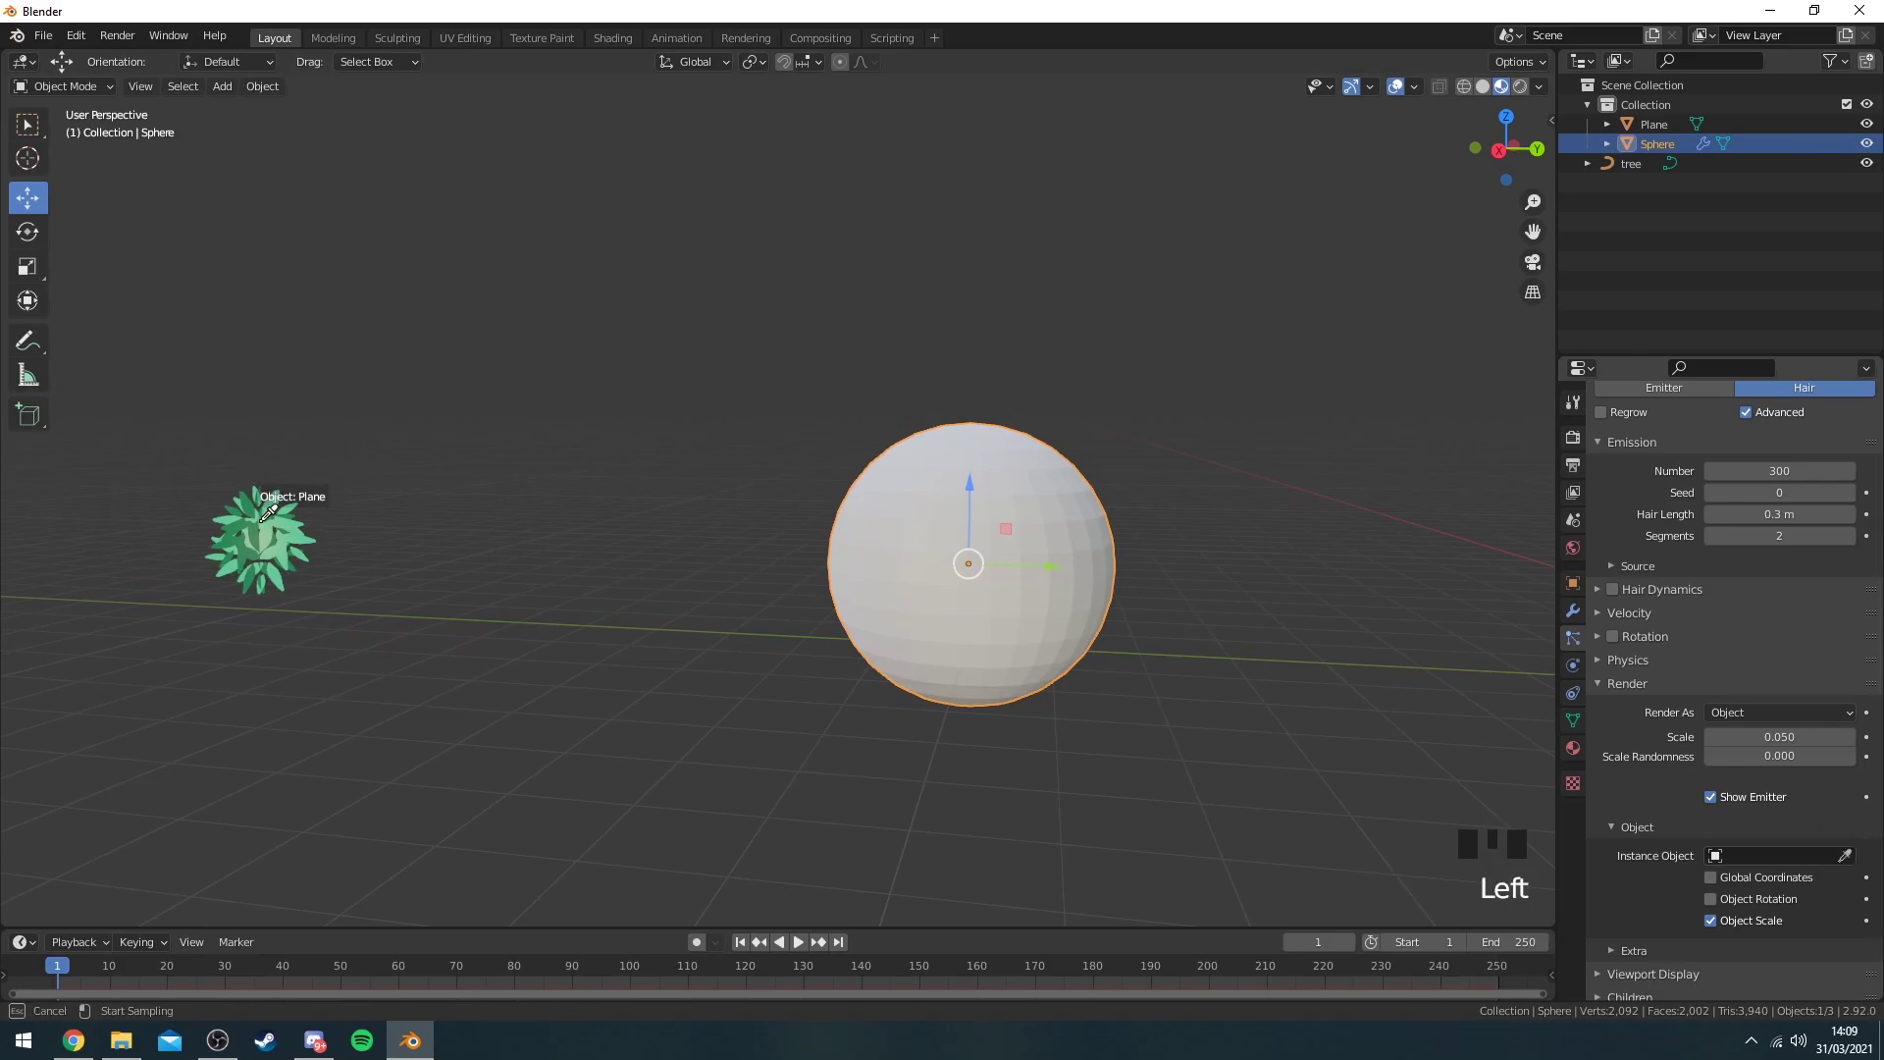
left_click(295, 515)
Set the particle render Scale to 1.610 to enlarge the leaf instances on the sphere.
middle_click_drag(1188, 517, 1094, 513, "shift")
scroll(1114, 530, "up", 5)
scroll(1018, 475, "up", 1)
scroll(858, 416, "down", 2)
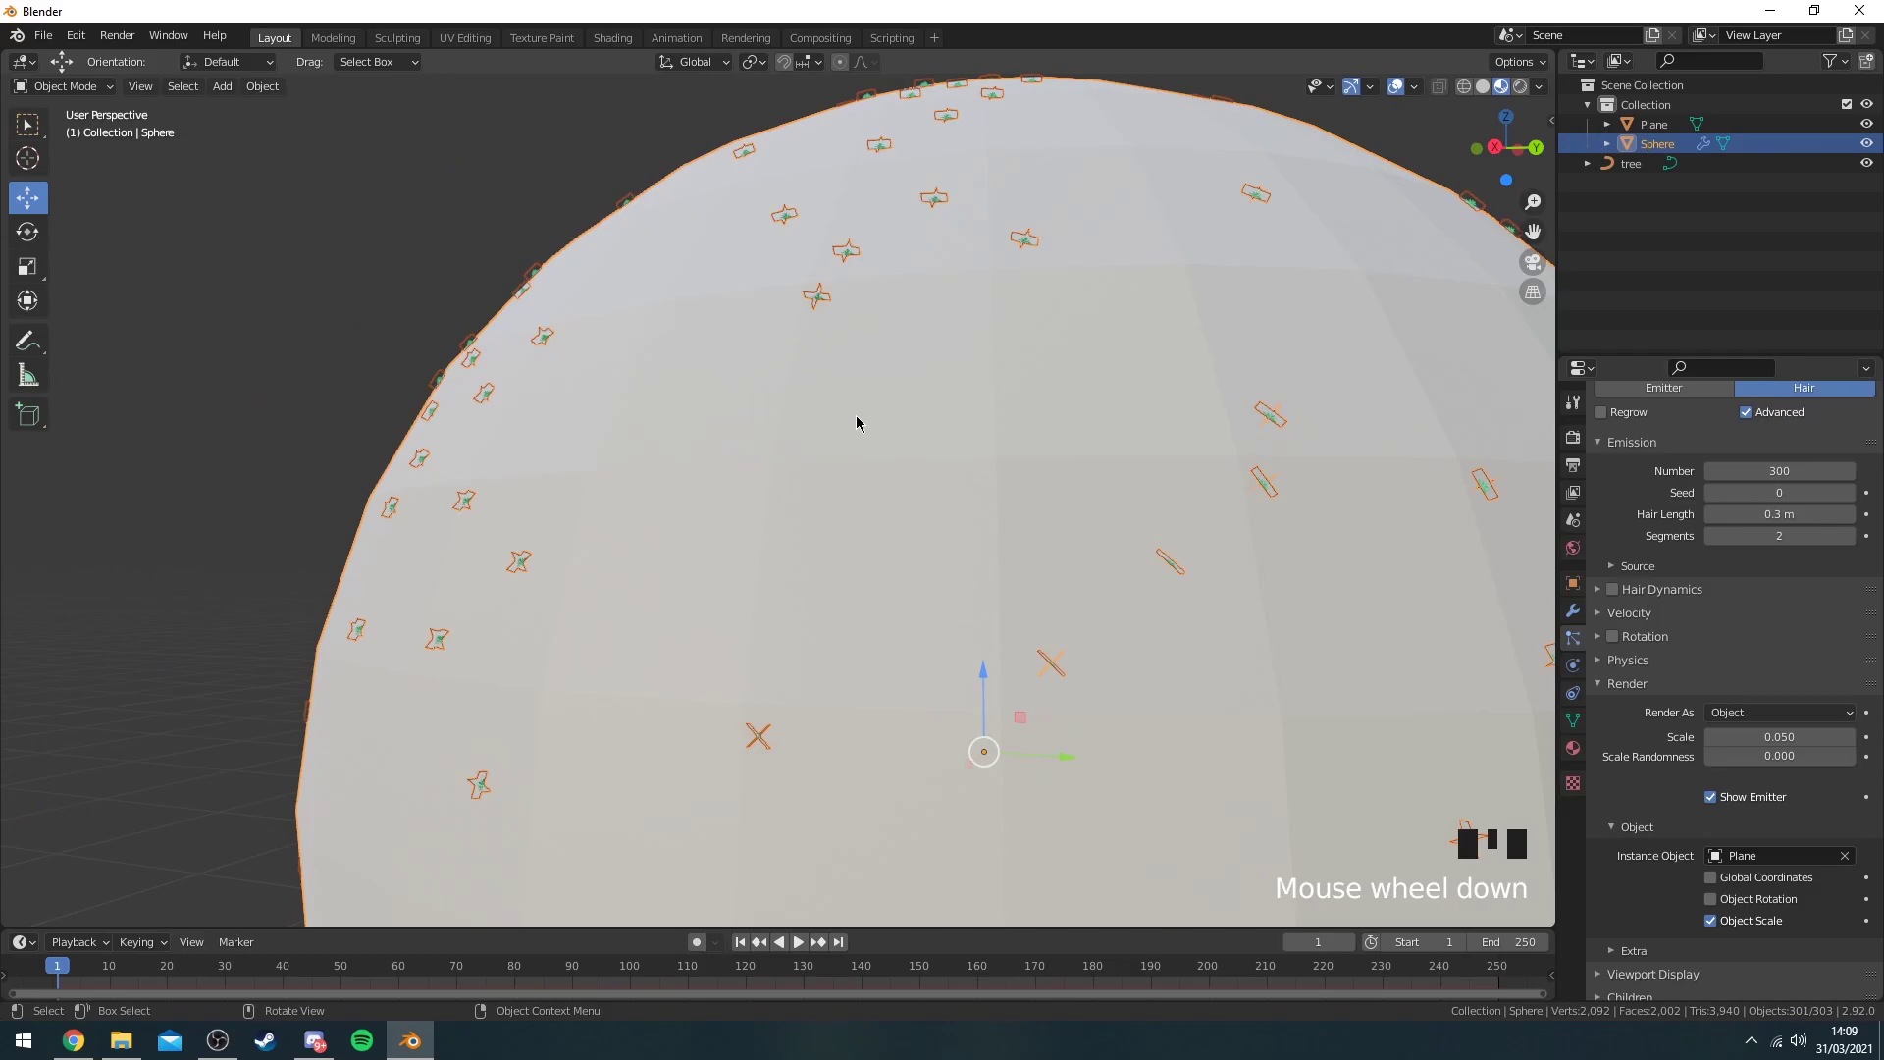
middle_click_drag(853, 463, 1125, 551)
scroll(1077, 517, "down", 1)
left_click_drag(1766, 736, 1870, 736)
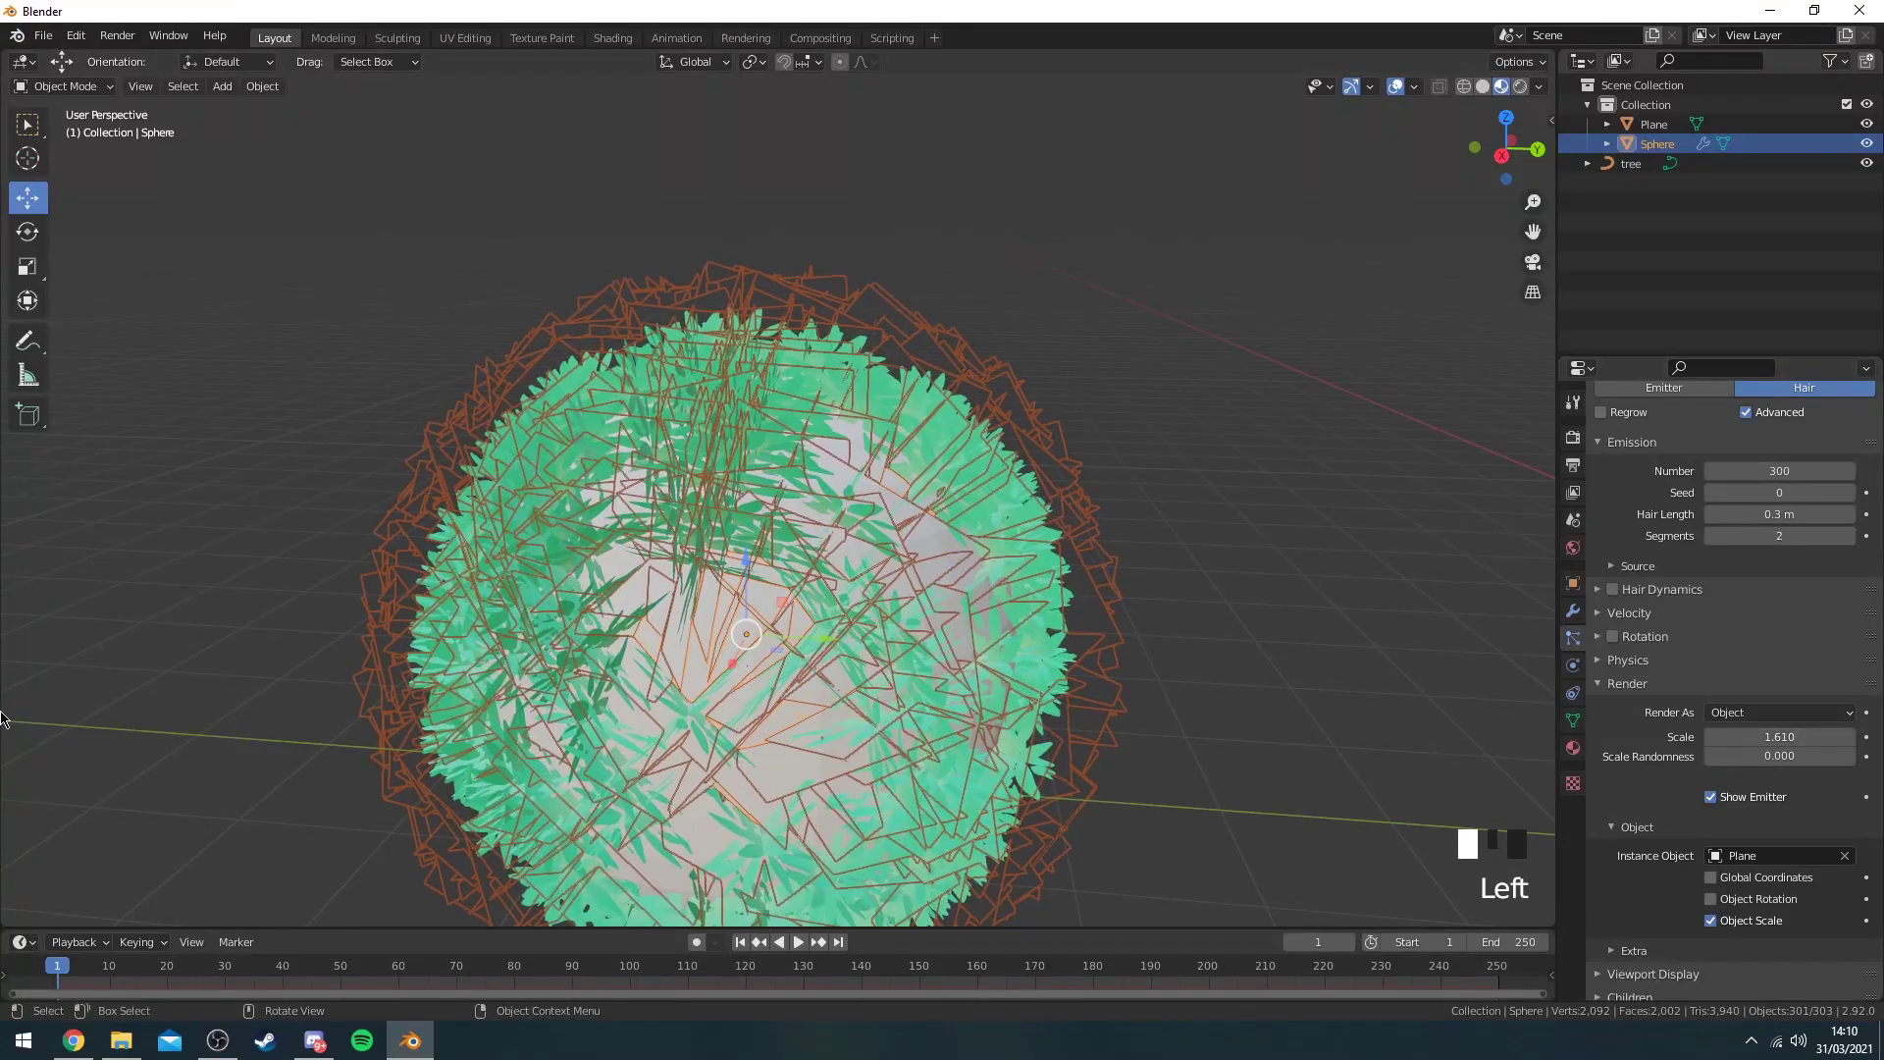
Enable particle Rotation and set Randomize to 0.404, Phase to 0.615 and Randomize Phase to 1.282.
scroll(793, 610, "down", 4)
middle_click_drag(793, 609, 822, 534)
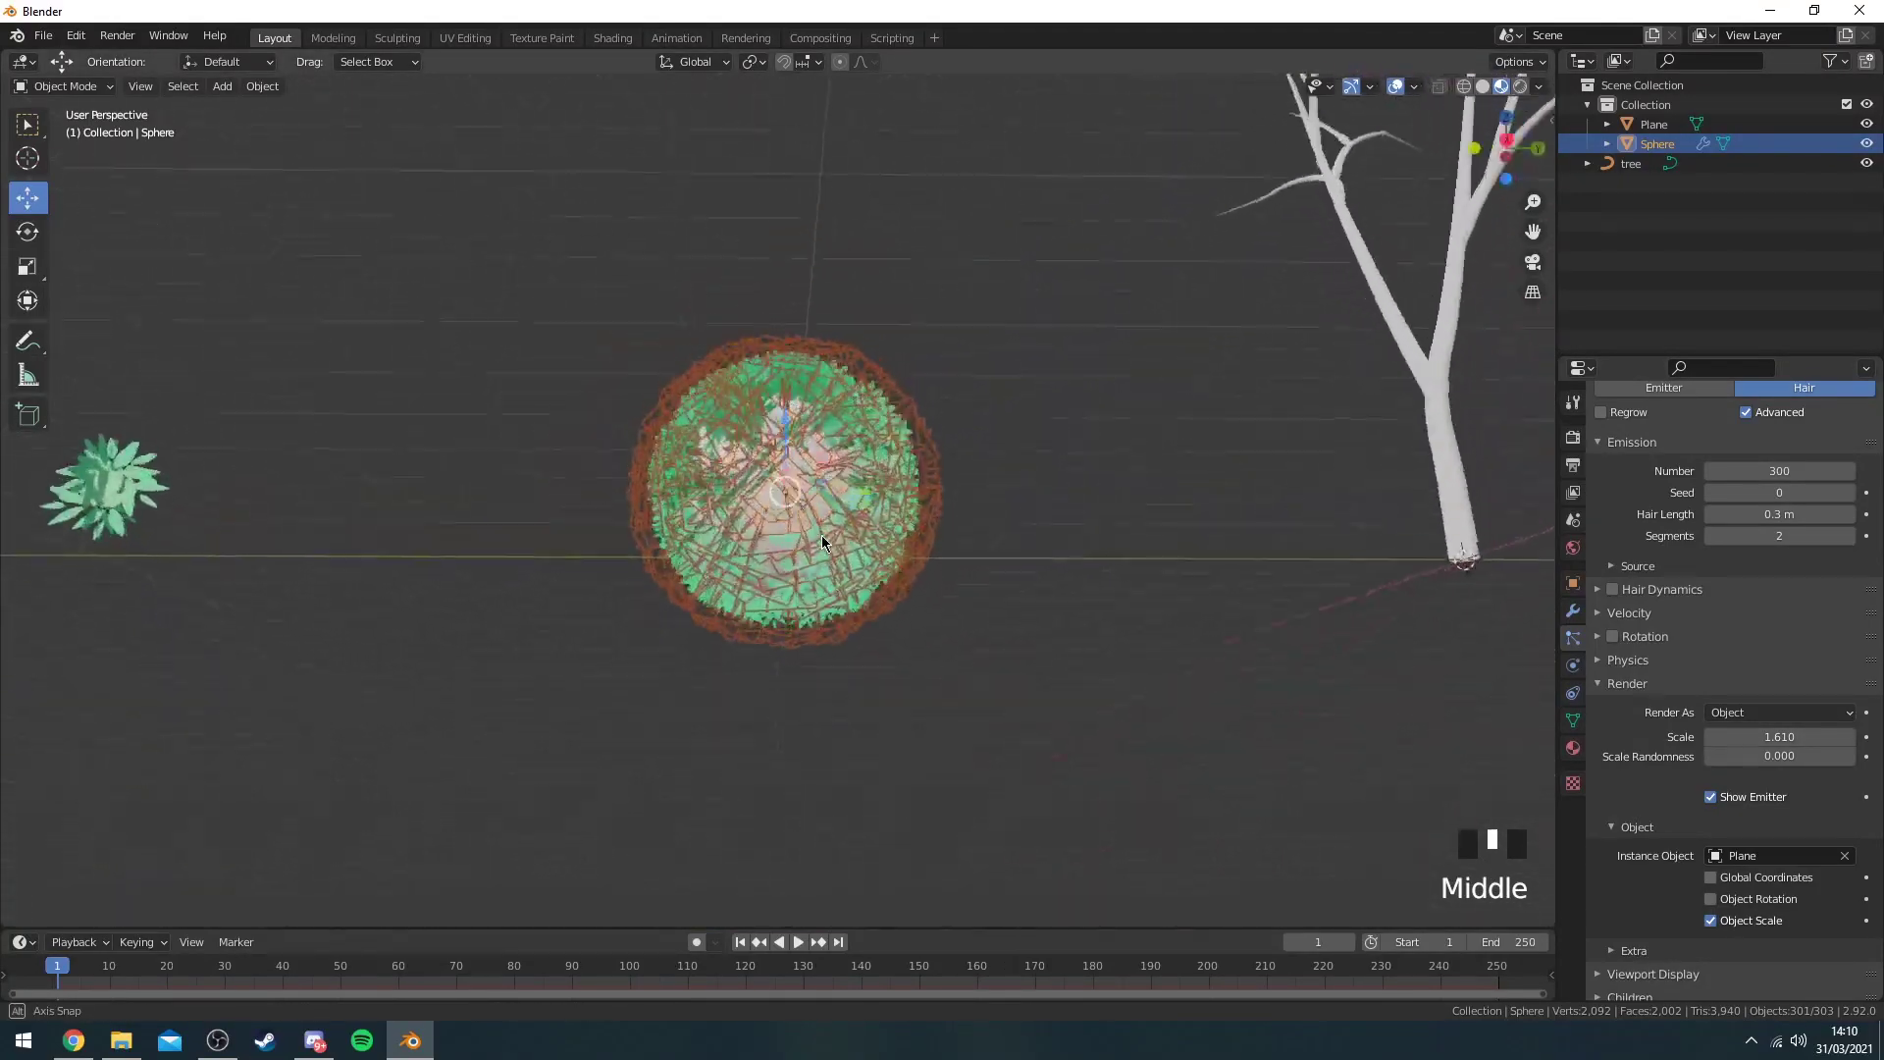
scroll(815, 604, "up", 1)
scroll(814, 605, "up", 2)
middle_click_drag(815, 604, 929, 587)
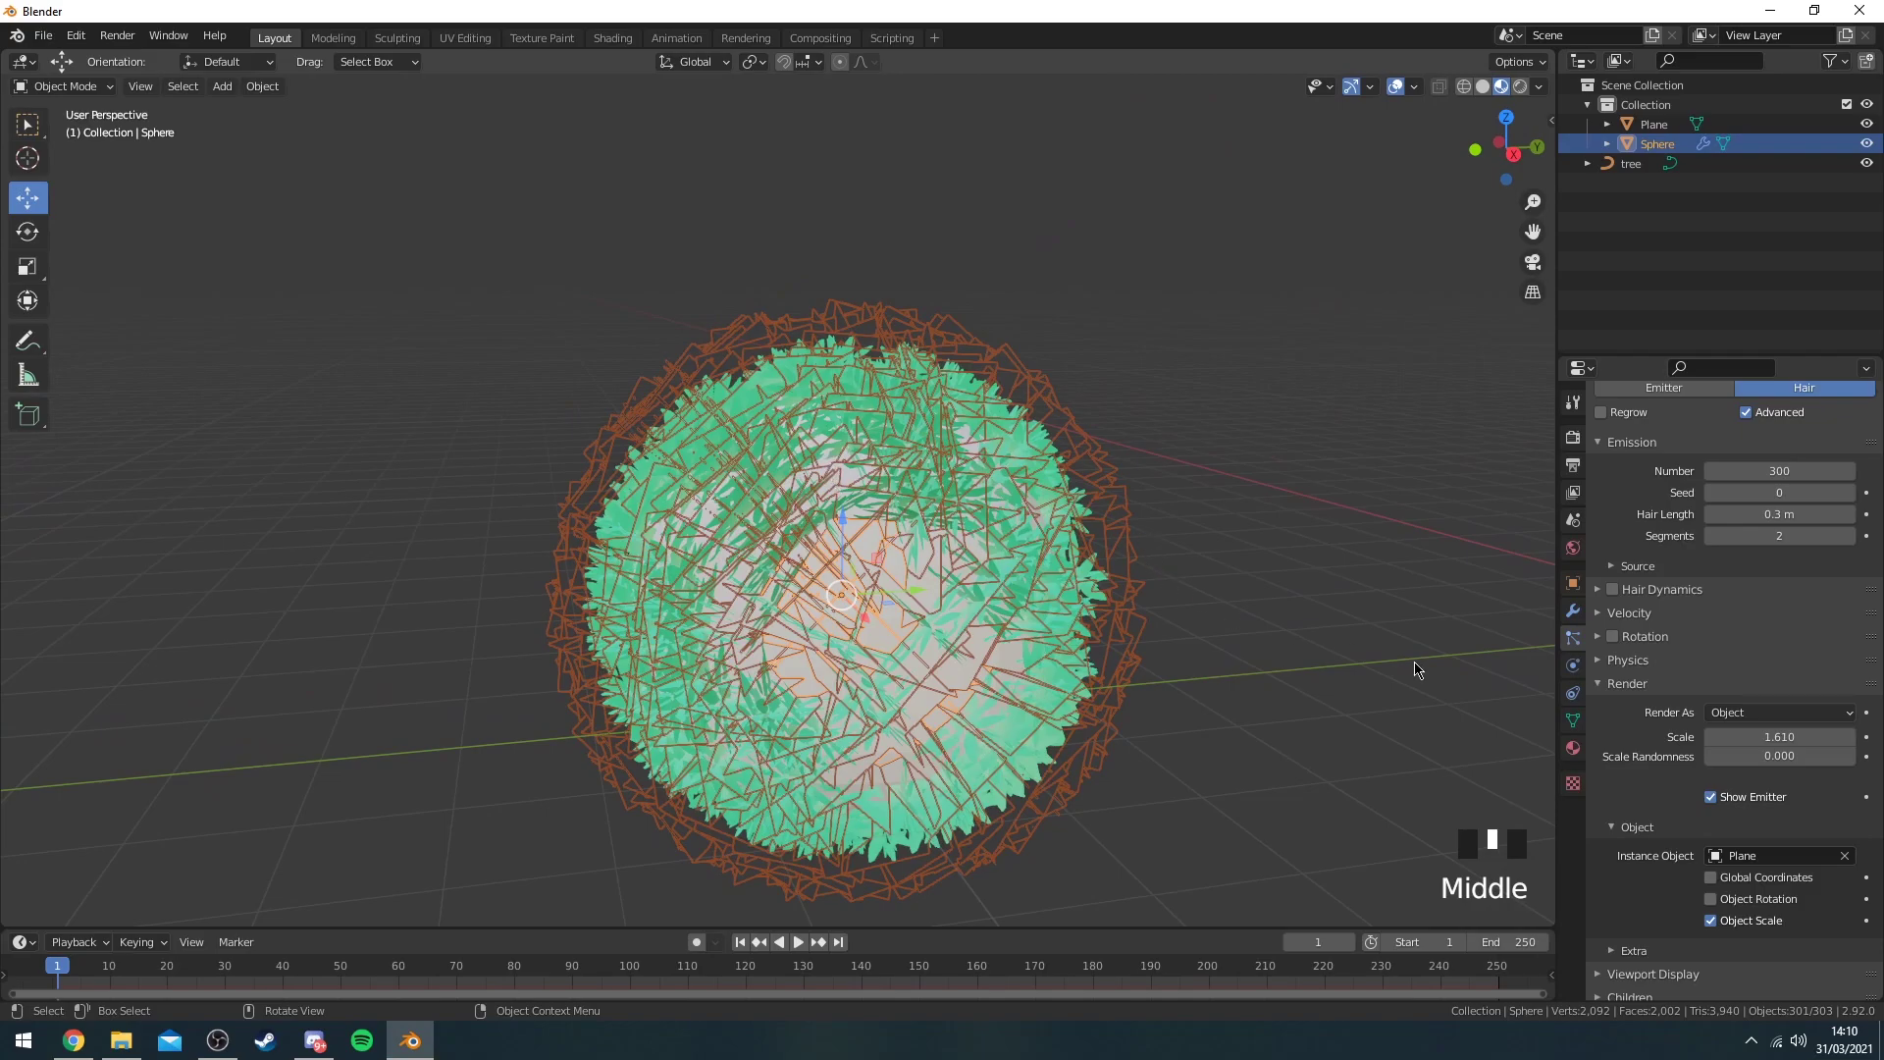
left_click(1600, 638)
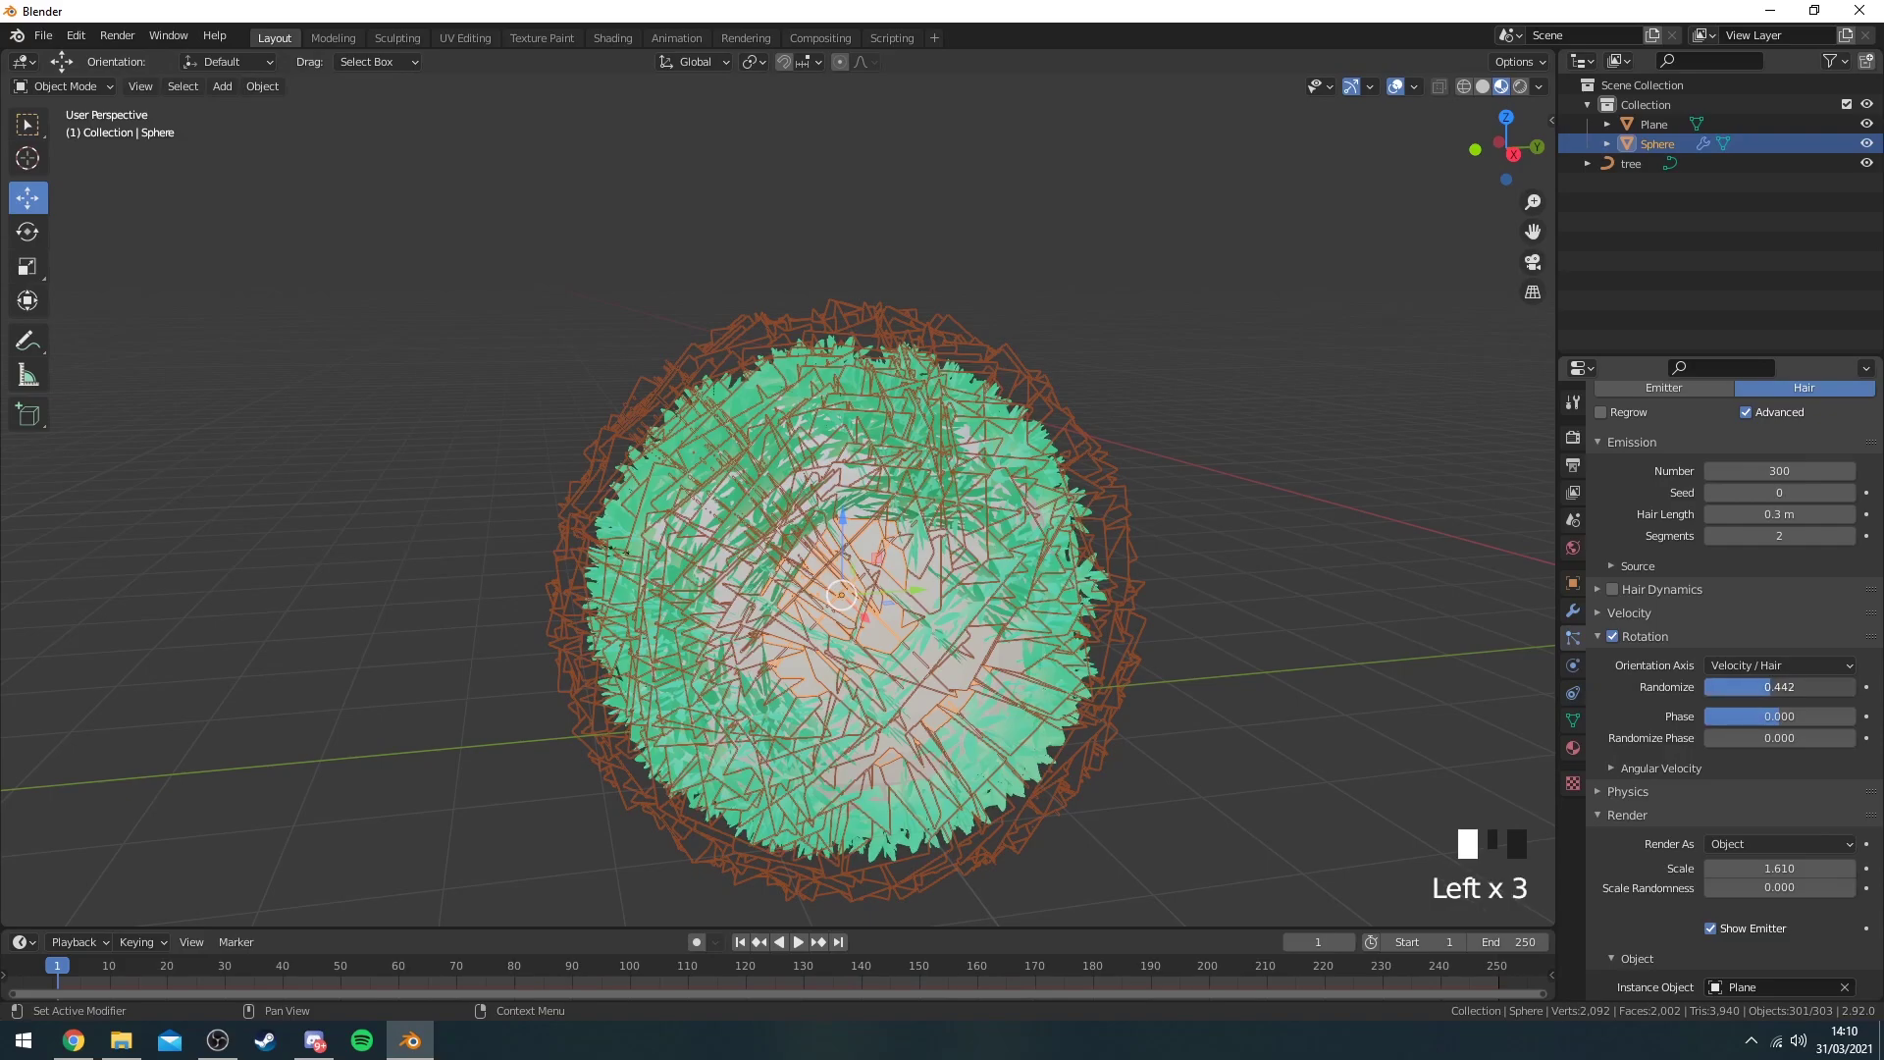
left_click_drag(1772, 687, 1766, 687)
mouse_move(1781, 717)
left_mouse_down()
mouse_move(1829, 717)
mouse_move(1776, 738)
mouse_move(1799, 742)
left_mouse_up()
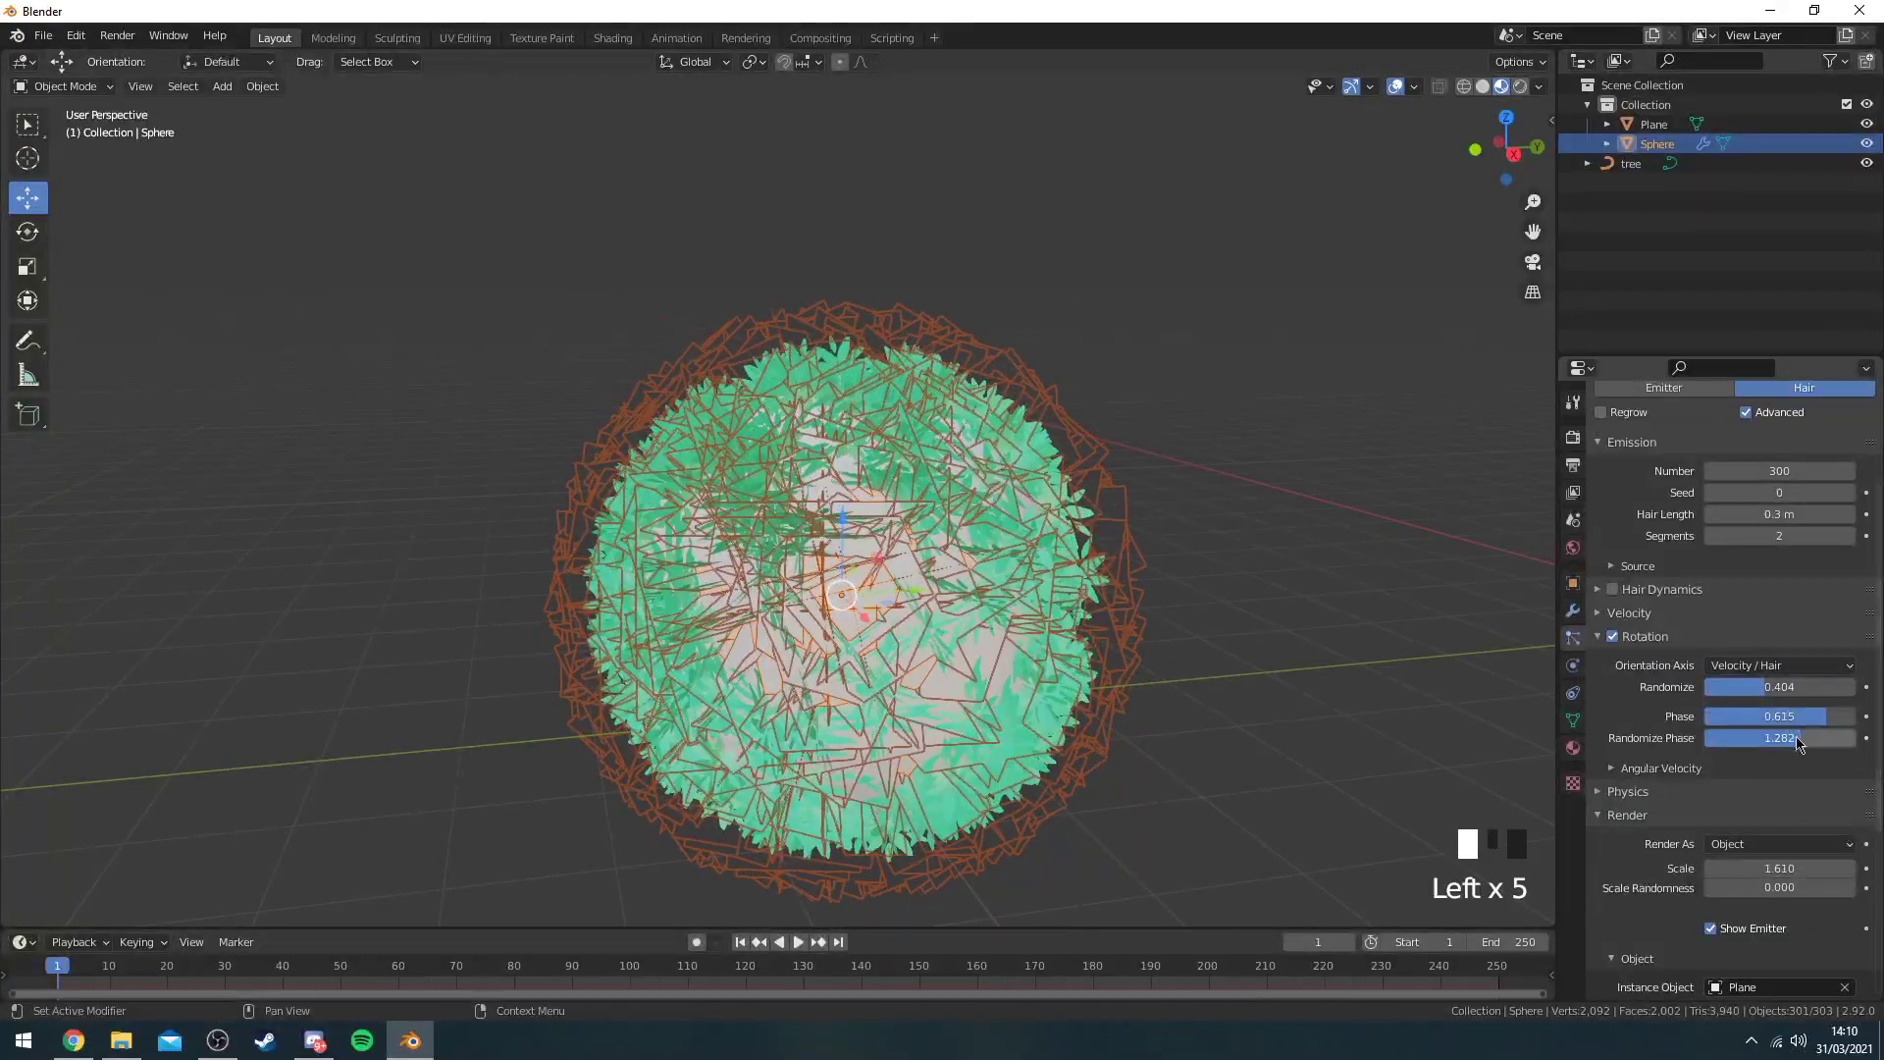
Set the particles' Tangent velocity to 0.02 m/s and check the leaf distribution around the sphere.
left_click(1610, 613)
mouse_move(1740, 664)
left_mouse_down()
mouse_move(1767, 664)
mouse_move(1743, 664)
left_mouse_up()
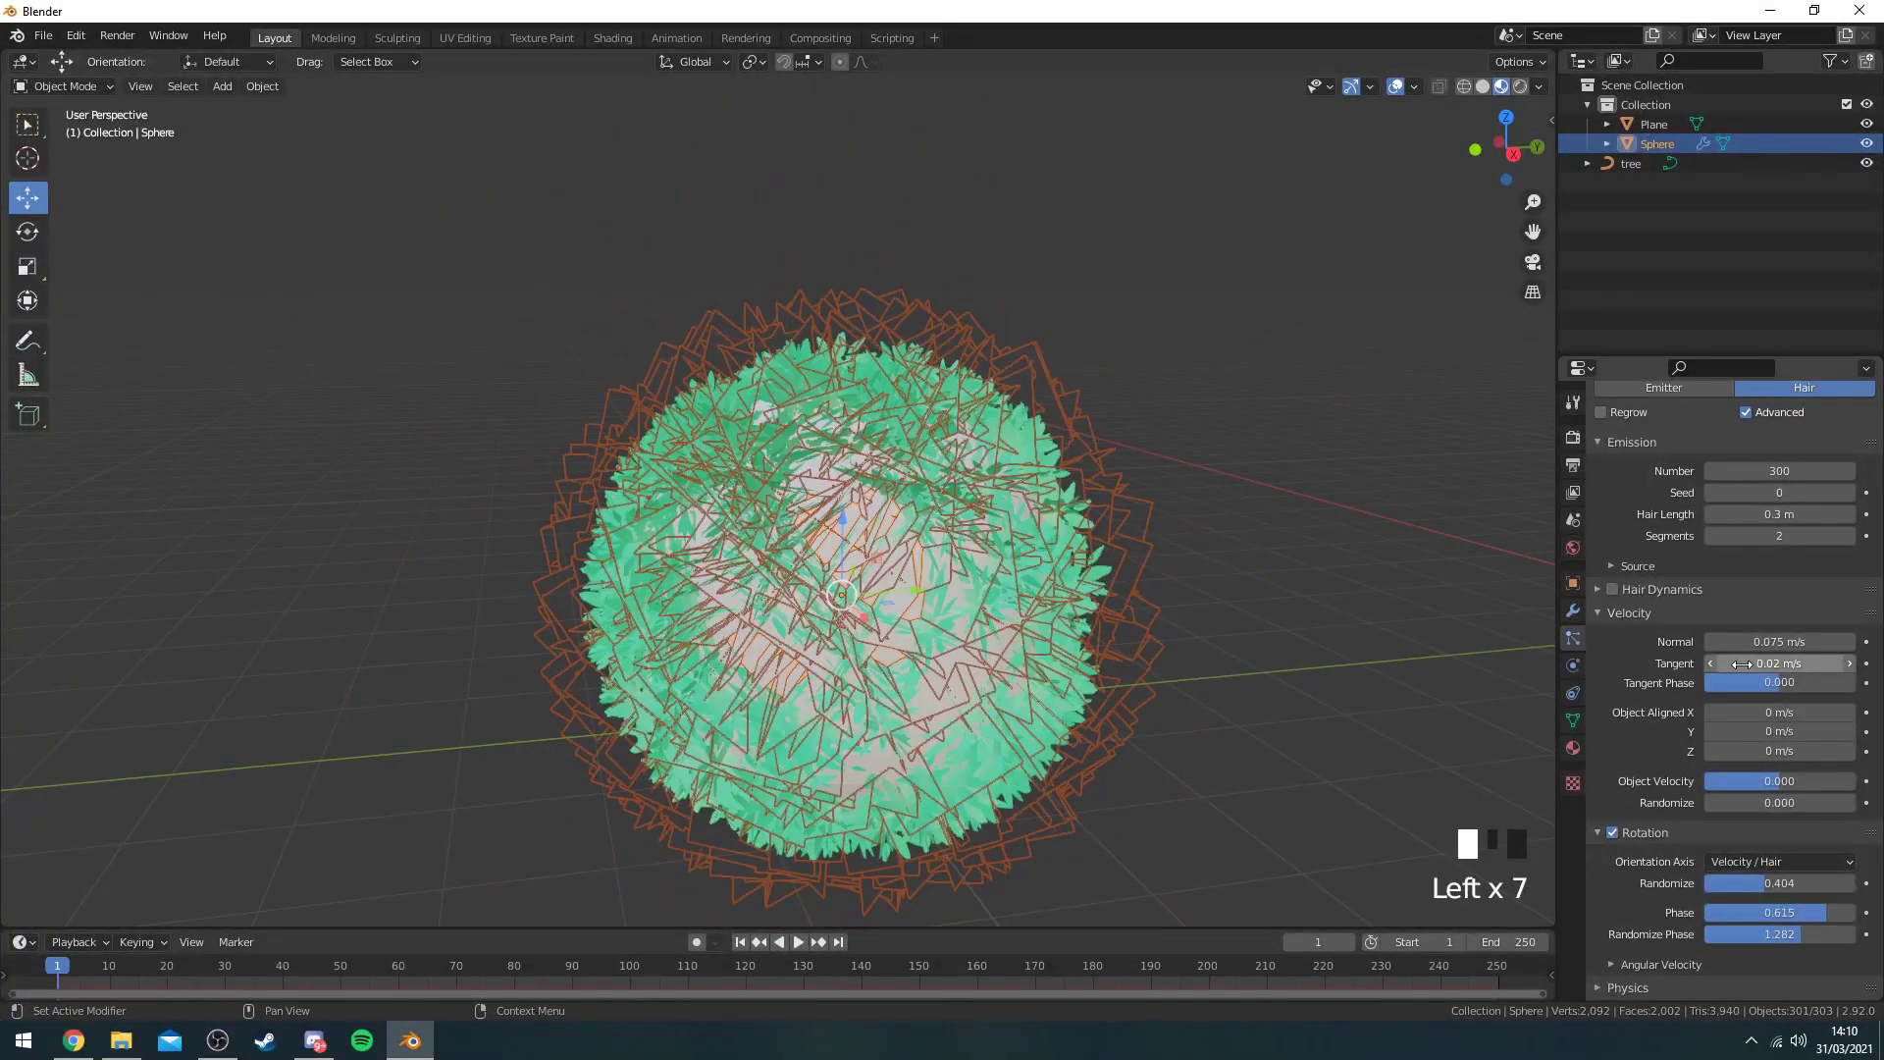
scroll(1751, 643, "down", 8)
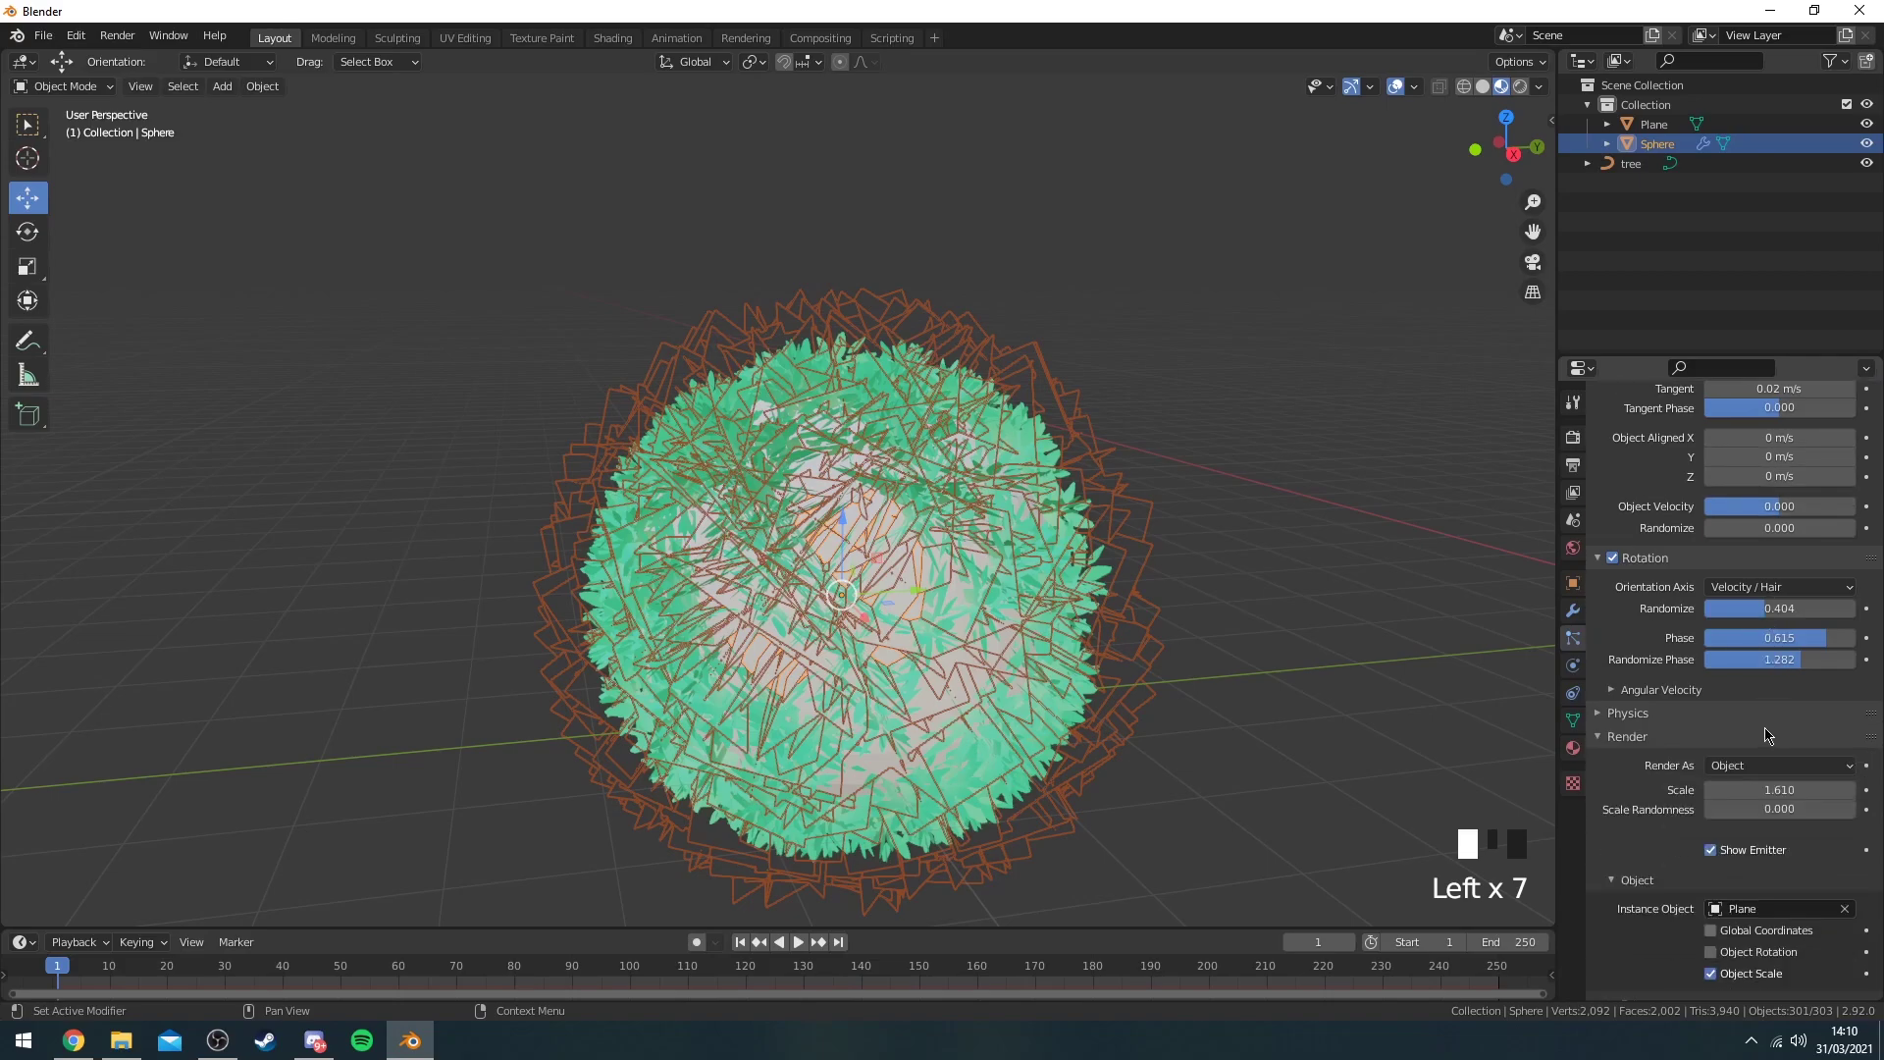
middle_click_drag(1161, 576, 1112, 546)
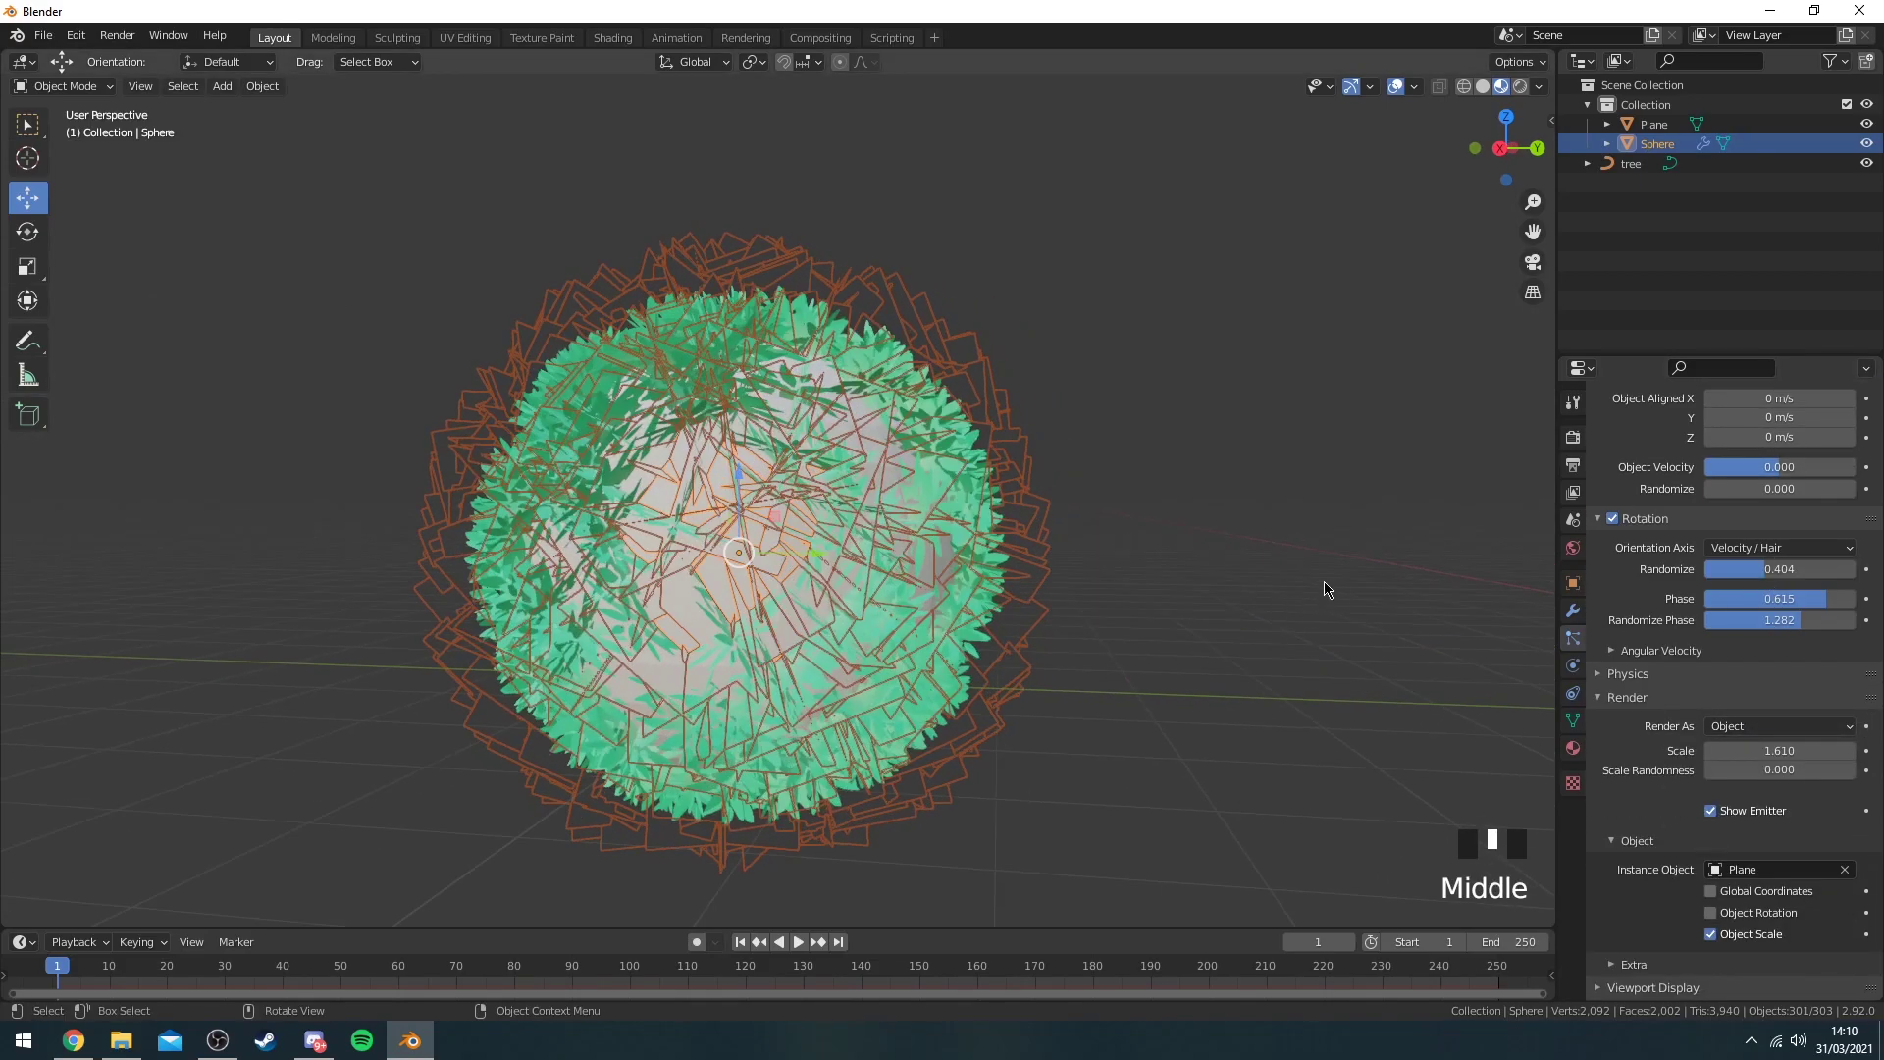
middle_click_drag(1325, 589, 1261, 510)
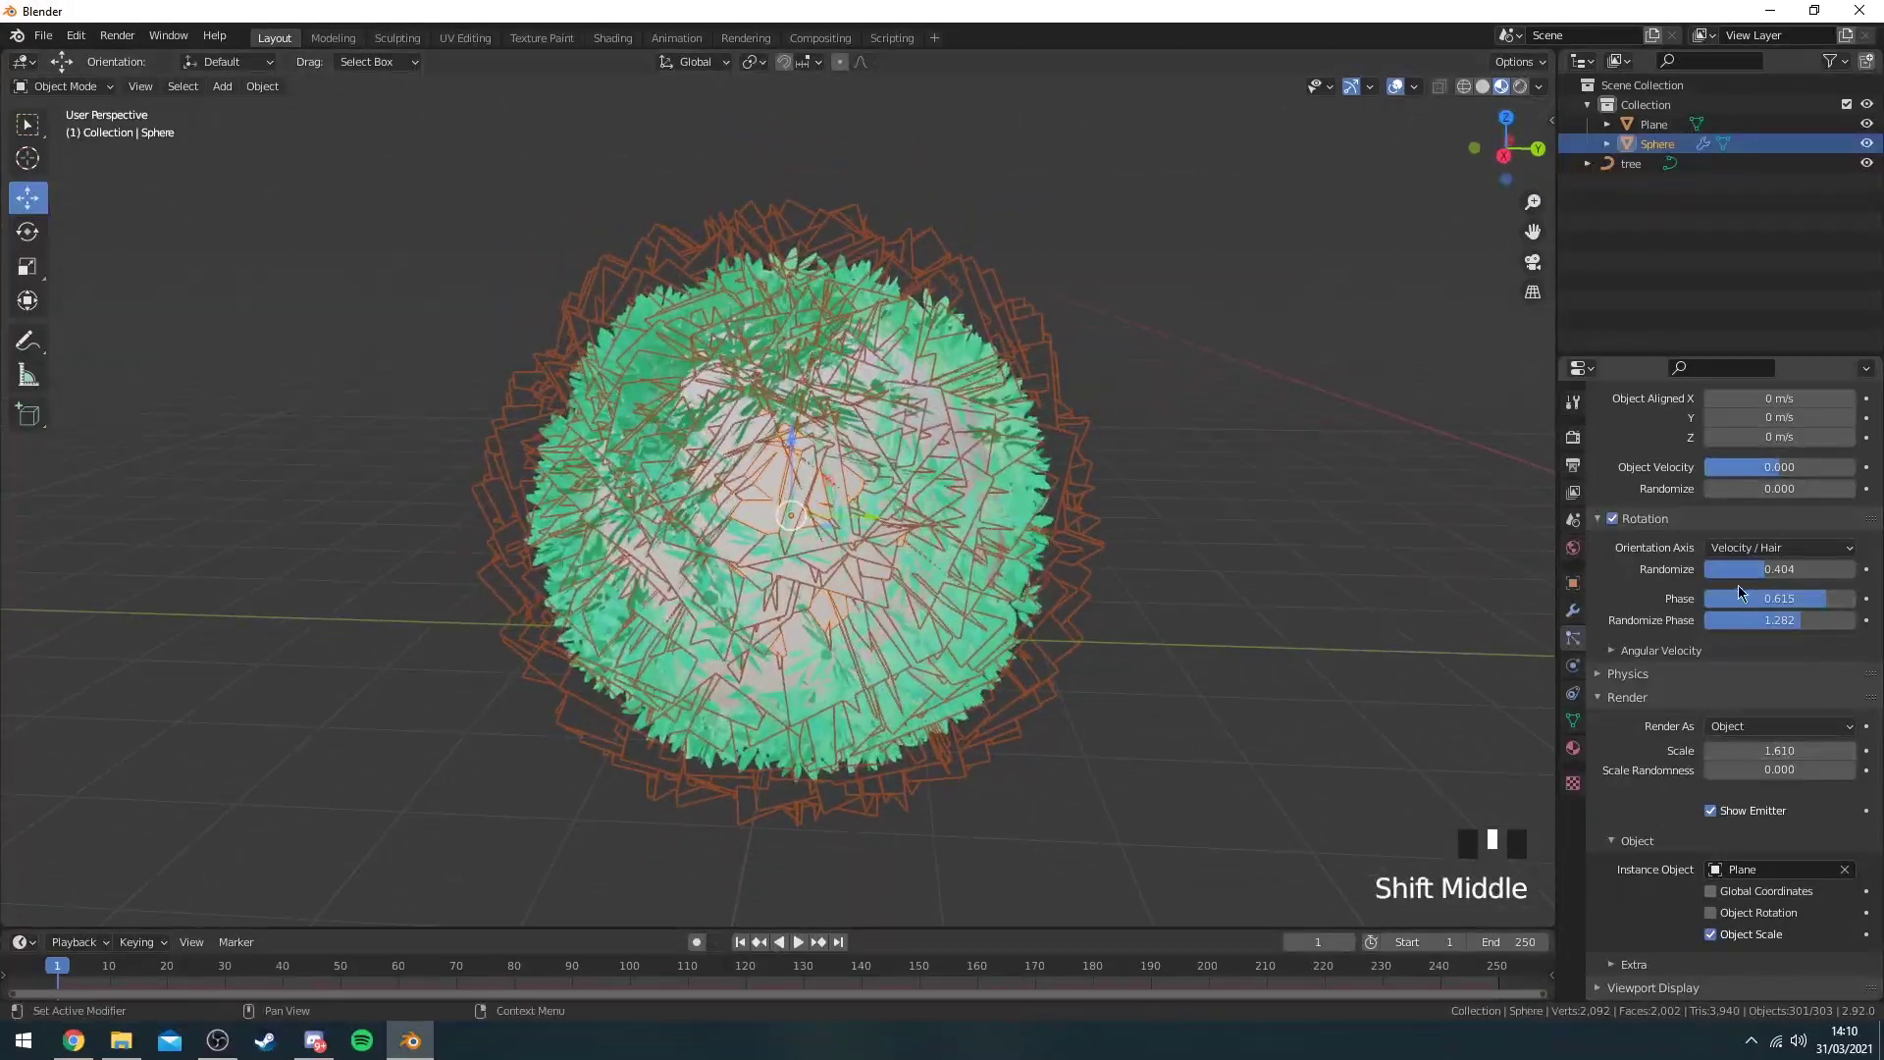
Change the hair emission Seed to 23 and check the new leaf arrangement.
scroll(1739, 589, "down", 4)
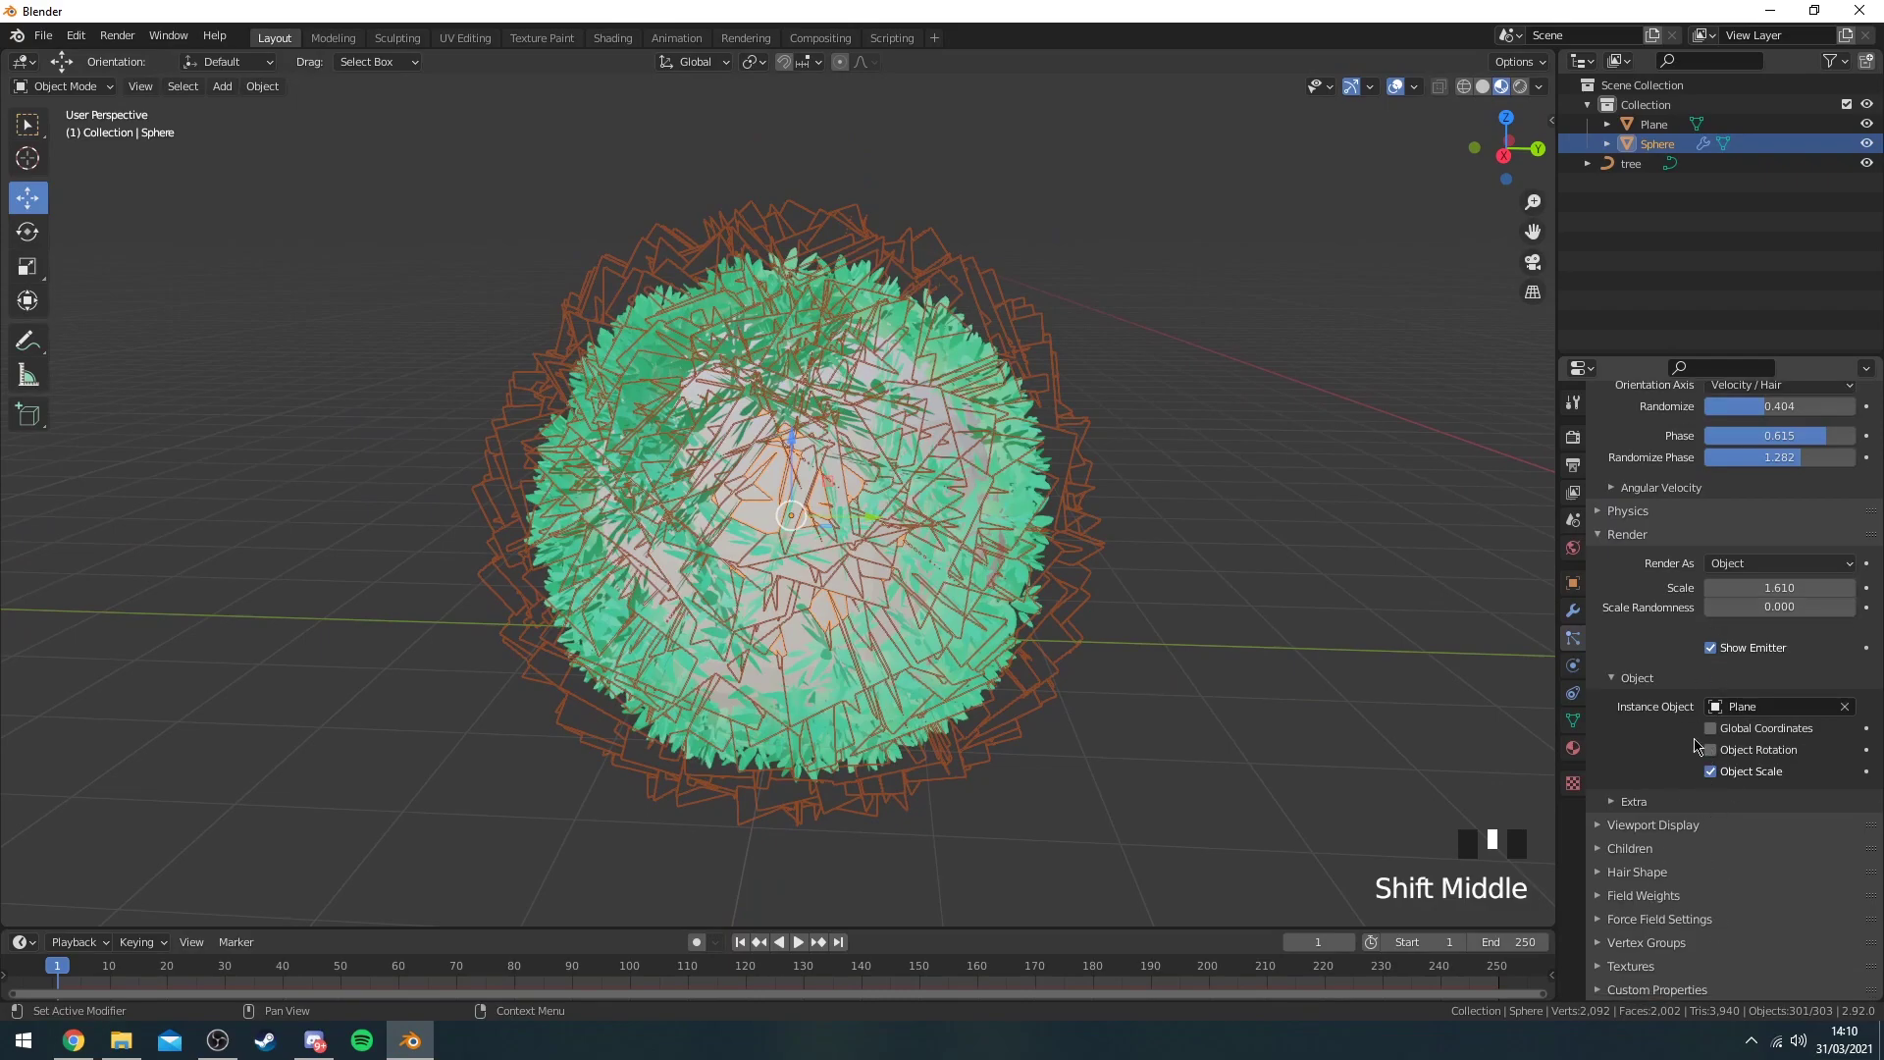
scroll(1708, 608, "up", 12)
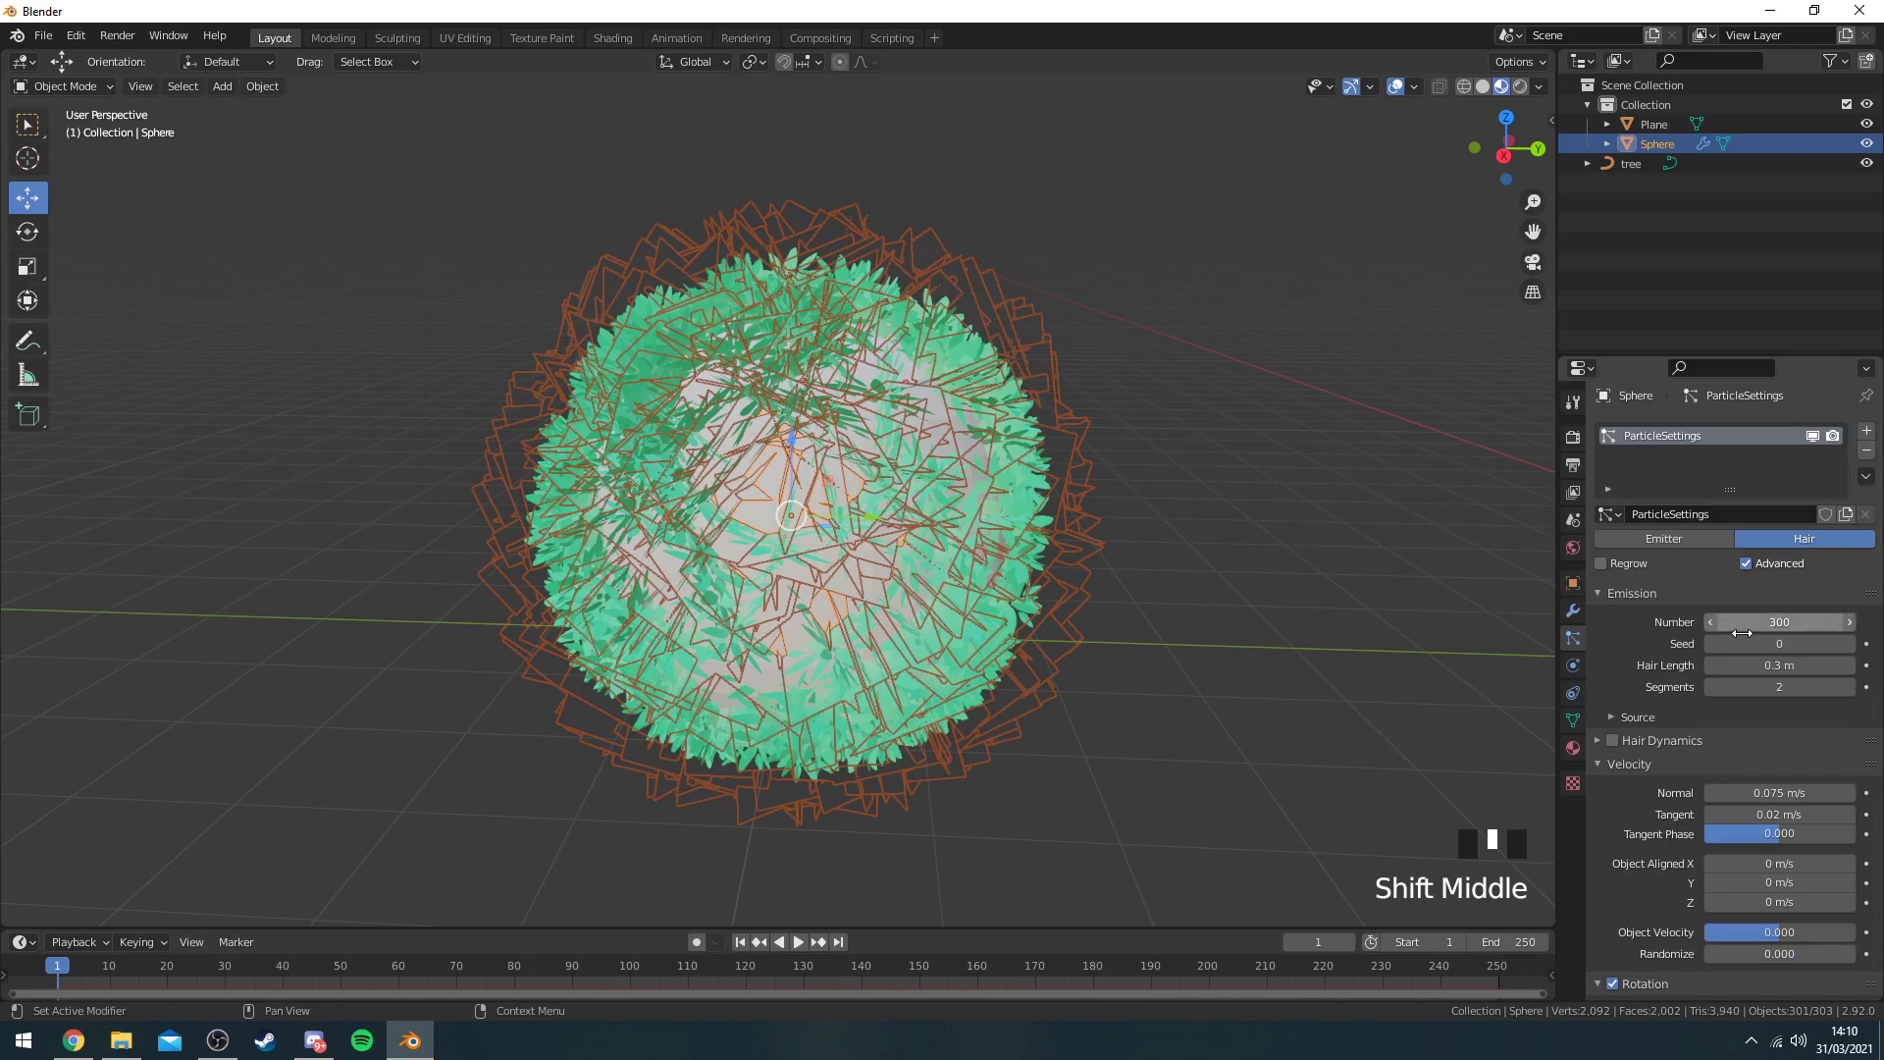
mouse_move(1762, 643)
left_mouse_down()
mouse_move(1821, 643)
mouse_move(1752, 643)
left_mouse_up()
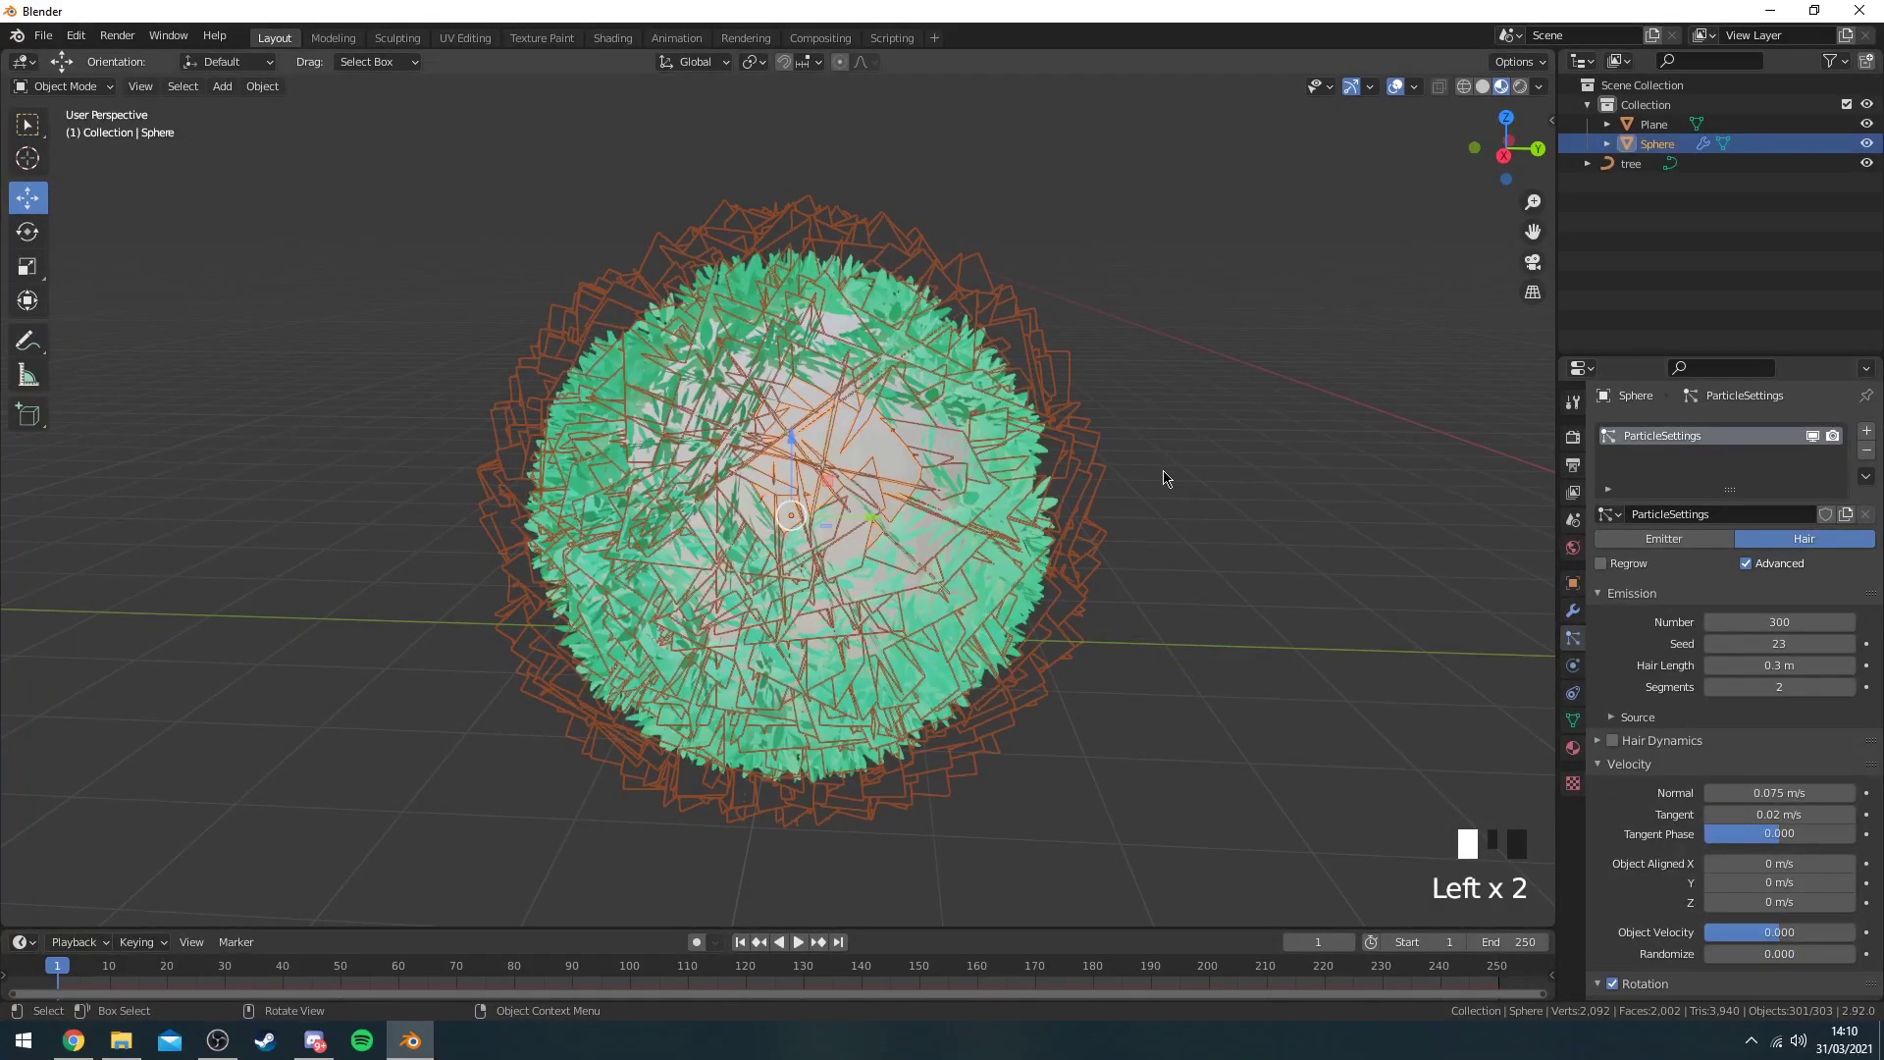
middle_click_drag(906, 476, 982, 503)
middle_click_drag(1139, 505, 1575, 615)
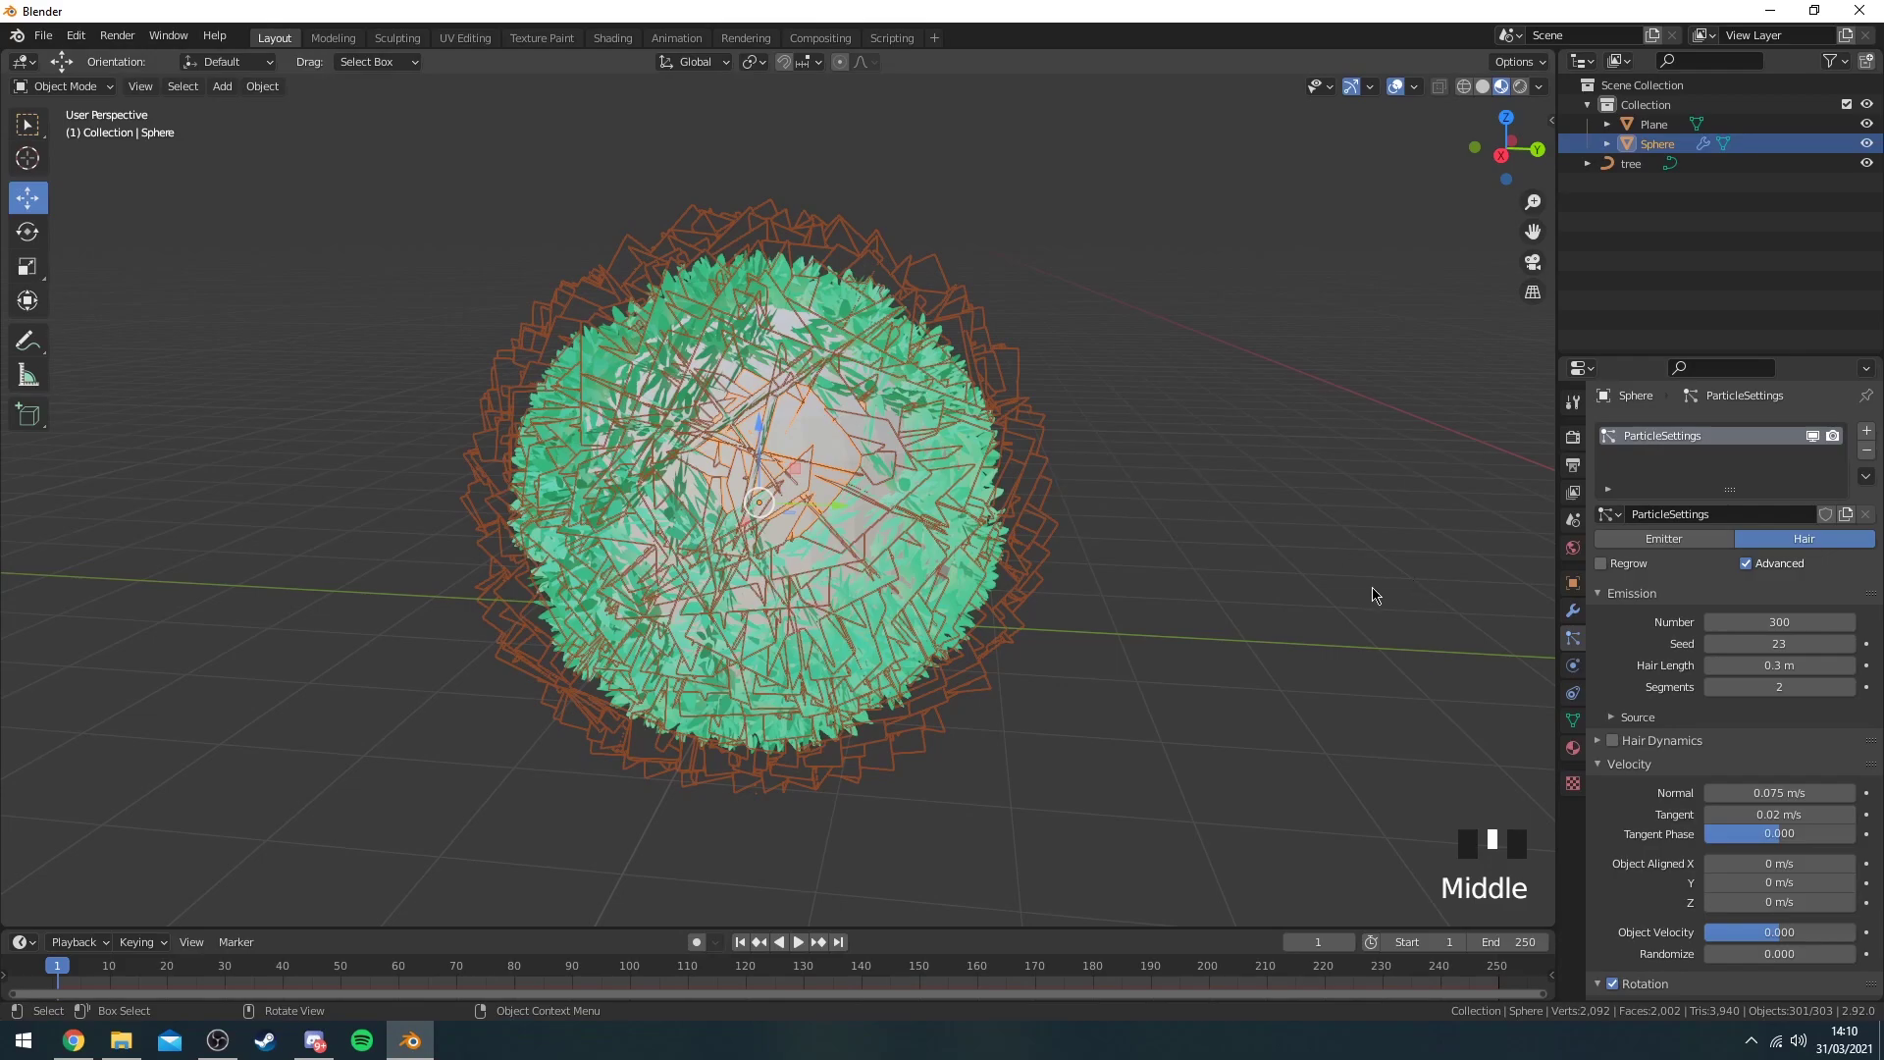
Convert the sphere's particle leaves into real objects and make Plane.001 the active one, keeping all the new planes selected.
left_click(1573, 610)
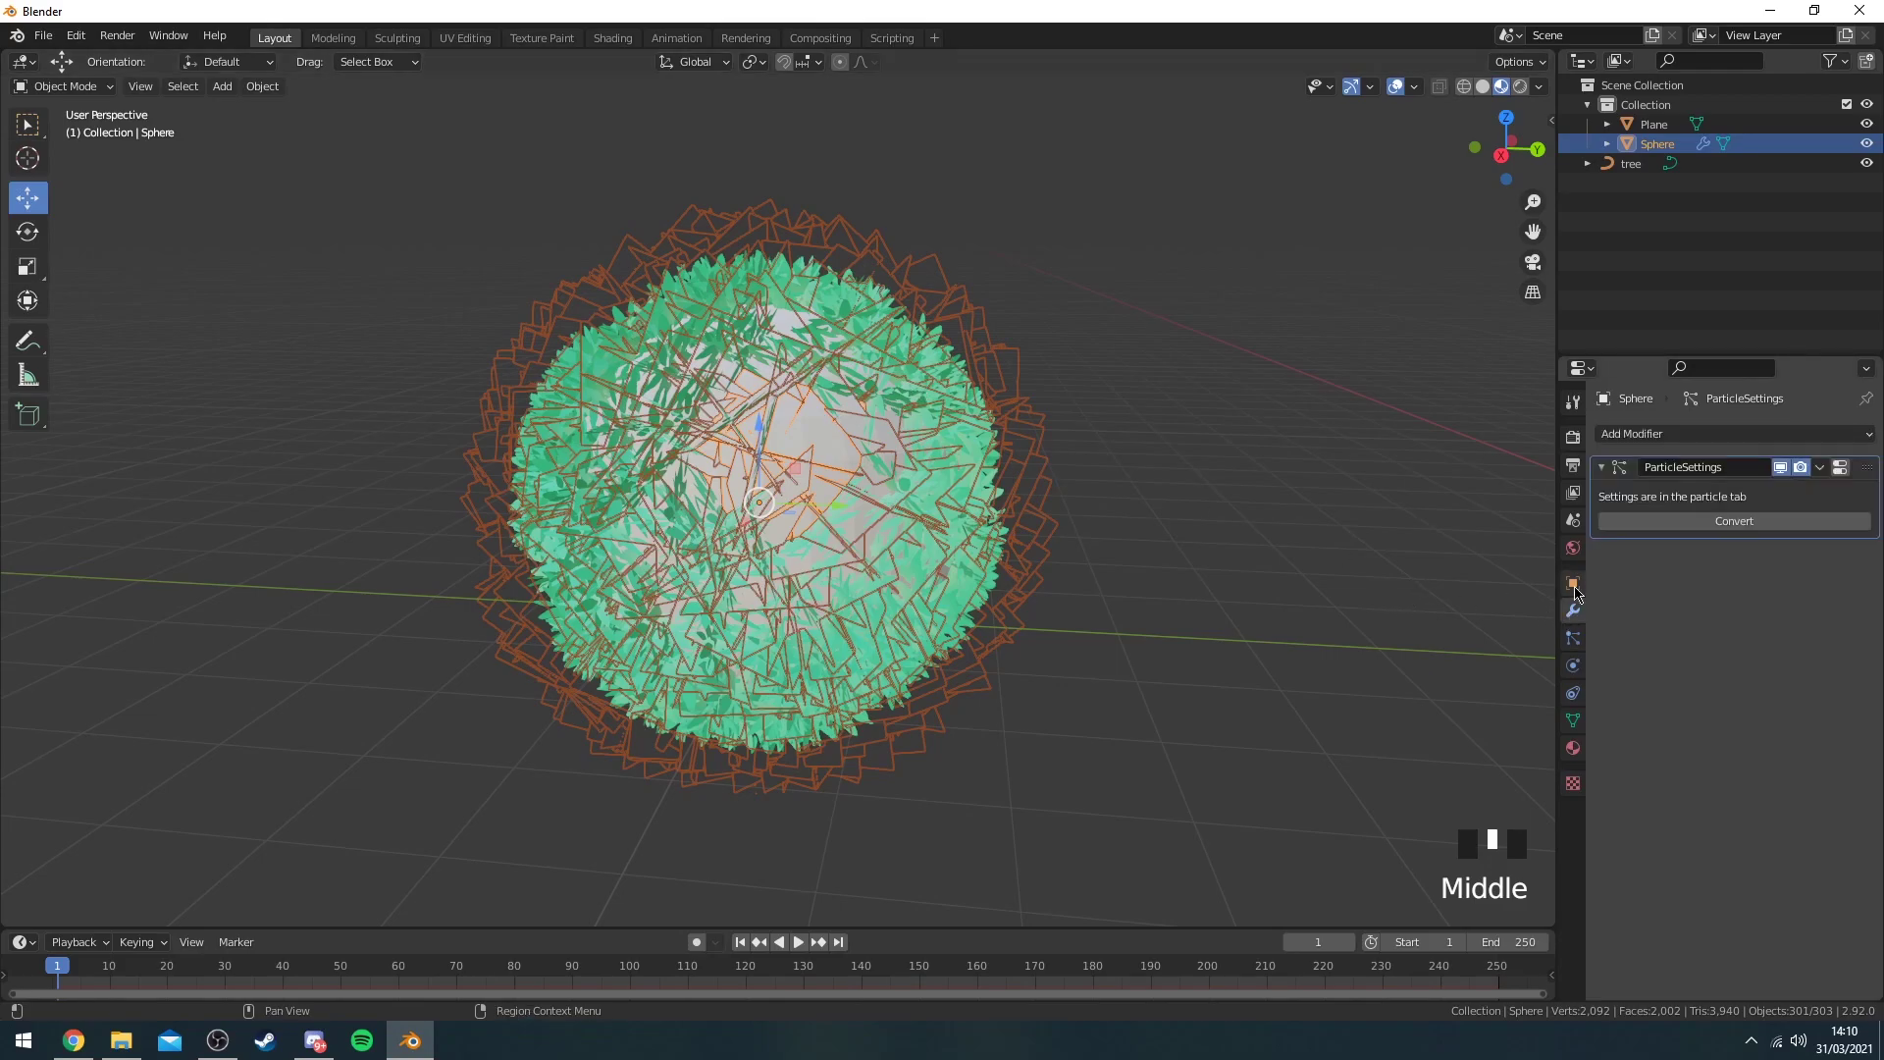
left_click(1703, 525)
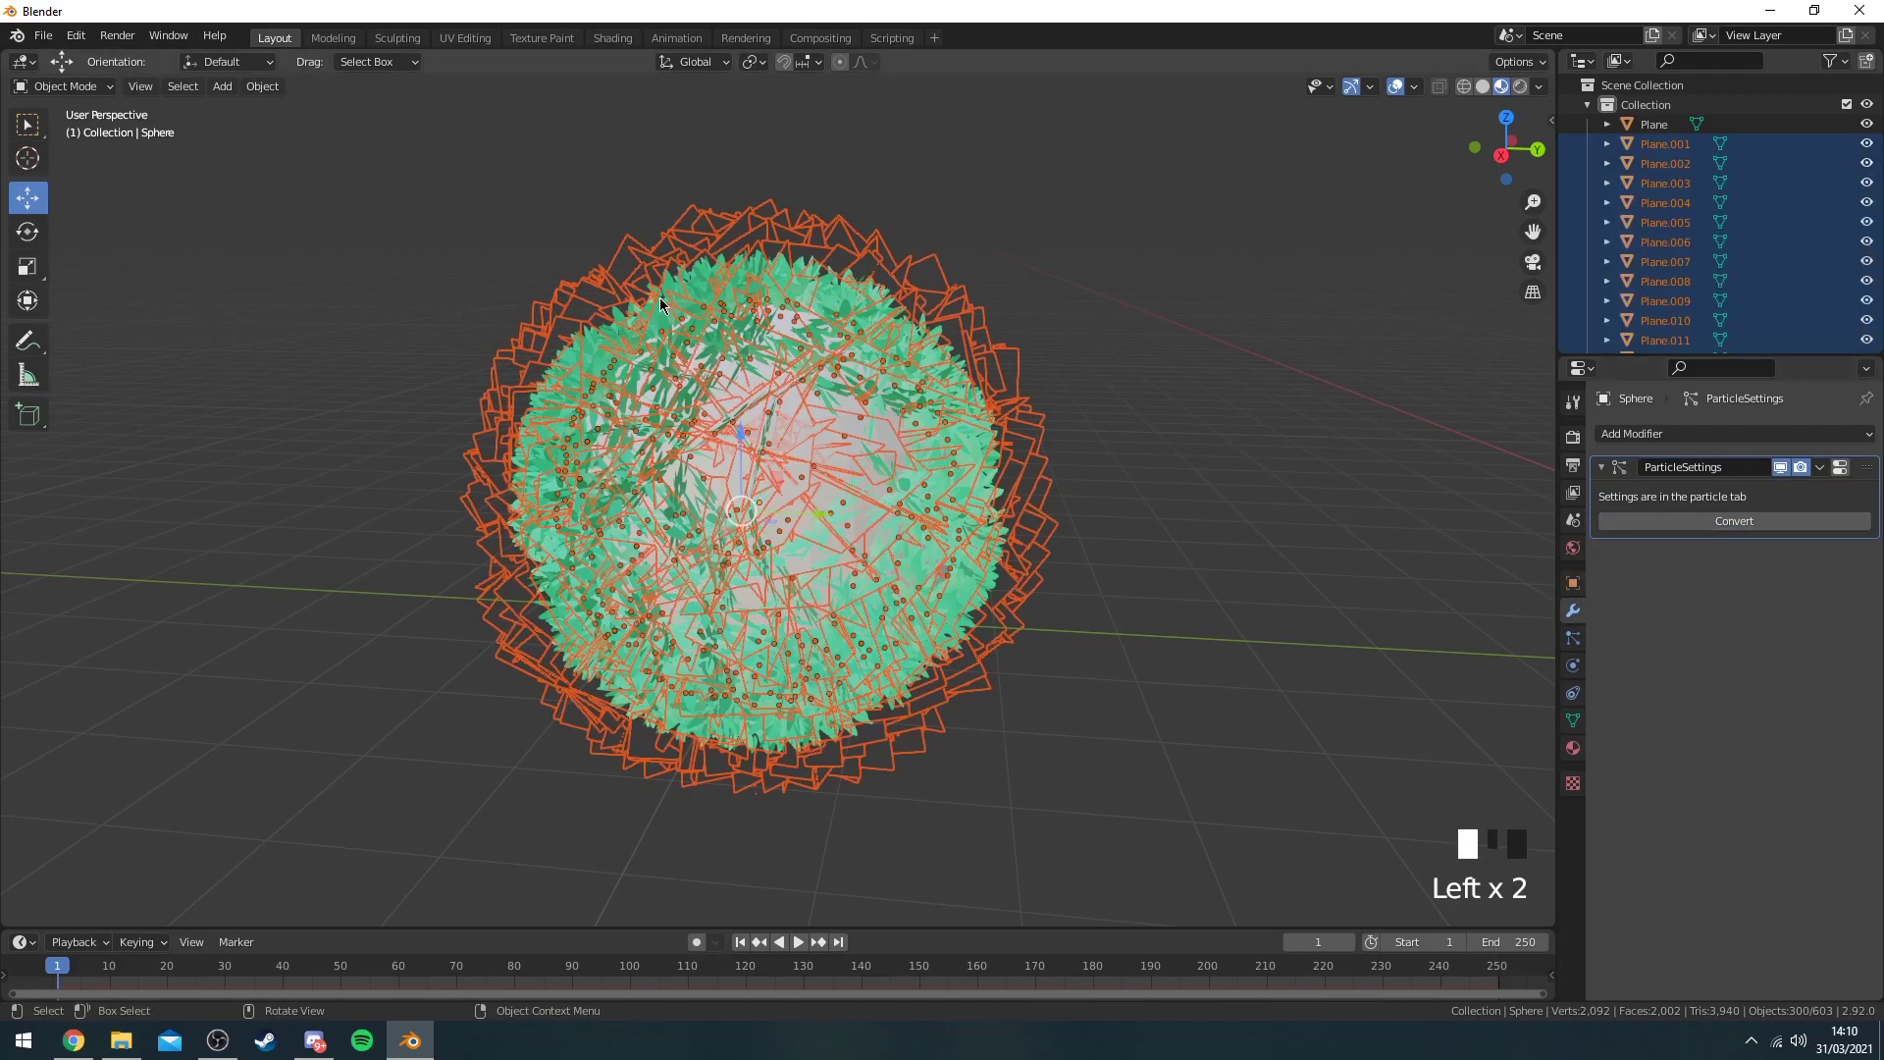
left_click(1677, 148, "ctrl")
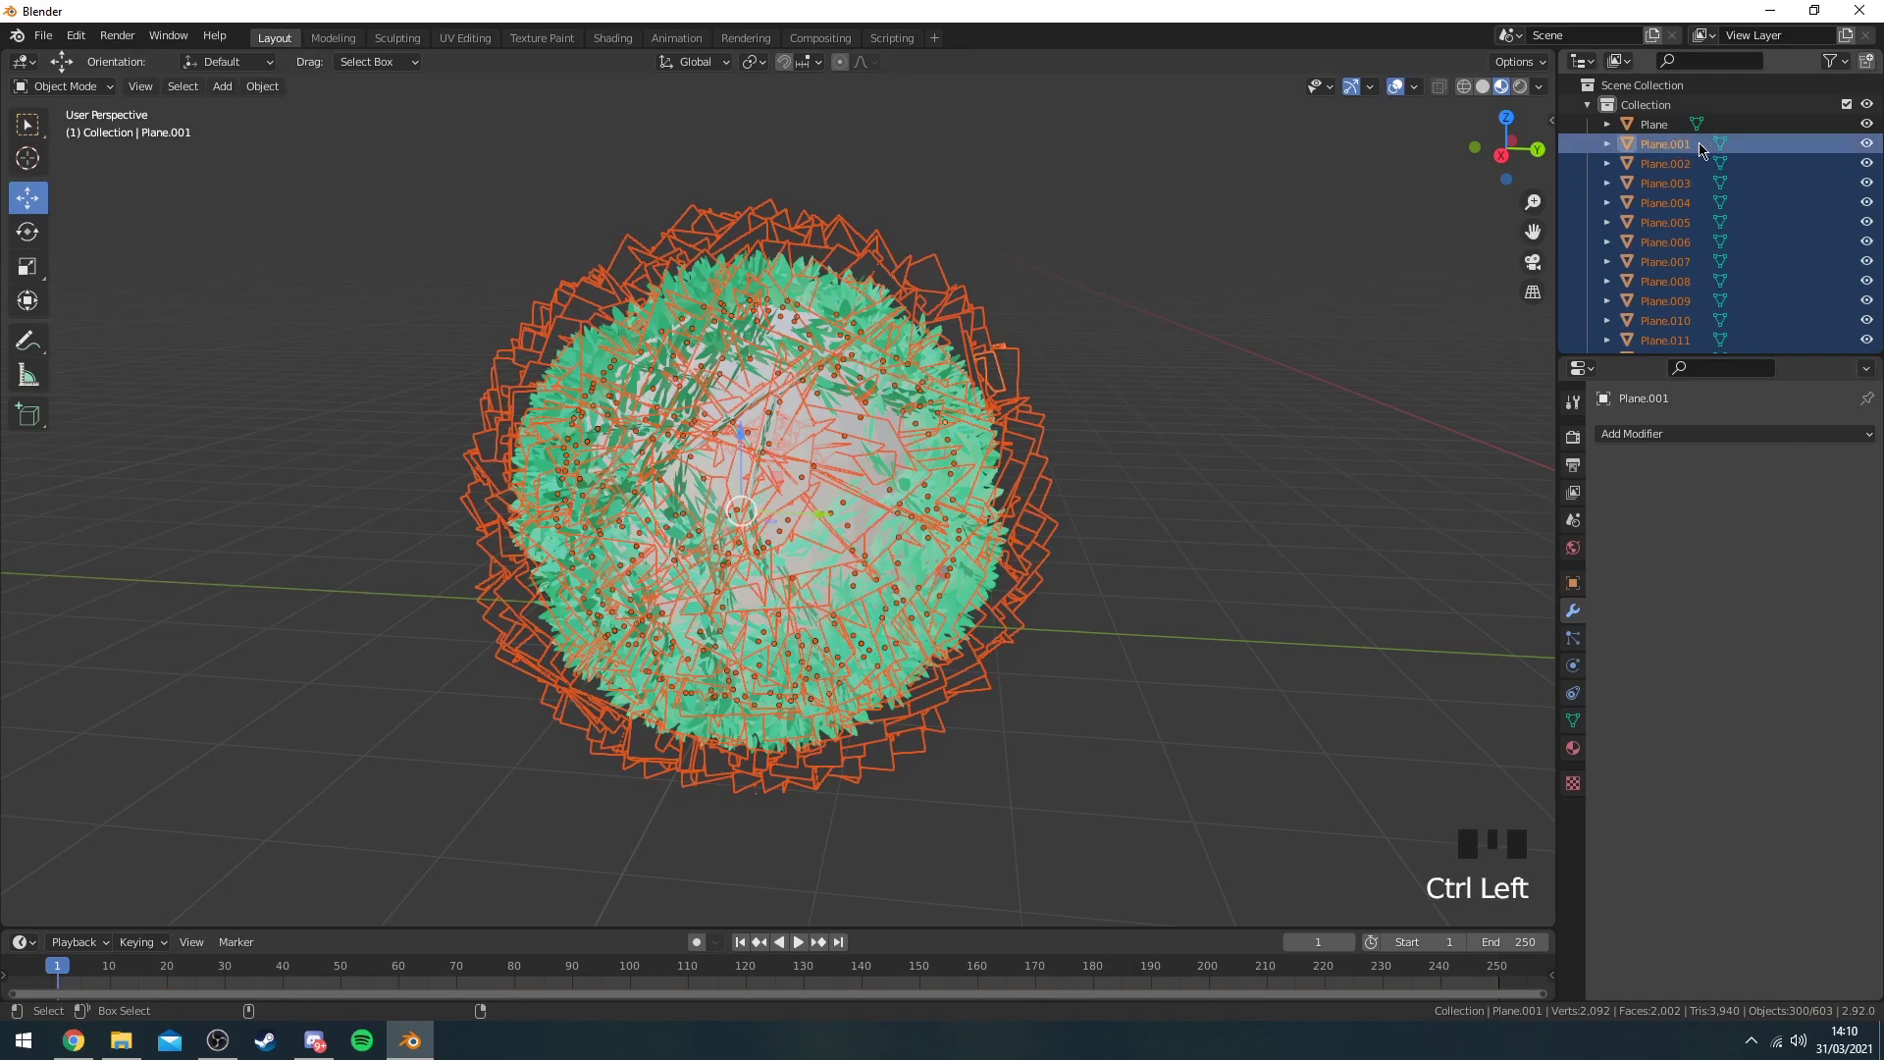
Make the selected leaf planes single user for Object & Data.
left_click(263, 87)
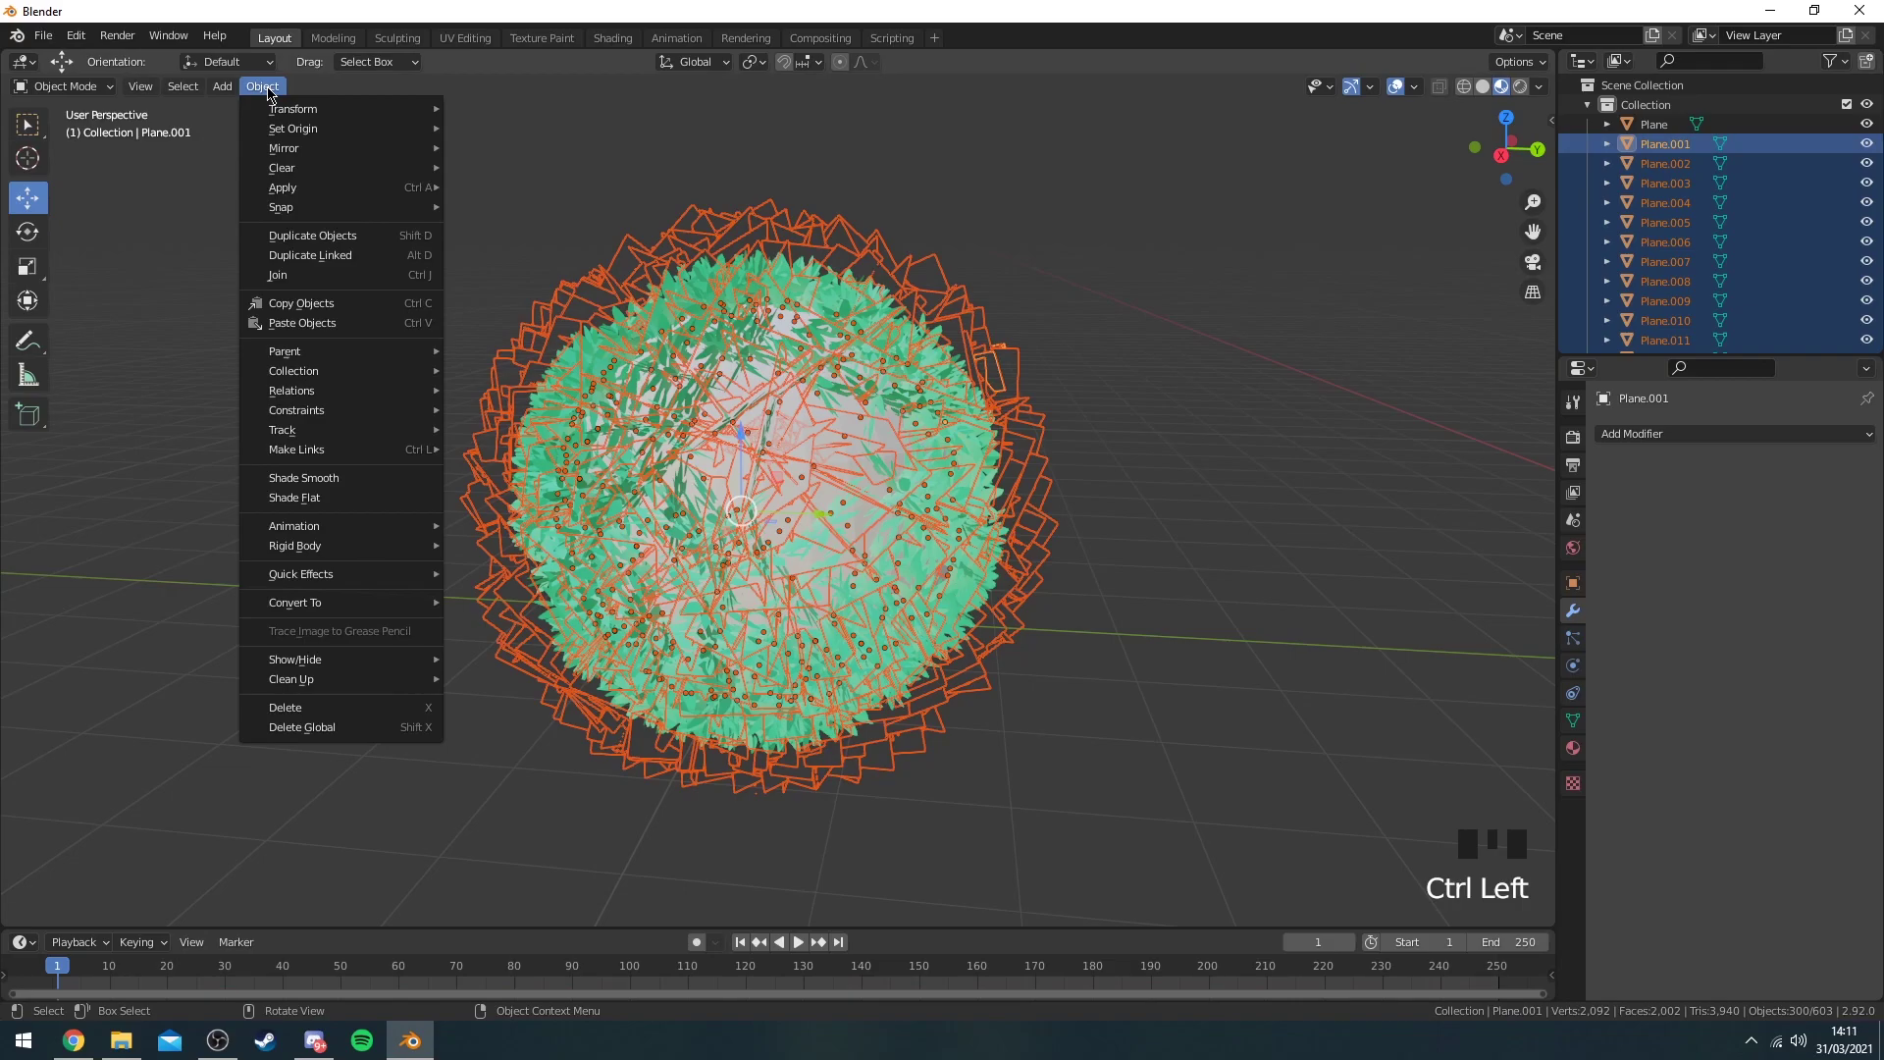
mouse_move(425, 393)
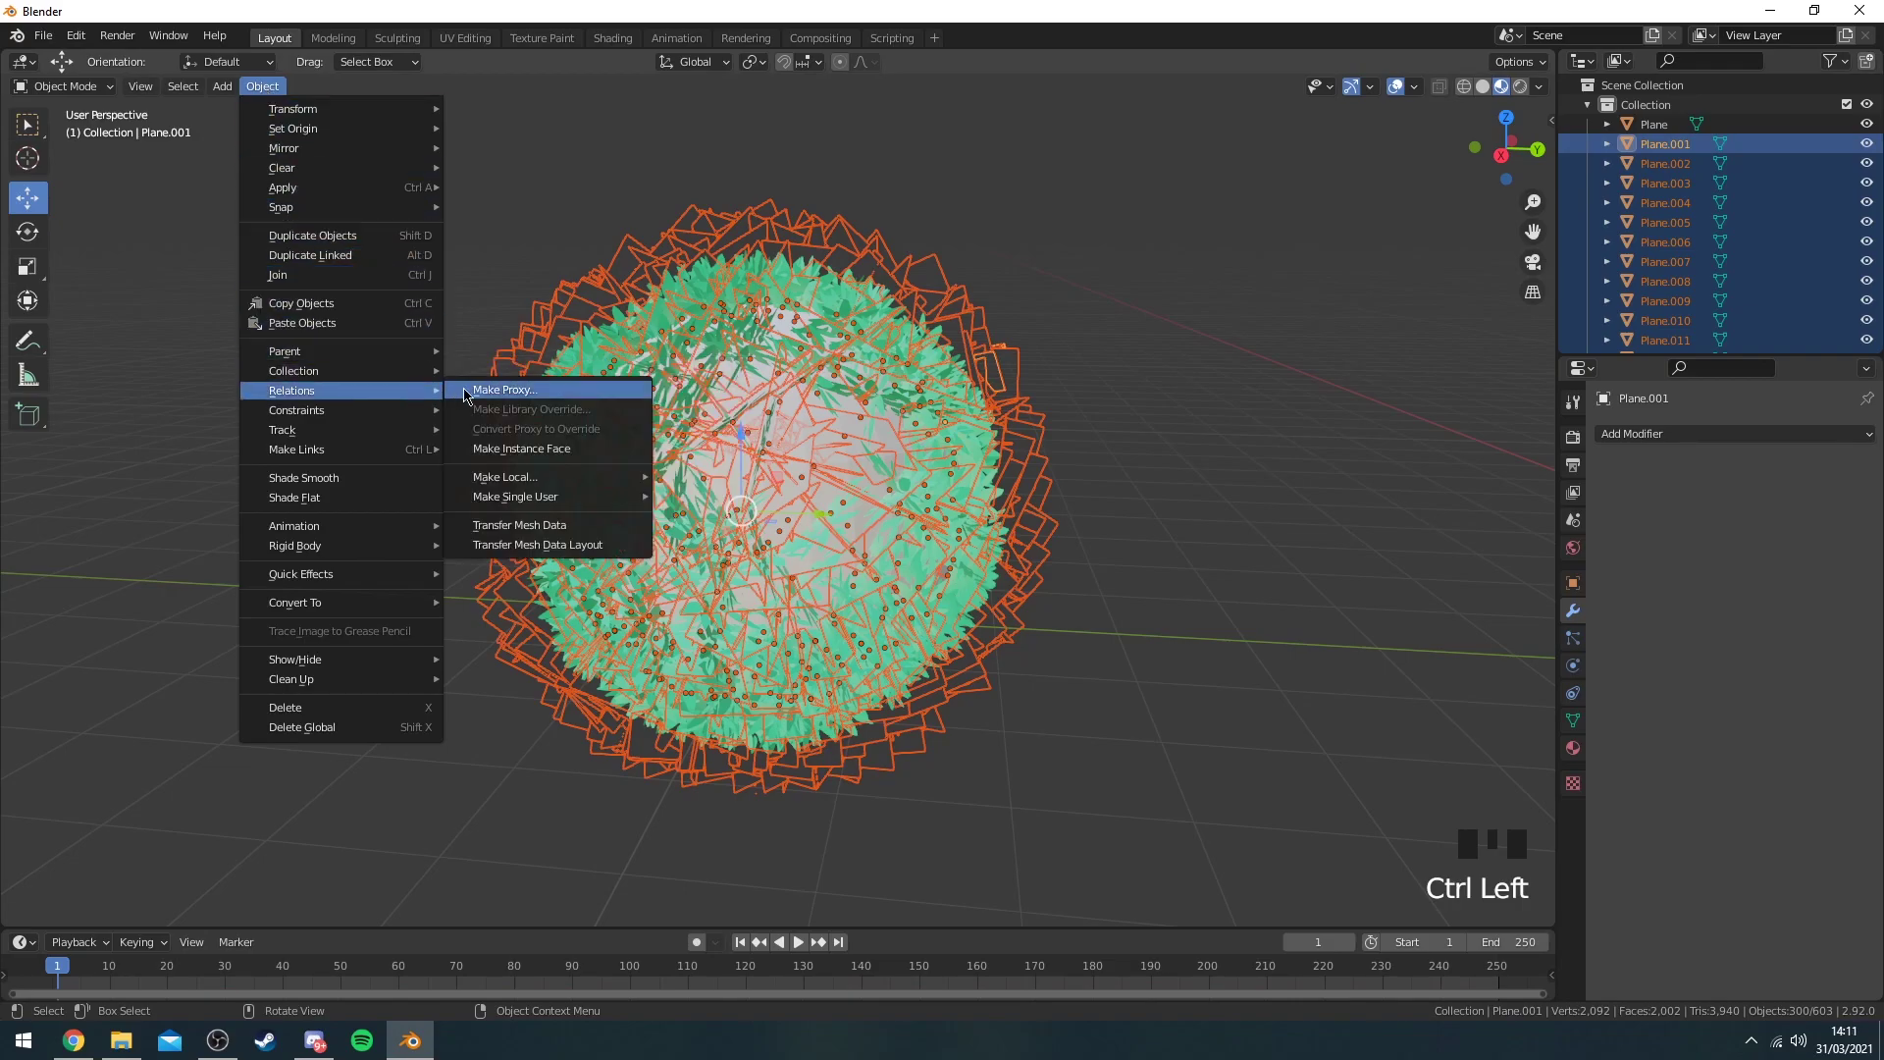
mouse_move(591, 504)
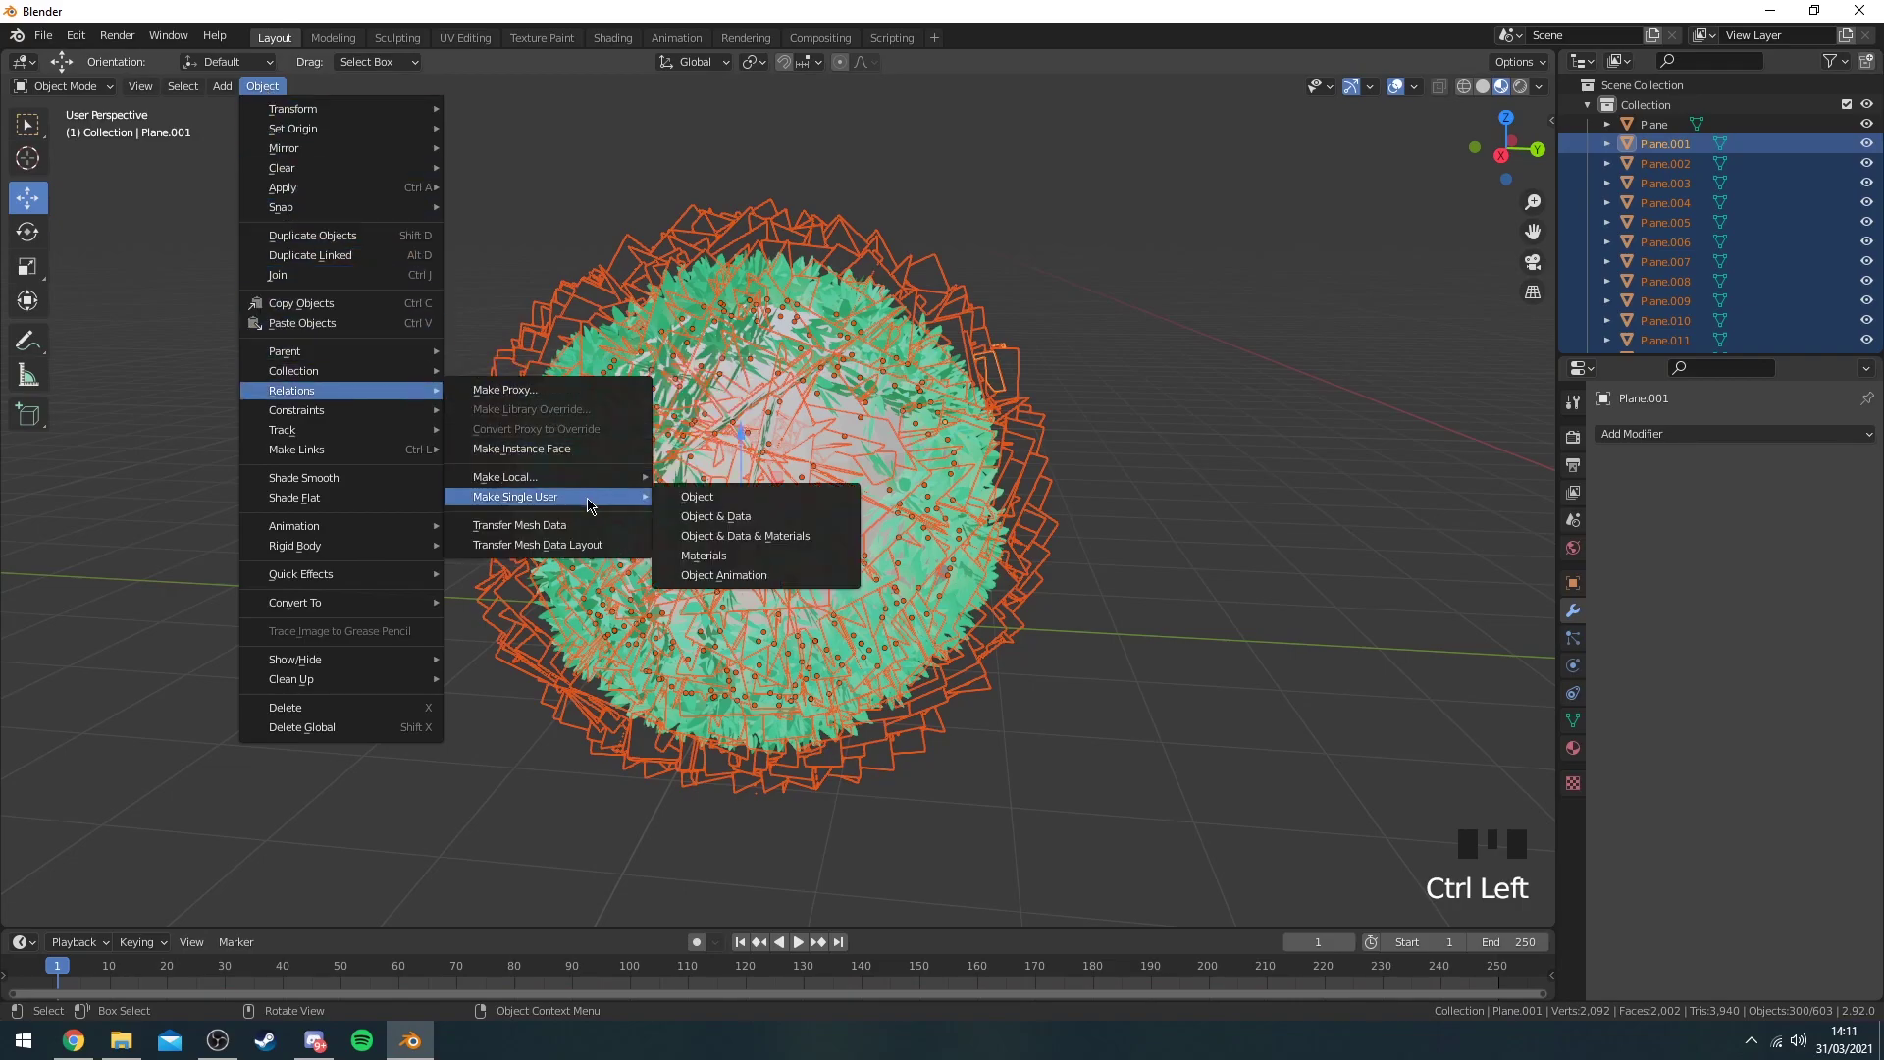
left_click(724, 516)
scroll(706, 396, "down", 2)
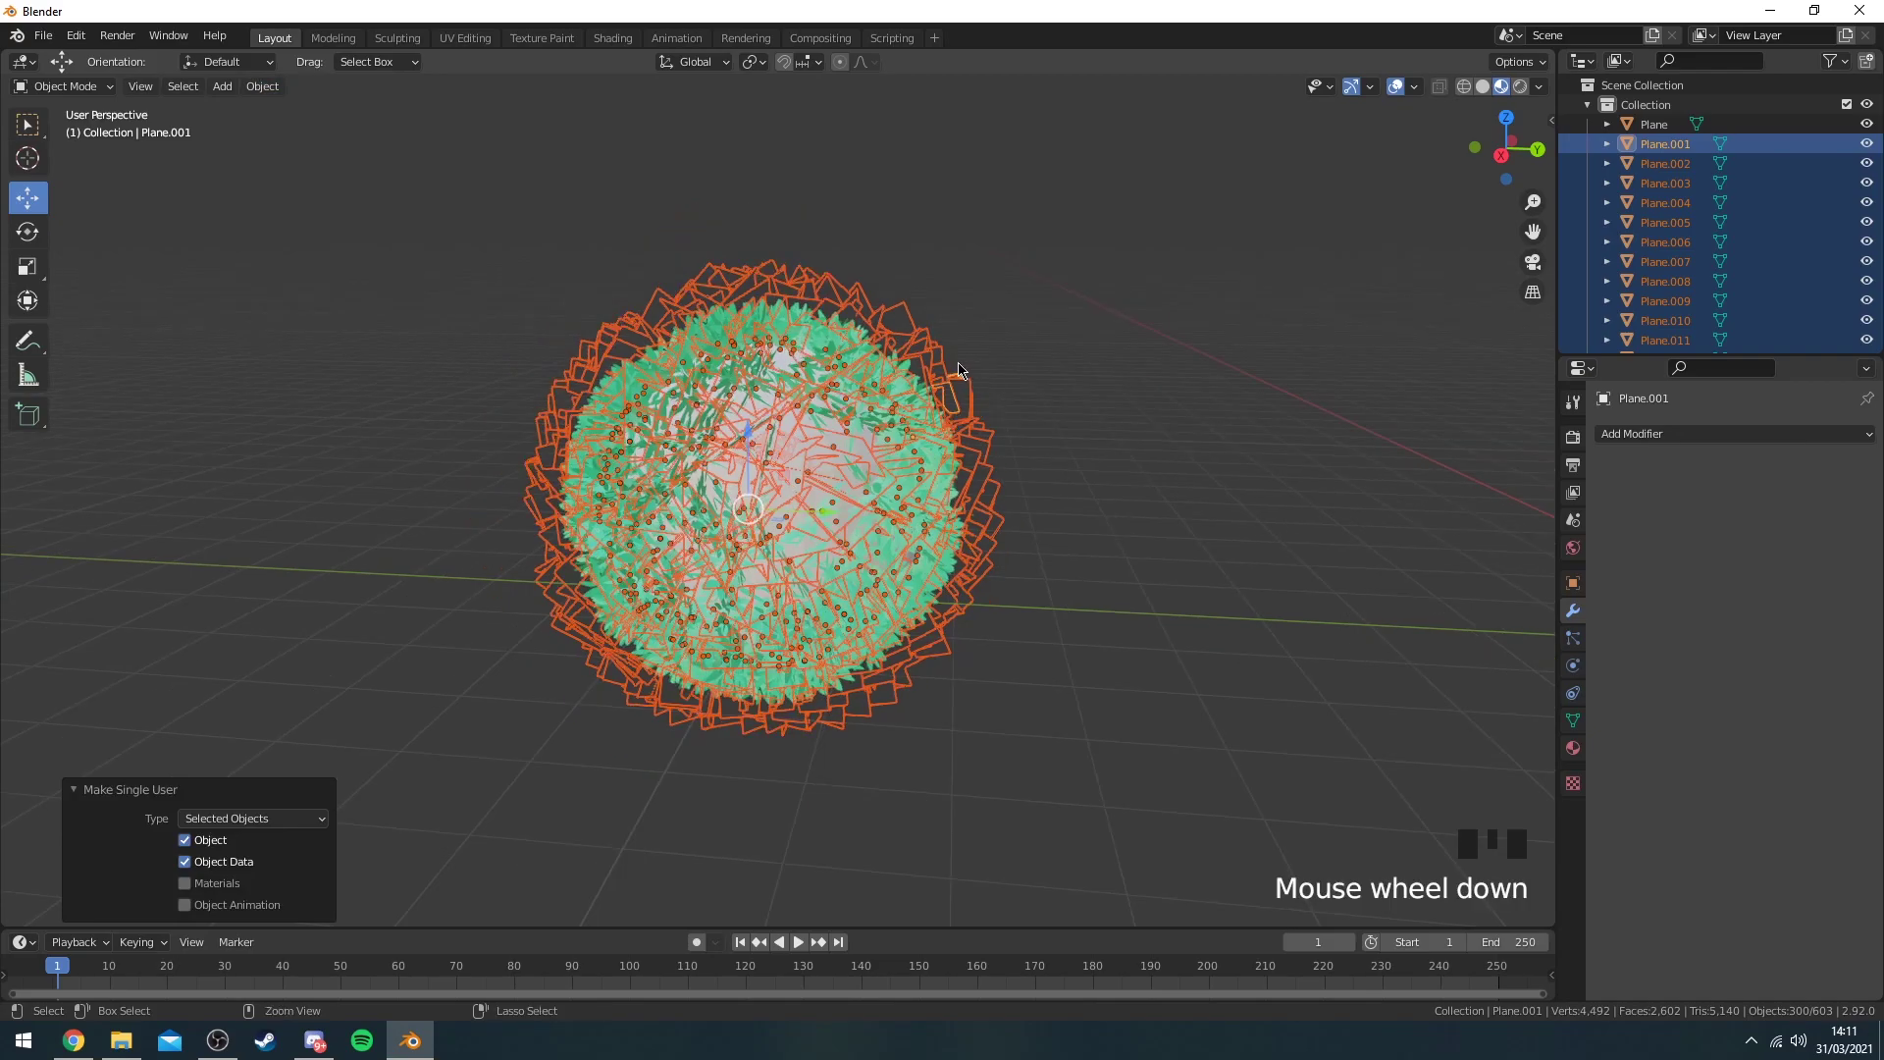
Join the leaf planes into one object and move it off the sphere by about X -0.86 m, Y 5.41 m, Z -0.08 m.
key("ctrl+j")
scroll(958, 454, "down", 2)
left_click_drag(959, 454, 1315, 444)
scroll(1315, 444, "down", 2)
middle_click_drag(1080, 278, 932, 444, "shift")
Set the joined leaf ball's origin to its geometry.
left_click(262, 86)
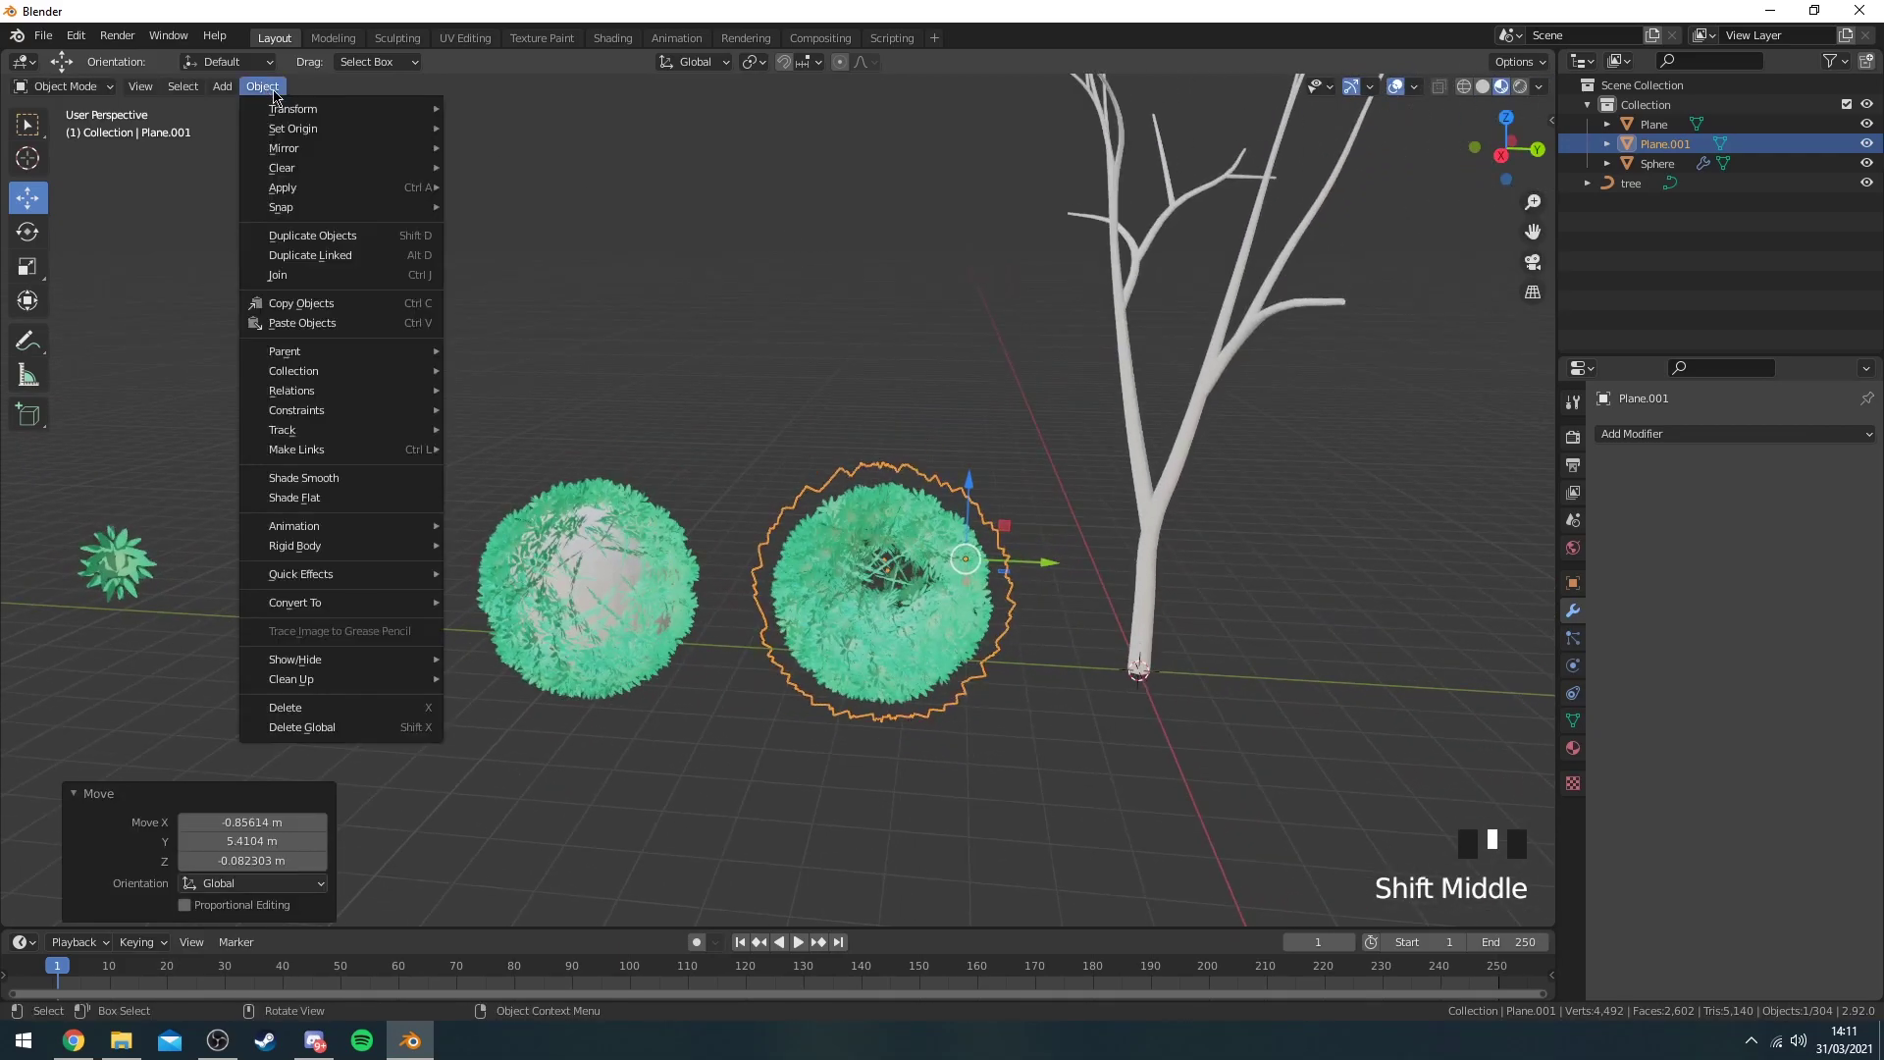
mouse_move(299, 129)
left_click(496, 147)
middle_click_drag(868, 375, 1044, 354)
scroll(785, 359, "up", 2)
scroll(1016, 343, "up", 2)
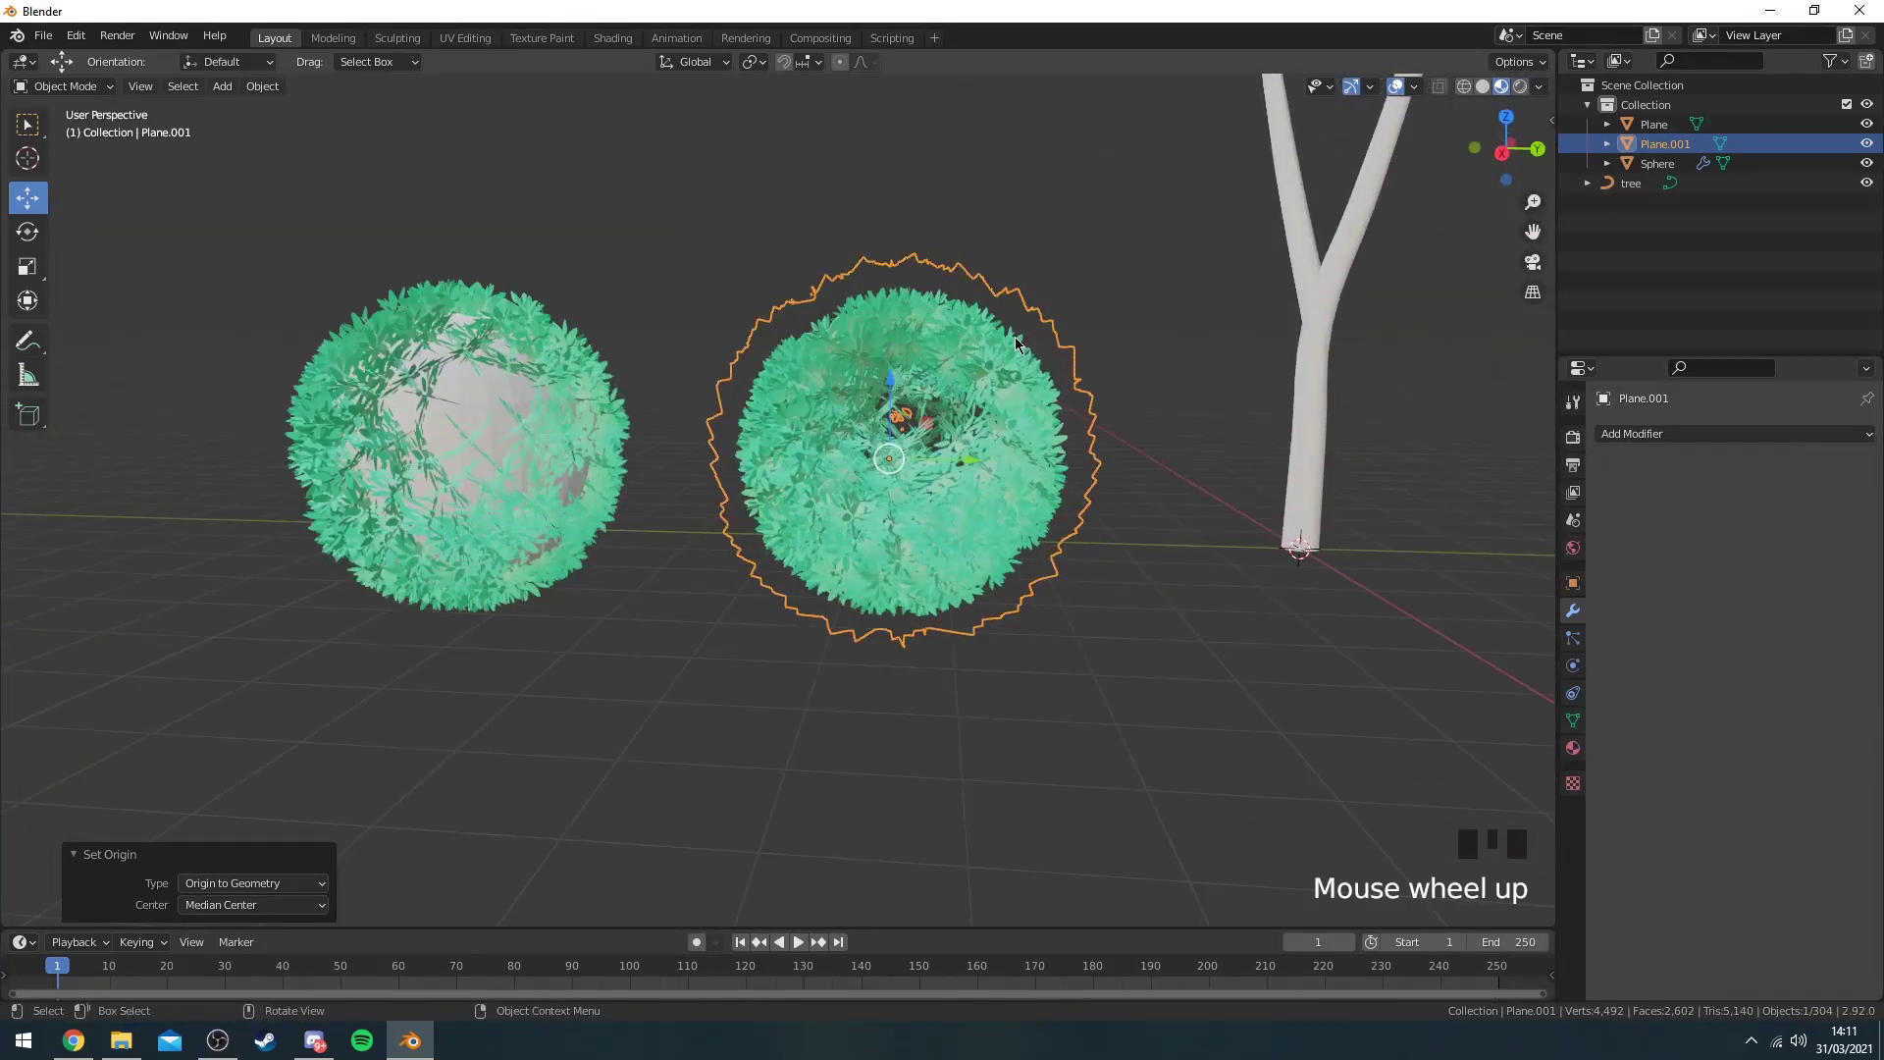
Compare the particle-covered sphere with the joined leaf ball, examining the ball's leaf coverage up close.
left_click(510, 397)
middle_click_drag(557, 382, 736, 433, "shift")
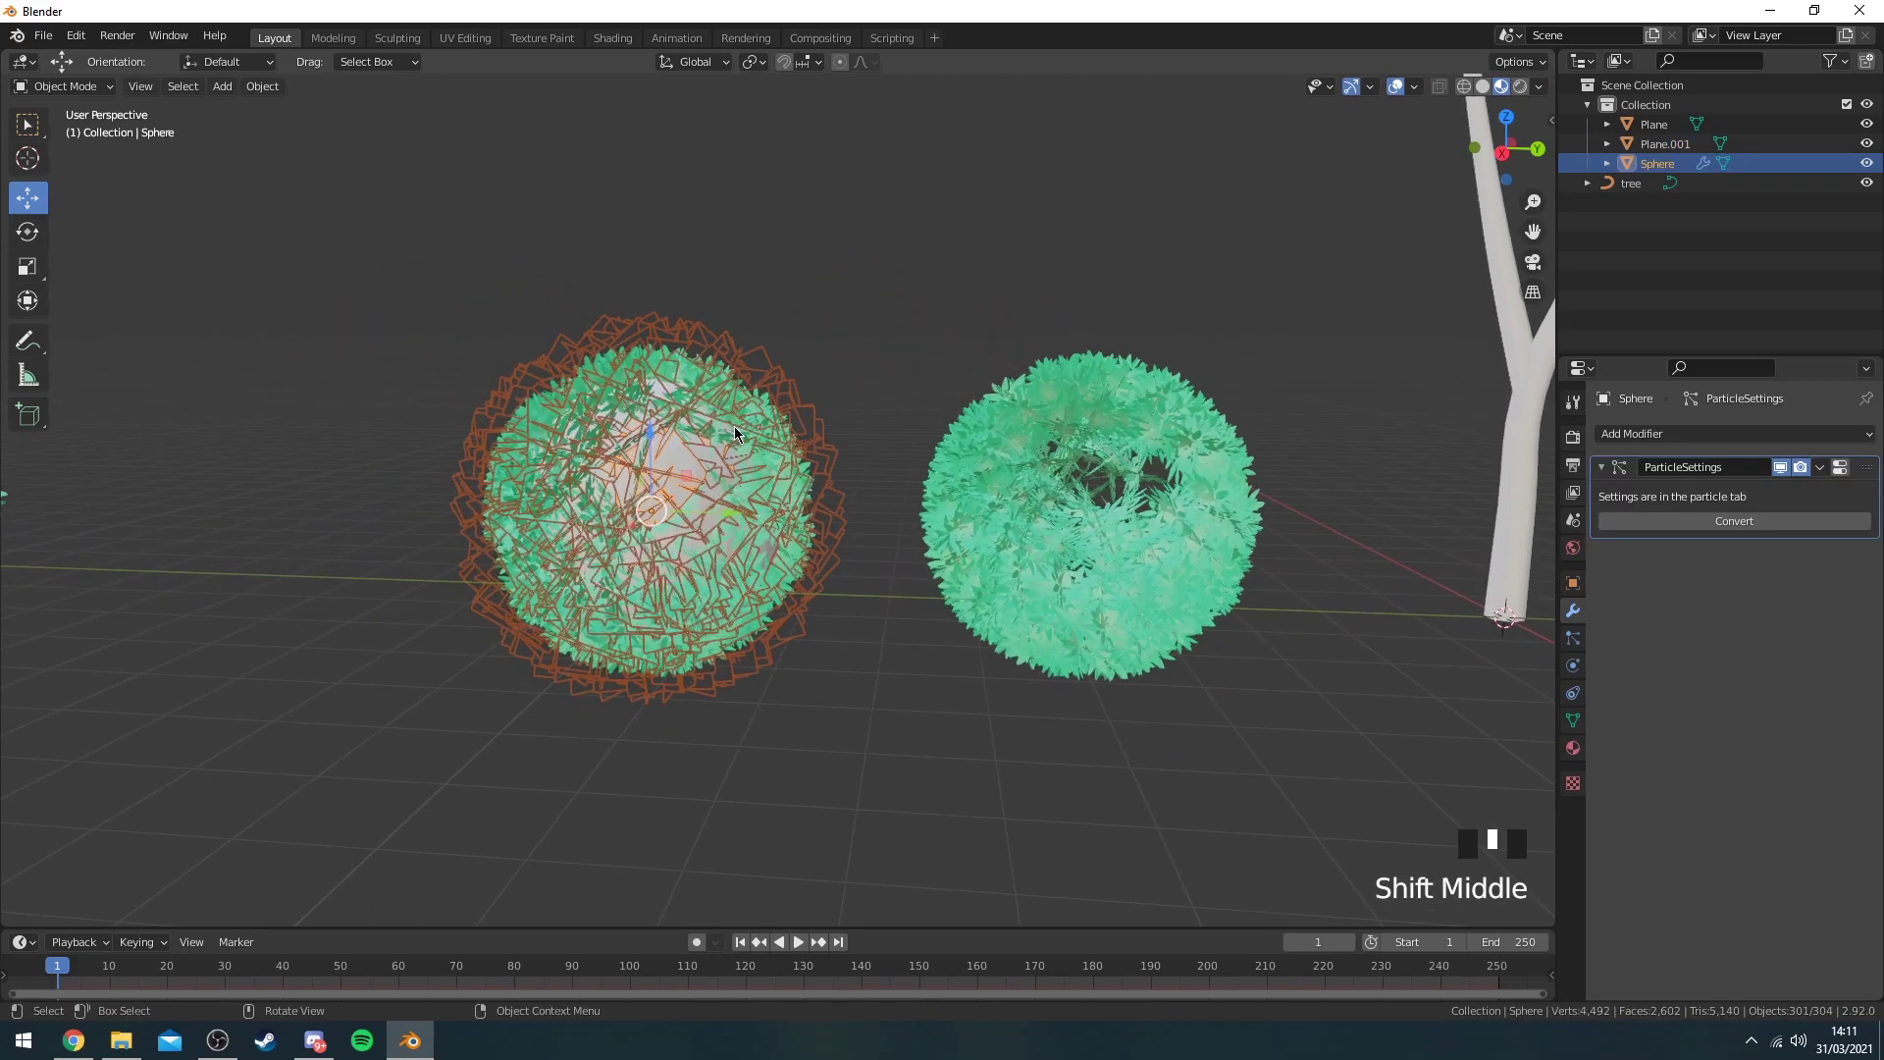
middle_click_drag(1165, 465, 790, 440, "shift")
scroll(790, 440, "up", 2)
middle_click_drag(790, 439, 978, 485)
scroll(770, 454, "up", 4)
scroll(769, 451, "up", 5)
scroll(769, 508, "down", 7)
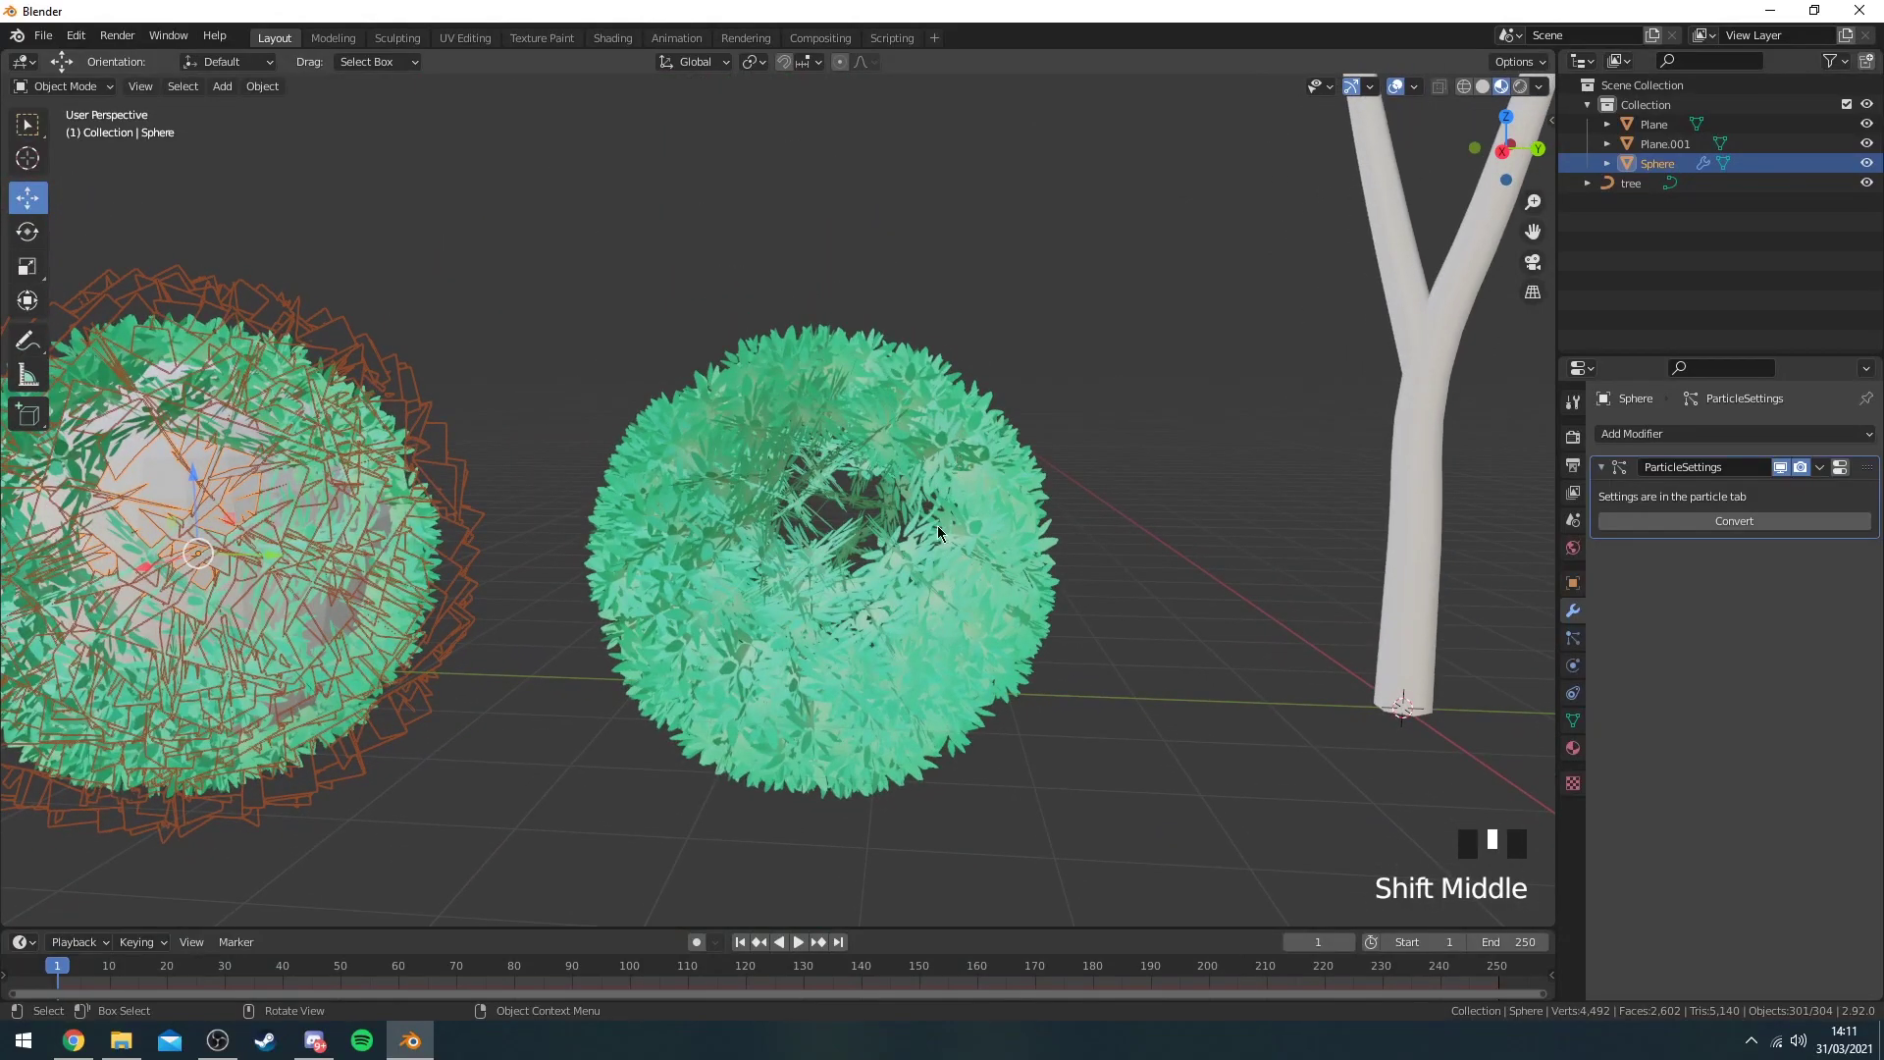
Select the joined leaf ball between the particle sphere and the tree.
left_click(917, 476)
scroll(865, 533, "down", 2)
scroll(1016, 476, "down", 3)
middle_click_drag(906, 454, 754, 548, "shift")
key("s")
key("z")
right_click(957, 503)
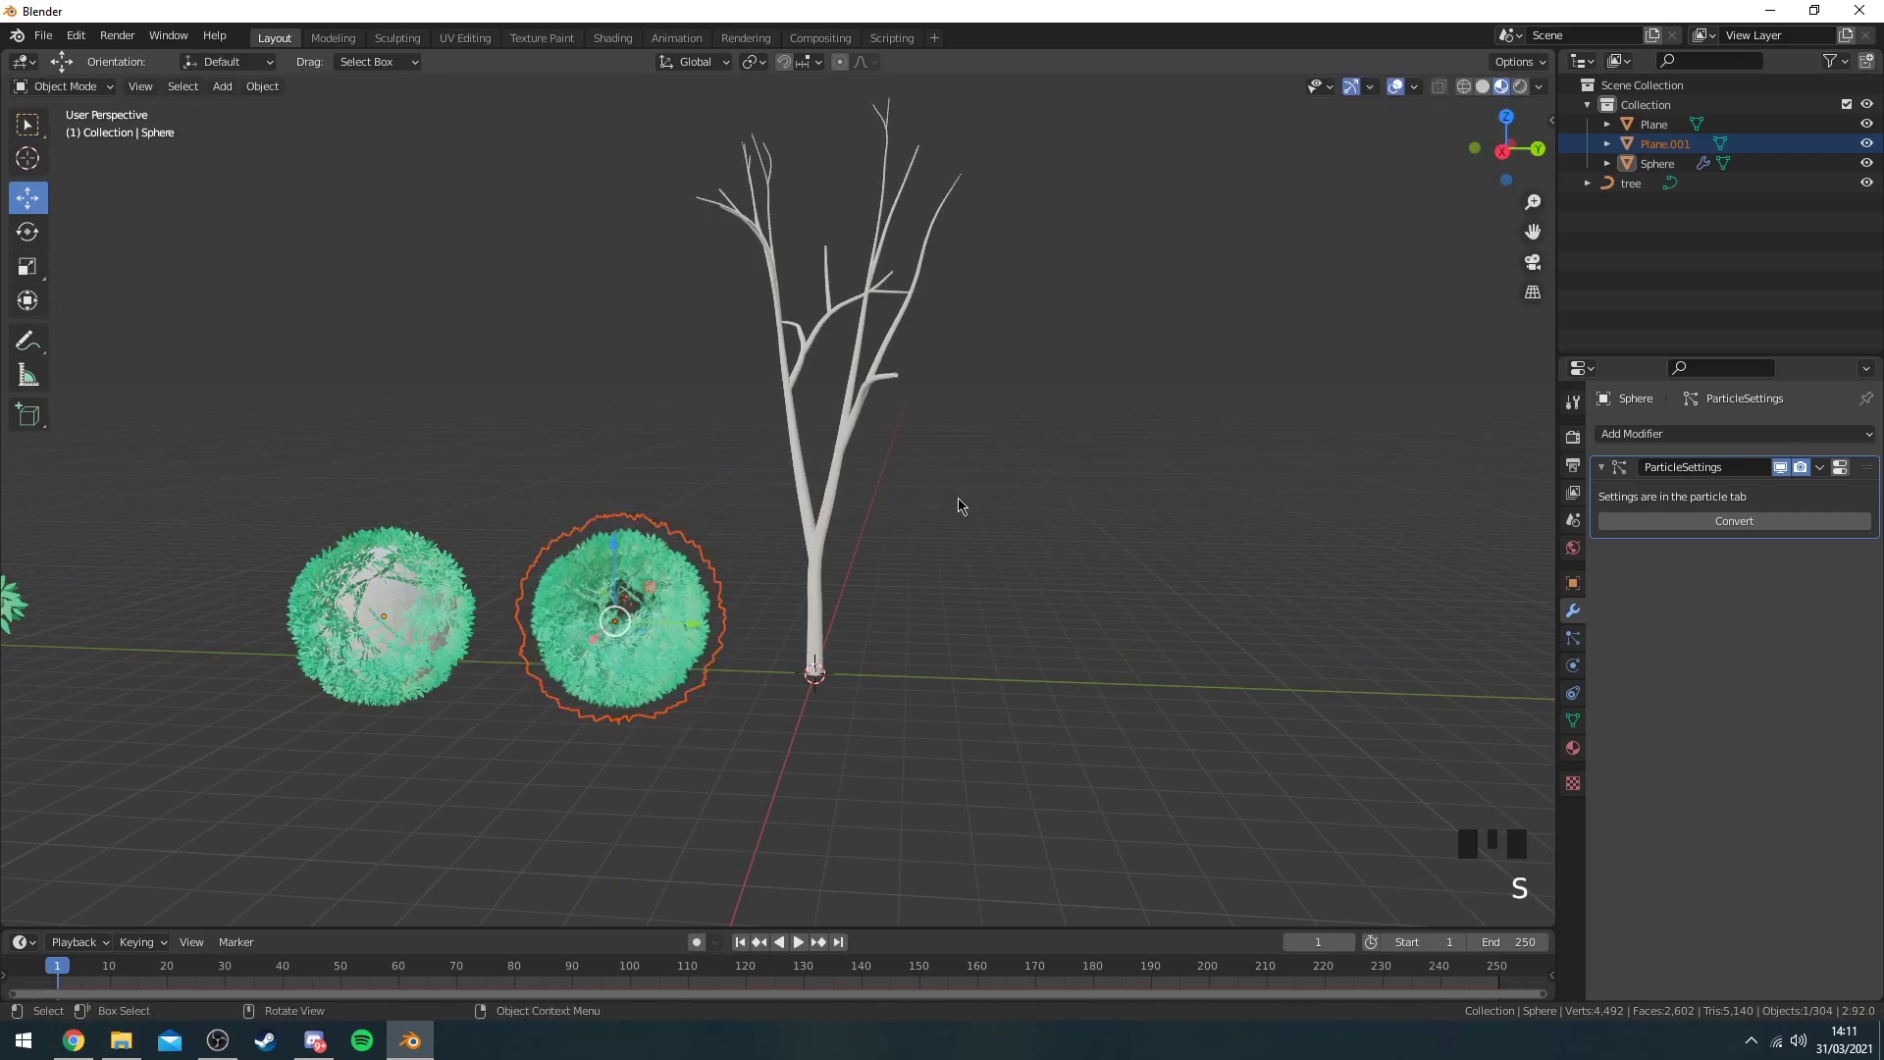
Widen the joined leaf ball by scaling it up along X and by 1.481 along Y.
key("s")
key("x")
left_click(1232, 536)
key("s")
key("y")
left_click(1536, 560)
middle_click_drag(1536, 559, 682, 584)
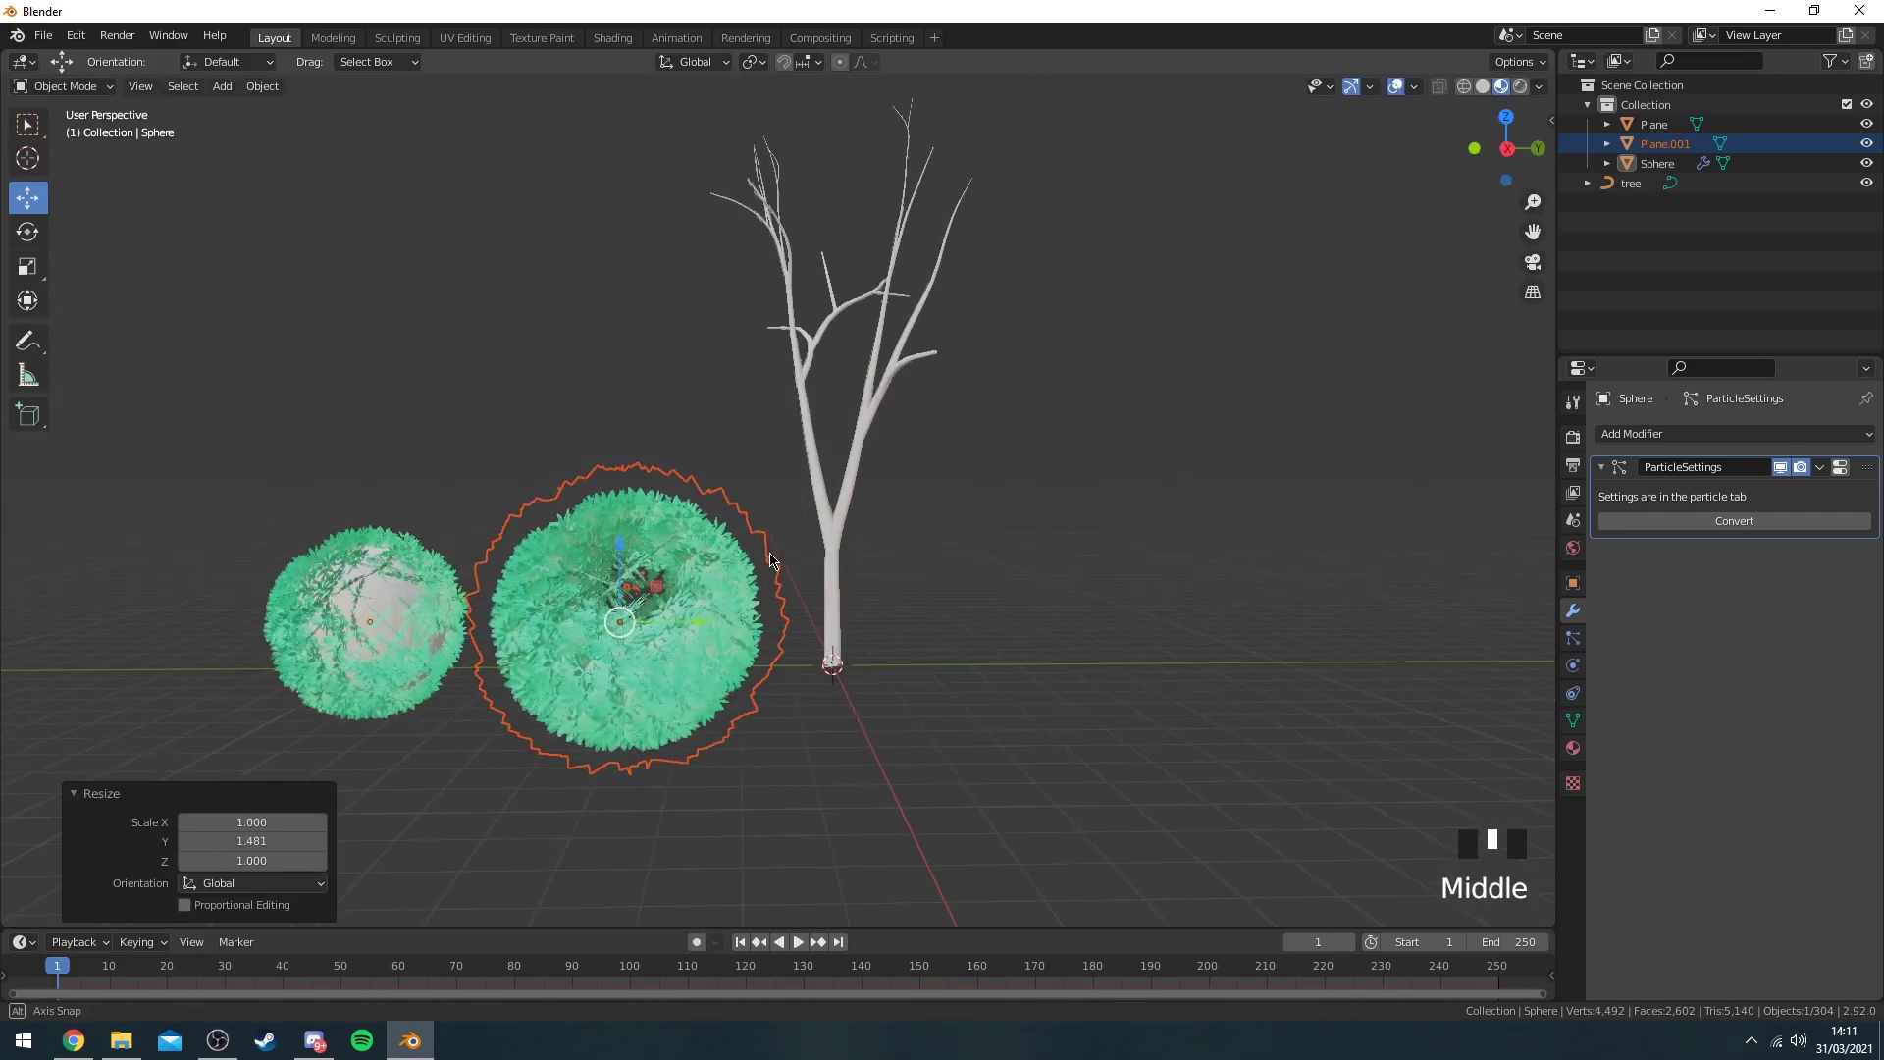
Duplicate the leaf ball onto the tree's branches, and duplicate that copy again, offset by about X 2.56 m, Y 2.59 m, Z 0.22 m.
scroll(683, 583, "down", 2)
key("shift+d")
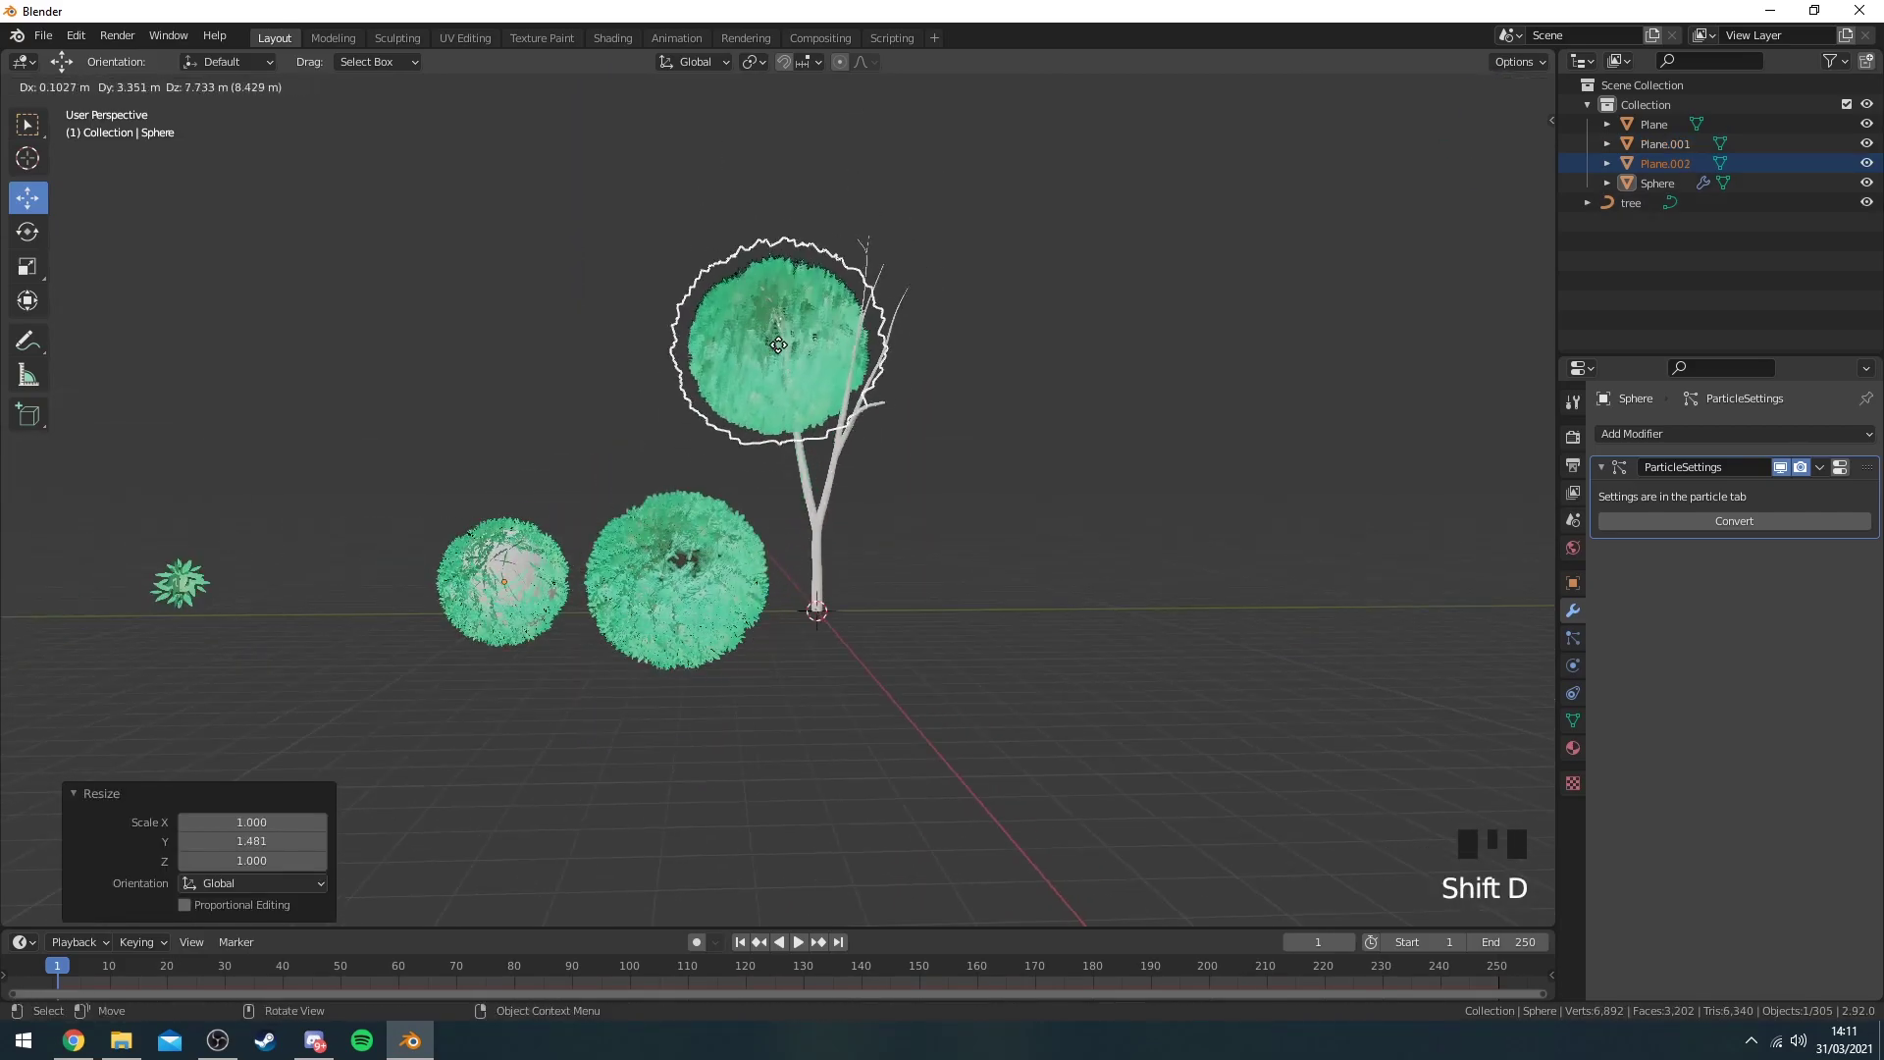
left_click(946, 399)
key("shift+d")
middle_click_drag(946, 399, 997, 518)
left_click(1205, 464)
Rotate the newest leaf ball copy around the global Z axis and scale it down.
key("r")
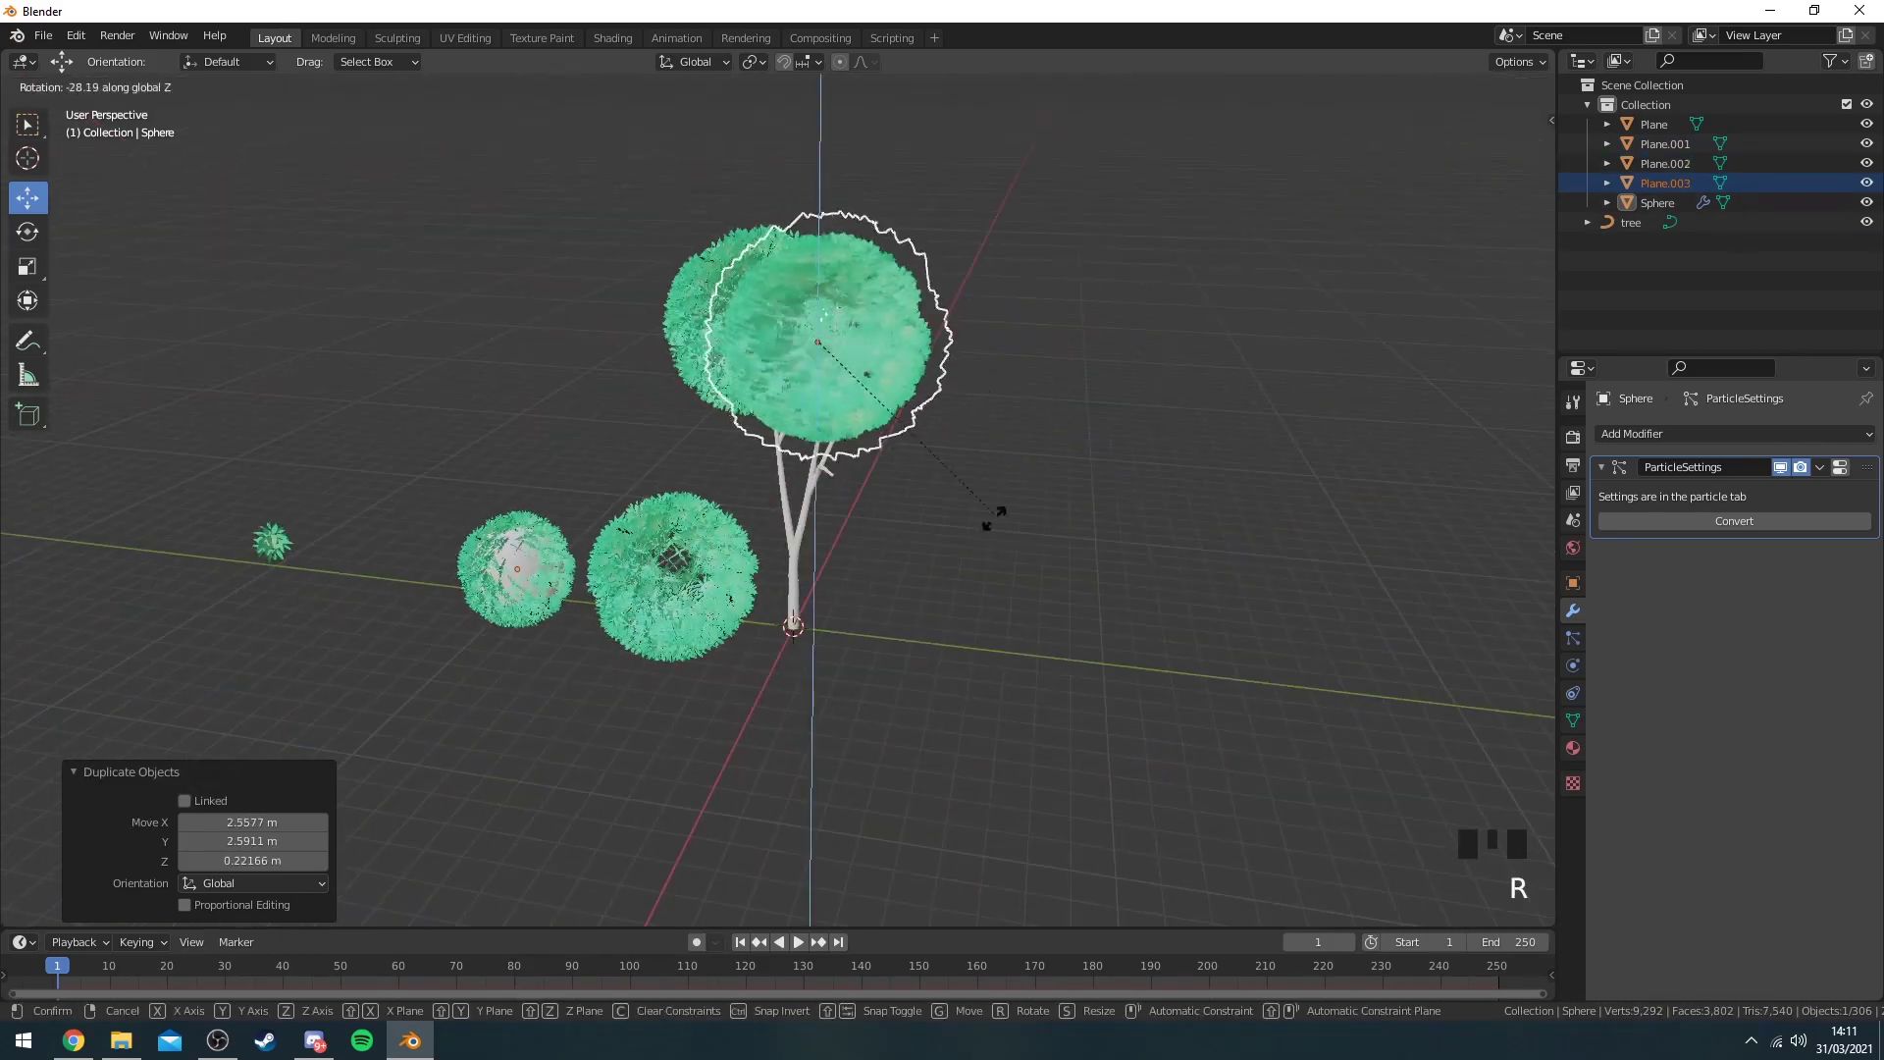
left_click(898, 505)
key("s")
left_click(808, 319)
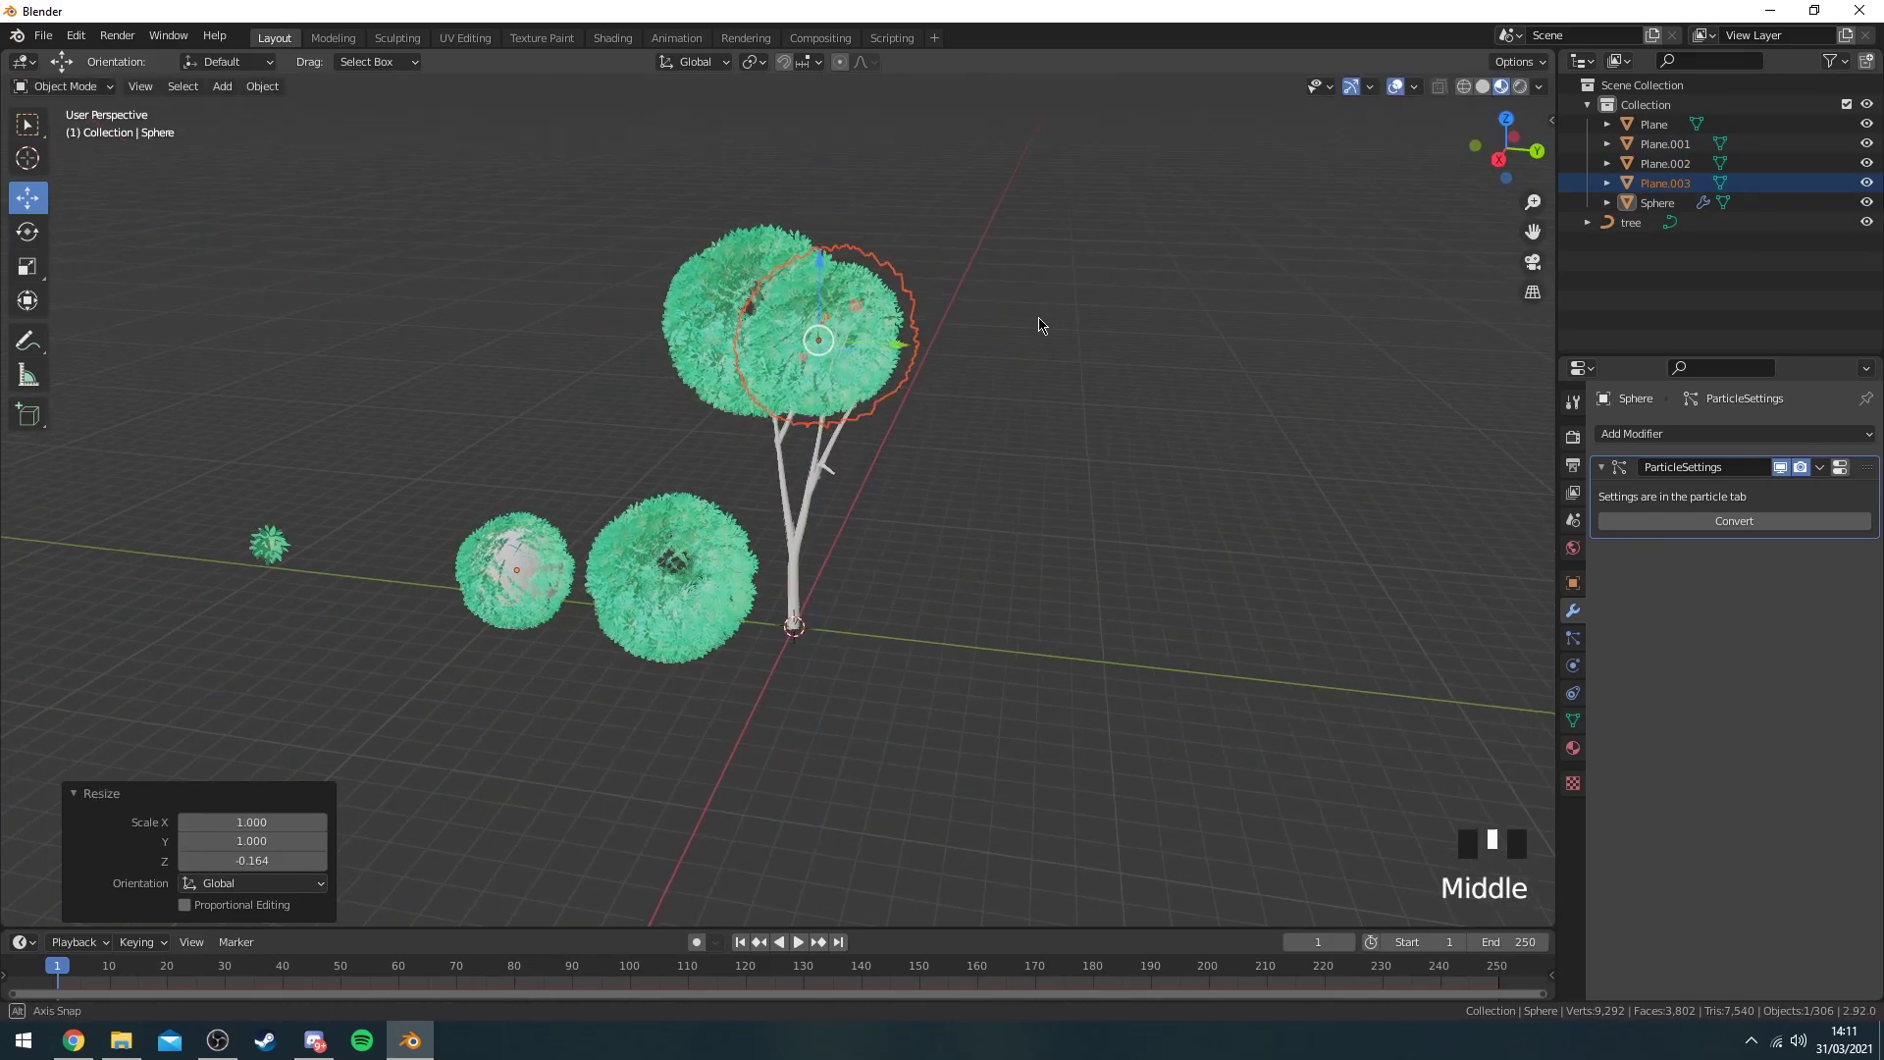
Duplicate the newest leaf ball copy to another branch, offset by about X -3.52 m, Y 0.40 m, Z 0.63 m.
middle_click_drag(1040, 324, 950, 461)
key("shift+d")
left_click(1040, 381)
middle_click_drag(1040, 381, 1047, 307)
Rotate the new leaf ball copy around the global Z axis and scale it by 1.726 along Z.
key("r")
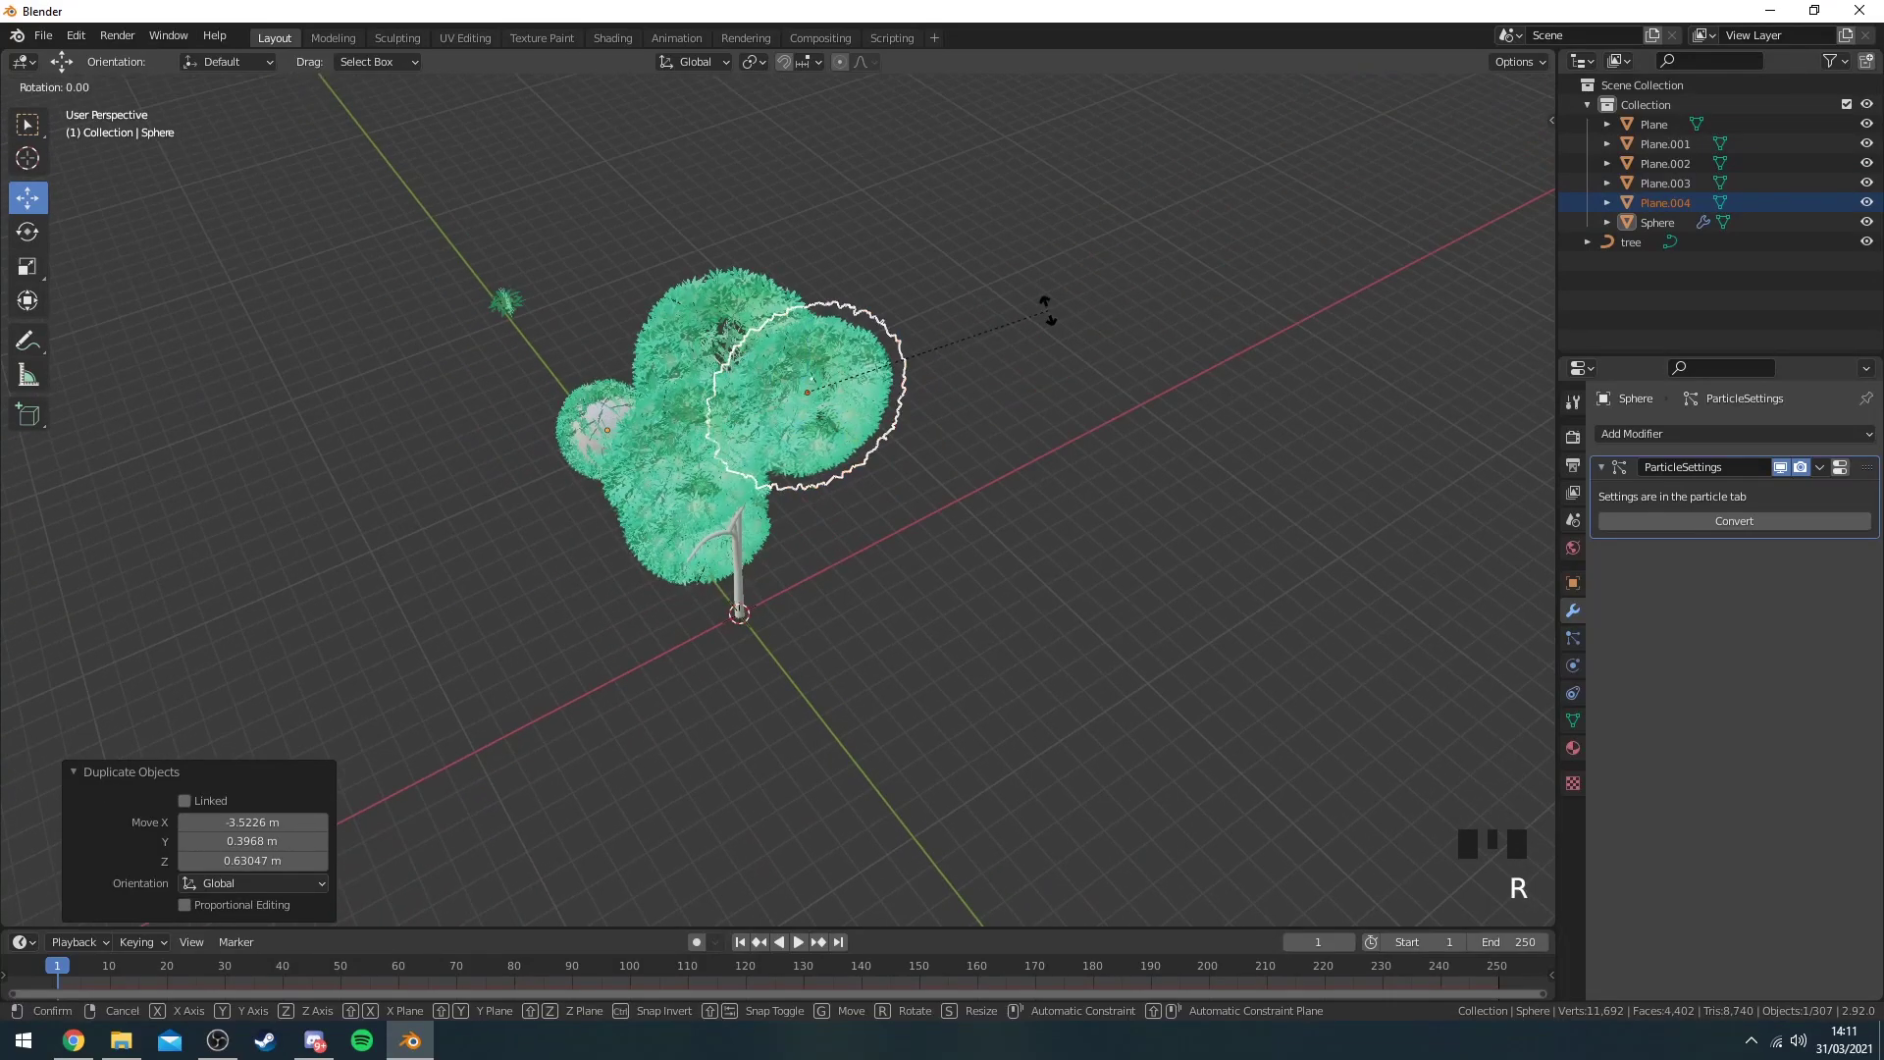
key("z")
left_click(888, 515)
middle_click_drag(918, 511, 978, 326)
key("s")
key("z")
left_click(1010, 160)
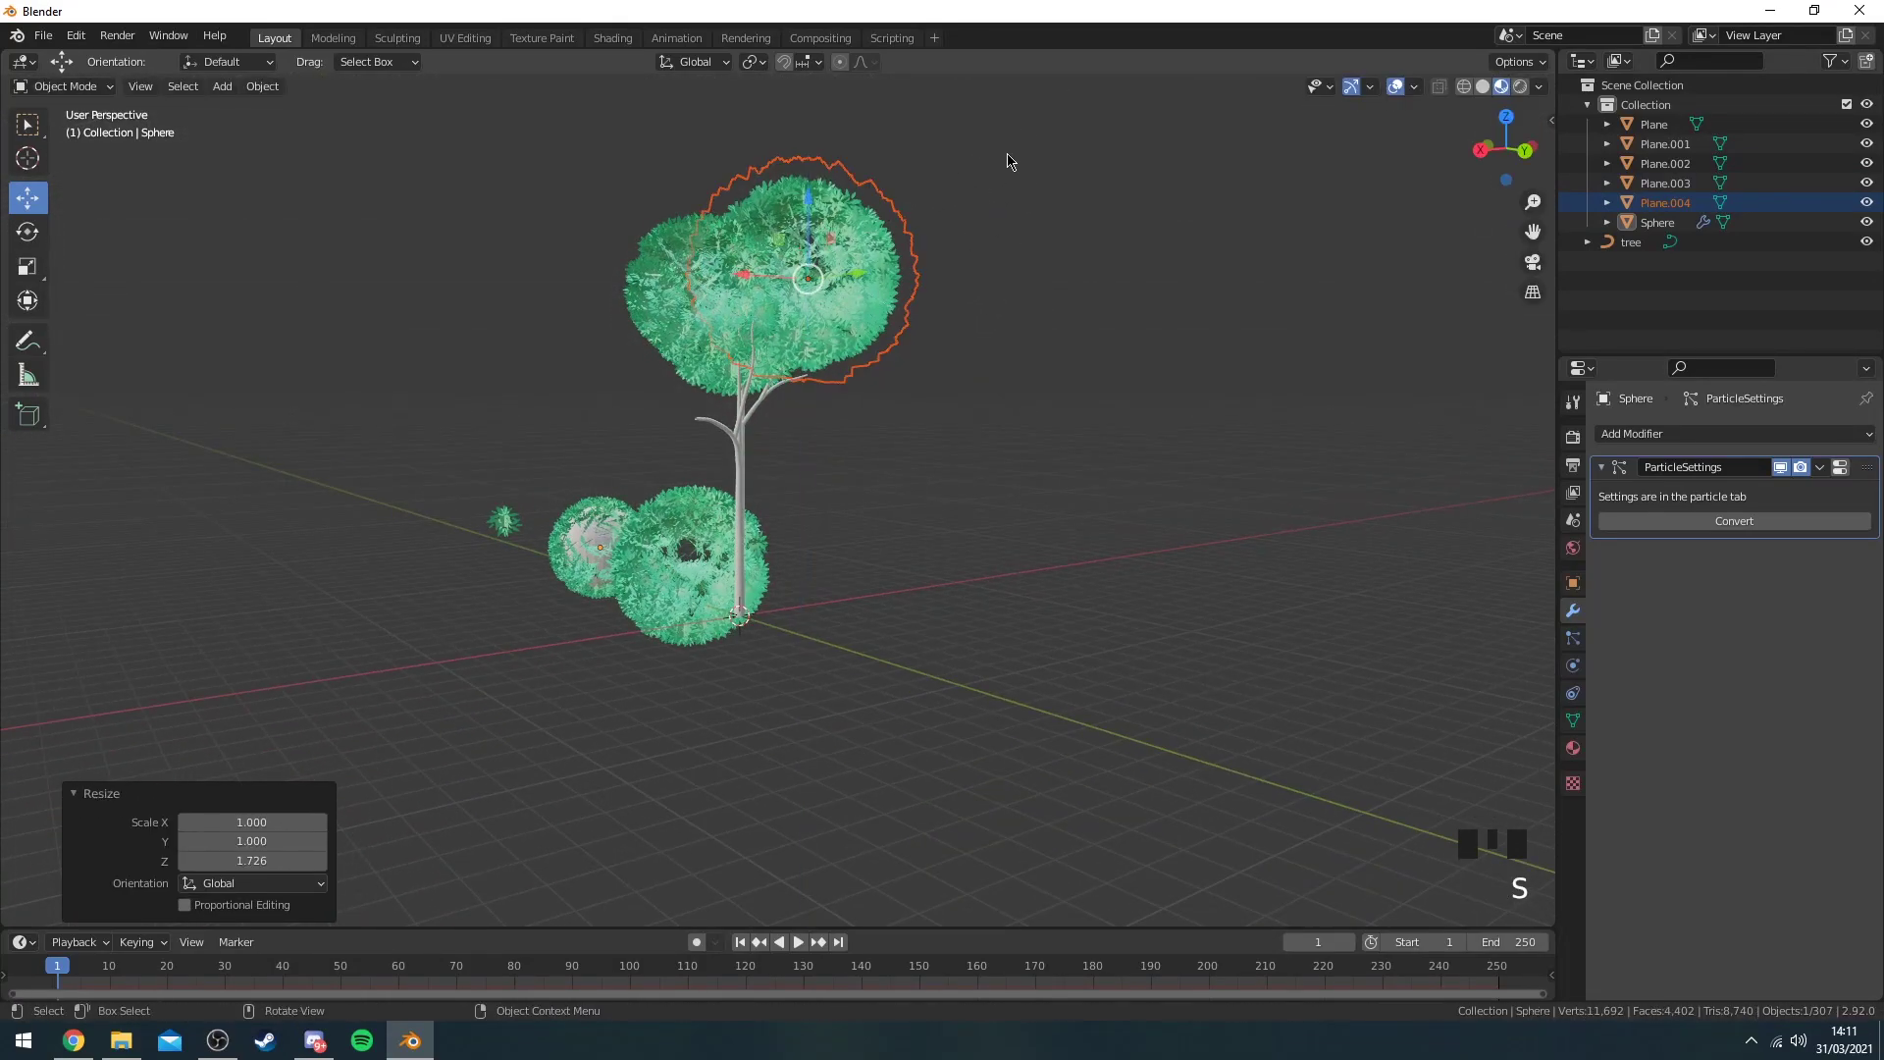
Duplicate that leaf ball about 3.13 m lower and move the copy 4.146 m along X onto the low side branch.
middle_click_drag(1010, 160, 976, 344)
key("shift+d")
left_click(990, 447)
middle_click_drag(991, 447, 1098, 488)
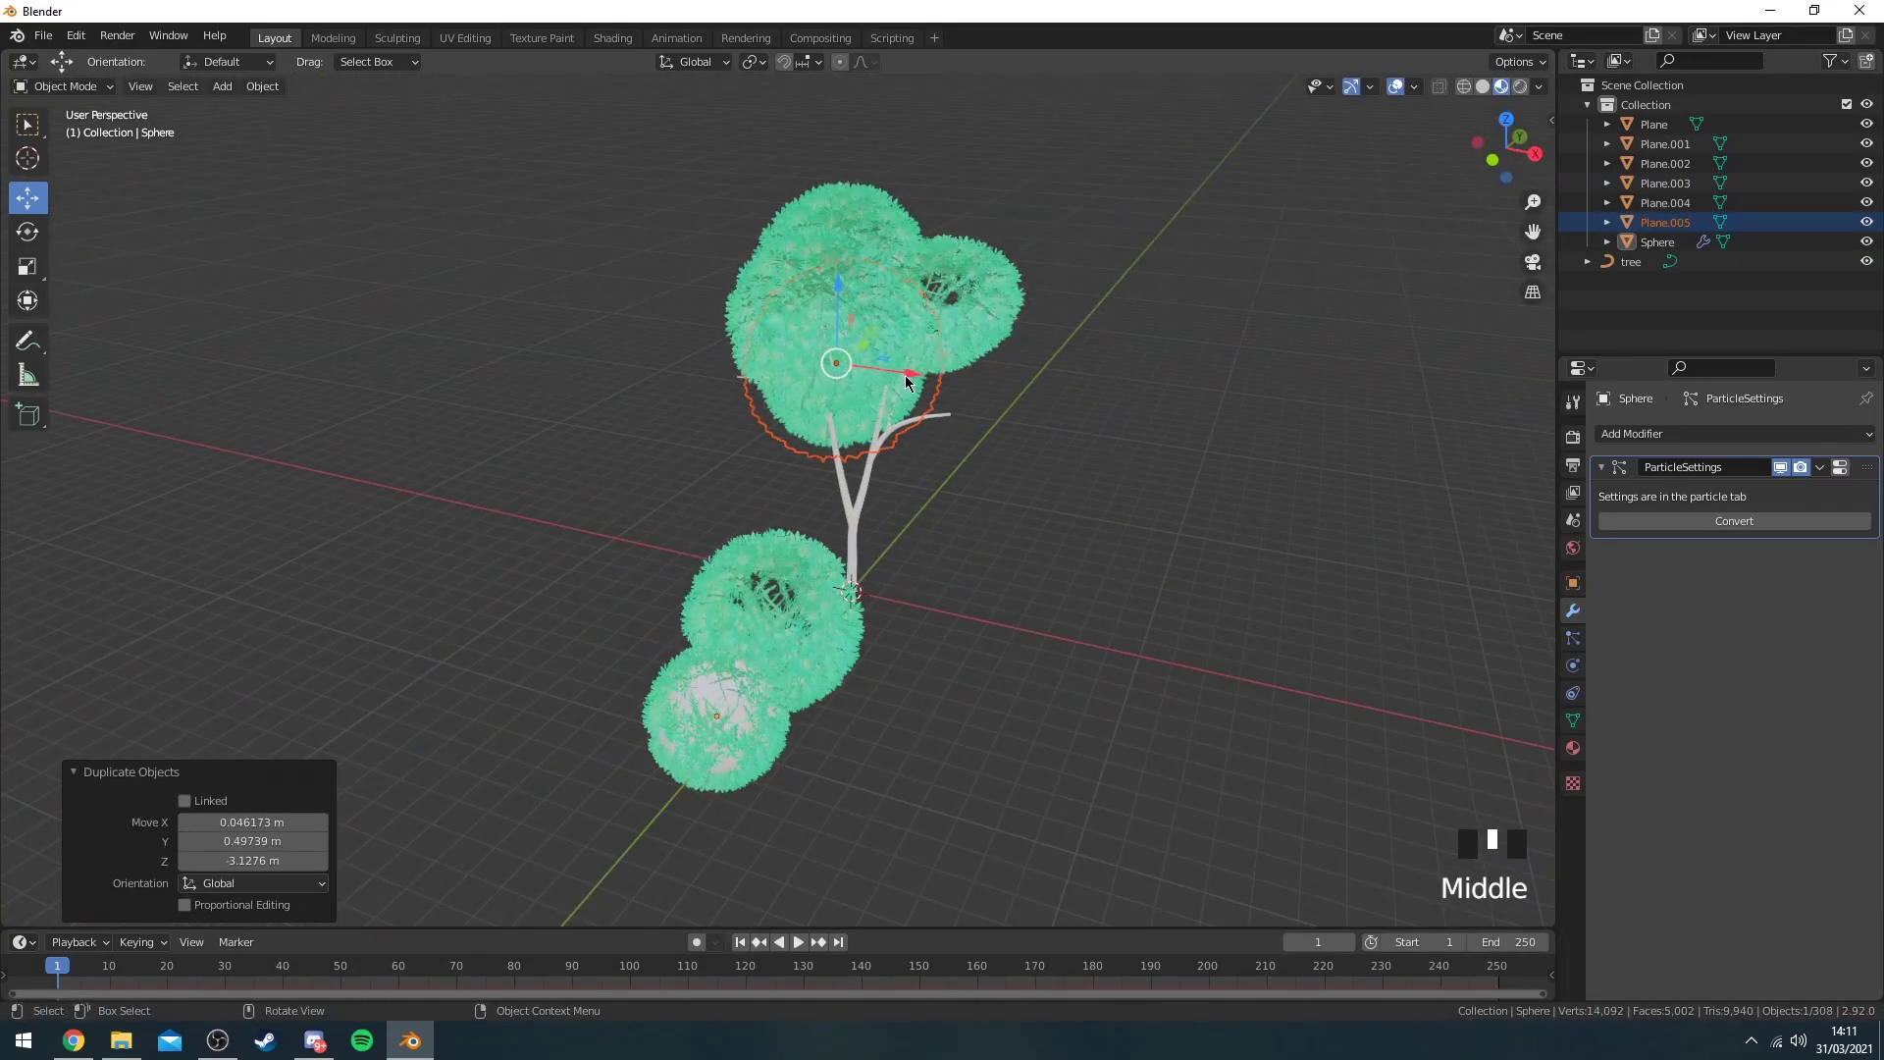
left_click_drag(908, 383, 1029, 398)
middle_click_drag(1029, 397, 952, 393)
Scale the low leaf ball copy by 0.170 along Z and shrink it along Y.
key("s")
middle_click_drag(1129, 413, 1108, 404)
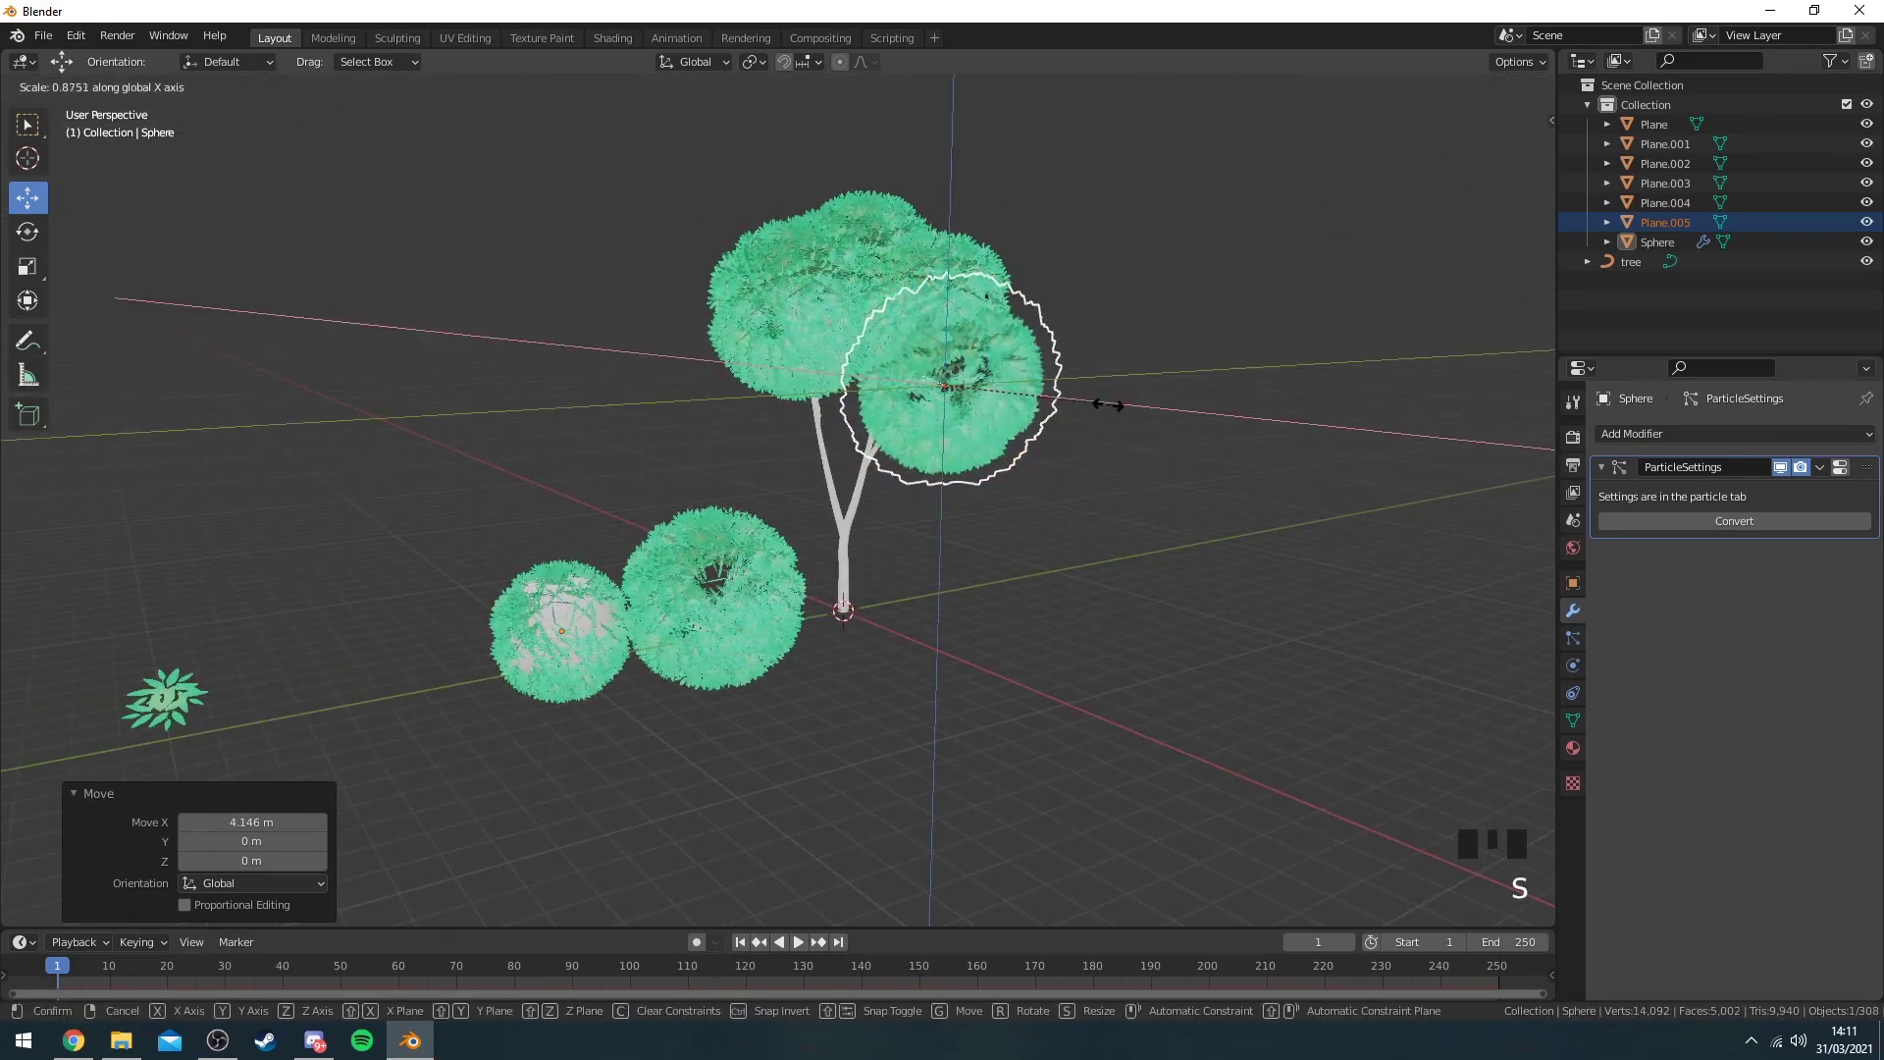
key("z")
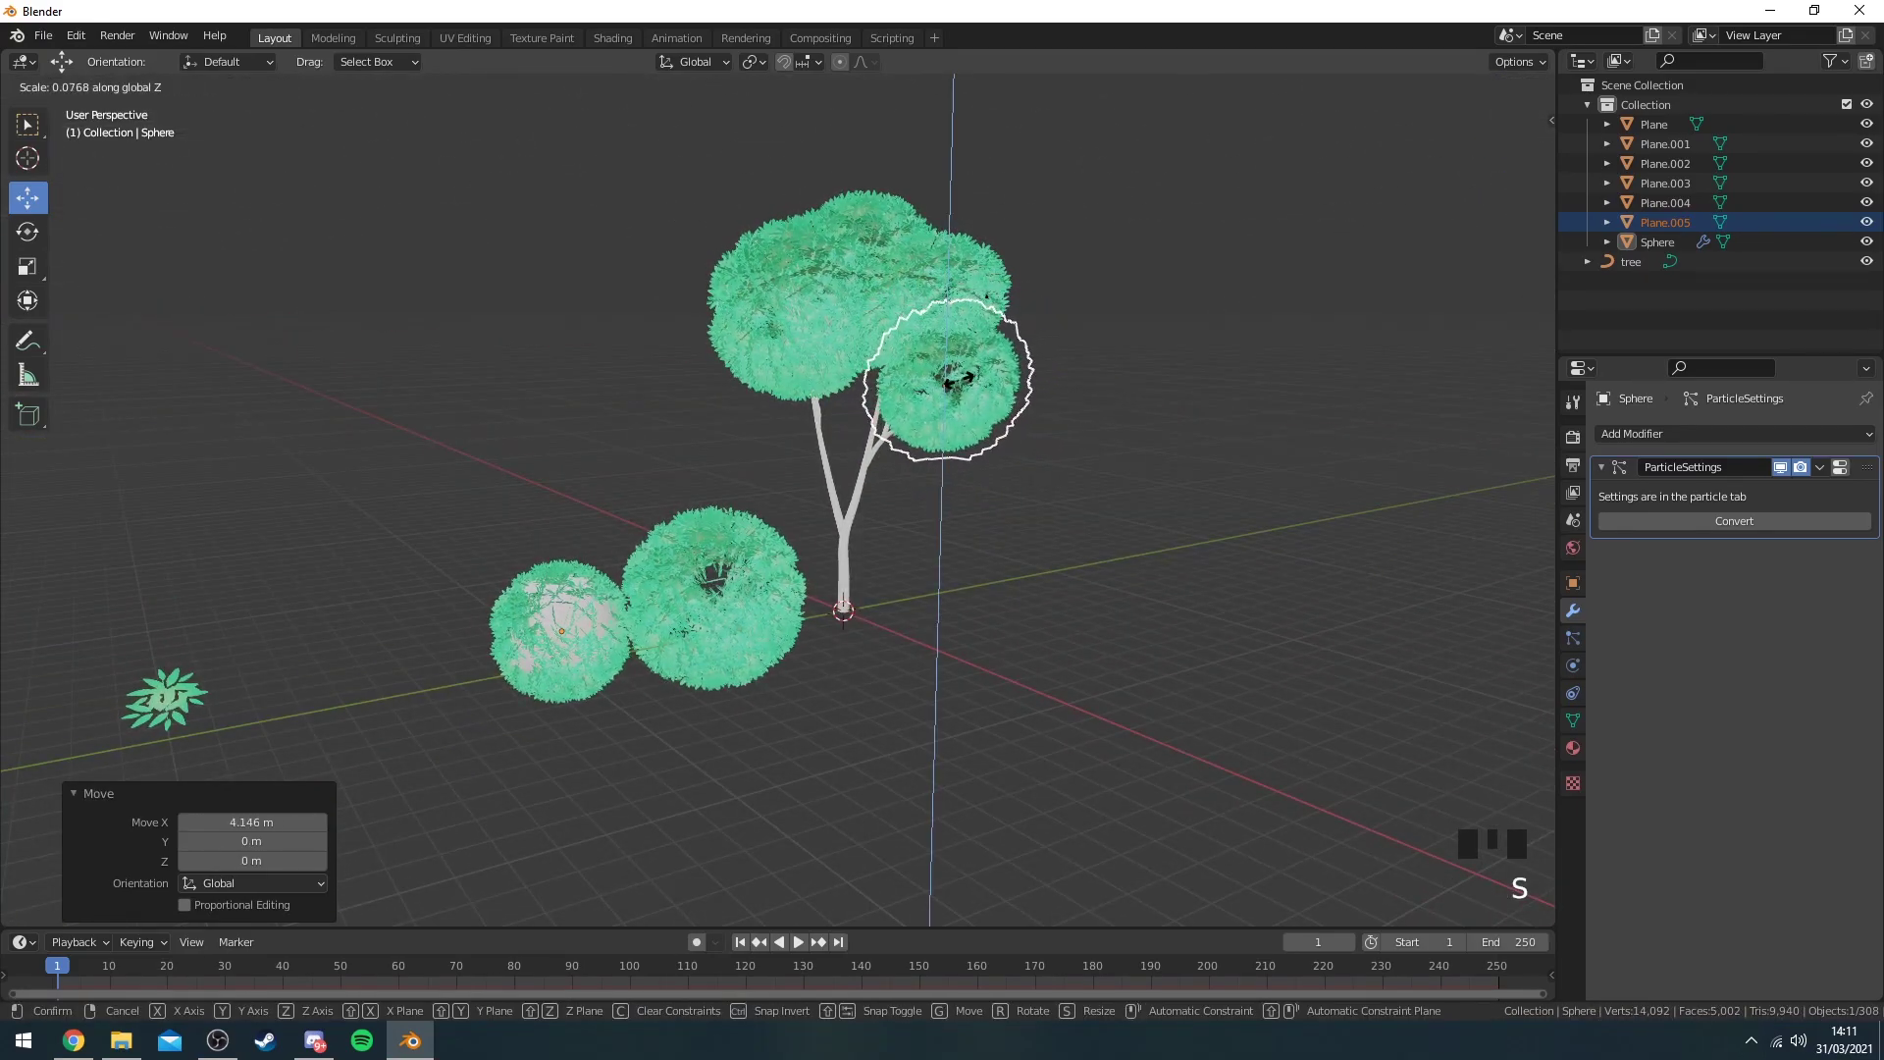
left_click(976, 383)
middle_click_drag(1249, 392, 1172, 374)
key("s")
key("x")
right_click(1074, 381)
key("s")
key("y")
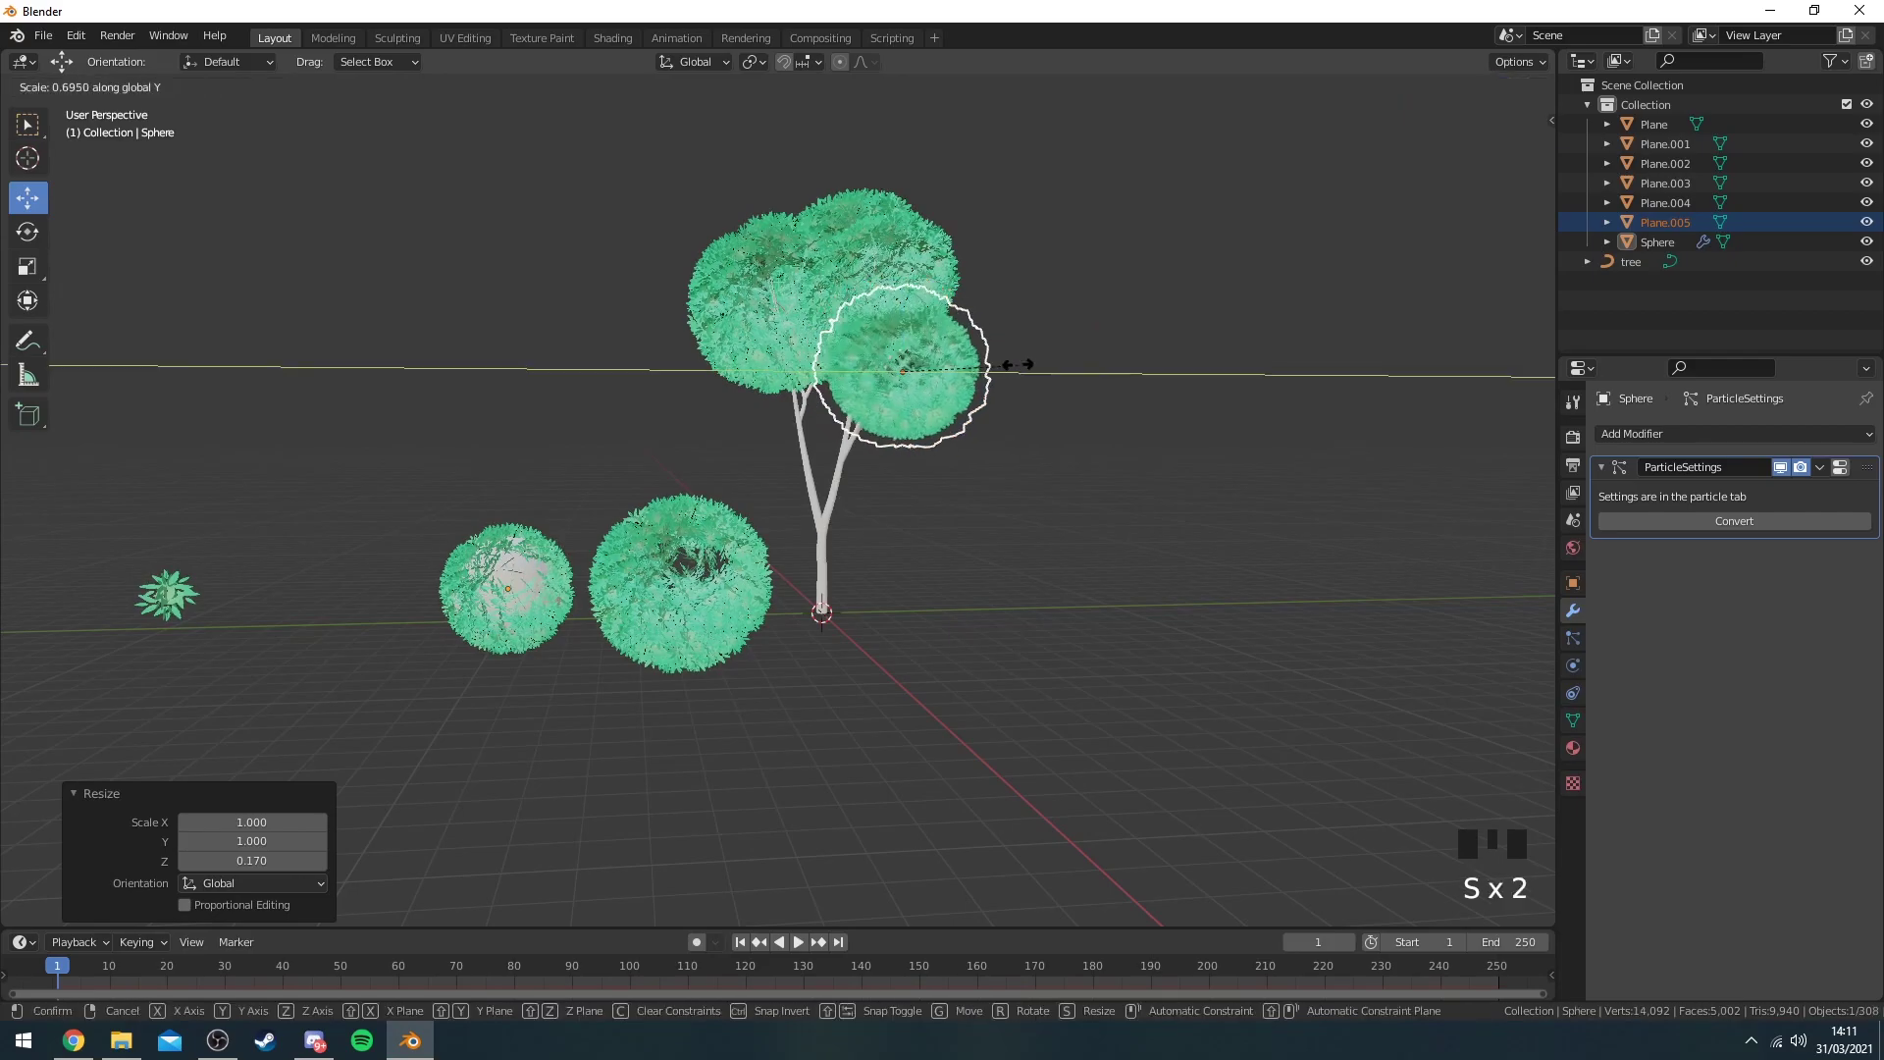
left_click(972, 365)
Select only the low leaf ball, without the particle sphere, and pick one vertex on its upper edge in Edit Mode.
key("Tab")
scroll(864, 323, "up", 2)
middle_click_drag(883, 235, 808, 361, "shift")
scroll(808, 361, "up", 2)
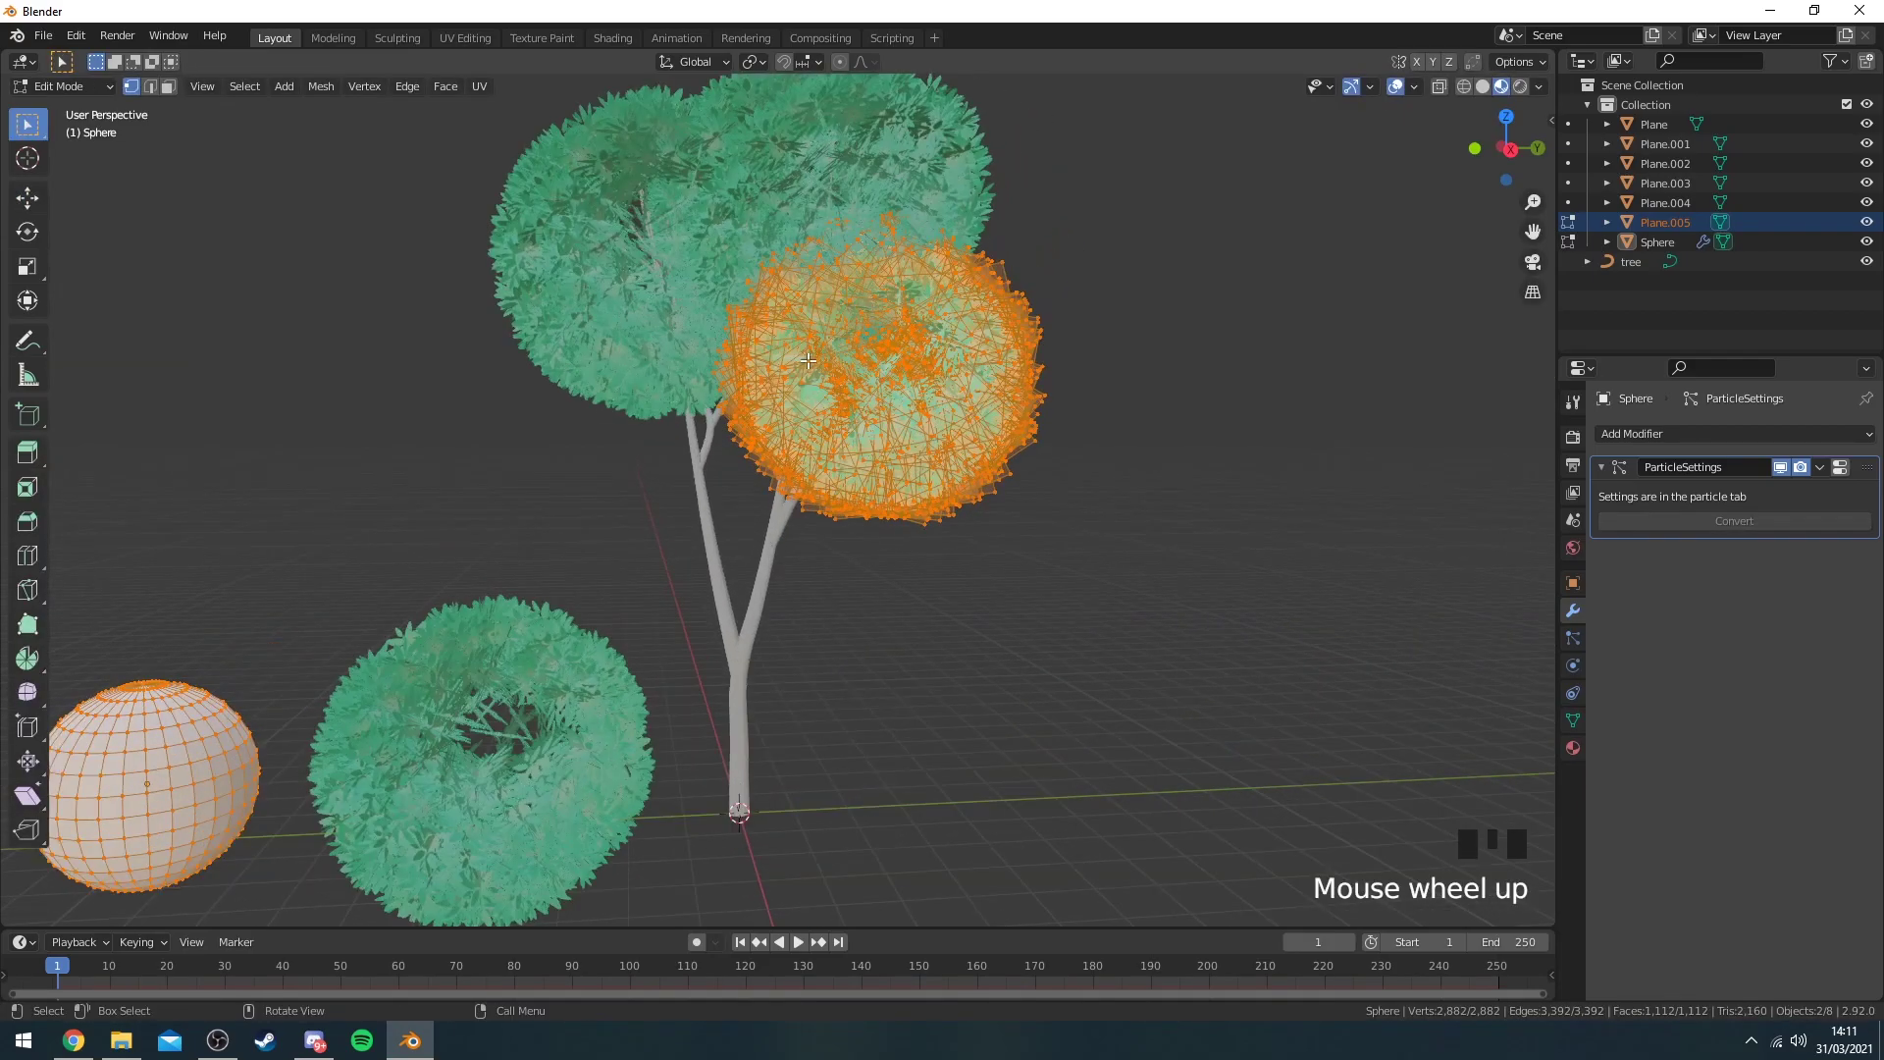
key("Tab")
left_click(987, 363)
key("Tab")
middle_click_drag(987, 363, 774, 318)
scroll(774, 318, "up", 1)
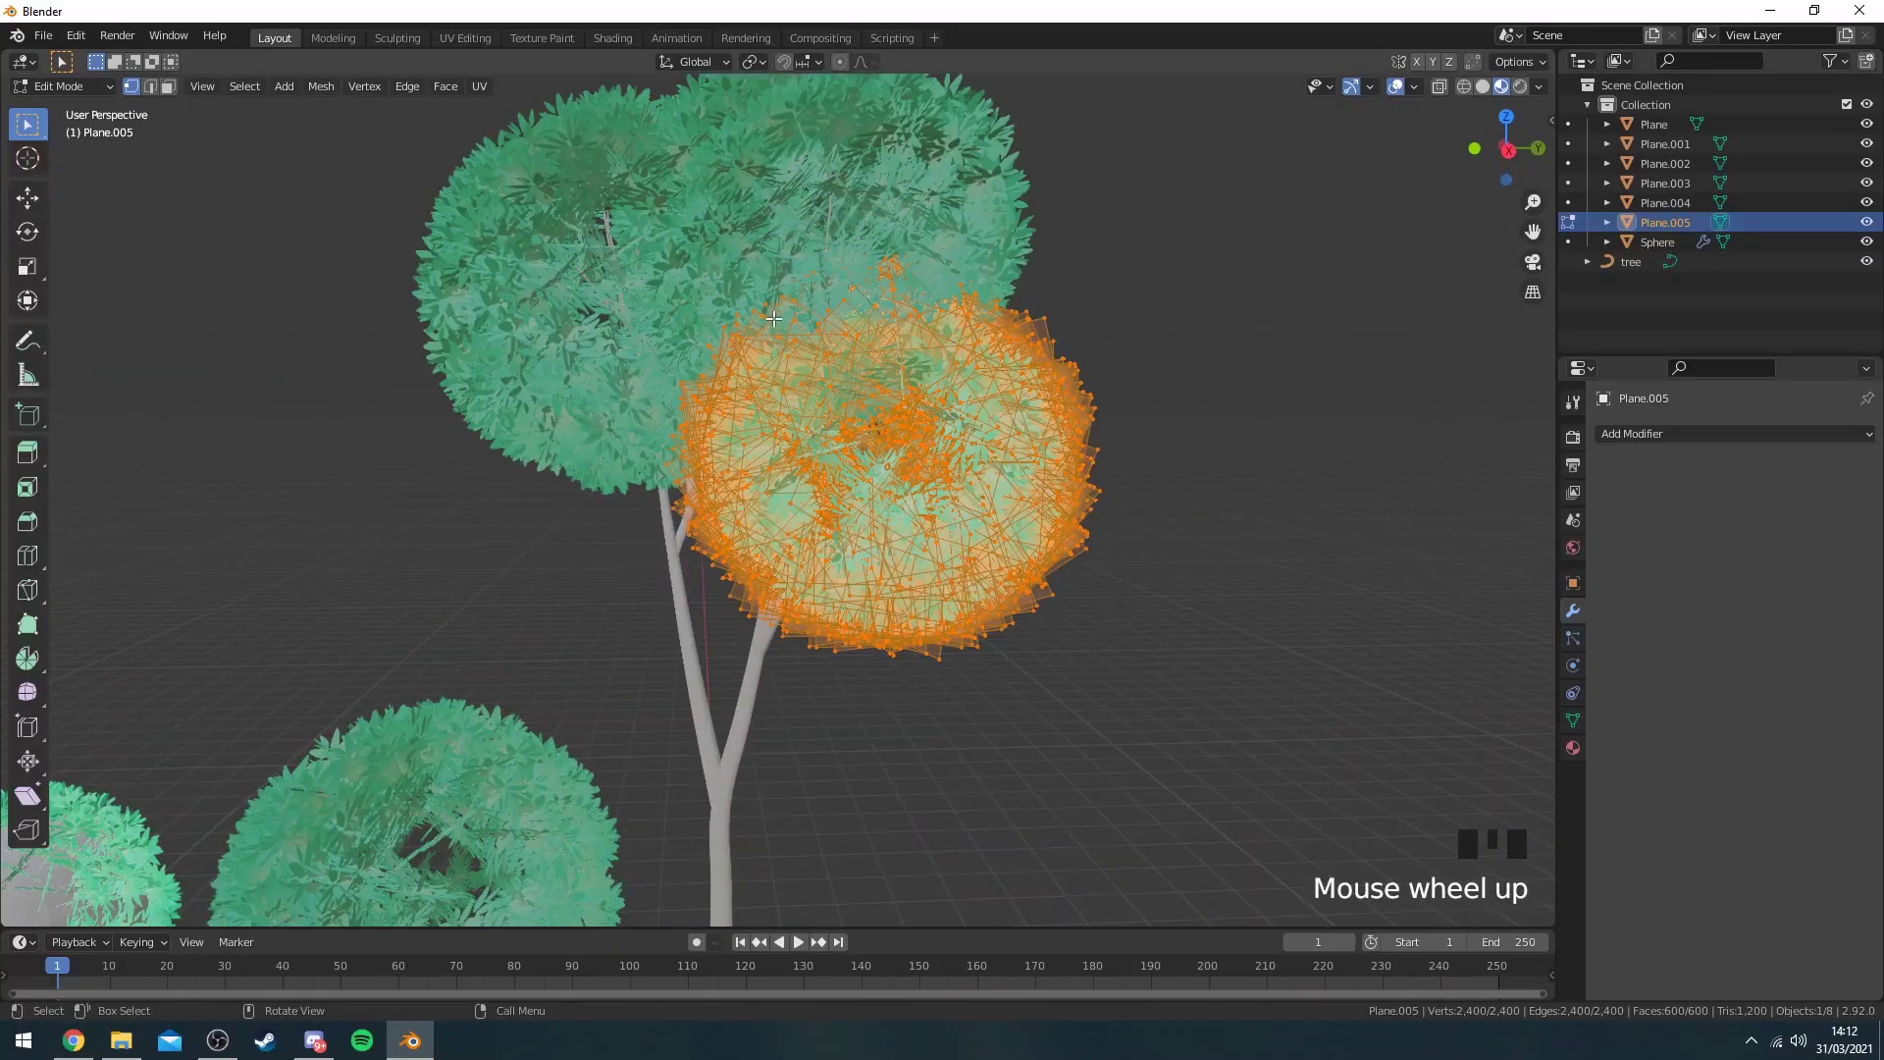
left_click(781, 296)
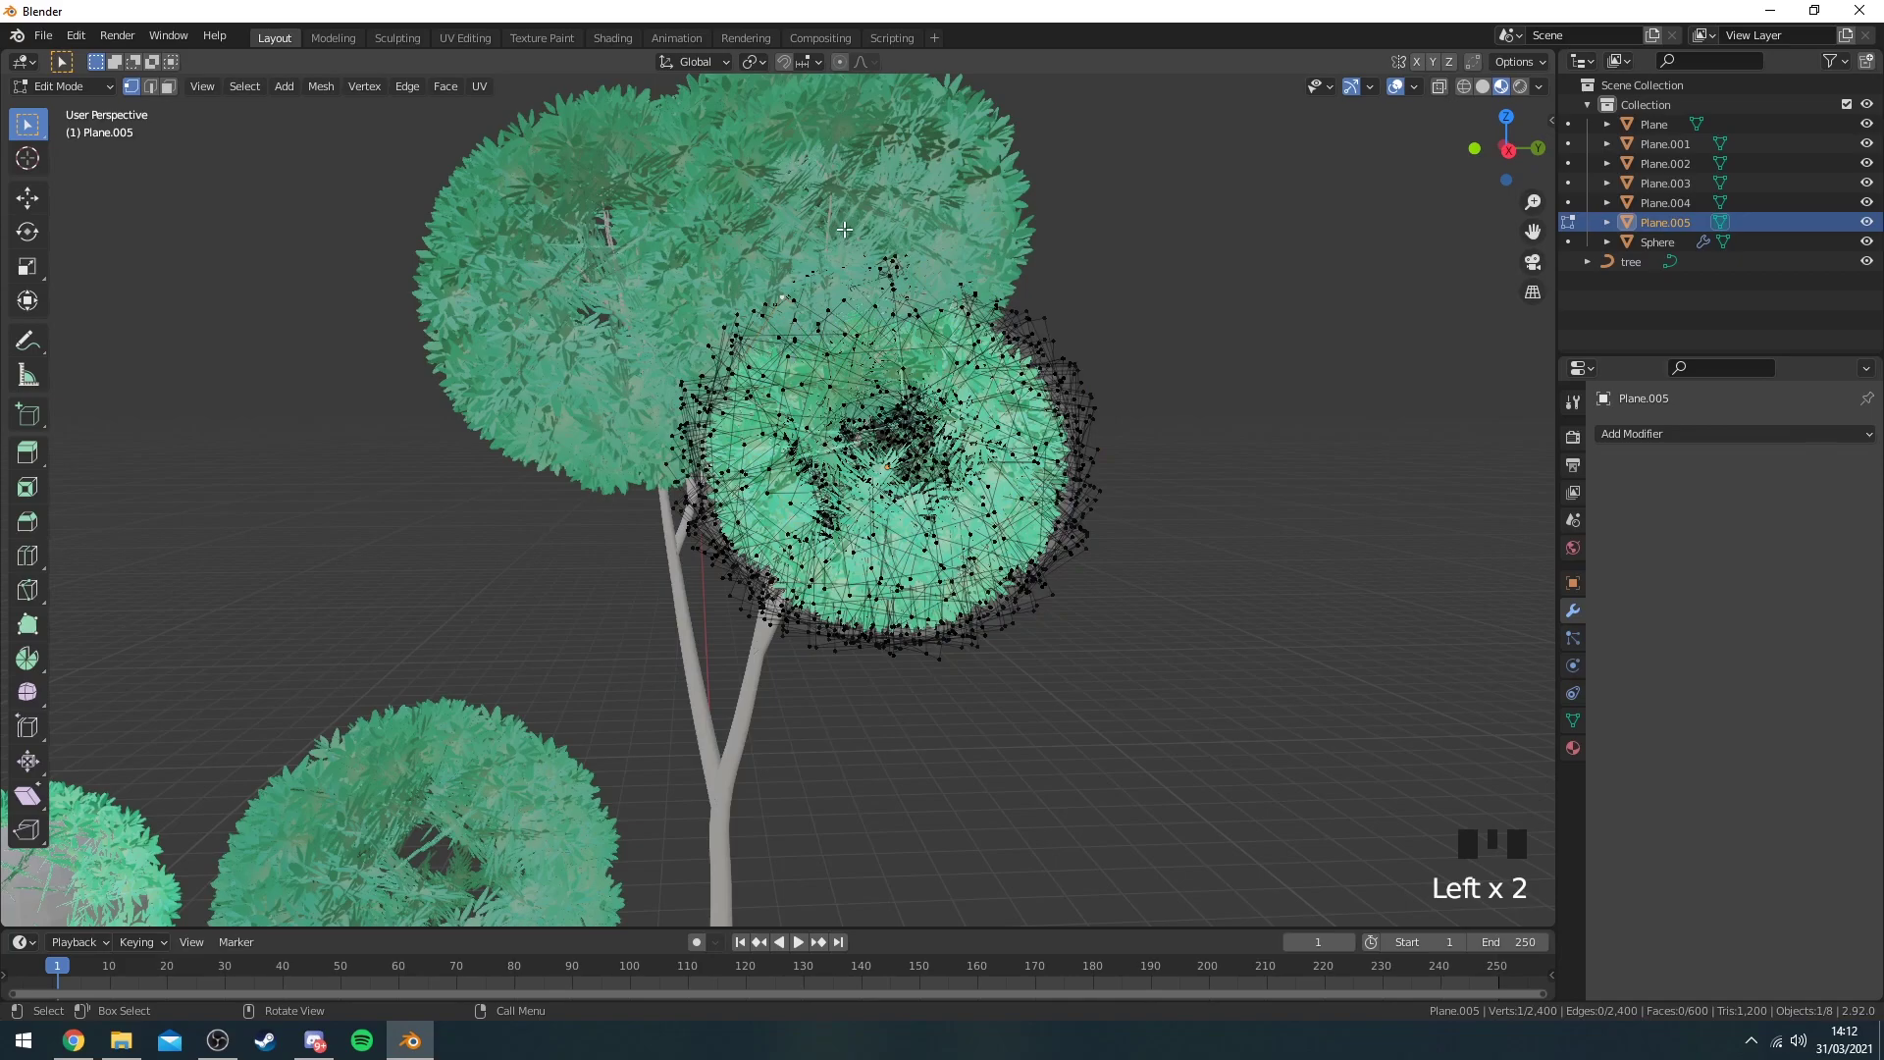
Reshape the low leaf ball by moving its upper and lower edge vertices with proportional editing, and return to Object Mode.
scroll(202, 273, "down", 2)
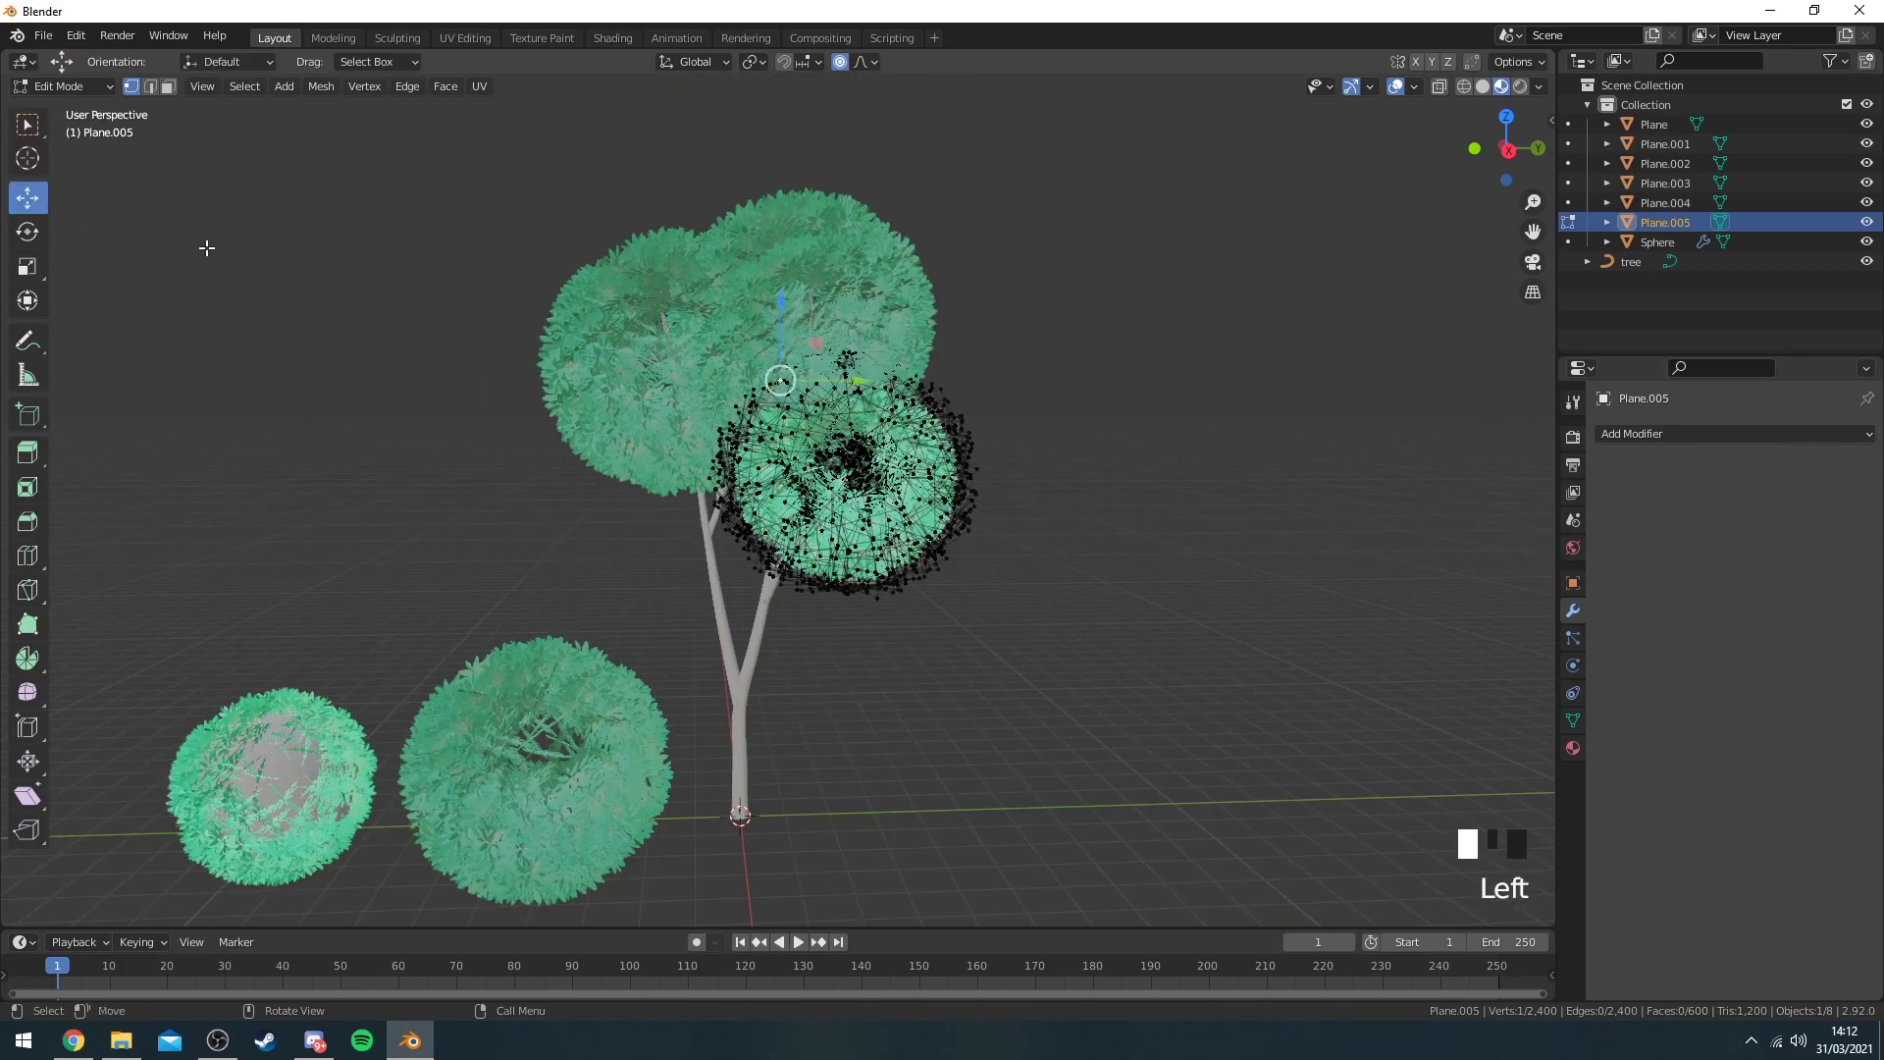
scroll(778, 344, "up", 1)
left_click_drag(778, 345, 764, 410)
scroll(771, 403, "down", 6)
middle_click_drag(1024, 464, 993, 452)
left_click_drag(993, 452, 927, 450)
middle_click_drag(769, 539, 783, 542)
left_click(783, 543)
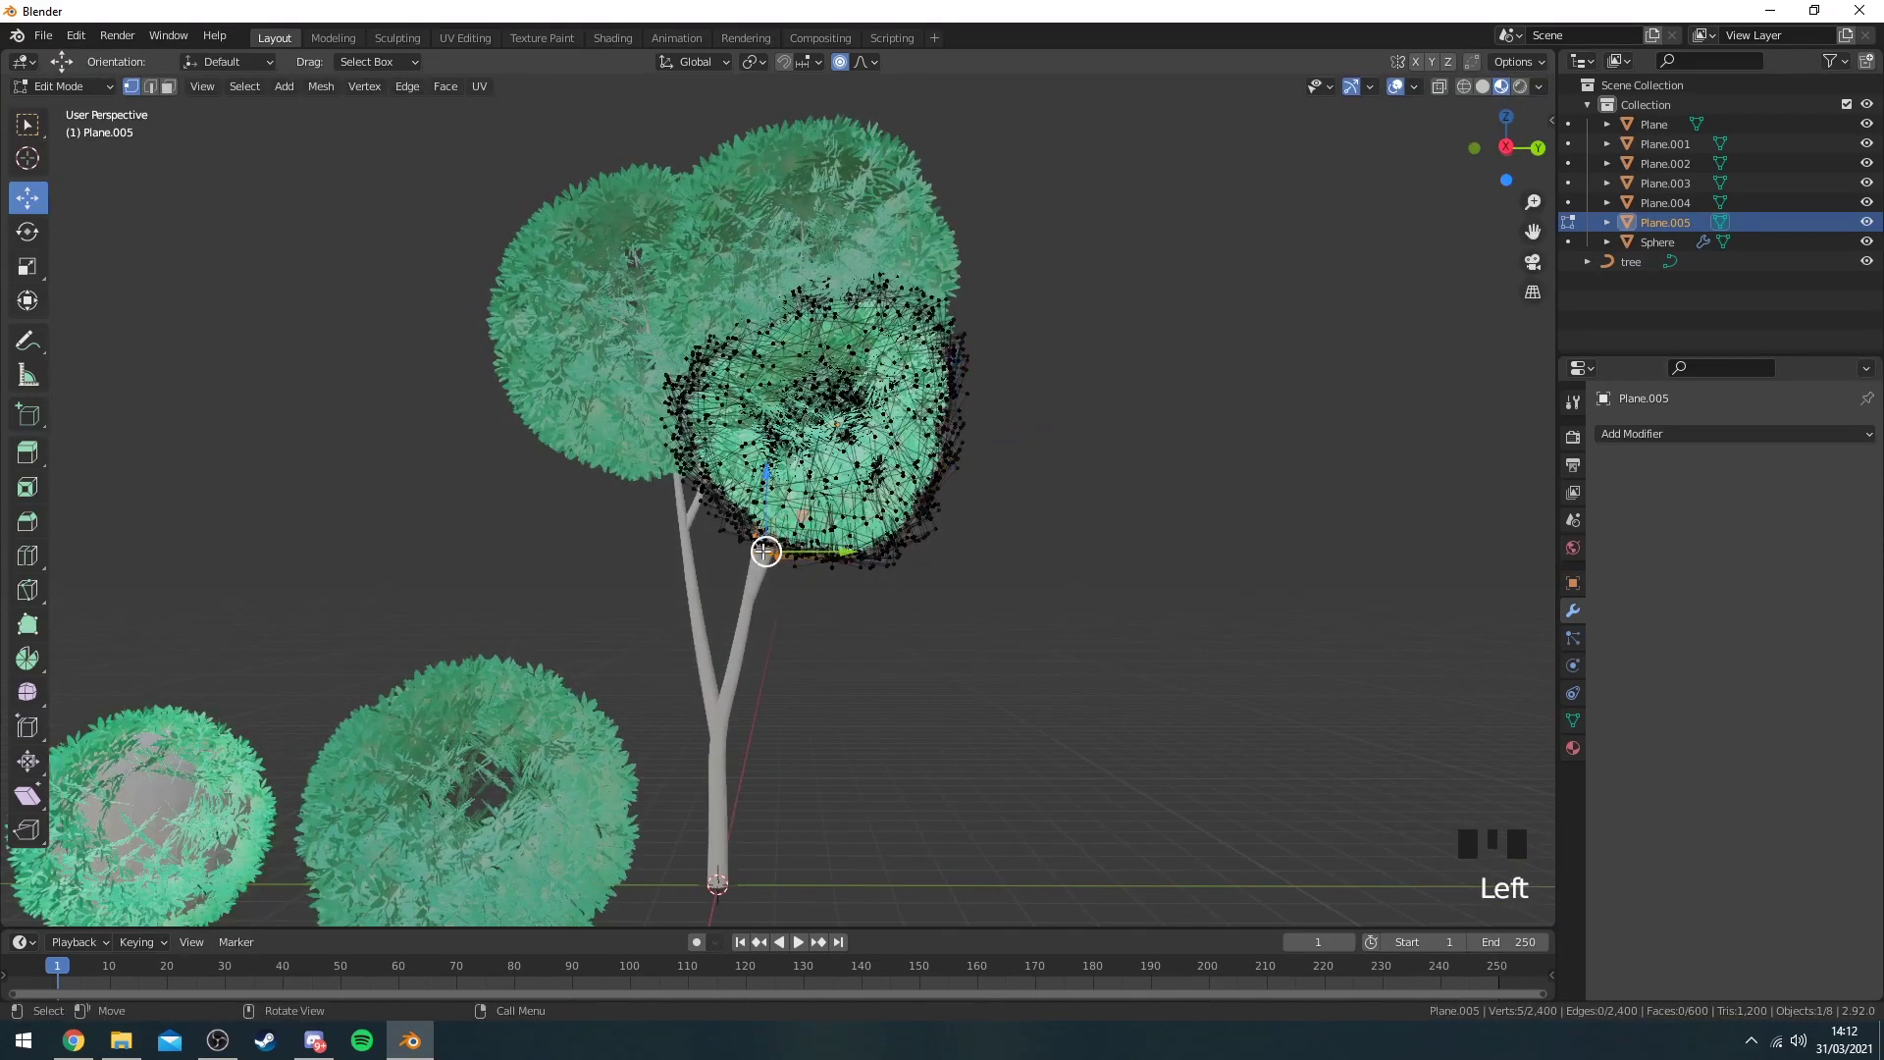
left_click_drag(783, 542, 960, 515)
key("Tab")
scroll(1161, 576, "down", 3)
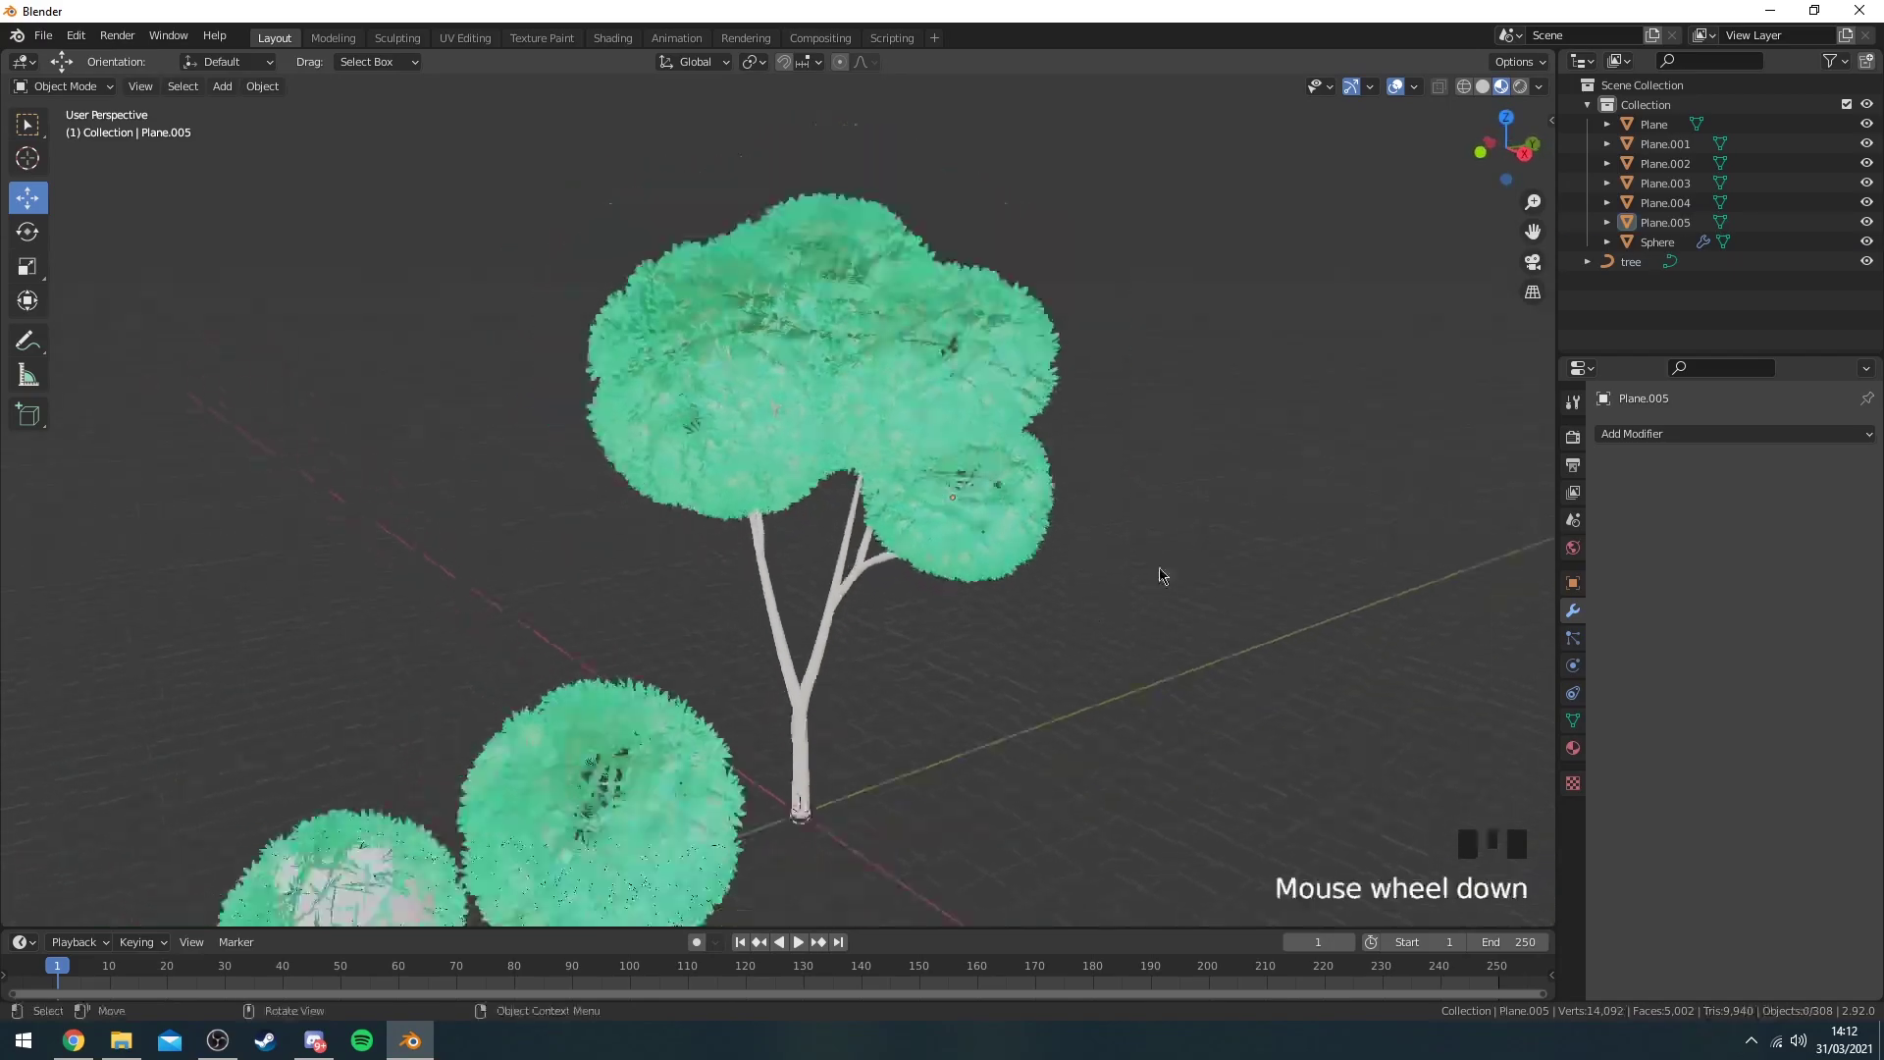
Push in the top edge of the leaf ball on the opposite side of the crown using proportional editing.
middle_click_drag(1161, 576, 1005, 517)
scroll(1005, 517, "up", 4)
left_click(716, 441)
key("Tab")
left_click(626, 512)
left_click_drag(625, 513, 667, 490)
left_click_drag(791, 204, 799, 250)
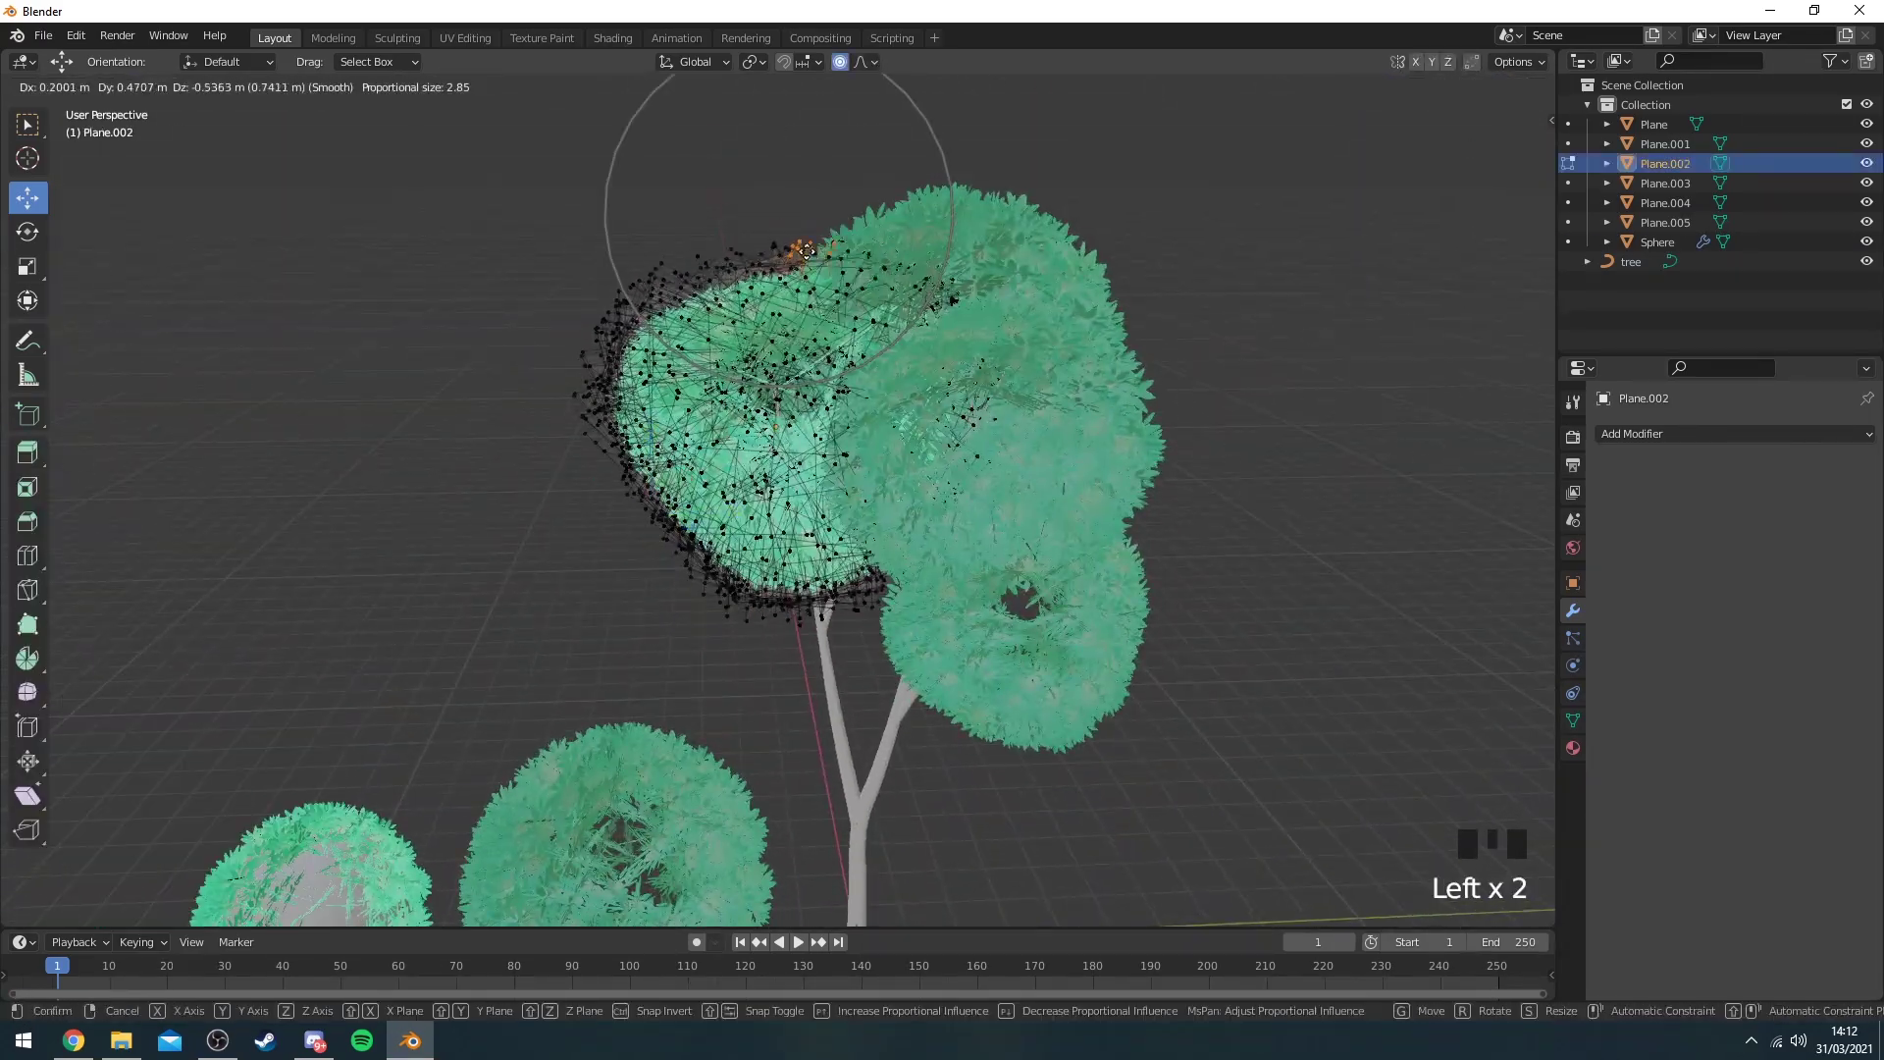
key("Tab")
Reshape the tallest leaf ball's outer edges by moving vertices with smooth proportional editing, undoing the first attempt.
left_click(967, 255)
key("Tab")
left_click(1125, 299)
left_click_drag(1125, 299, 1085, 307)
key("ctrl+z")
middle_click_drag(1085, 307, 1079, 257)
left_click_drag(1095, 246, 1058, 263)
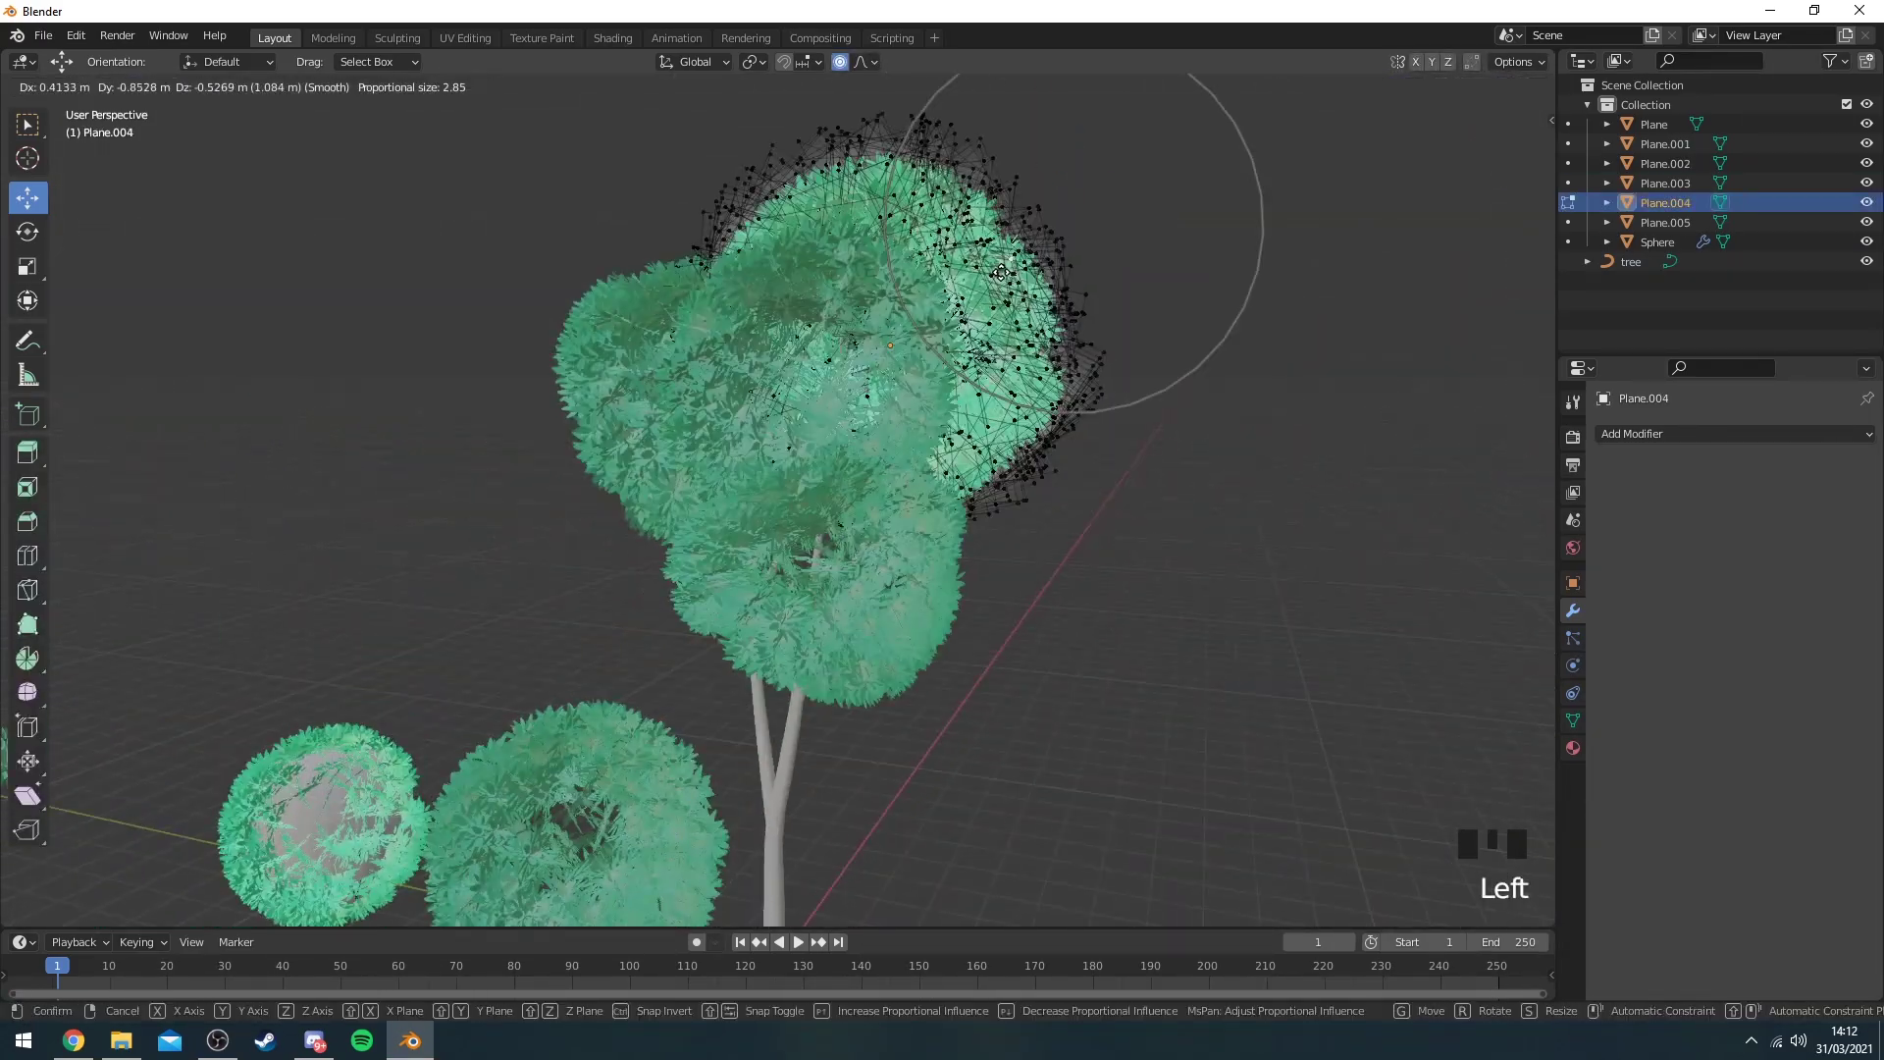
middle_click_drag(1058, 263, 883, 353)
left_click_drag(873, 360, 824, 351)
middle_click_drag(824, 351, 751, 432)
left_click_drag(744, 436, 723, 382)
key("Tab")
Reselect the leaf ball at the side of the crown and move a vertex on its outer edge with proportional editing.
middle_click_drag(723, 382, 883, 354)
left_click(888, 348)
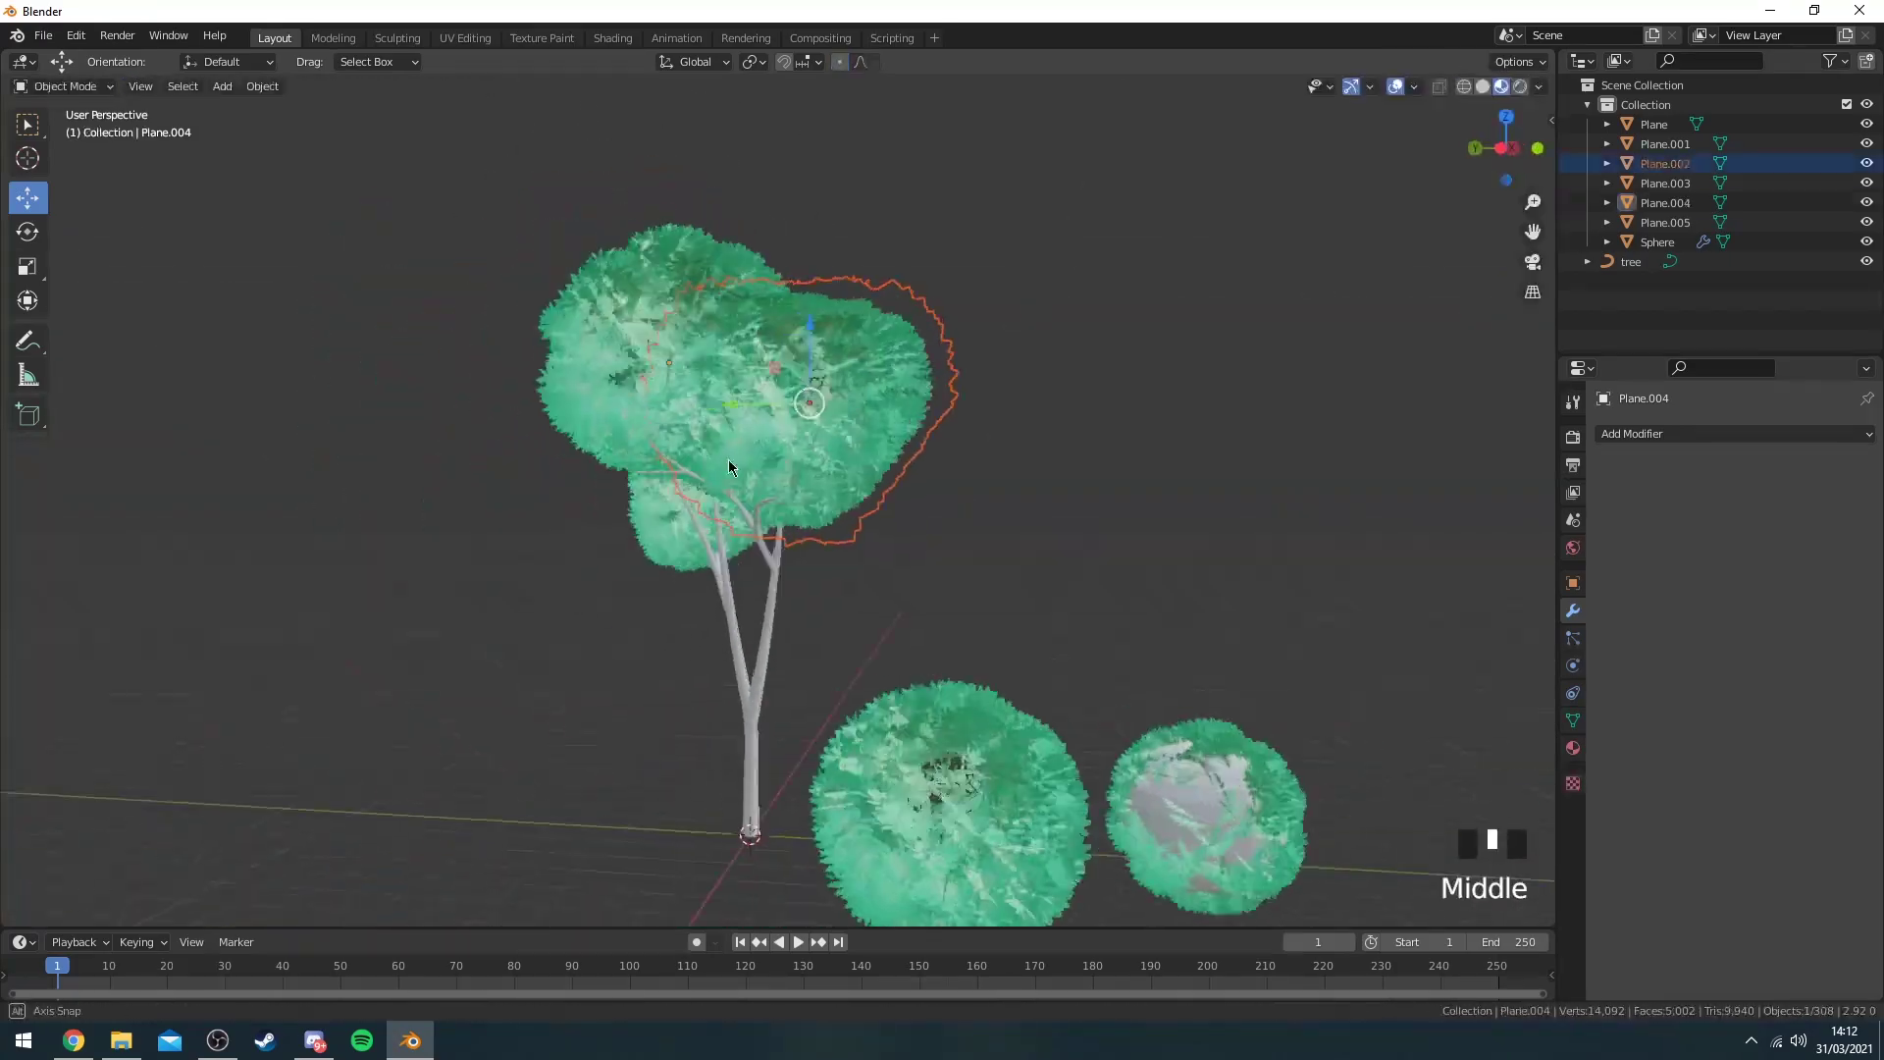
key("Tab")
left_click_drag(927, 378, 946, 370)
key("Tab")
Move the particle sphere and the spare leaf ball together along the Y axis, farther away from the tree.
scroll(1127, 513, "down", 3)
middle_click_drag(746, 588, 707, 585, "shift")
scroll(706, 584, "down", 3)
left_click_drag(584, 481, 765, 638)
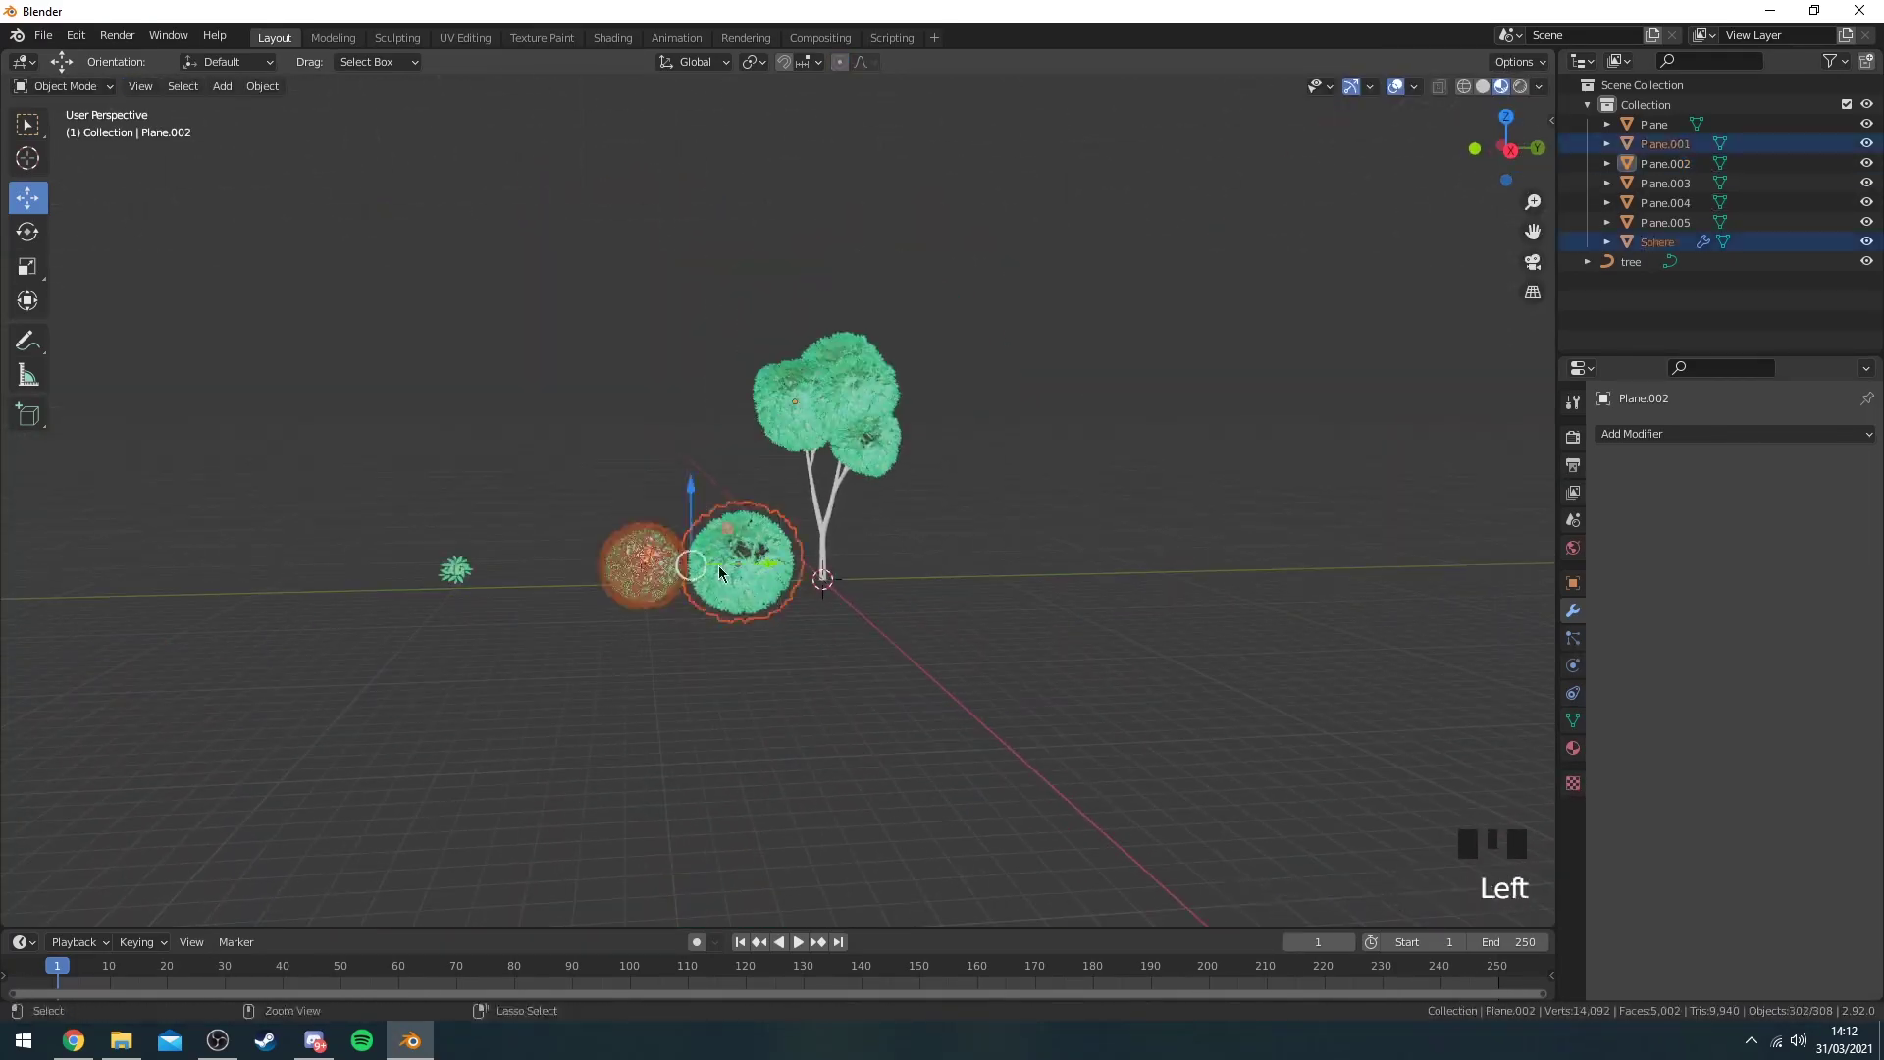
left_click_drag(718, 565, 290, 574)
Select the tree trunk and create a new material named Log for it in the Shading workspace.
left_click(837, 550)
scroll(886, 545, "up", 4)
middle_click_drag(1001, 640, 907, 625, "shift")
scroll(906, 624, "up", 2)
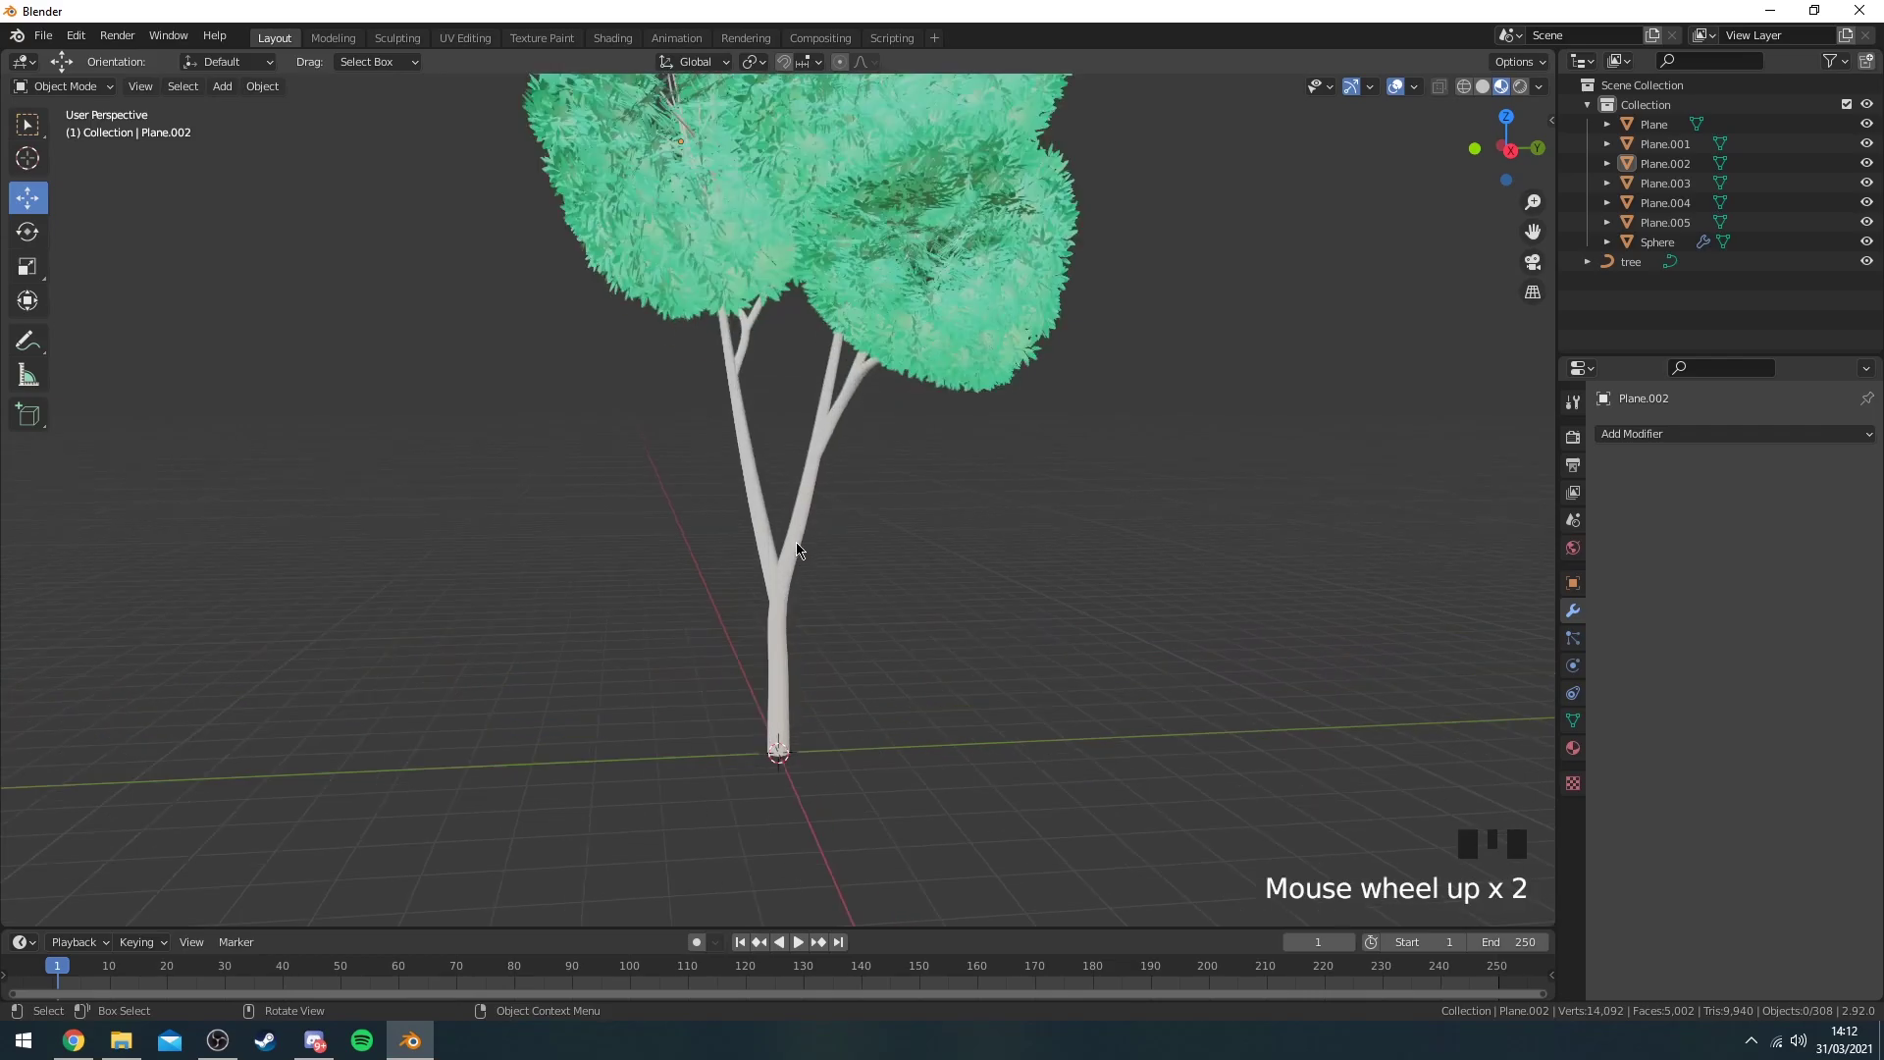
left_click(795, 542)
left_click(613, 38)
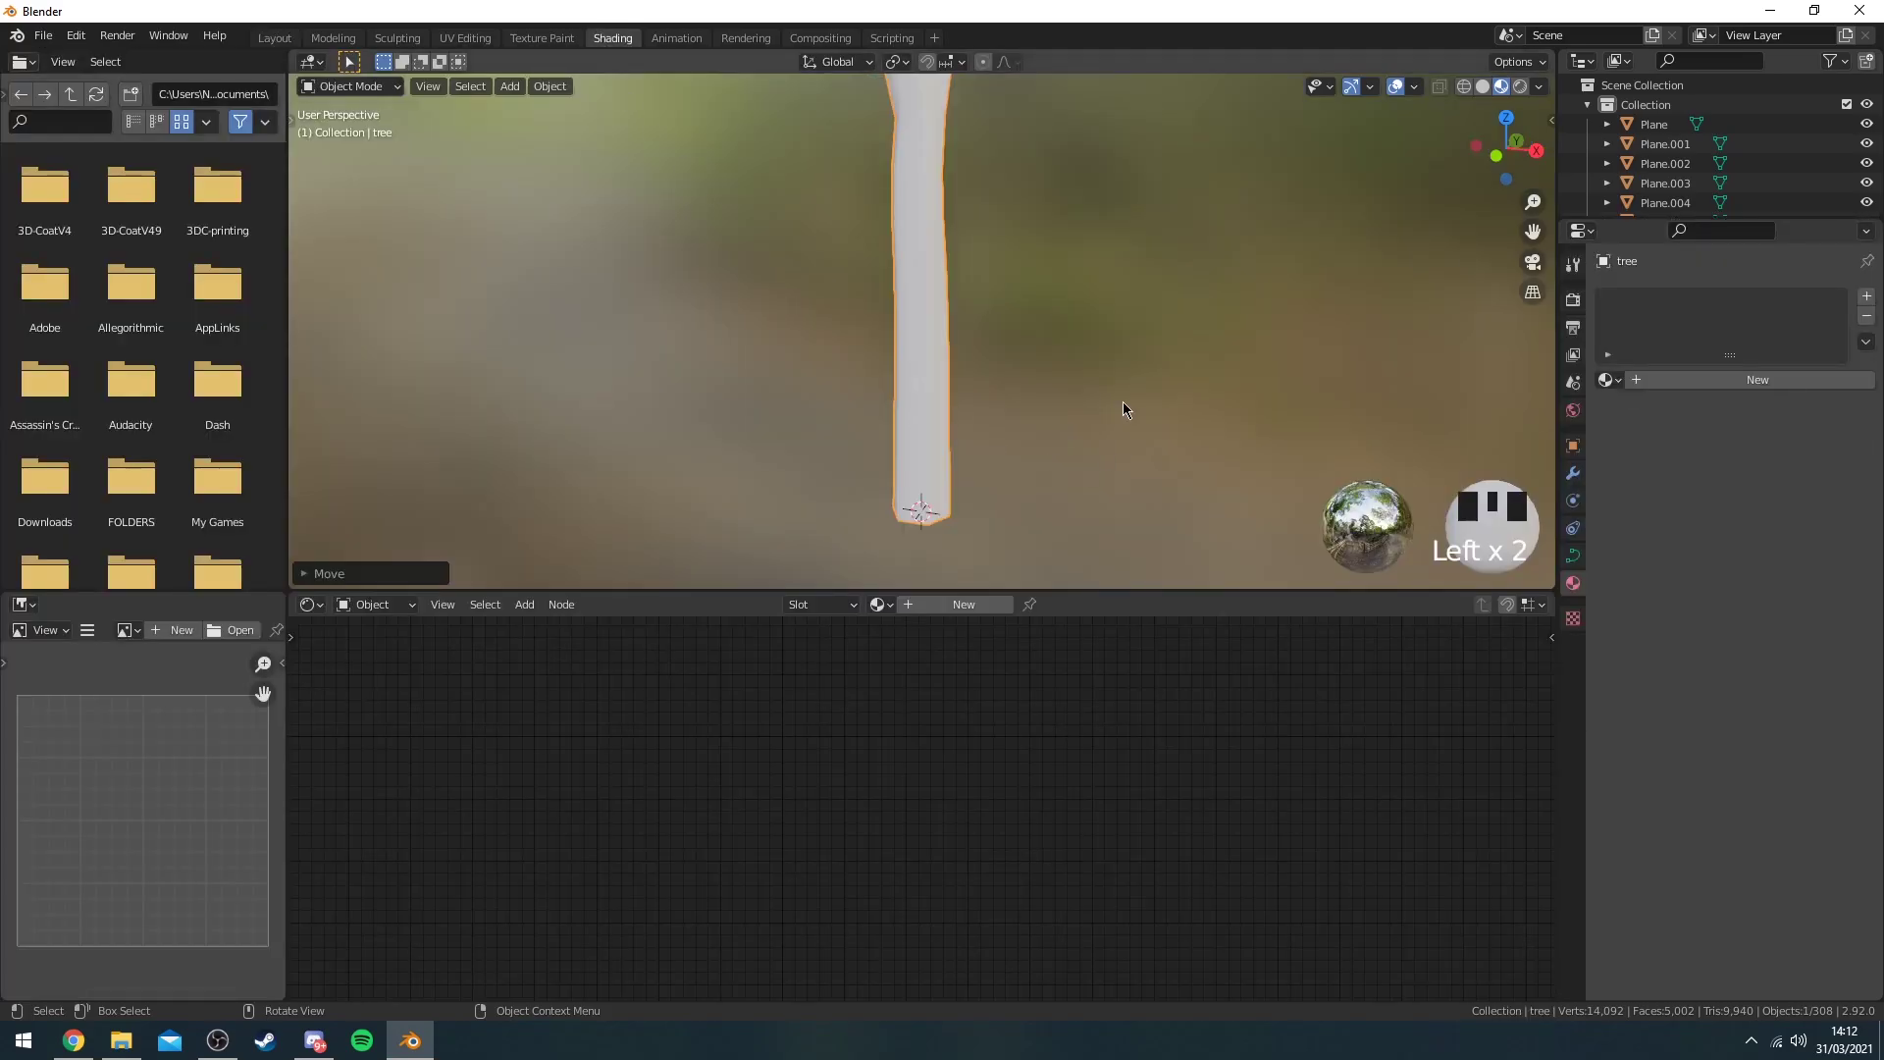
middle_click_drag(1123, 402, 997, 552, "shift")
left_click(938, 605)
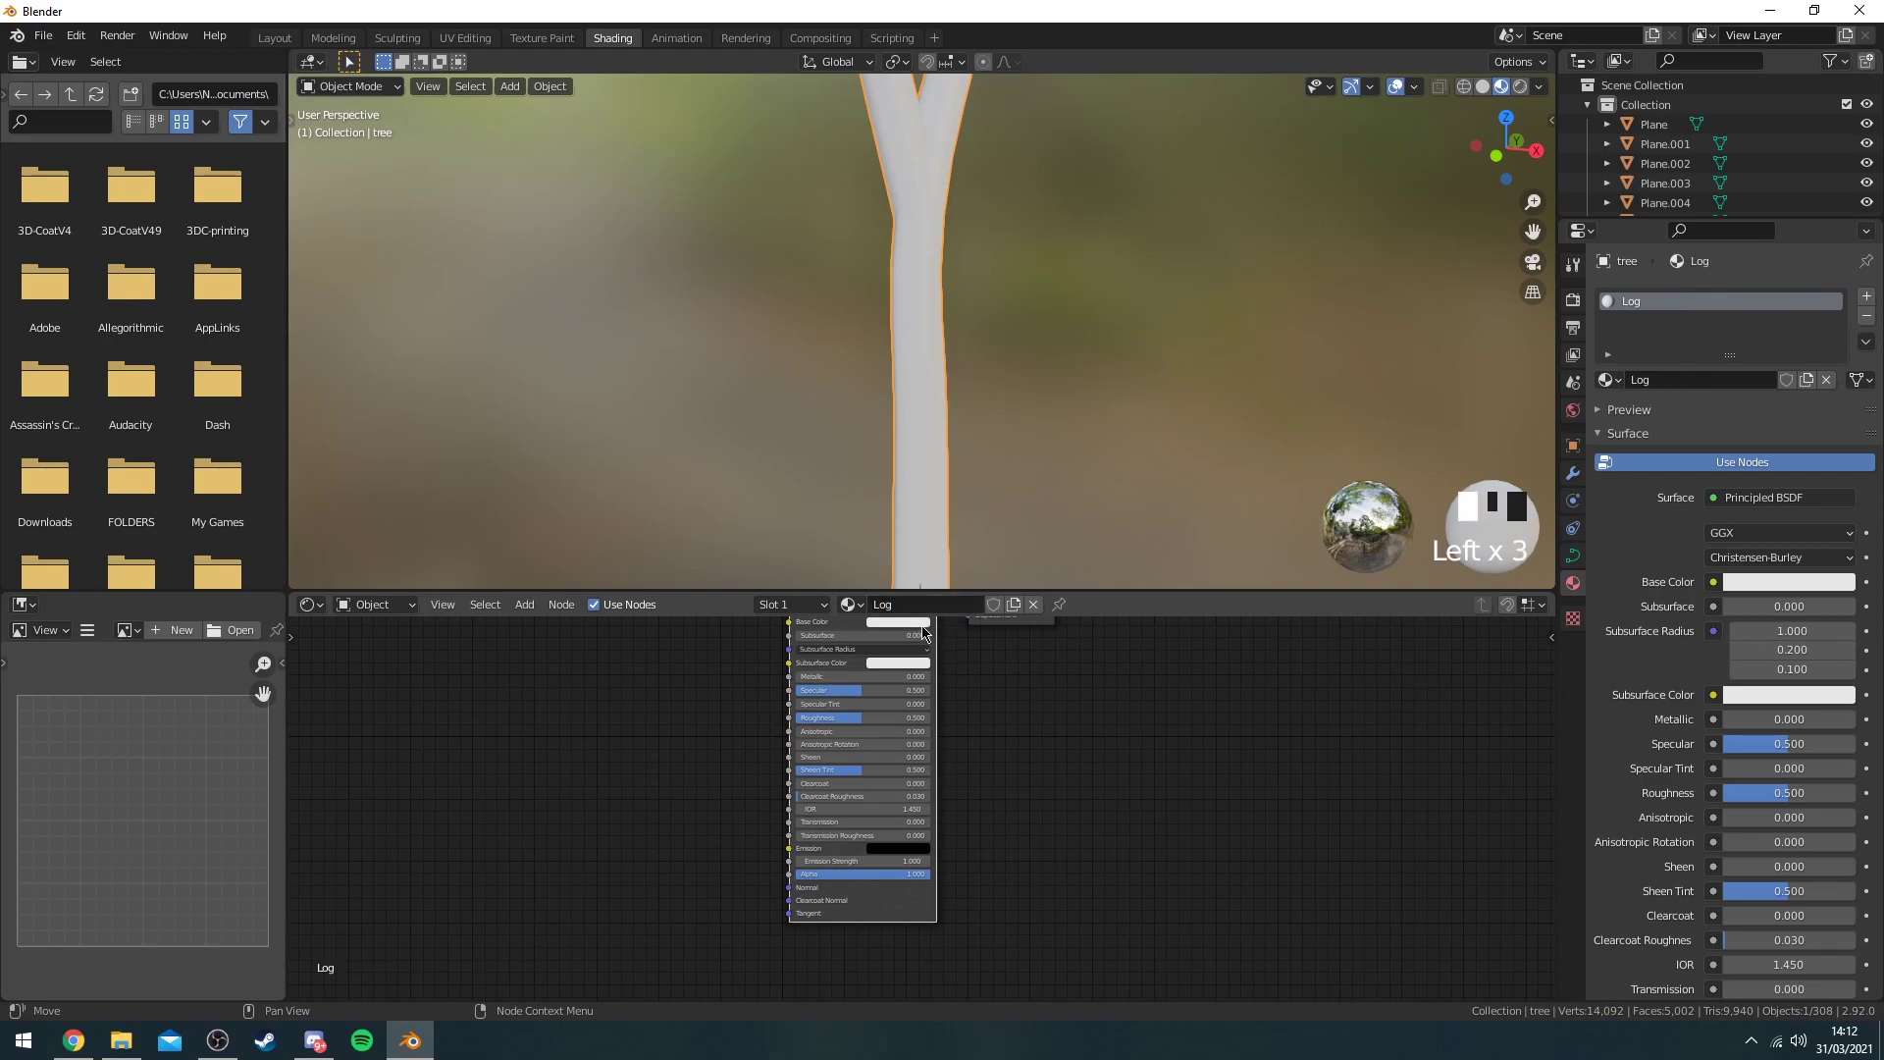
Set the Log material's base color to orange and return to the Layout workspace.
left_click(924, 624)
left_click(911, 513)
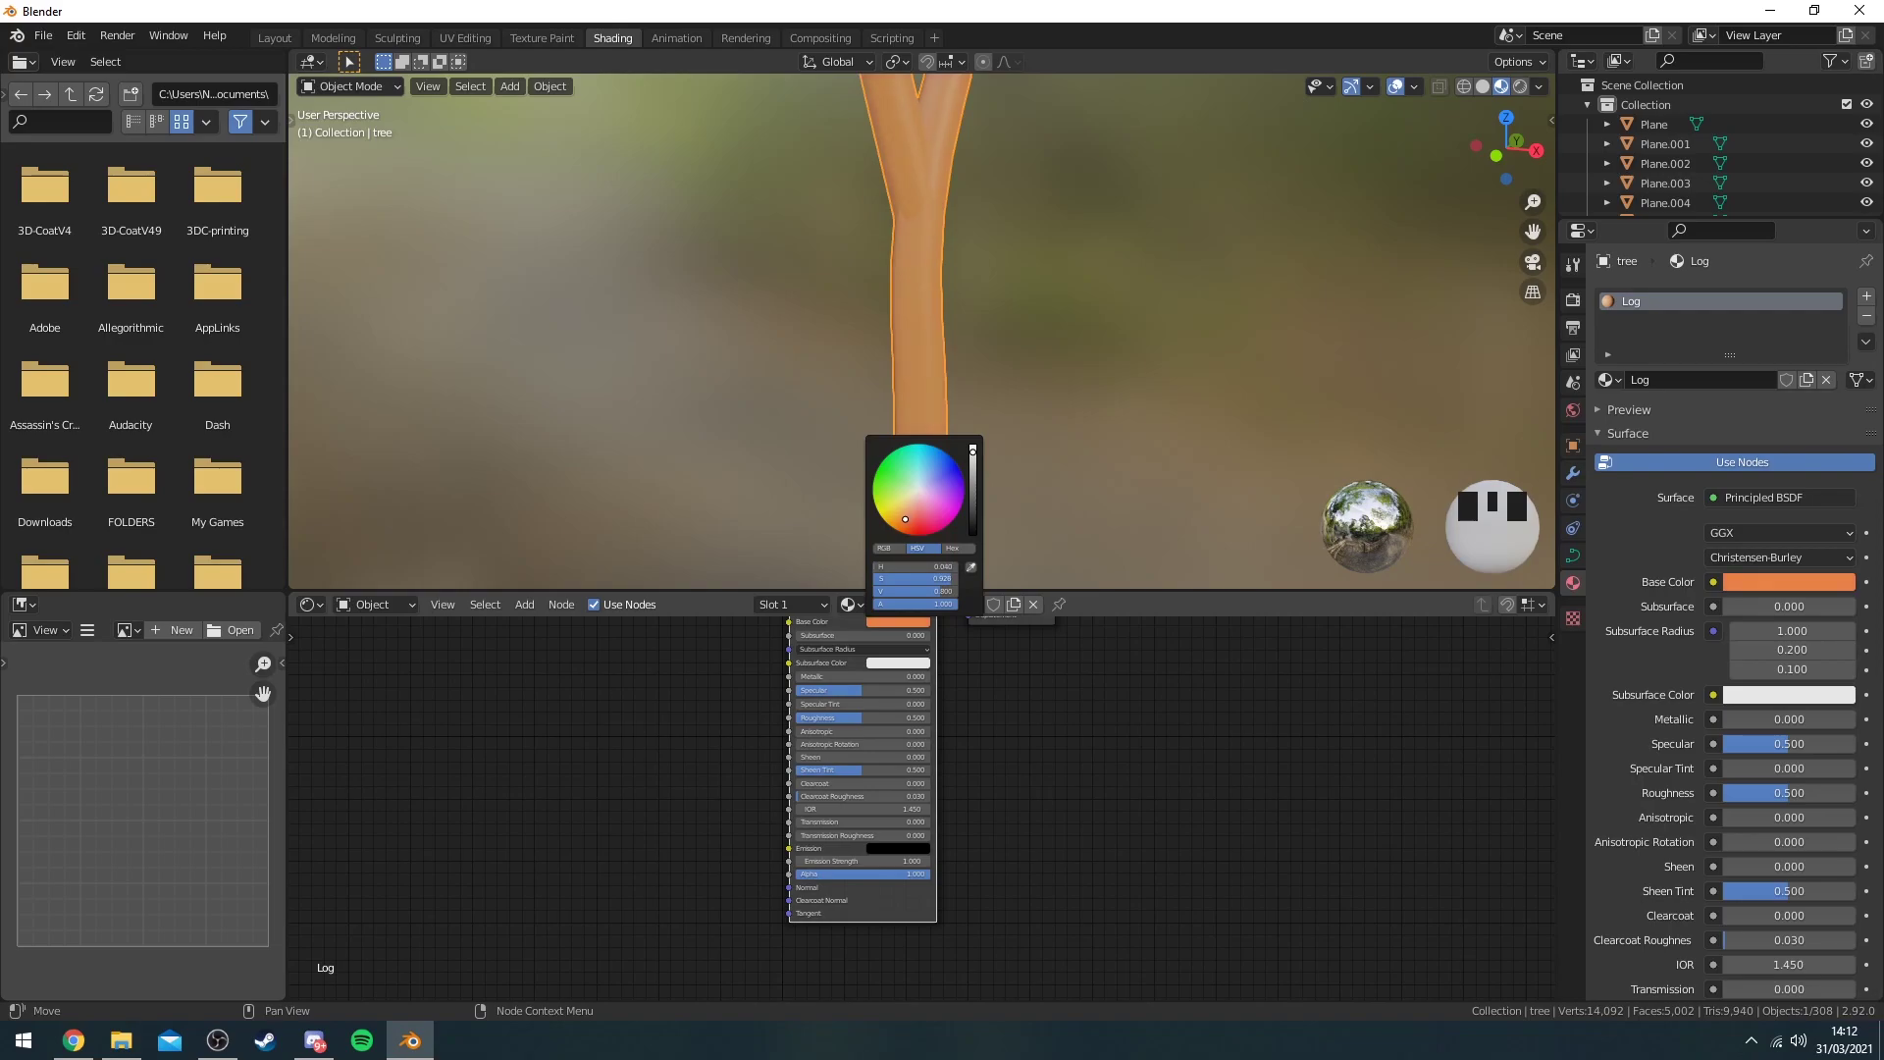
scroll(1144, 287, "down", 7)
middle_click_drag(1145, 287, 1087, 282)
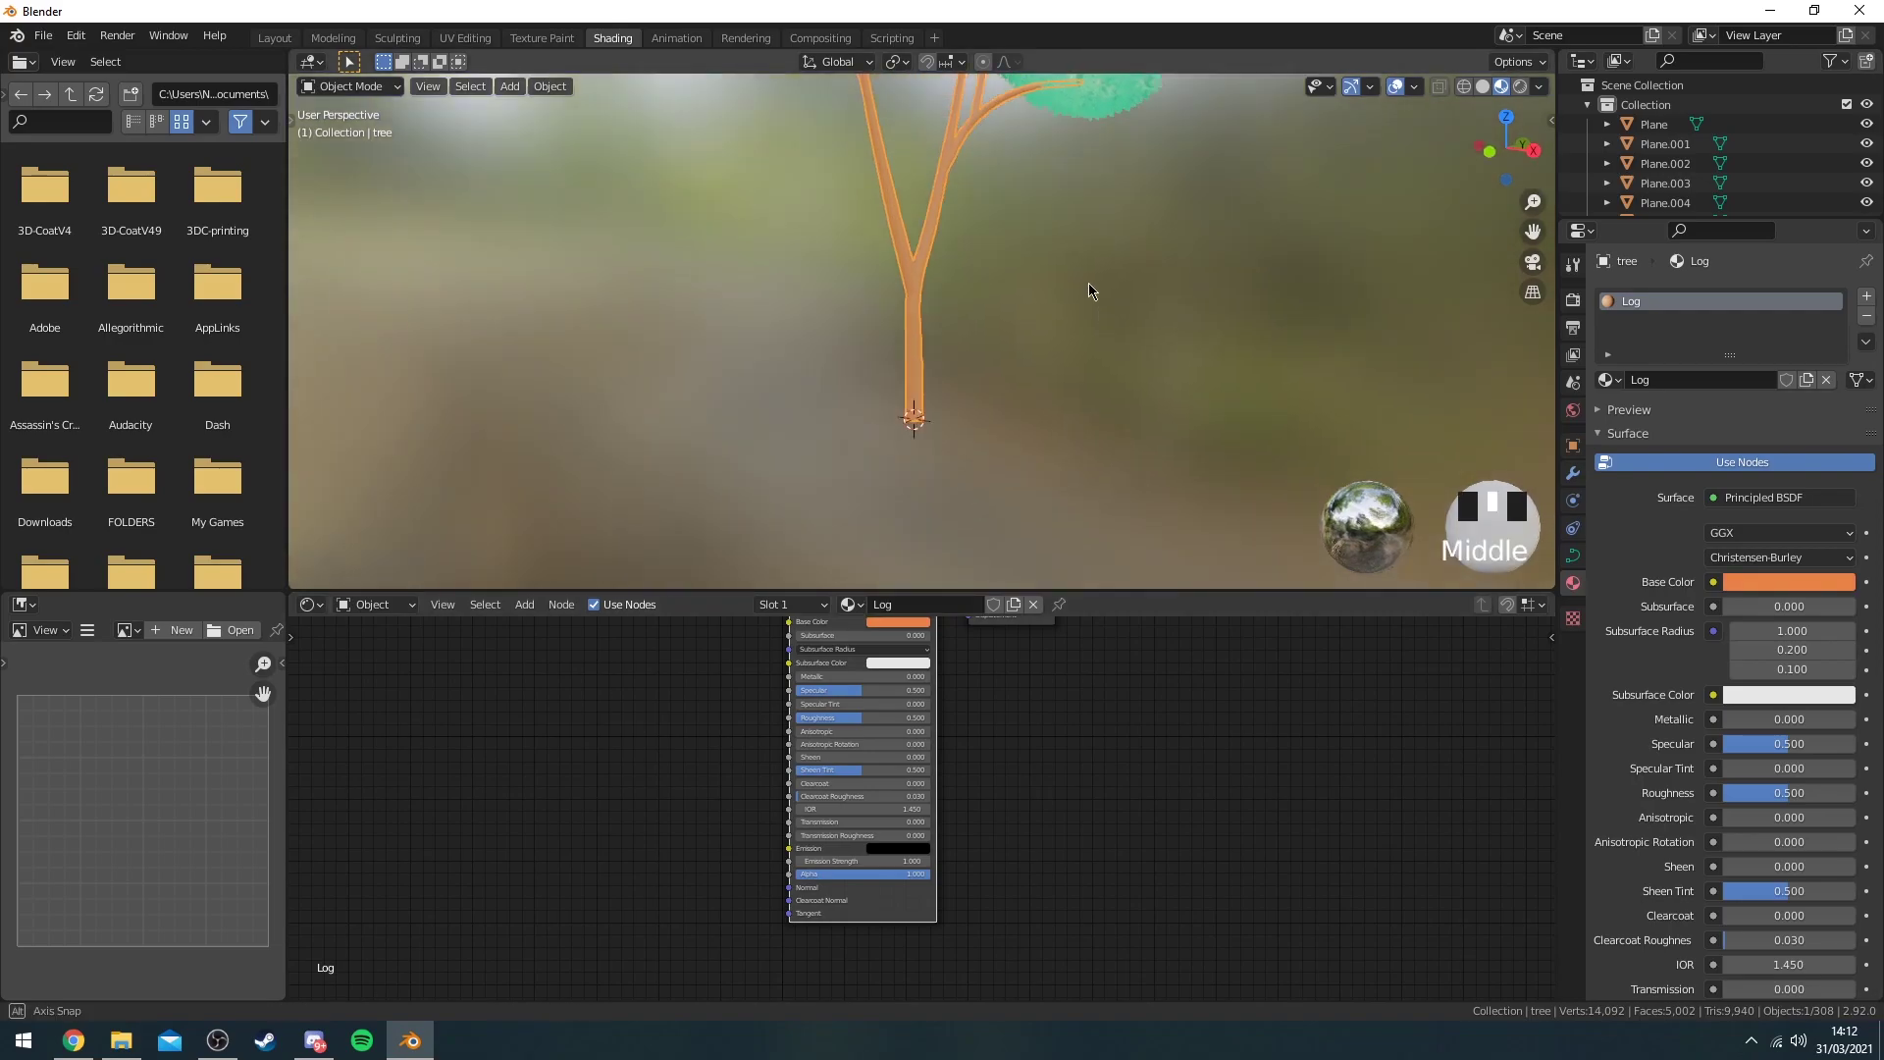
scroll(1044, 454, "down", 2)
mouse_move(1044, 453)
middle_mouse_down()
mouse_move(962, 358)
mouse_move(1041, 363)
mouse_move(1021, 491)
middle_mouse_up()
left_click(274, 37)
Examine the finished tree from several sides, checking it in rendered shading and returning to material preview.
scroll(1030, 337, "down", 2)
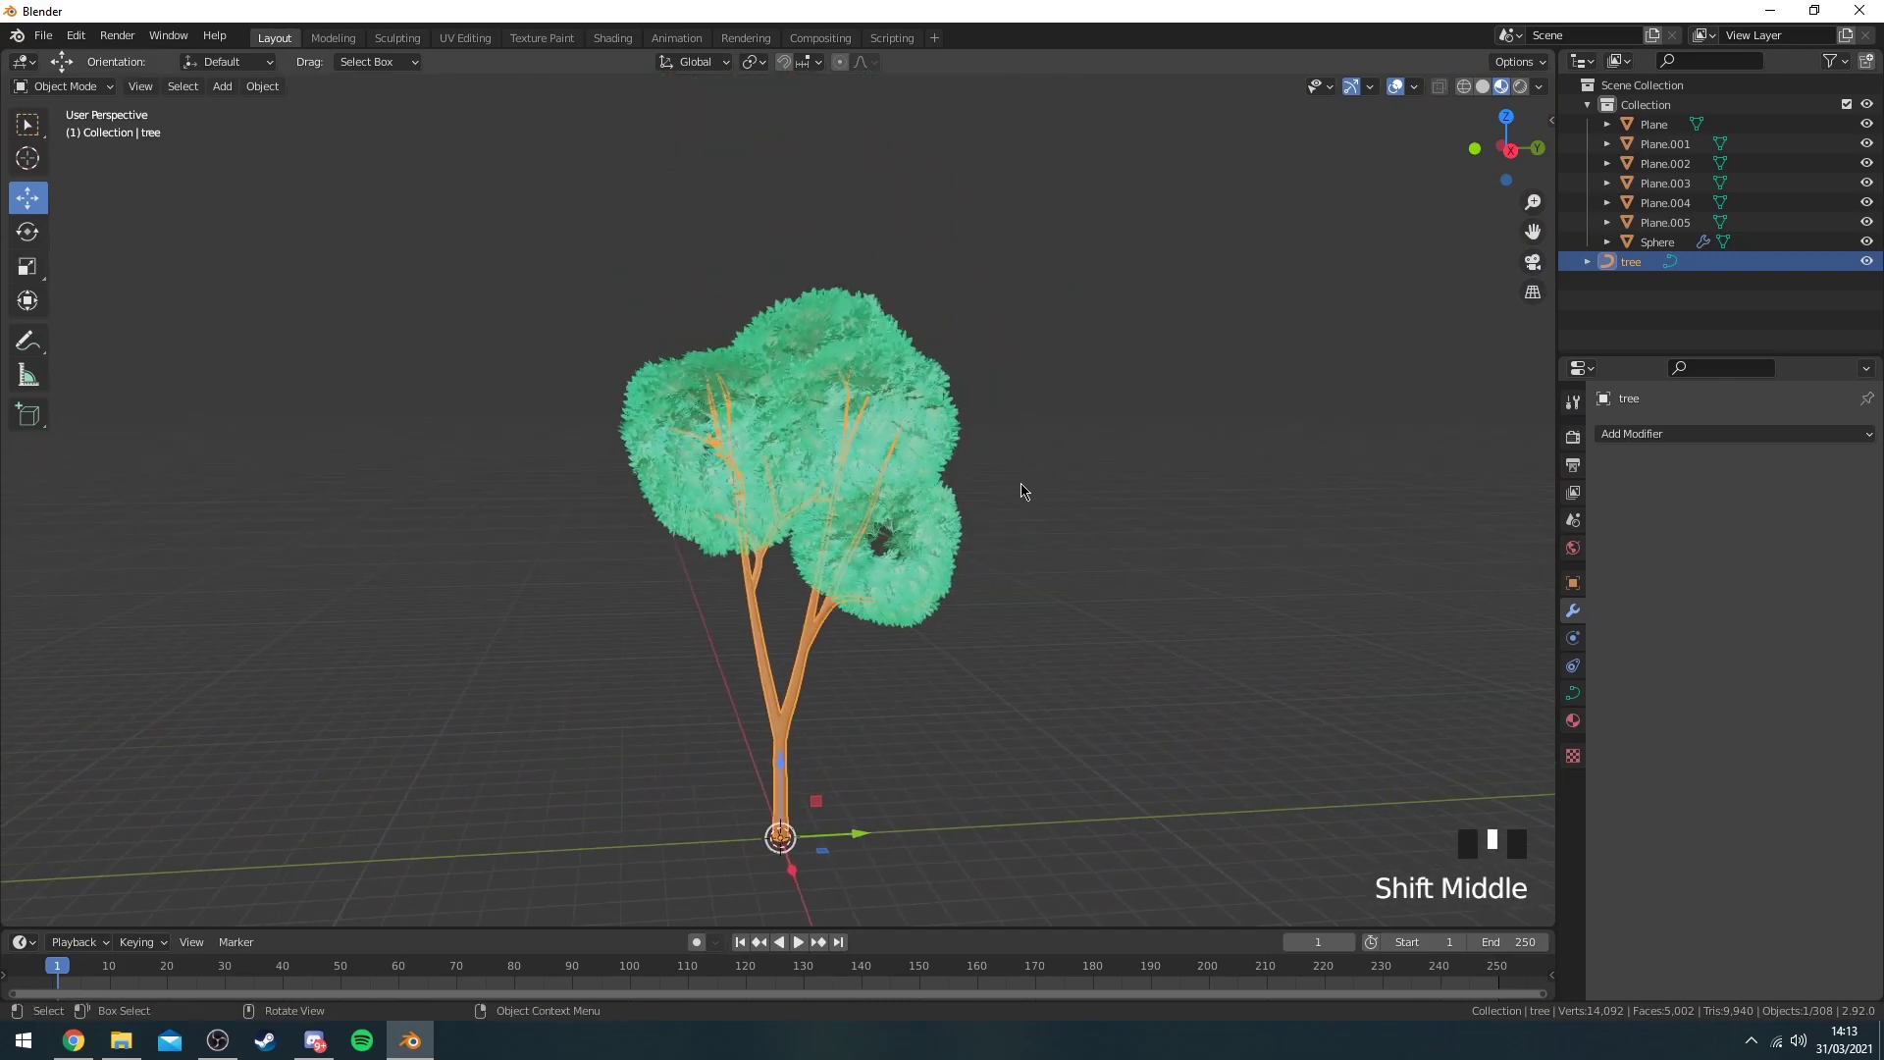
left_click(871, 378)
middle_click_drag(871, 370, 1153, 416)
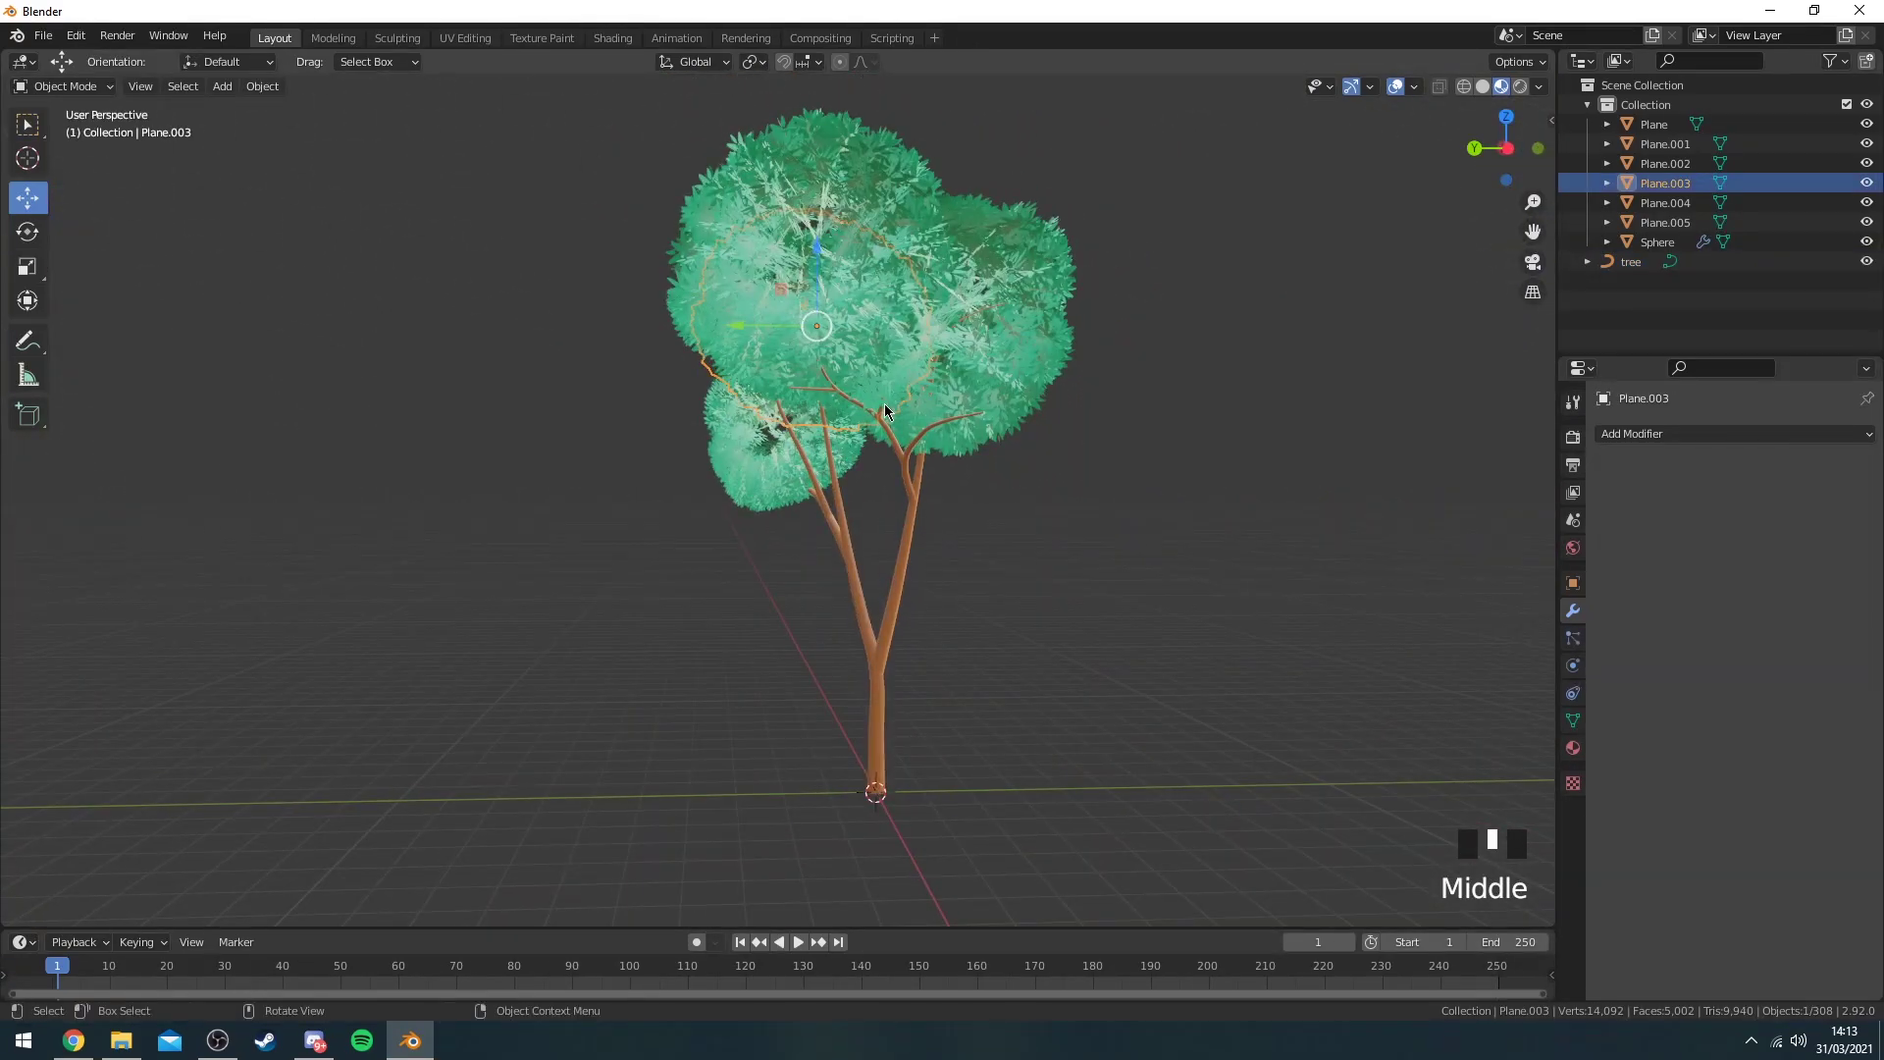
mouse_move(881, 414)
middle_mouse_down()
mouse_move(1034, 403)
mouse_move(1024, 435)
mouse_move(815, 462)
mouse_move(904, 639)
mouse_move(942, 639)
middle_mouse_up()
left_click(1027, 405)
key("z")
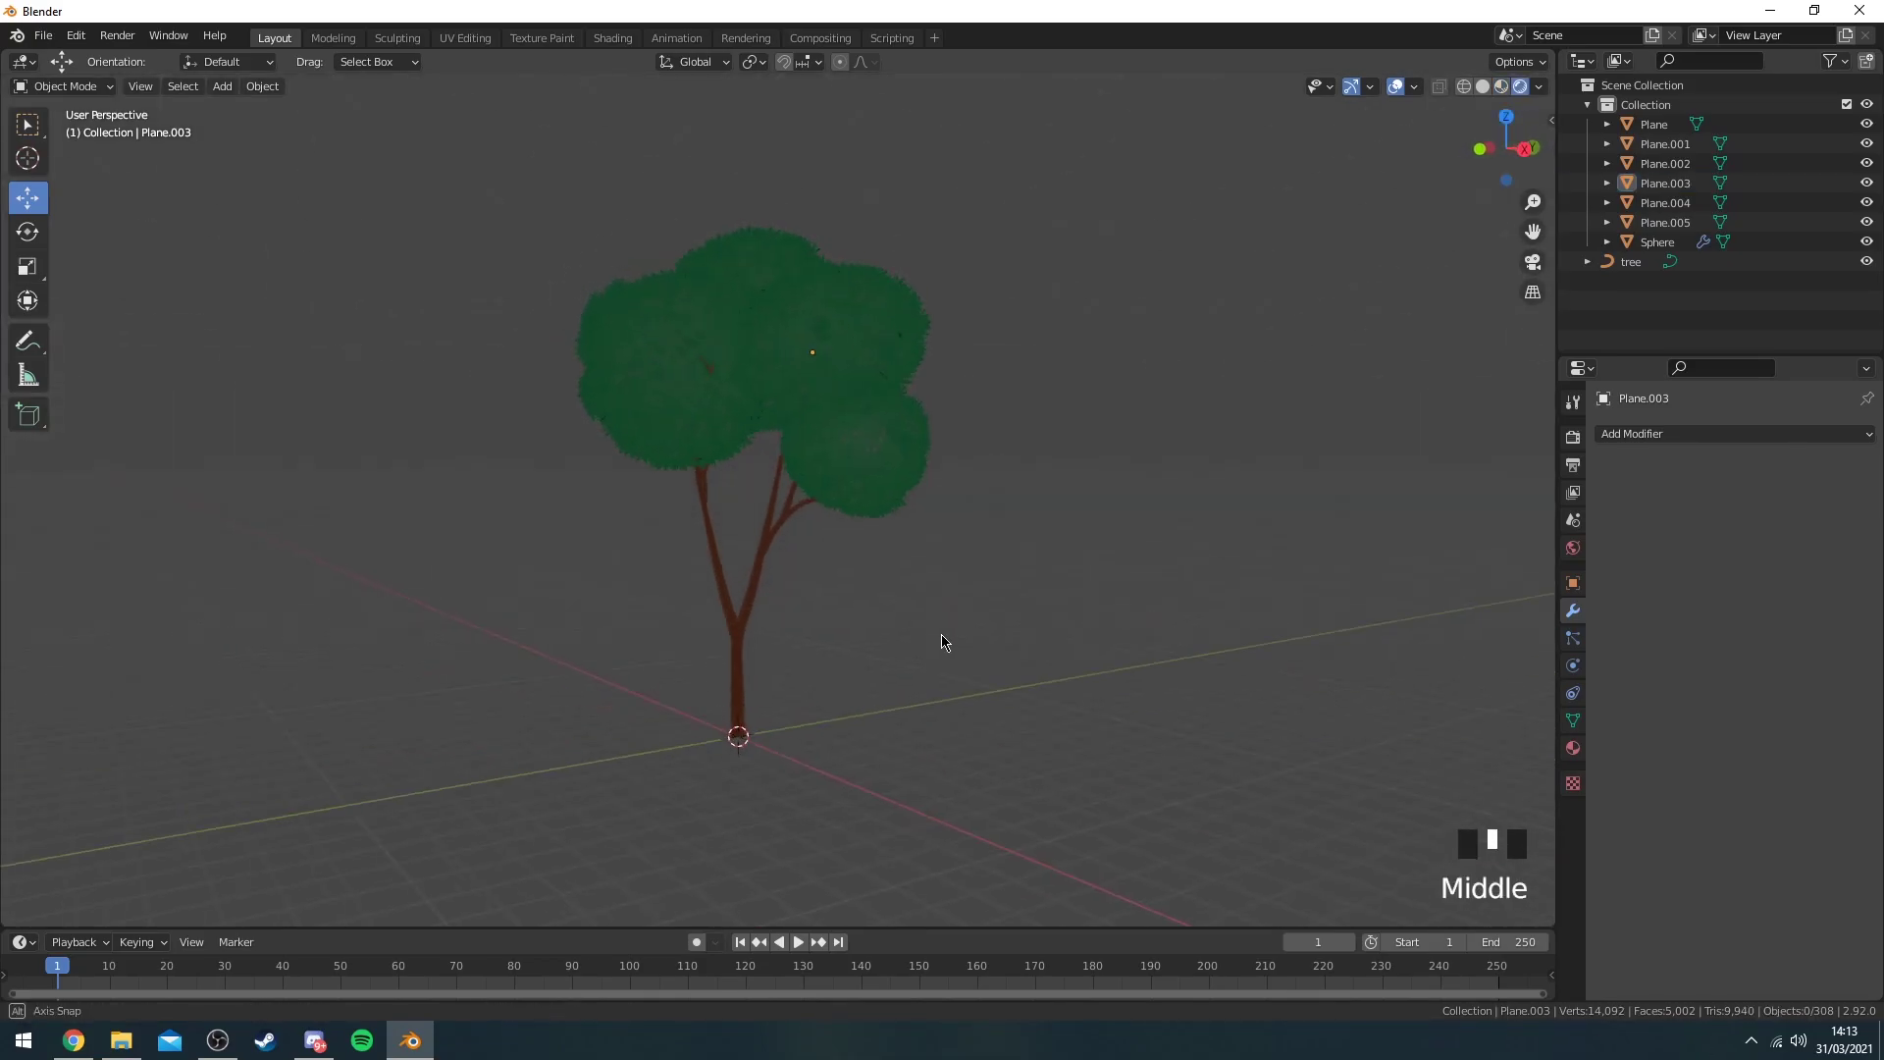
key("z")
mouse_move(968, 757)
middle_mouse_down("shift")
mouse_move(1025, 576)
mouse_move(921, 539)
mouse_move(804, 580)
mouse_move(945, 577)
mouse_move(1001, 599)
middle_mouse_up("shift")
scroll(923, 585, "down", 2)
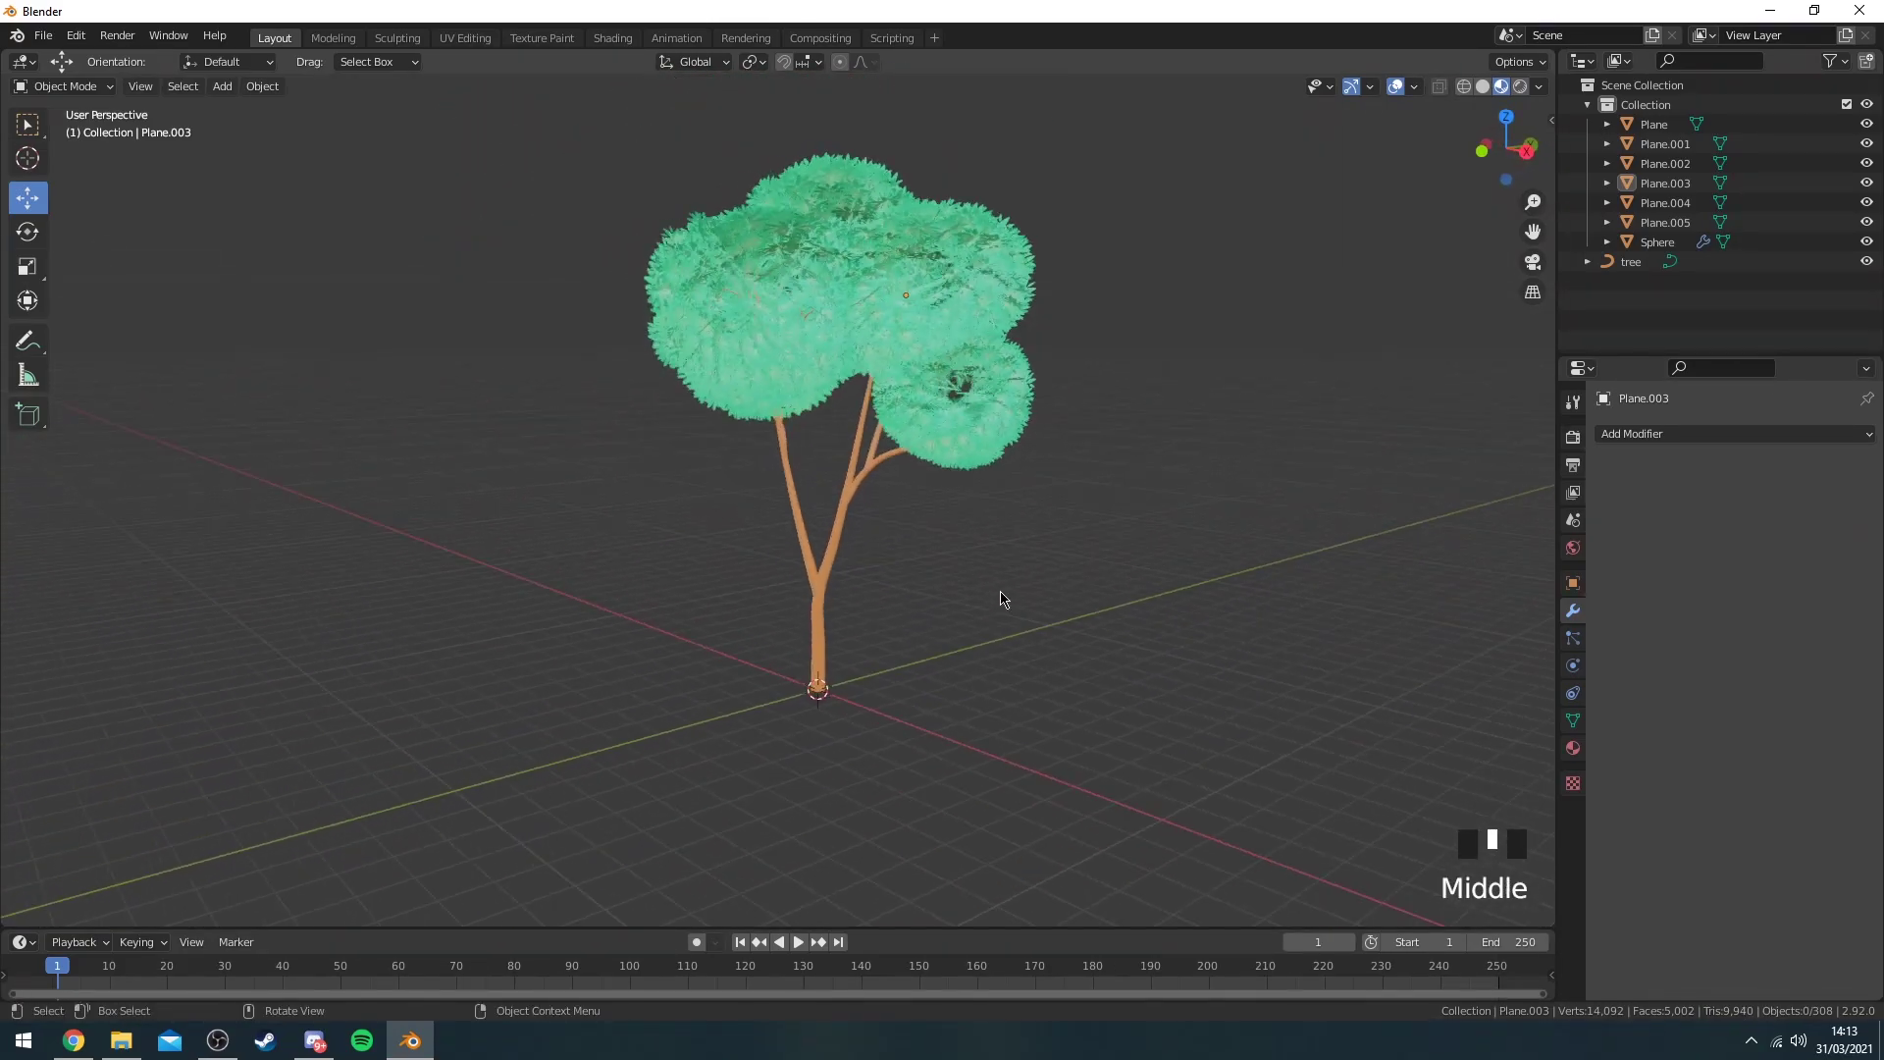